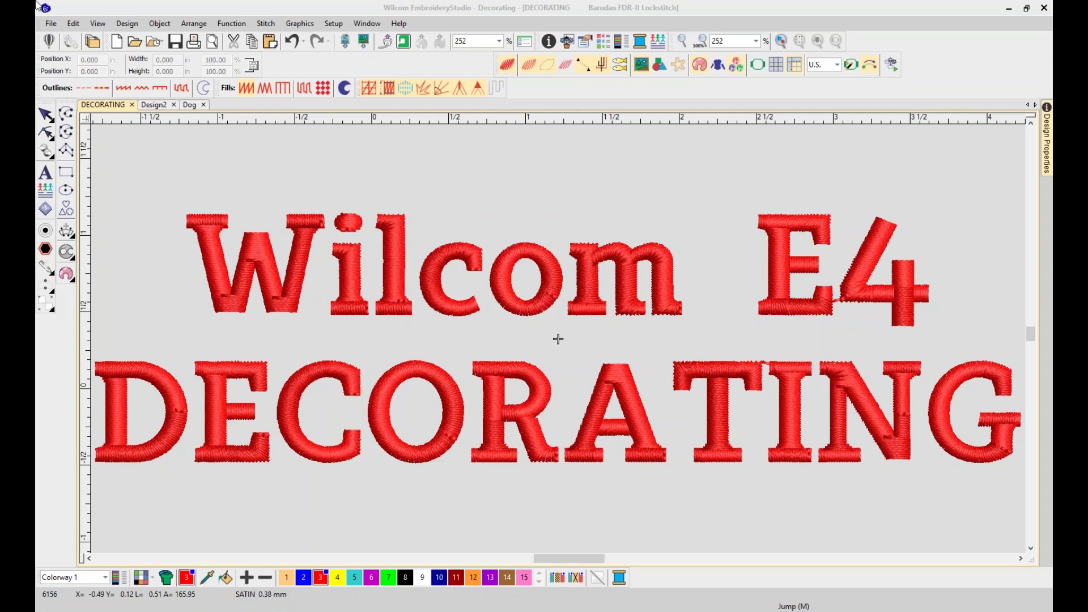
- Turn on Show large icons on the General page of Setup > Options
left_click(299, 23)
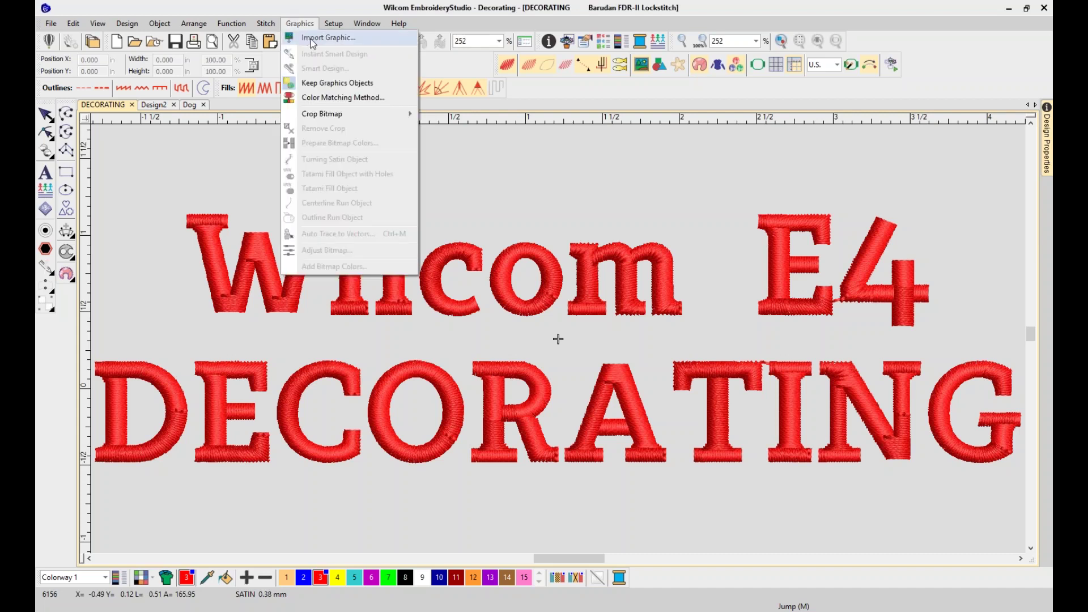
left_click(337, 26)
left_click(336, 25)
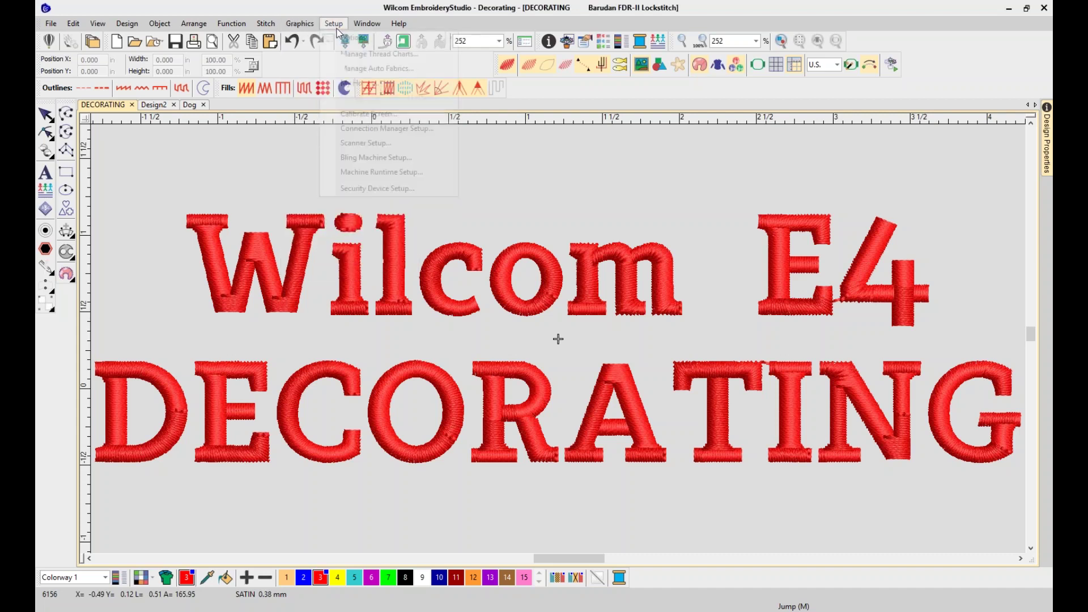
left_click(349, 41)
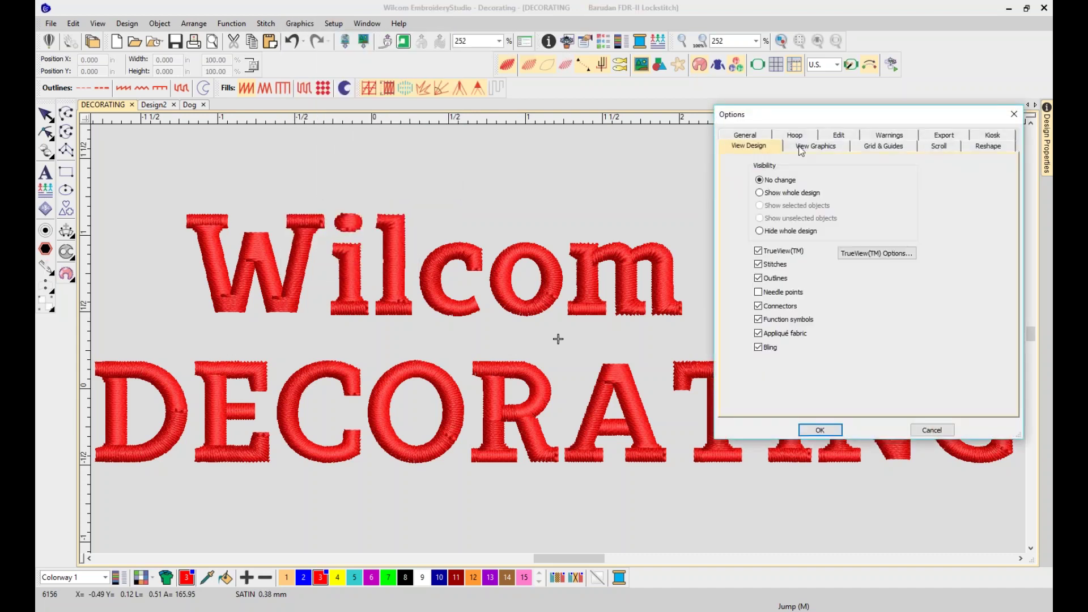
left_click(744, 136)
left_click(880, 318)
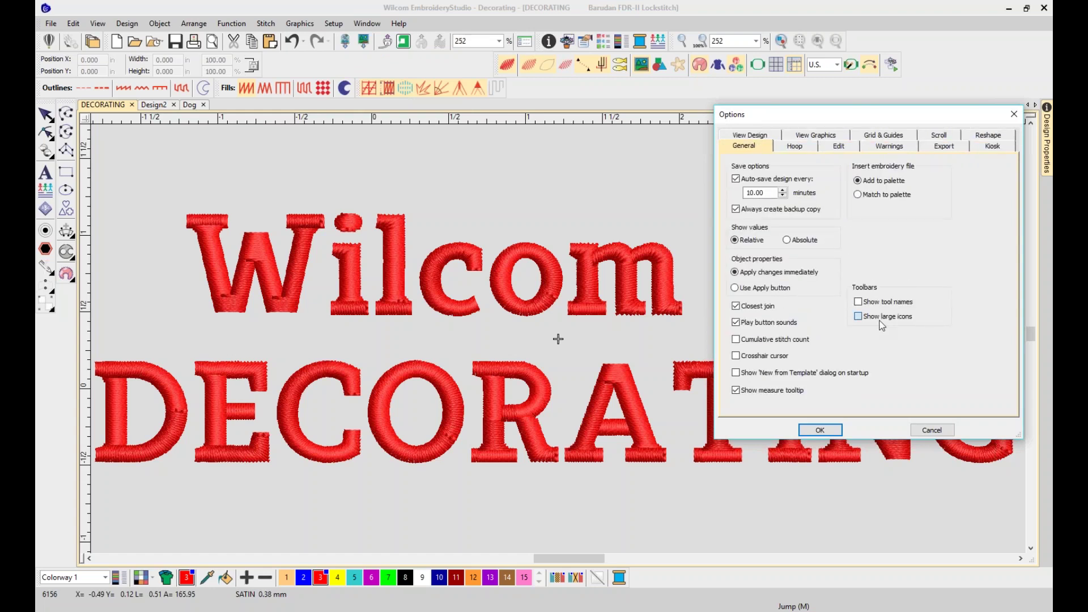
left_click(821, 431)
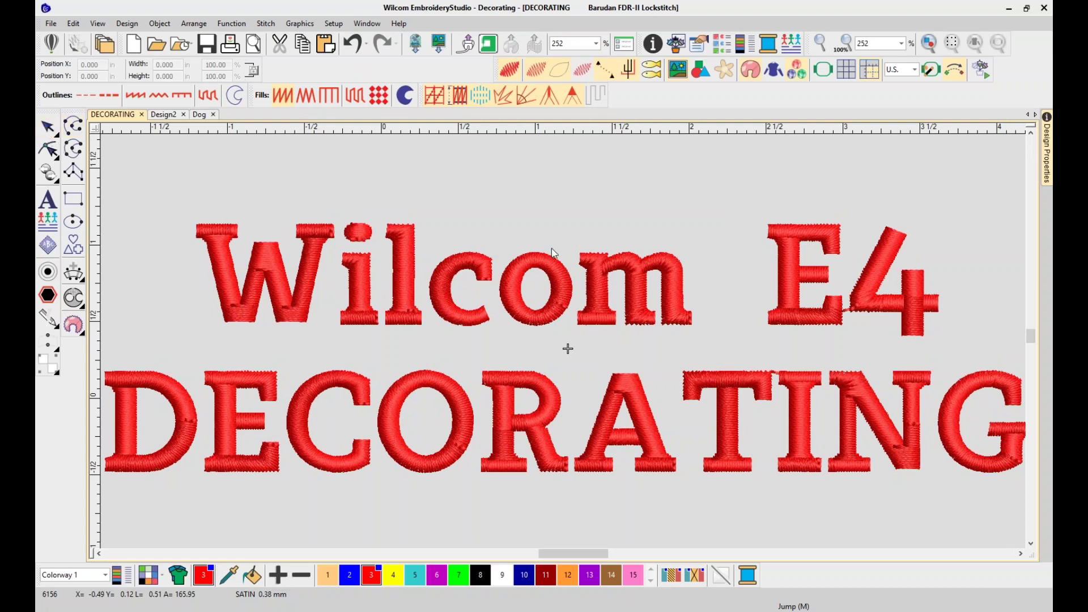
- Enable Show tool names so each toolbar icon has its name beneath it
left_click(340, 23)
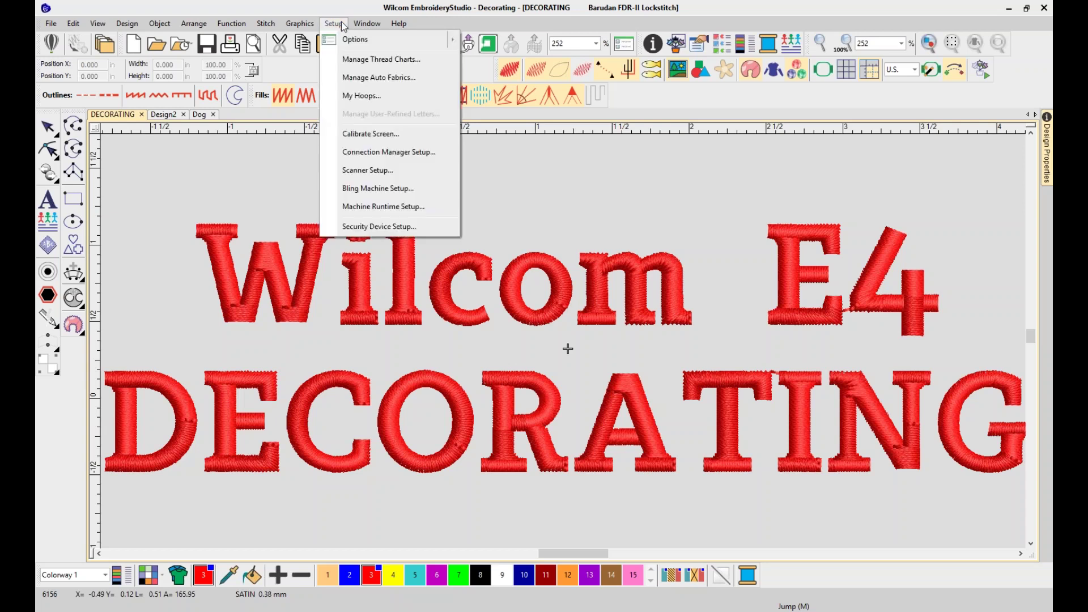
left_click(348, 39)
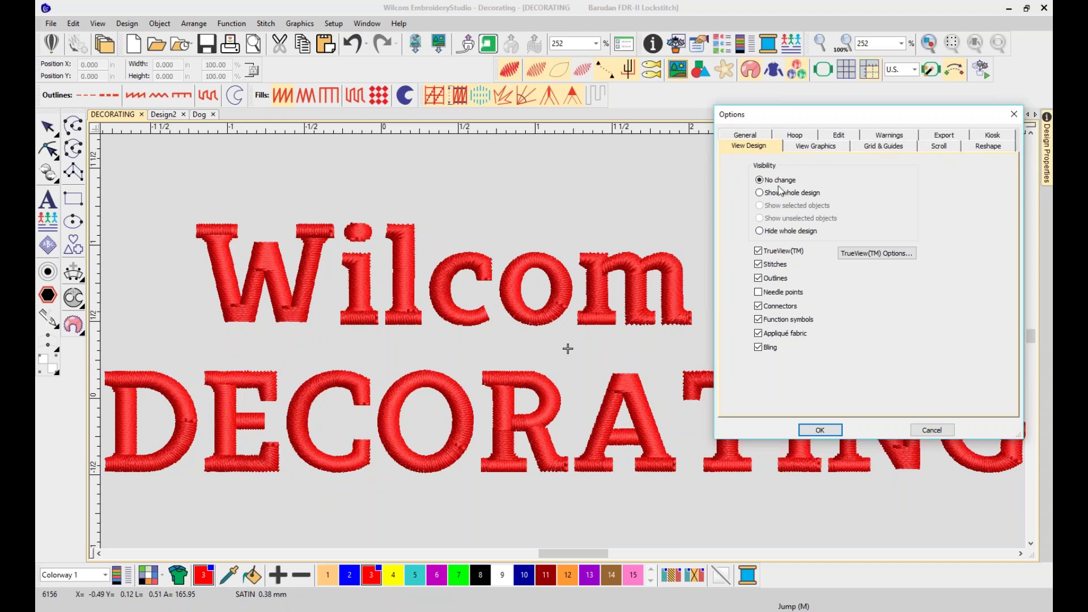
left_click(932, 430)
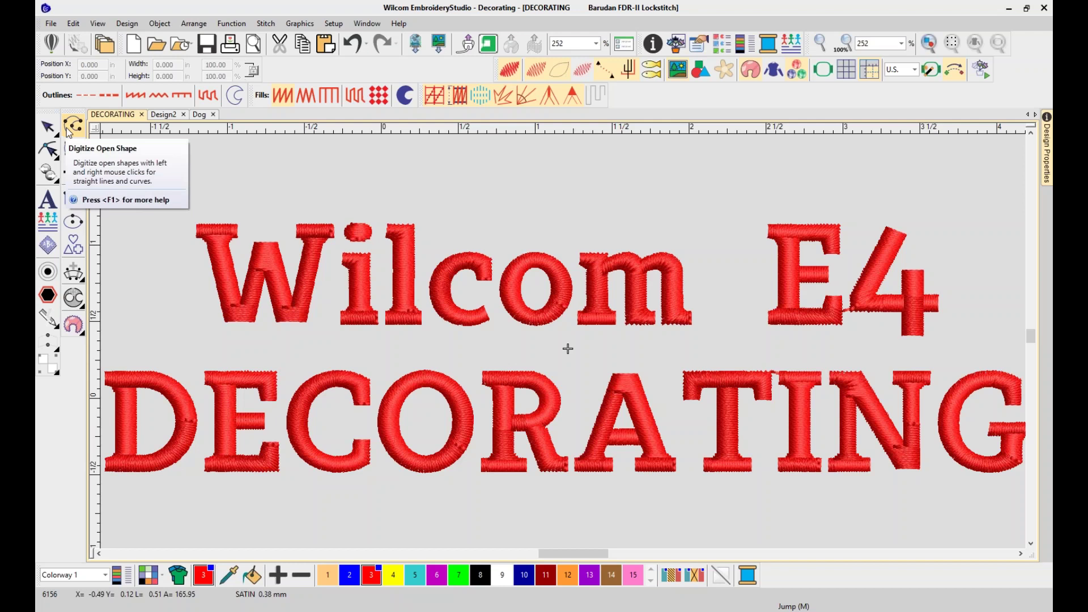
left_click(340, 21)
left_click(350, 36)
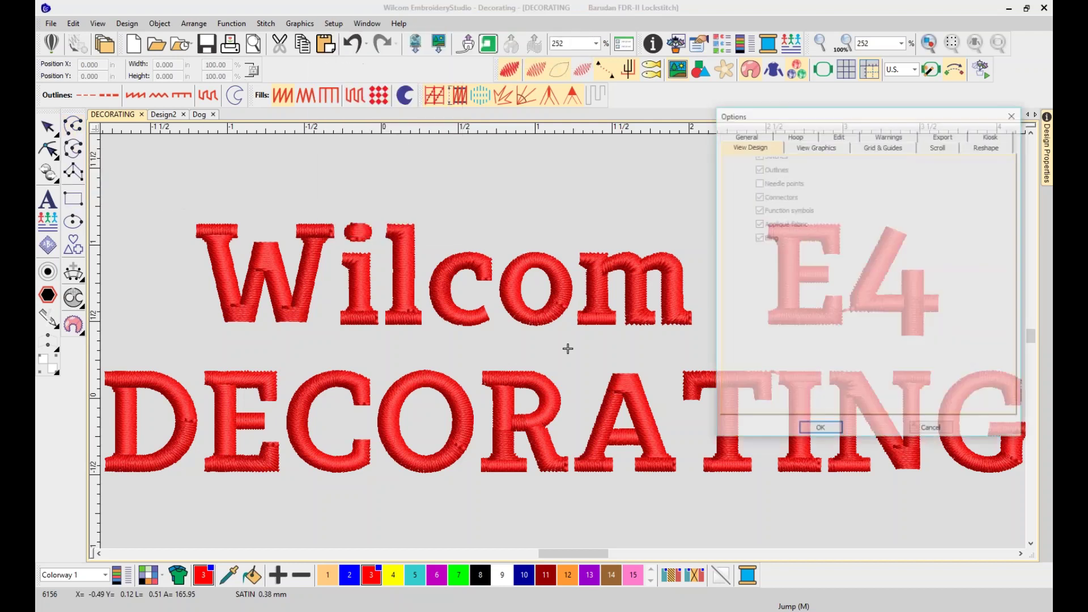
left_click(759, 138)
left_click(869, 306)
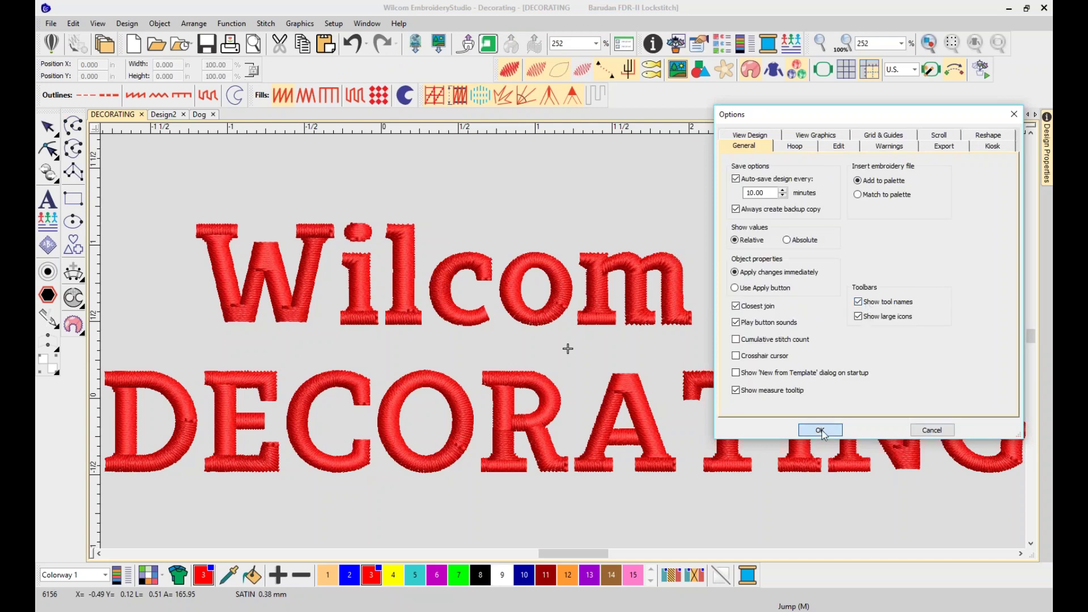
left_click(820, 431)
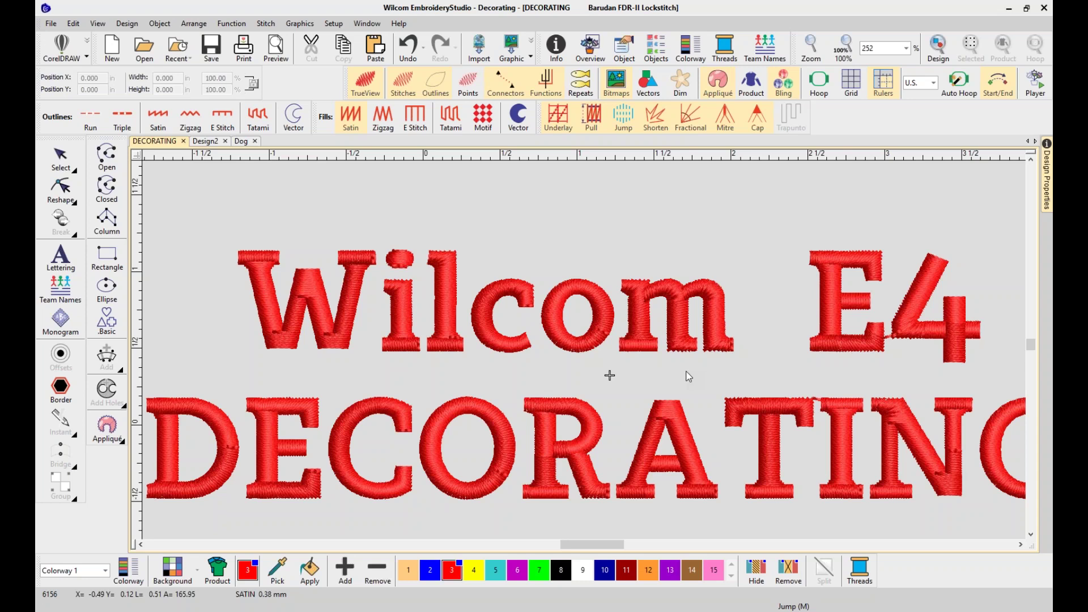
- Untick Show tool names in the General options so toolbars show only compact icons
left_click(344, 28)
left_click(355, 39)
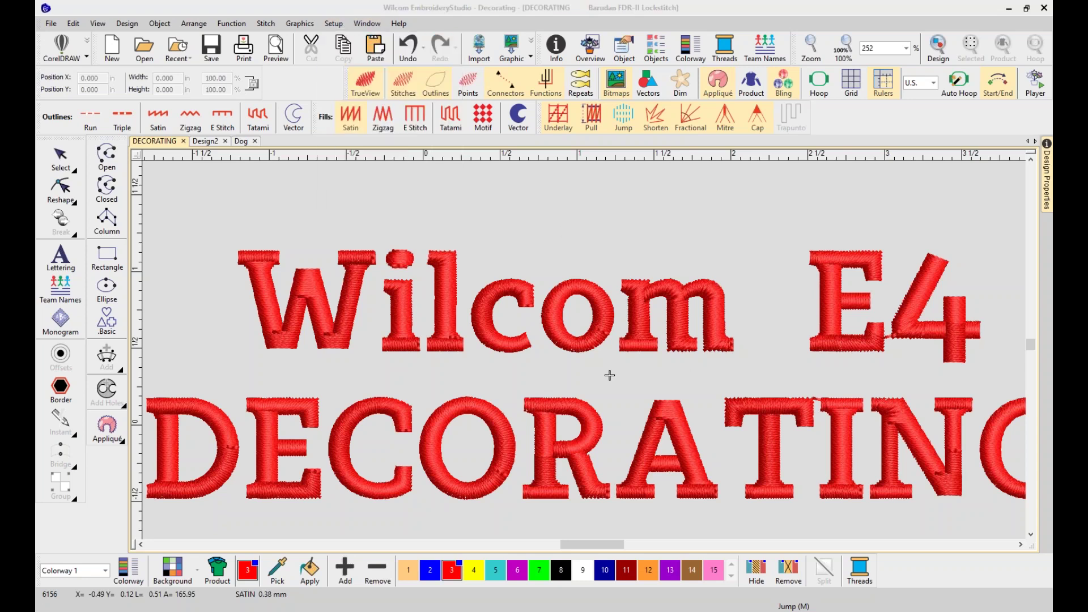
left_click(747, 136)
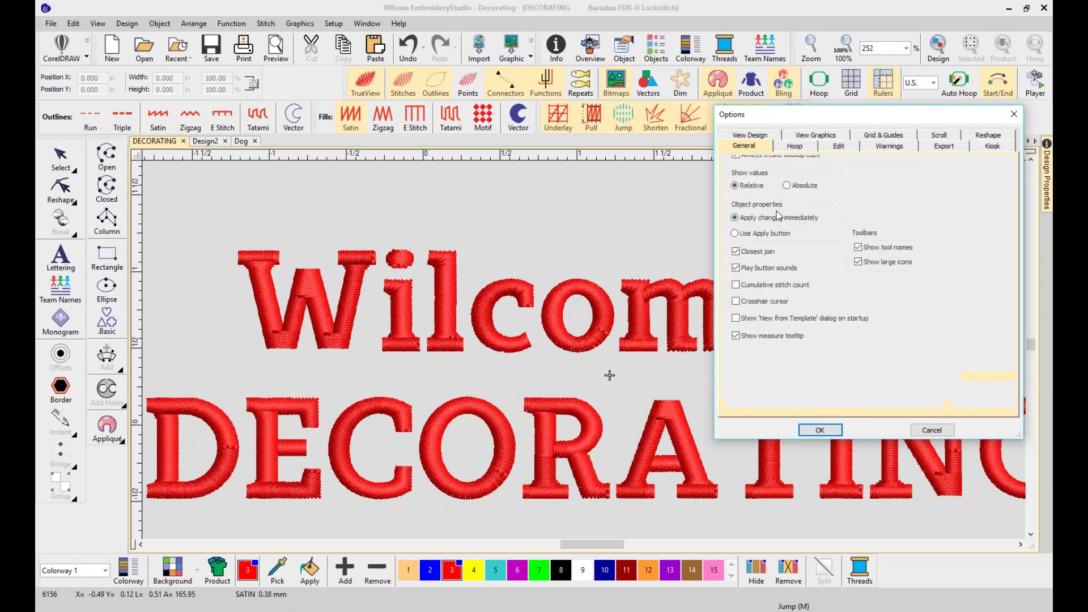
left_click(859, 304)
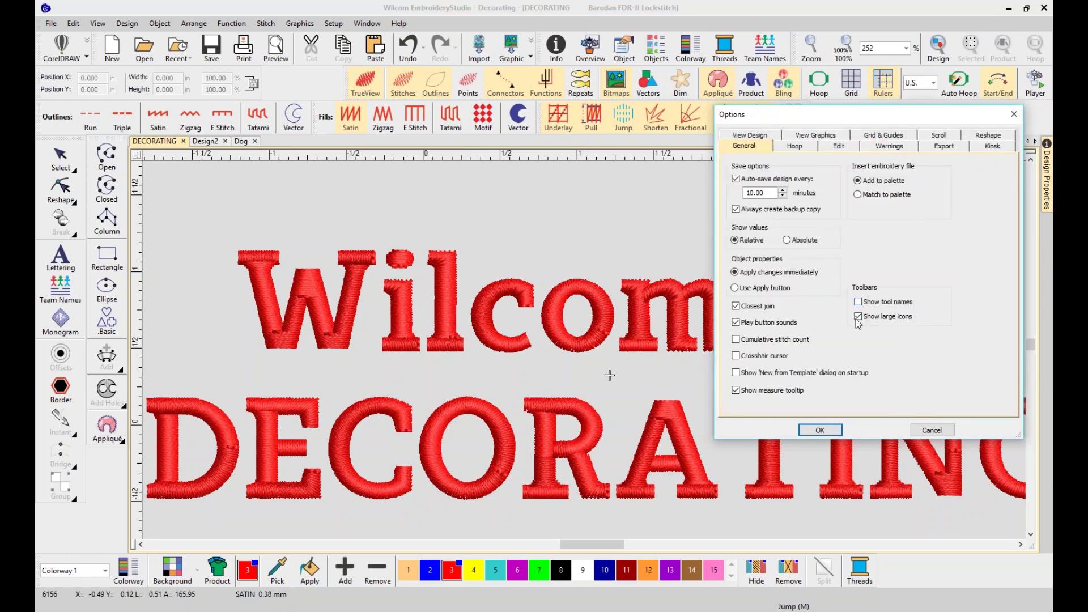
left_click(820, 430)
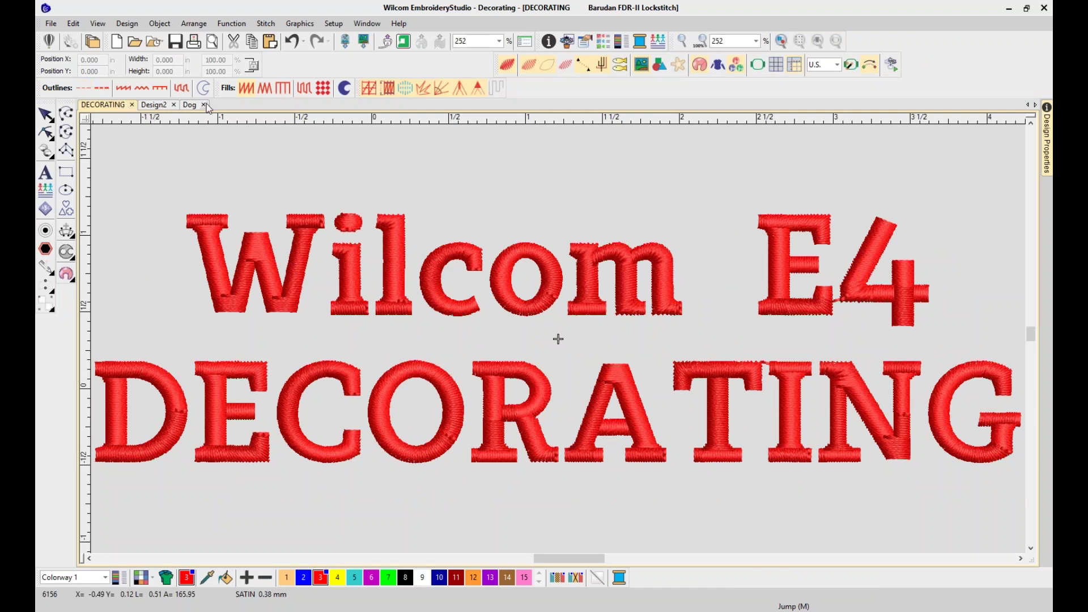
left_click(187, 108)
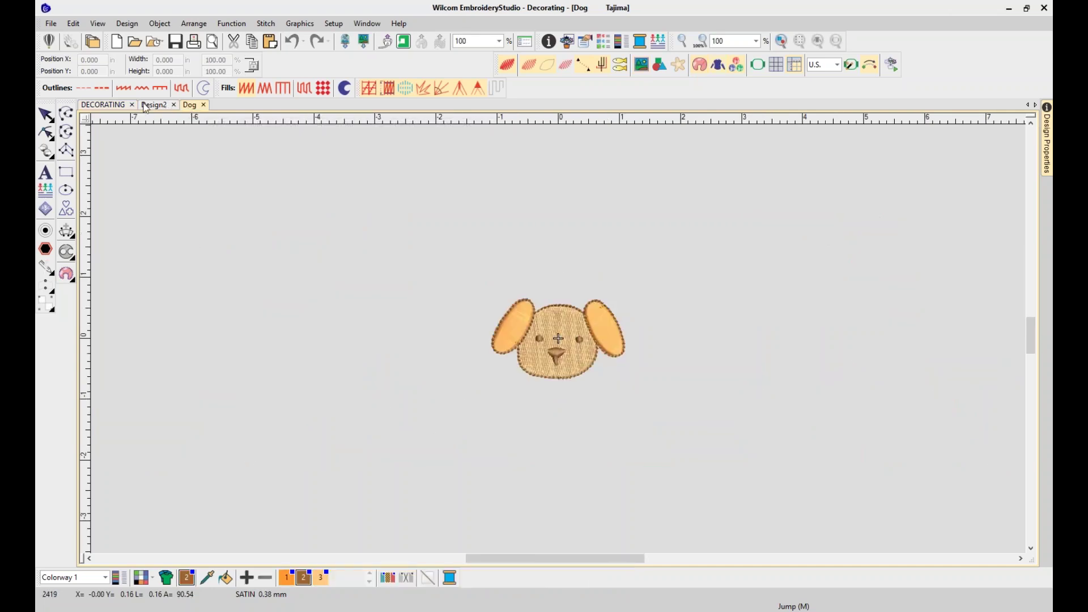
right_click(168, 110)
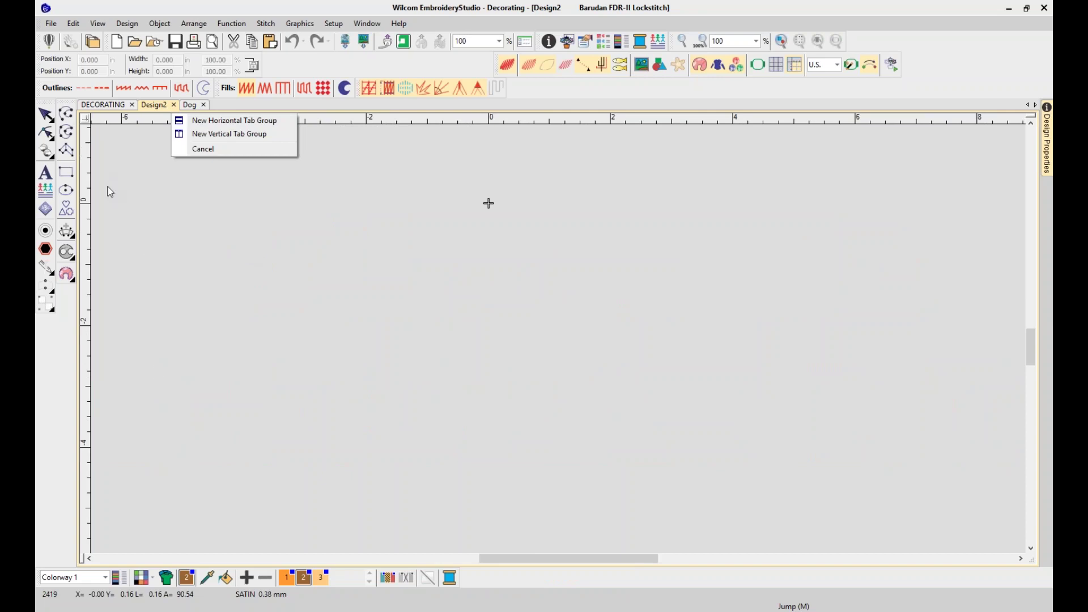
left_click(102, 108)
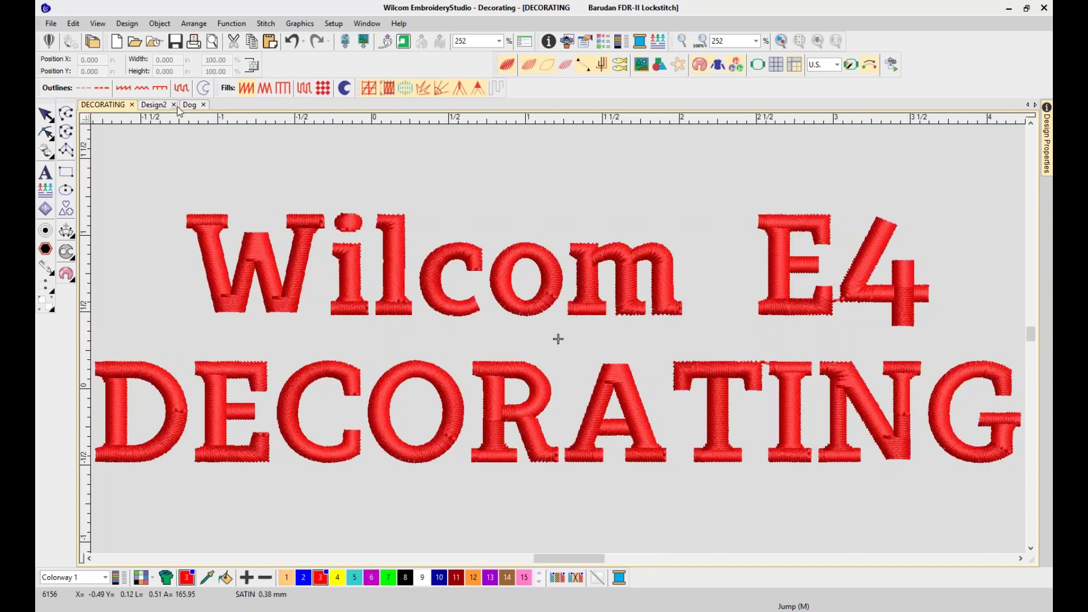
left_click(190, 107)
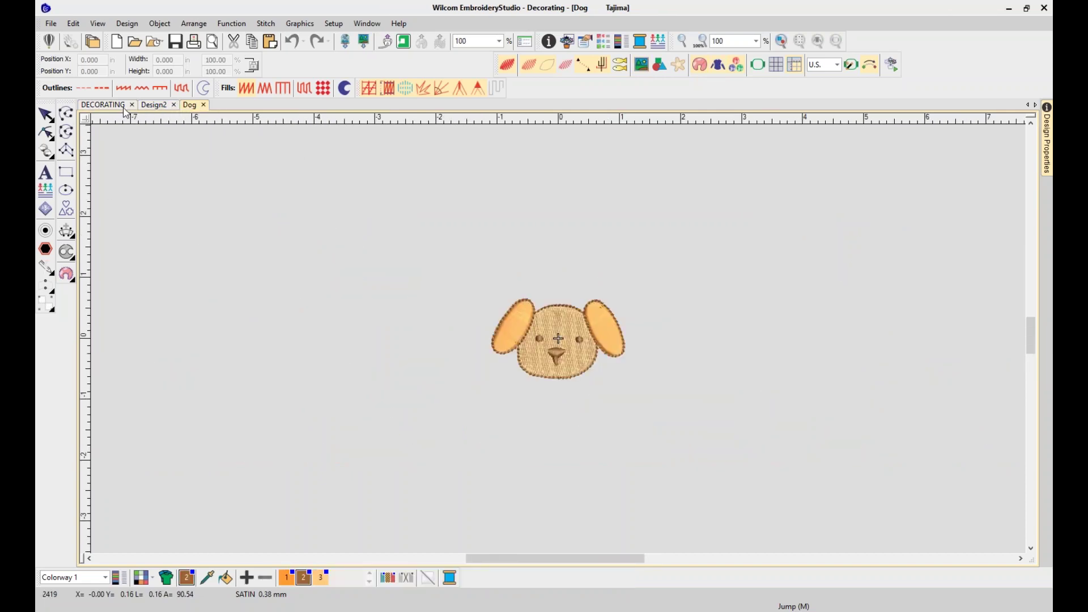
left_click(124, 107)
left_click(190, 107)
left_click(116, 107)
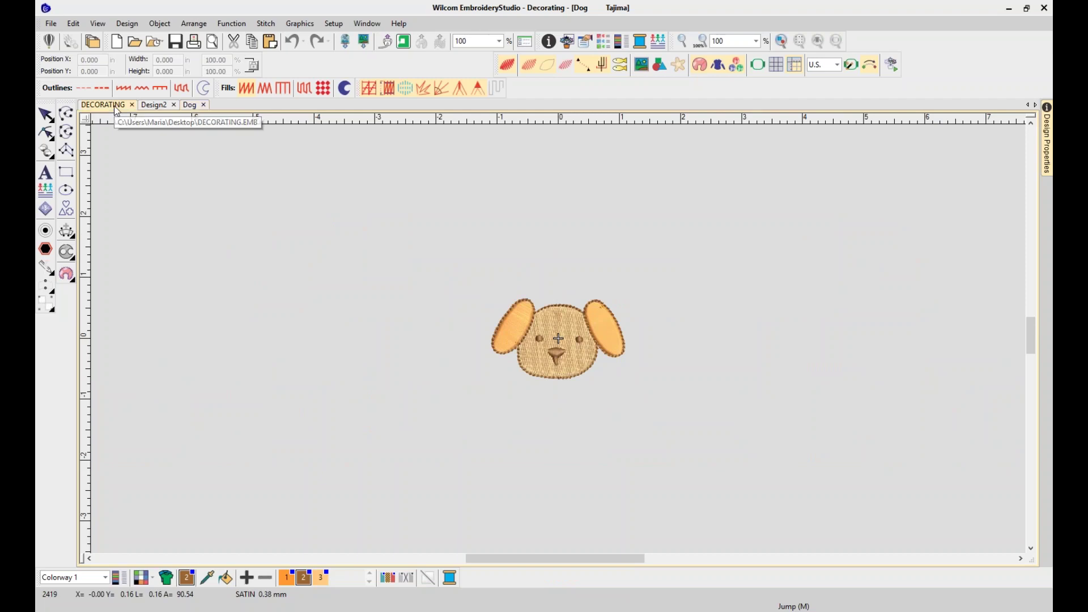
mouse_move(38, 89)
left_mouse_down()
mouse_move(130, 164)
mouse_move(79, 119)
mouse_move(45, 108)
left_mouse_up()
left_click_drag(42, 69, 41, 69)
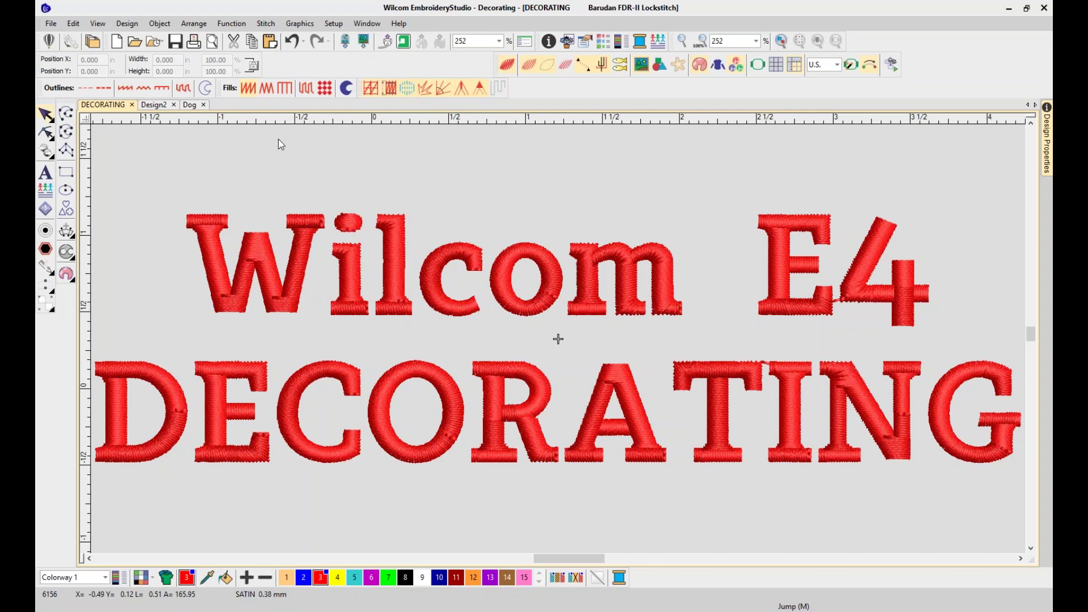
- Create Design4 from the NORMAL template, choosing Fleecy as the auto fabric
left_click(50, 24)
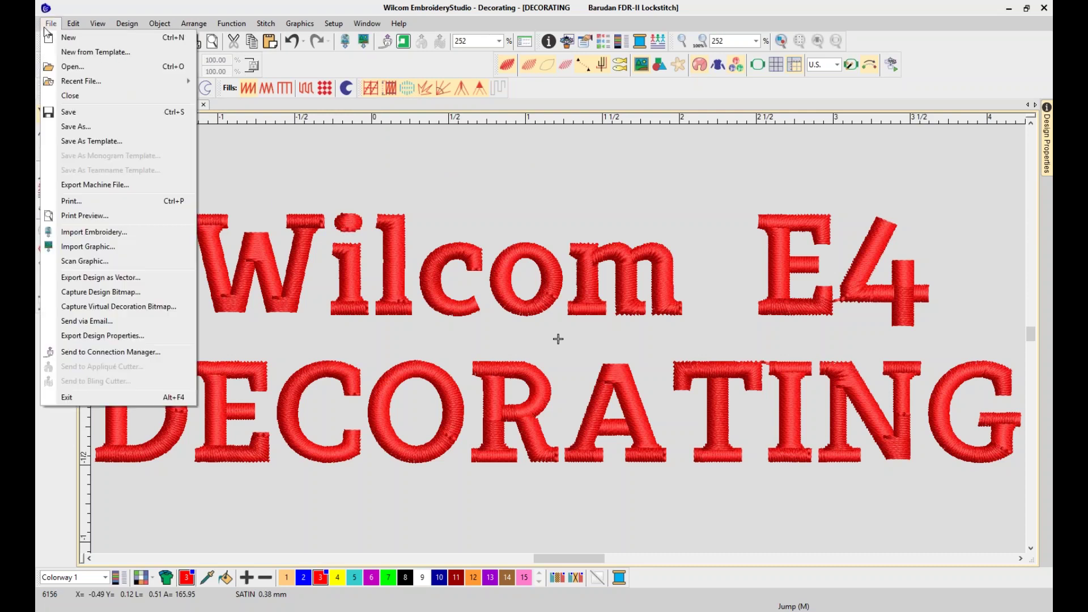
left_click(72, 53)
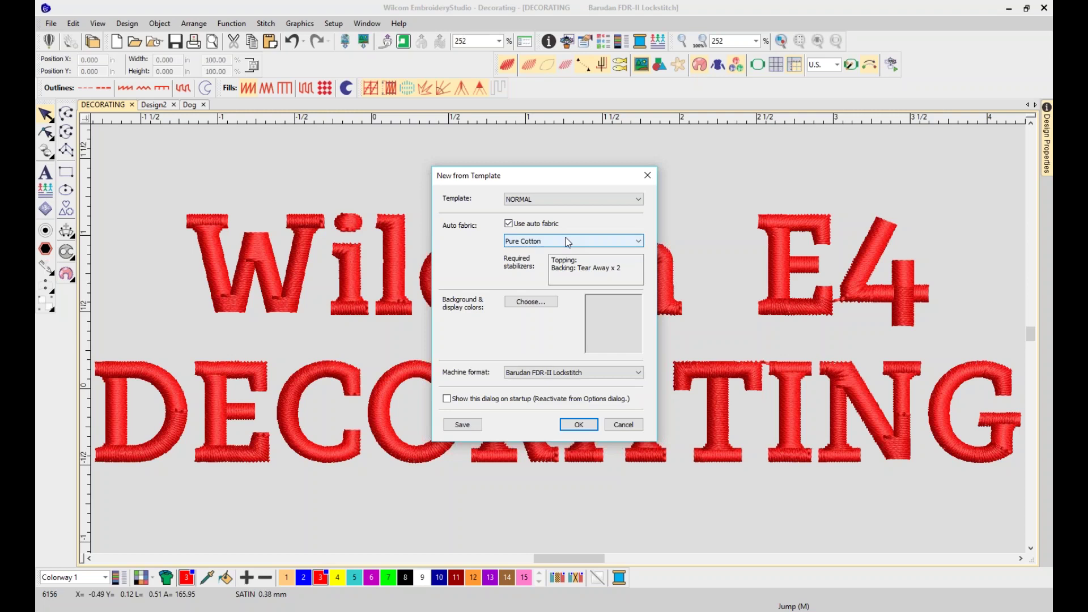
left_click(569, 242)
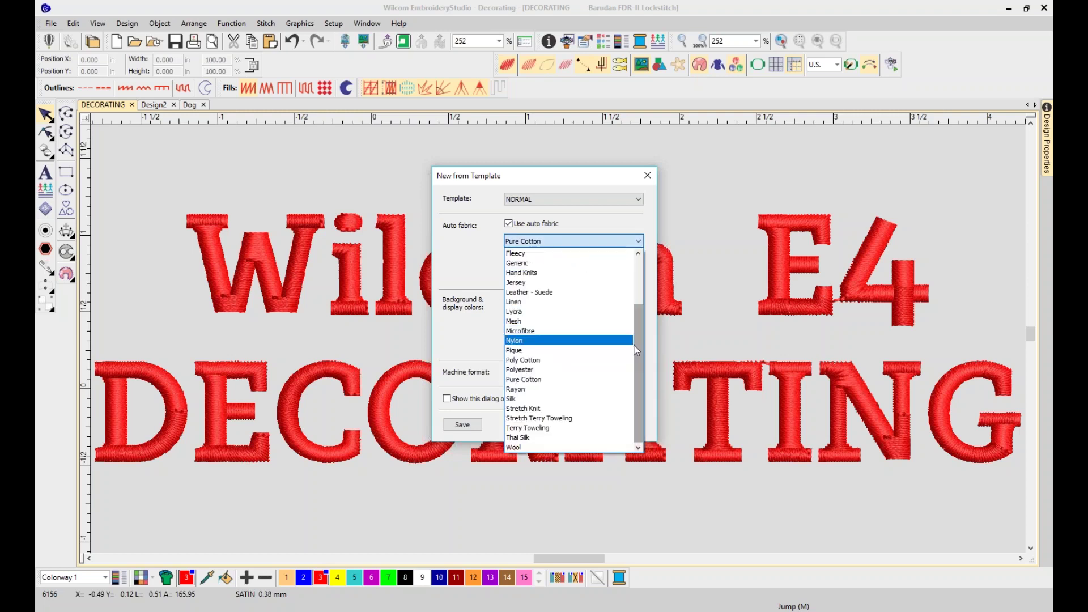
mouse_move(637, 356)
left_mouse_down()
mouse_move(635, 290)
mouse_move(637, 347)
left_mouse_up()
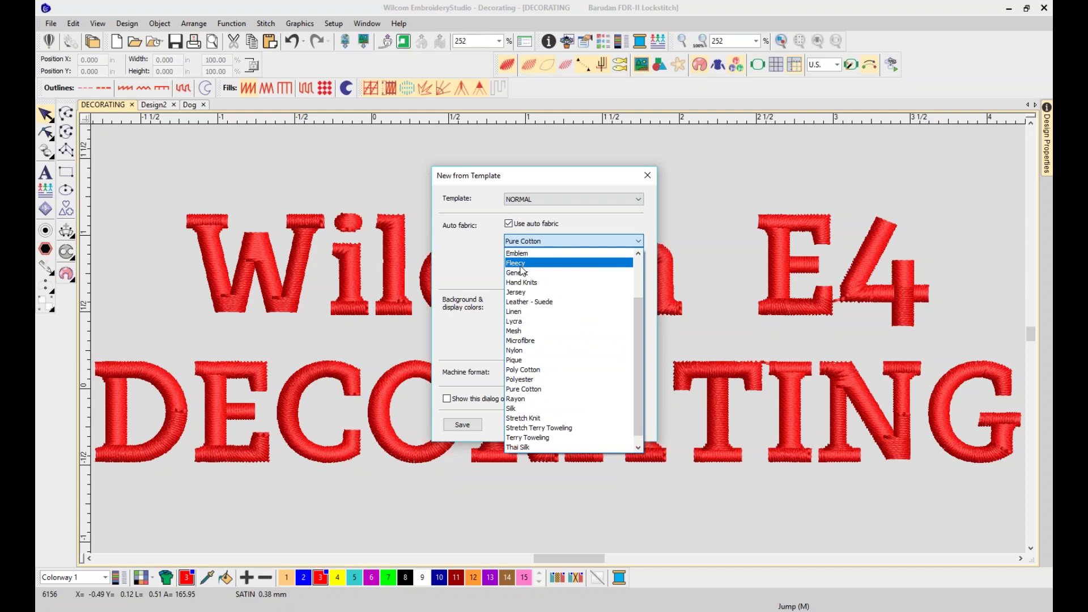
left_click(522, 264)
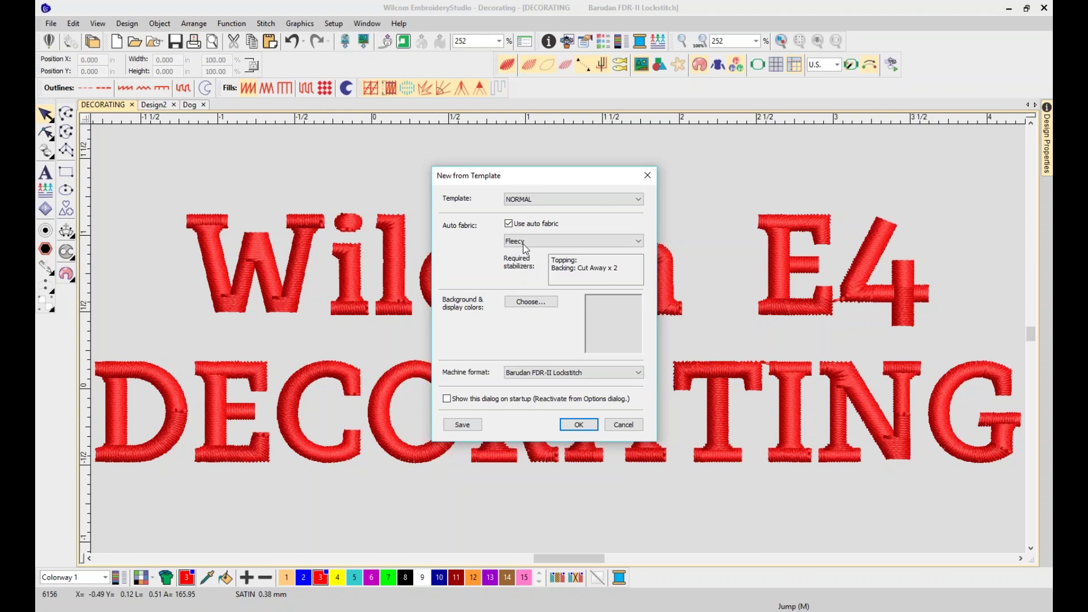
left_click(579, 426)
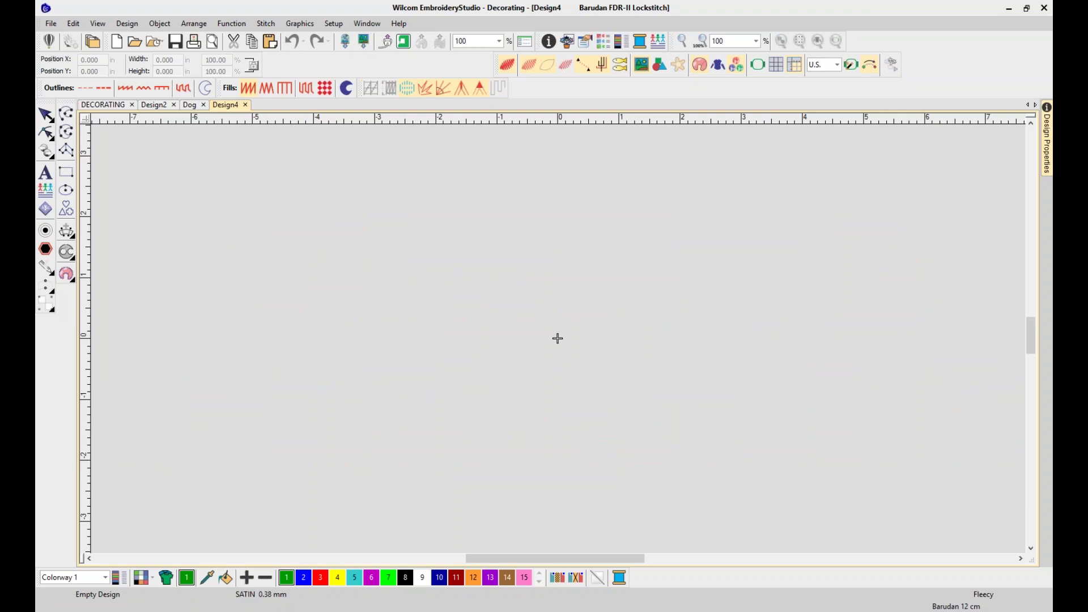
- Switch Design4 to CorelDRAW Graphics mode, showing a blank Letter page
left_click(49, 42)
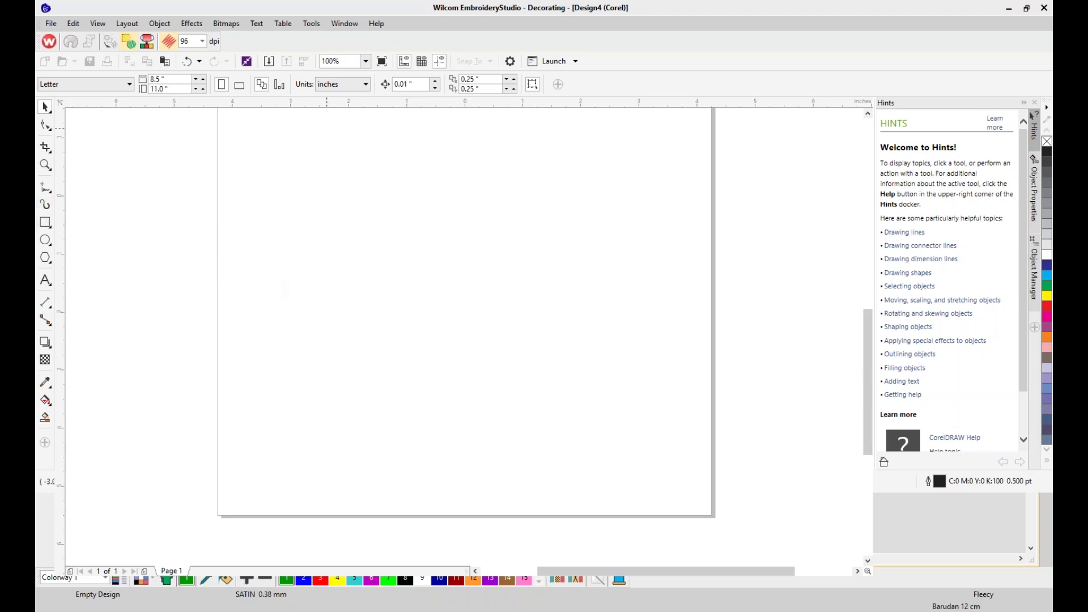
- Import spring.jpg from Desktop > demo files onto the page and begin enlarging it
left_click(269, 62)
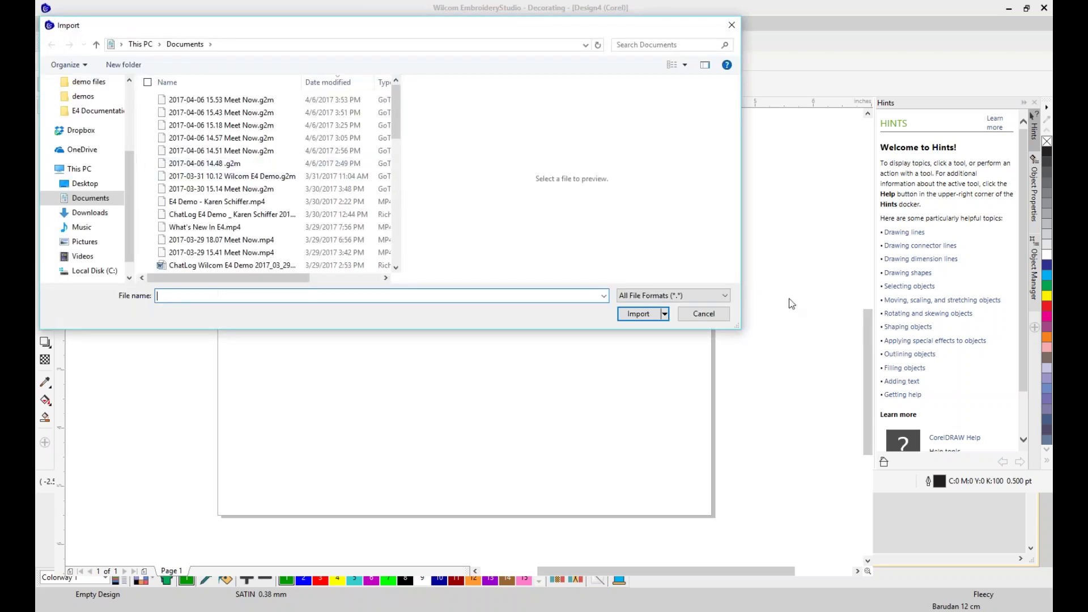
left_click(729, 299)
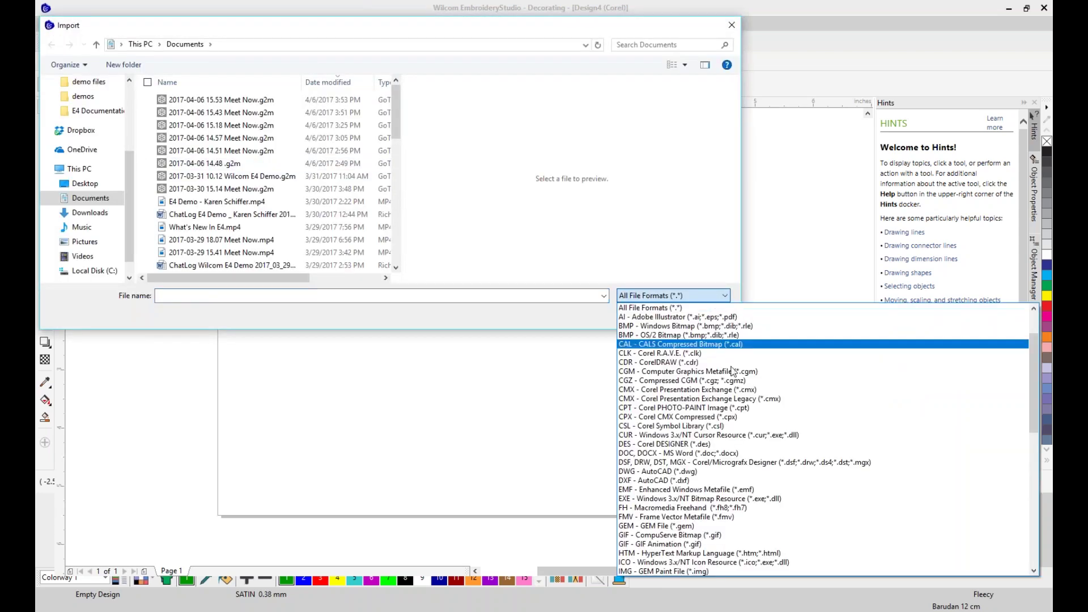
scroll(750, 543, "down", 4)
scroll(749, 542, "down", 8)
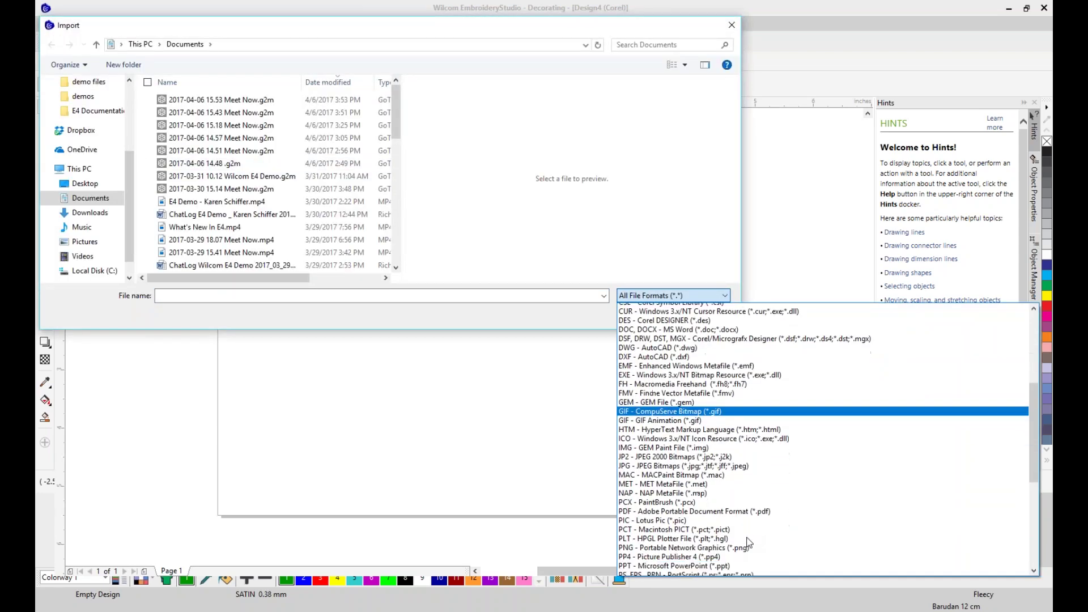
scroll(749, 542, "up", 12)
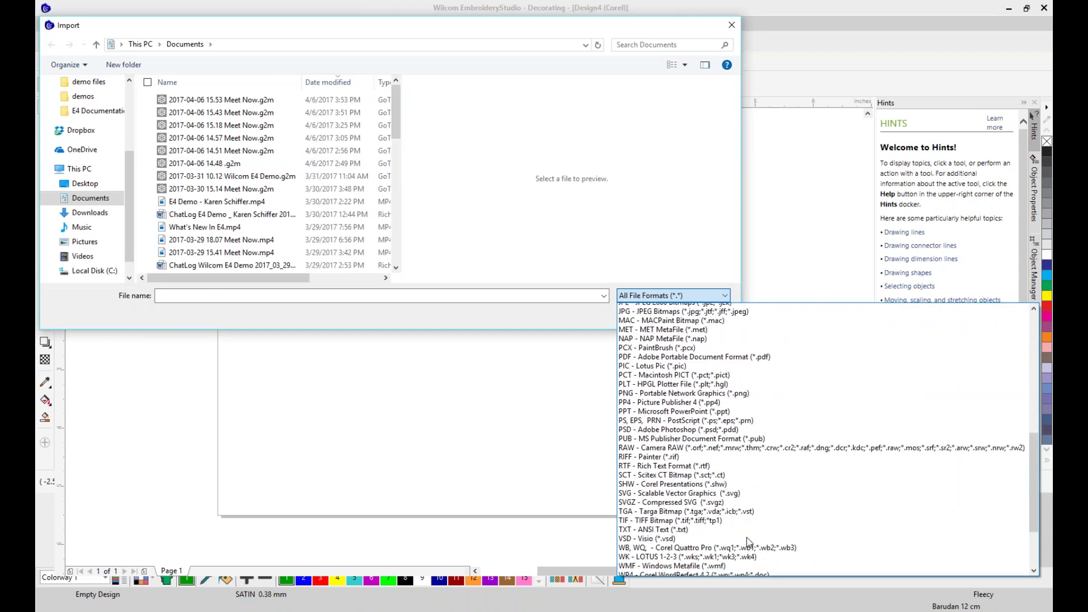
left_click(451, 427)
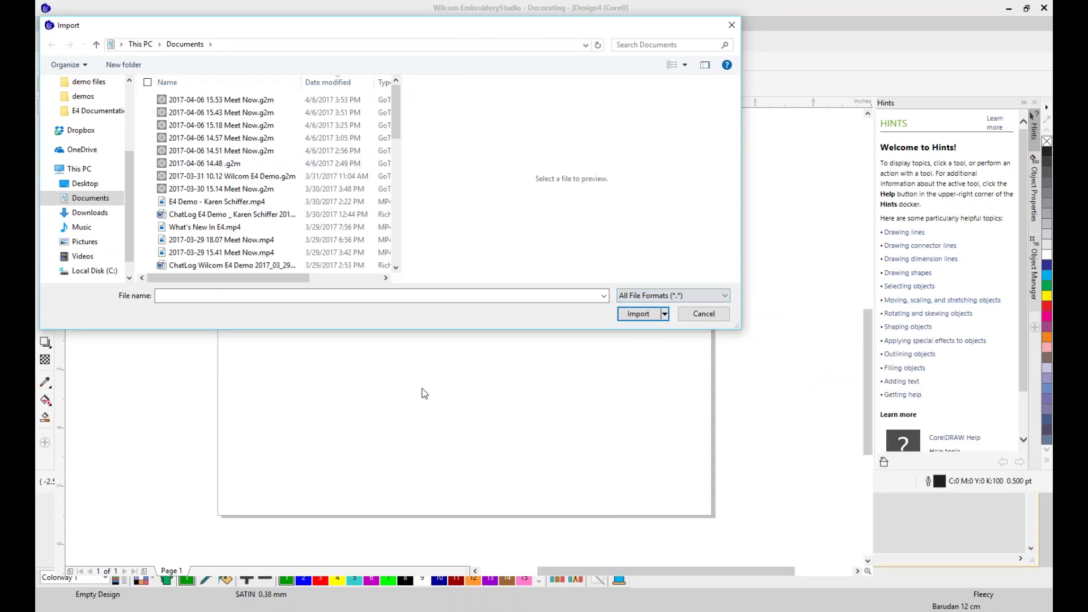
scroll(126, 187, "up", 3)
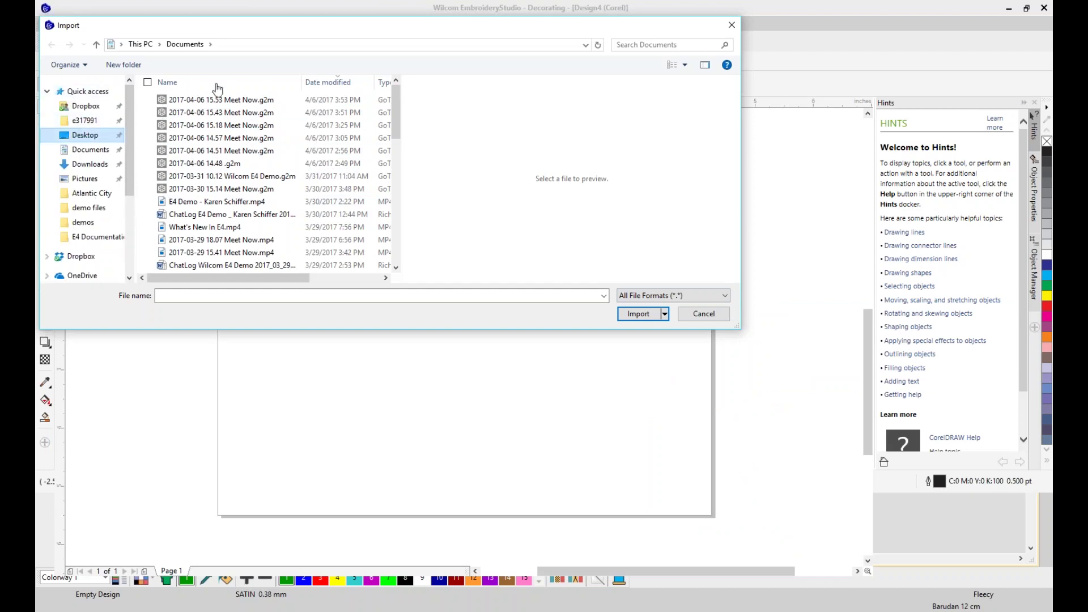
double_click(255, 122)
left_click(182, 170)
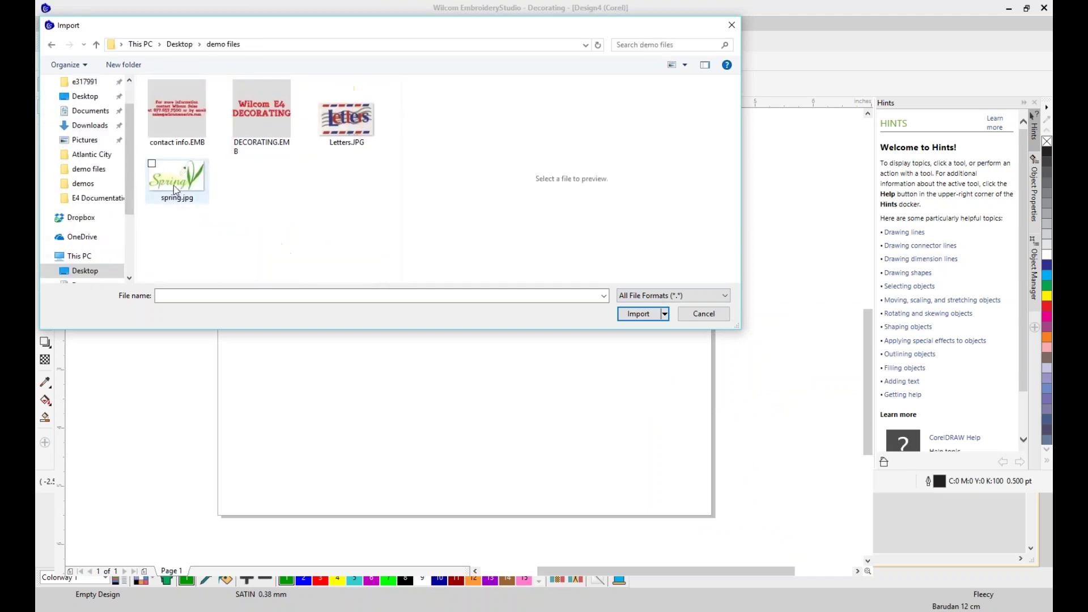
left_click(639, 315)
key("space")
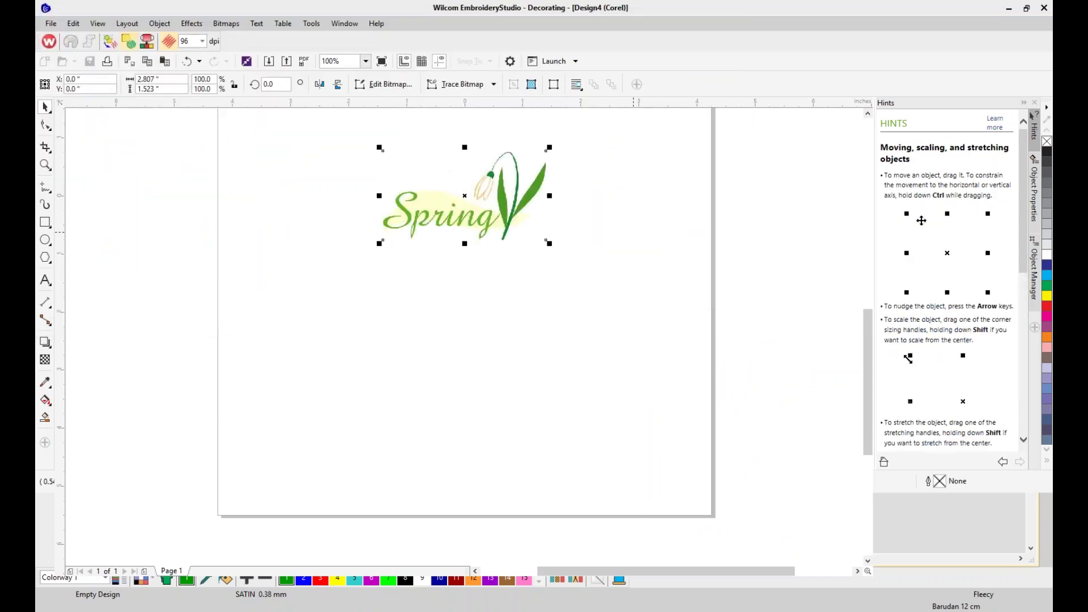
left_click_drag(380, 243, 299, 290)
- Scale the Spring picture to 124.9% (3.505 x 1.902 in) and nudge it lower-left
left_click_drag(482, 230, 510, 226)
left_click(546, 216)
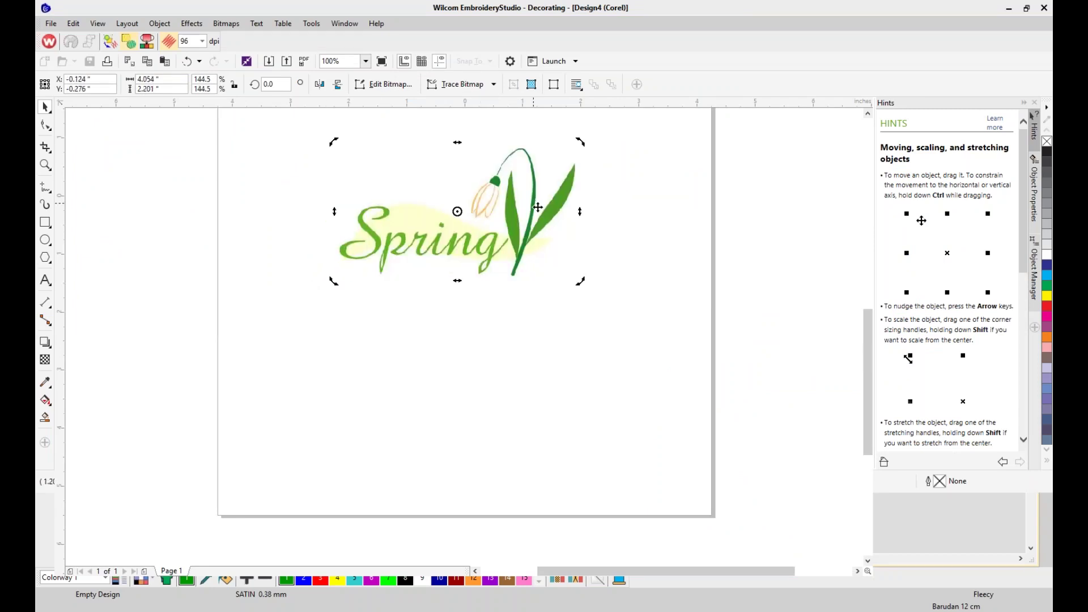
left_click_drag(340, 280, 369, 263)
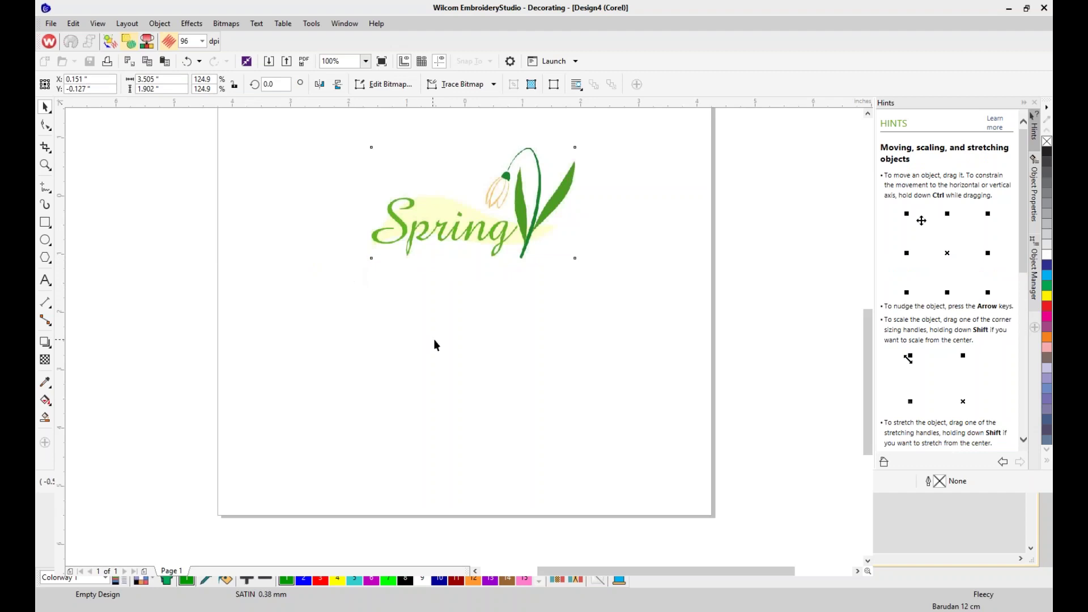
left_click_drag(411, 234, 364, 265)
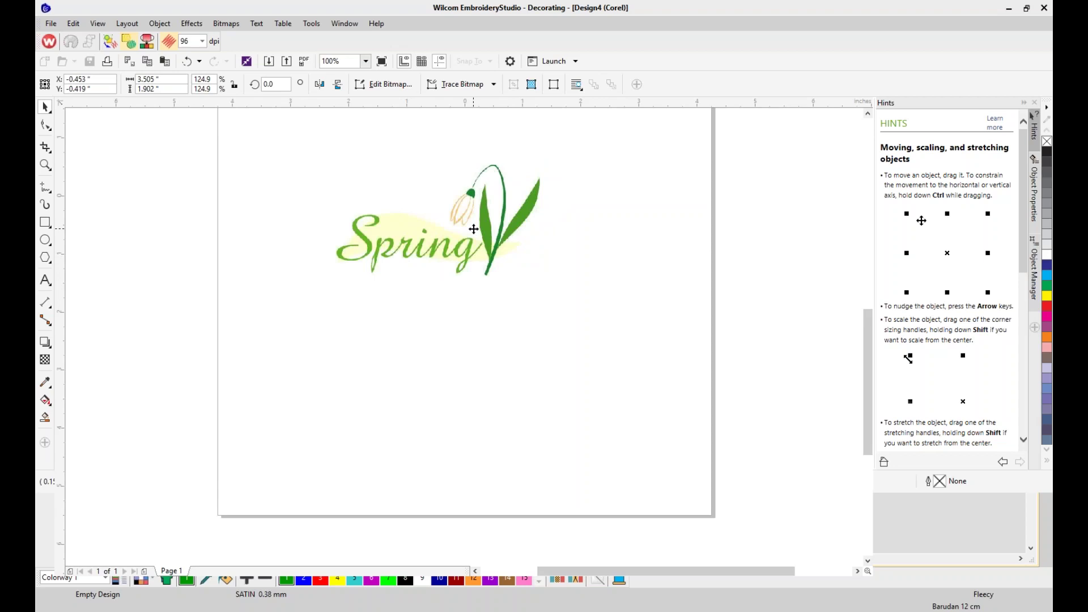
left_click(536, 241)
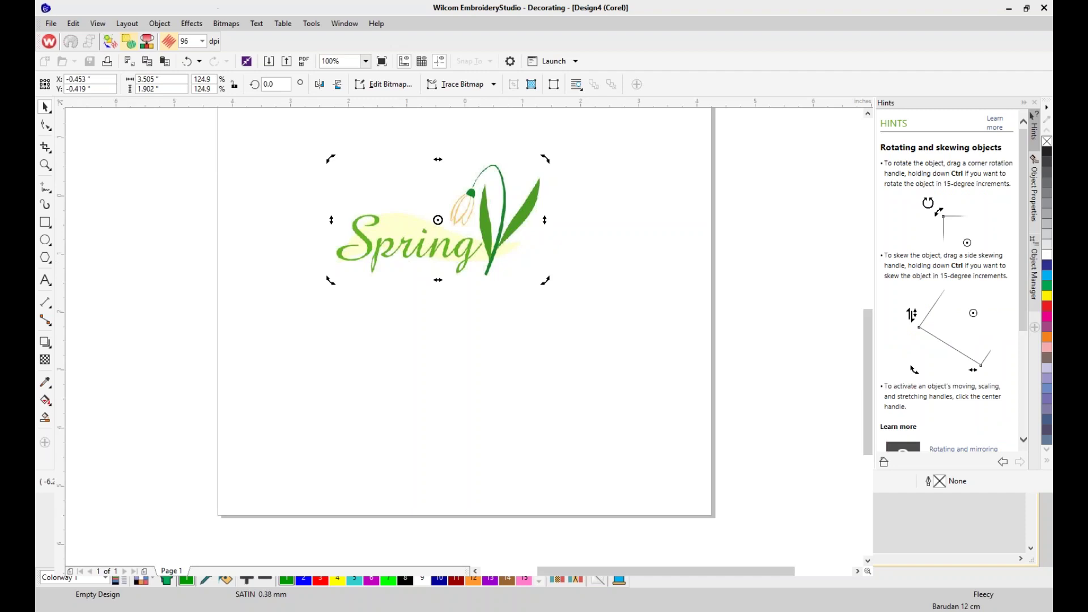
- Crop the Spring picture to a 1.74 x 2.281-inch area framing only the flower
left_click(46, 147)
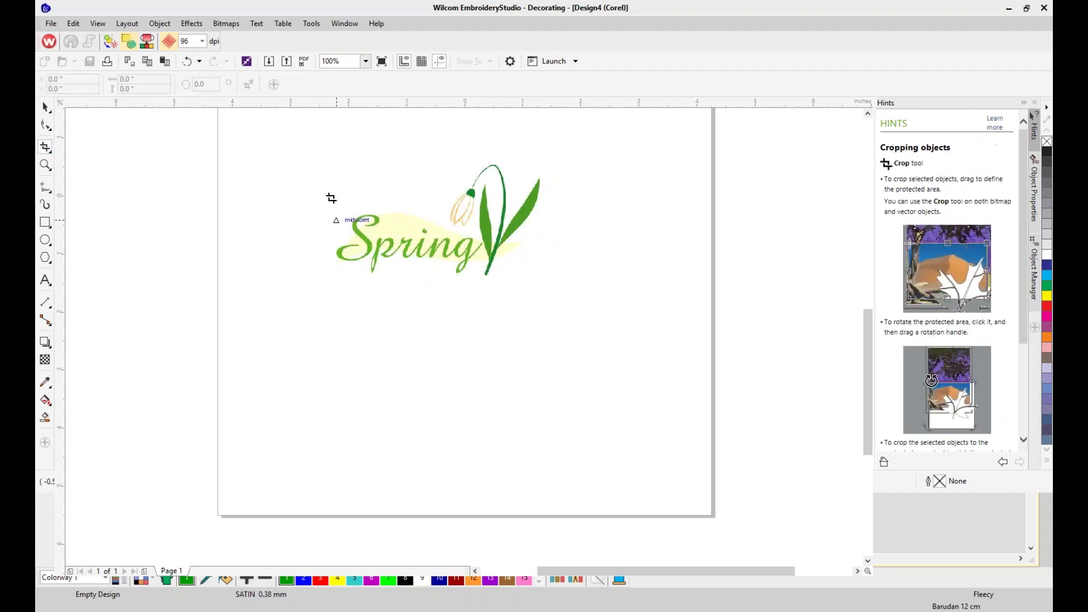
left_click_drag(323, 172, 442, 271)
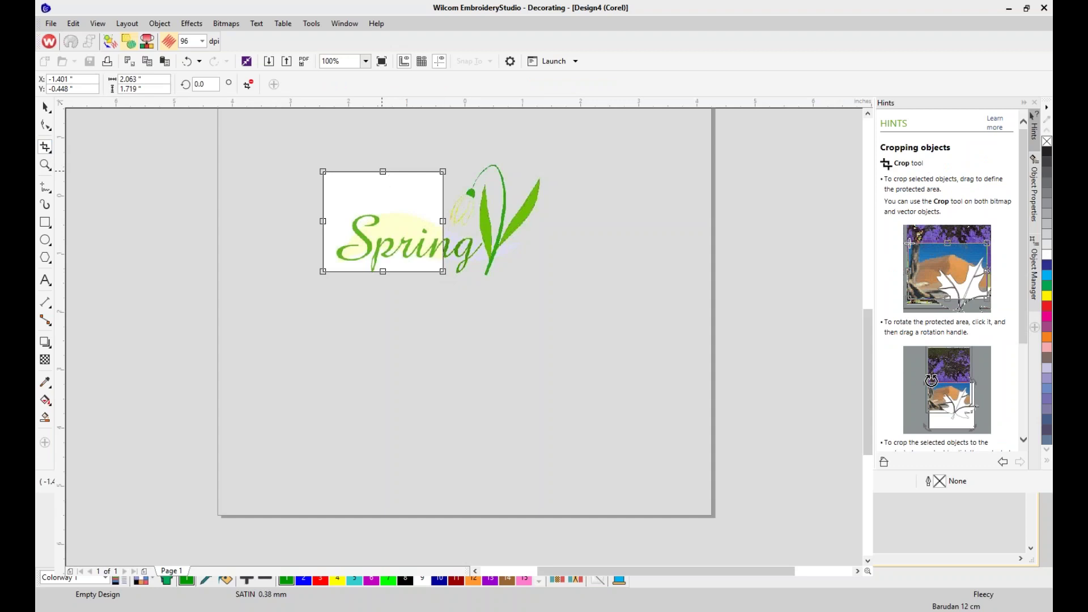
left_click_drag(383, 172, 383, 214)
left_click_drag(444, 243, 450, 242)
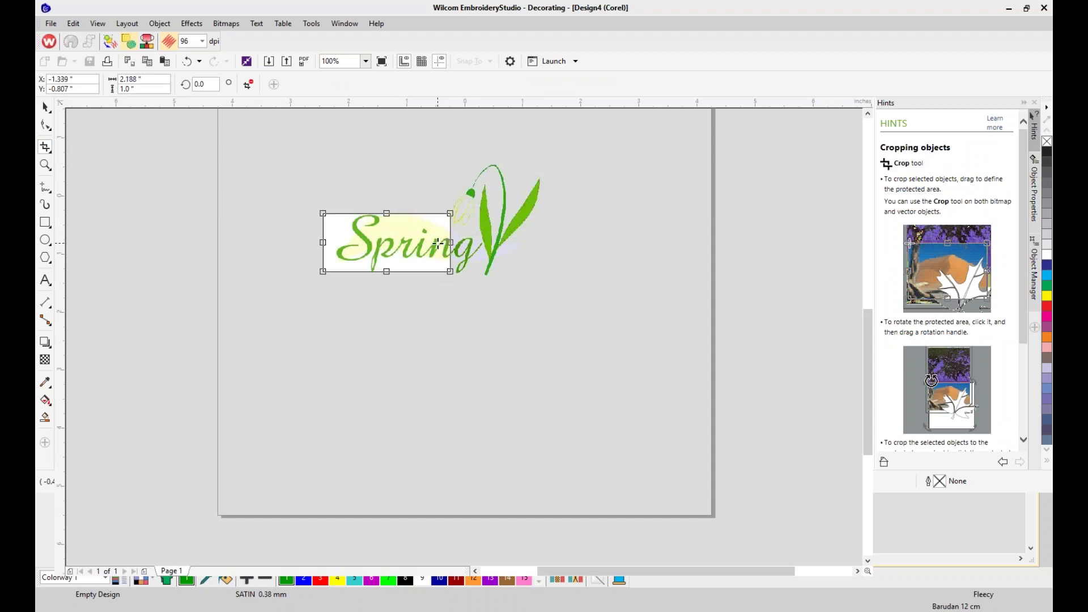
left_click(371, 172)
key("Escape")
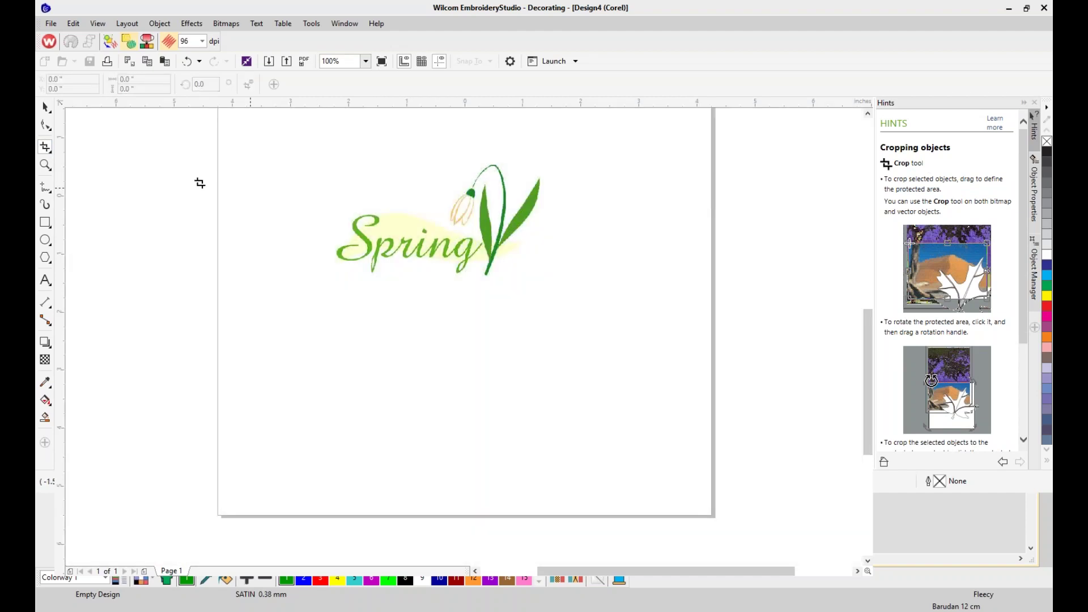
left_click_drag(567, 158, 445, 287)
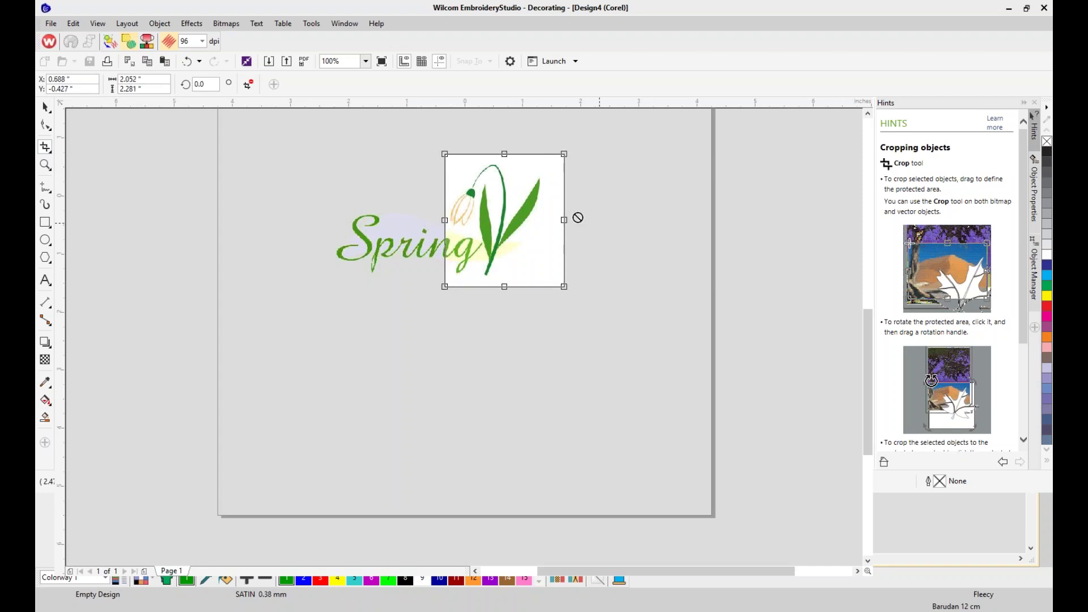
left_click_drag(564, 220, 546, 220)
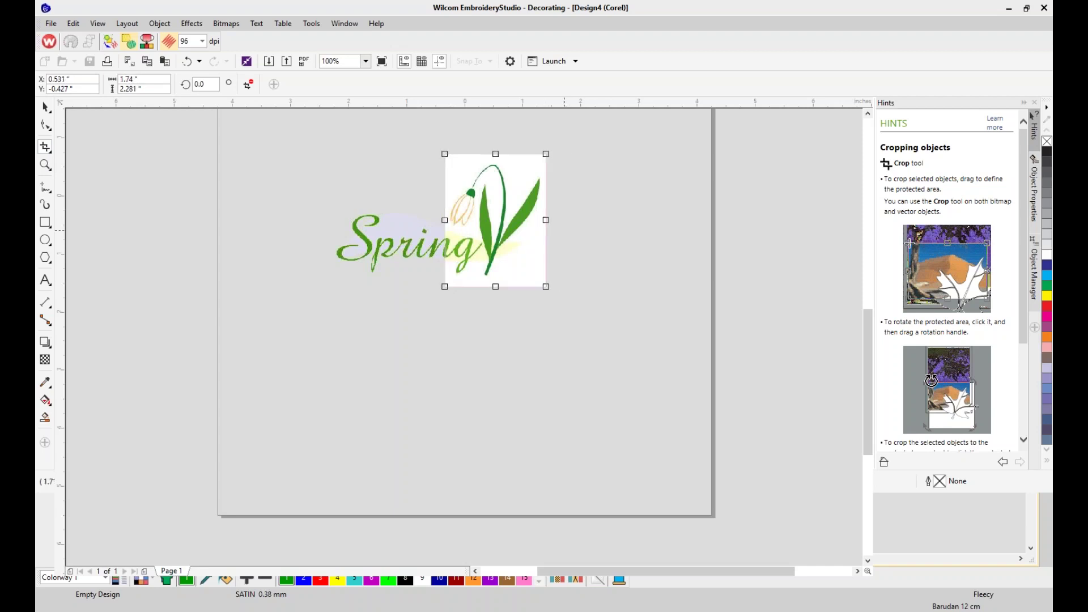
key("Return")
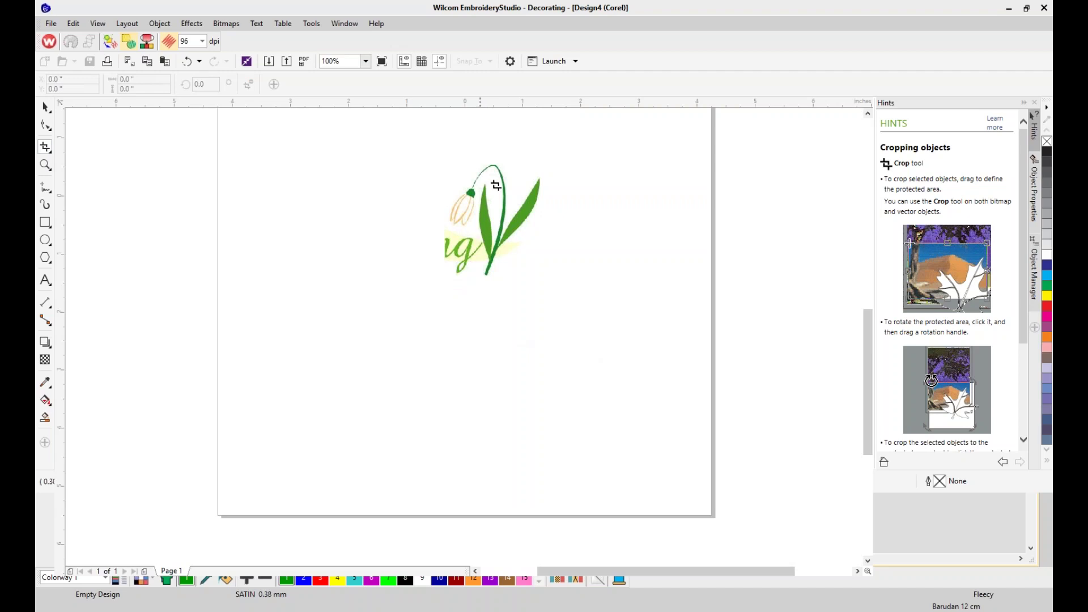
- Convert the cropped flower bitmap to embroidery and turn Show Bitmap off
left_click(49, 110)
left_click(471, 256)
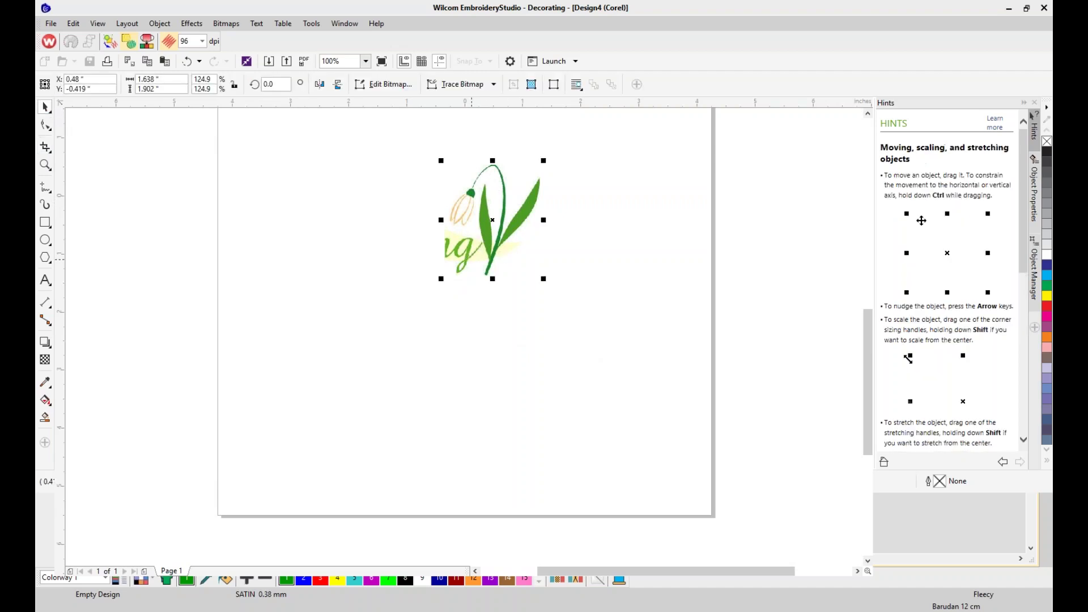
left_click(111, 42)
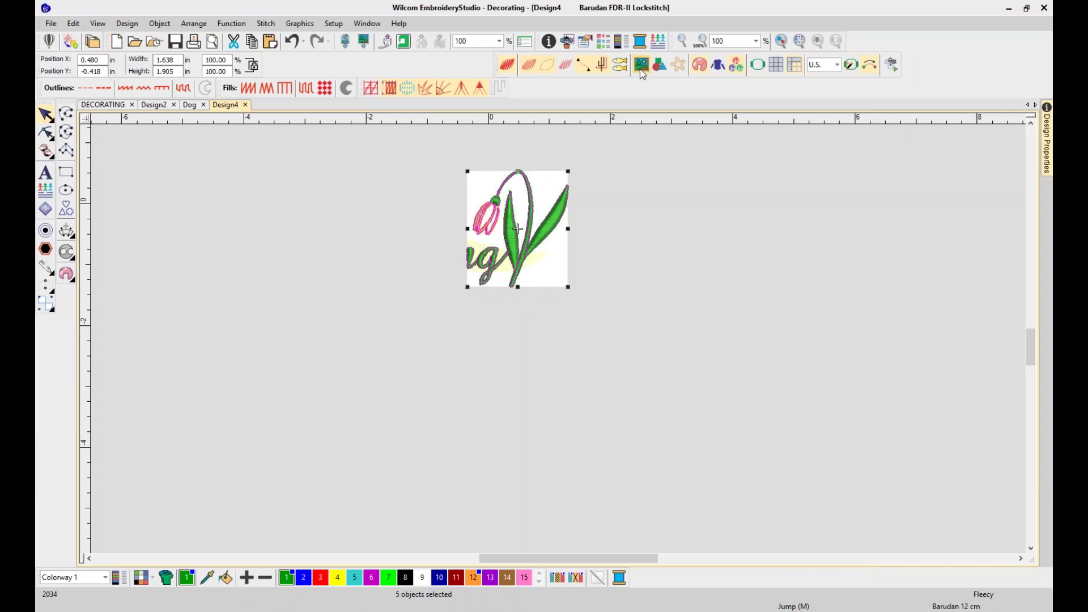
left_click(641, 67)
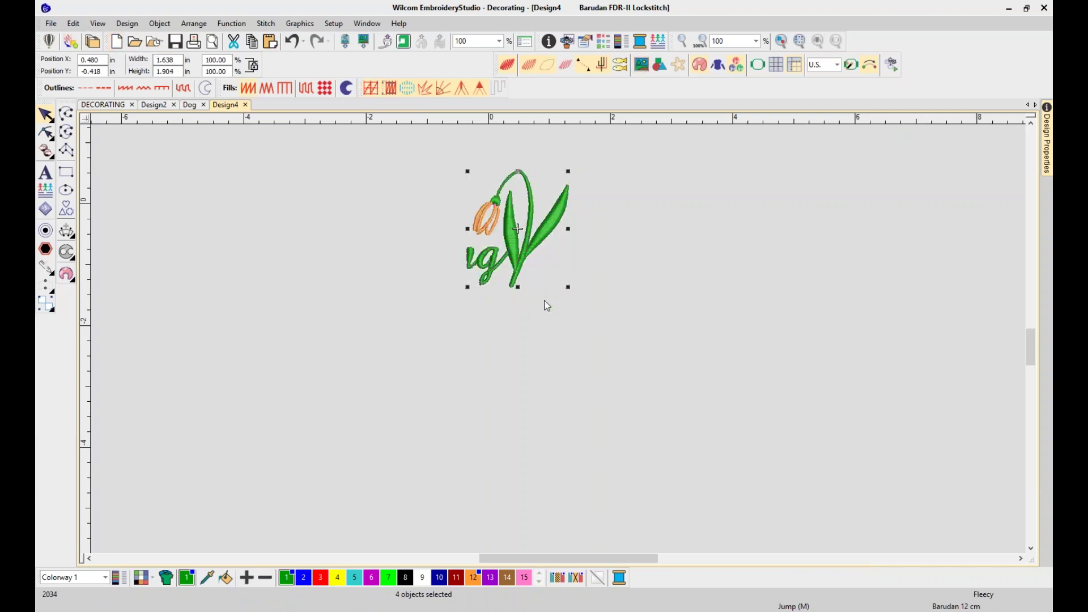
left_click(334, 23)
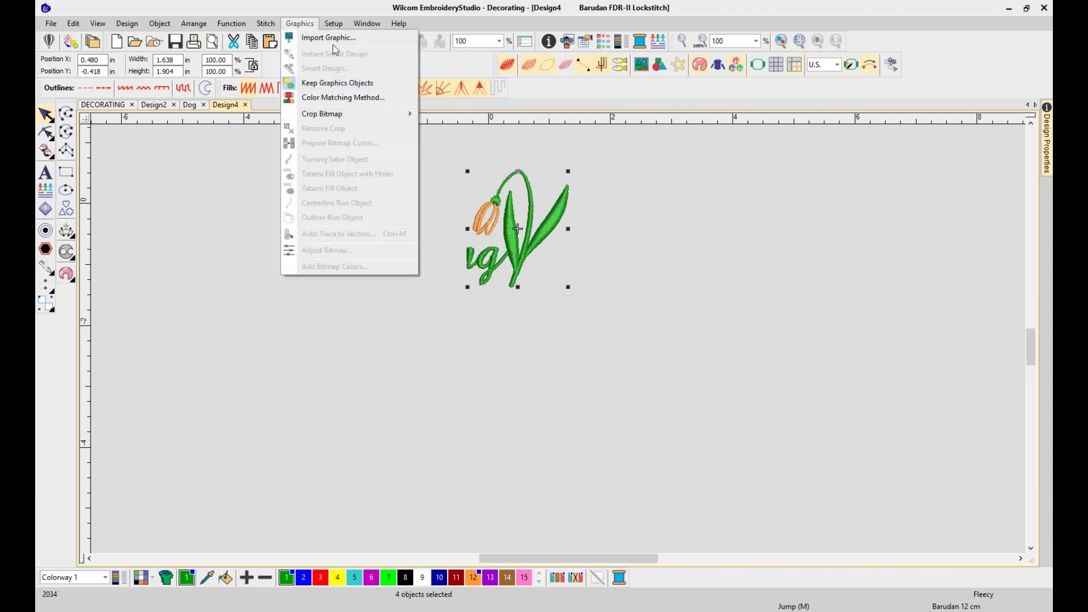
- Delete the leftover 'ig' lettering object in the Color-Object List, then close the list
mouse_move(367, 23)
mouse_move(417, 127)
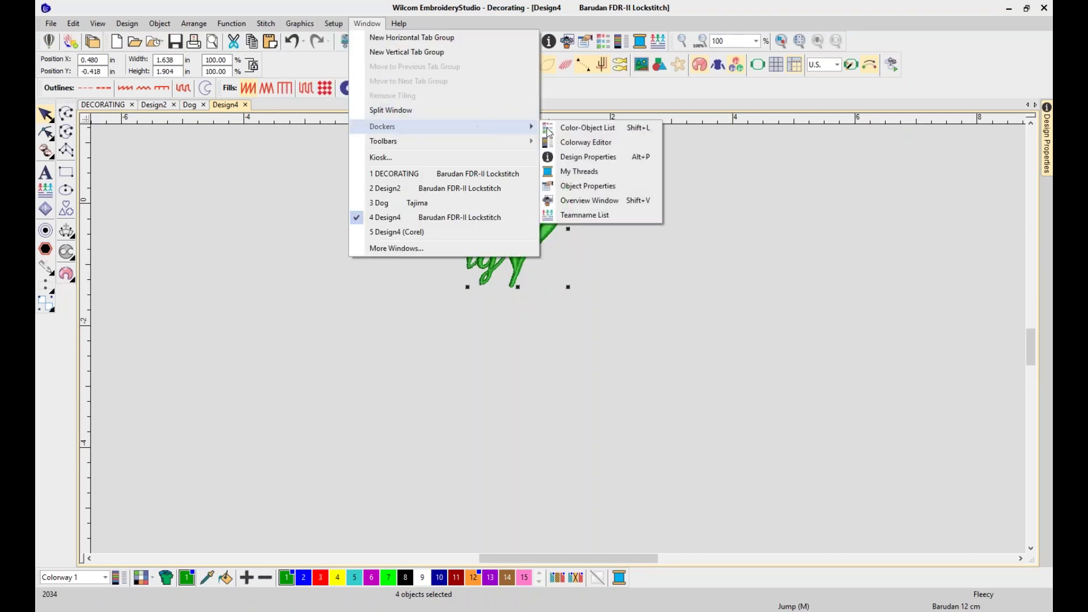
left_click(576, 130)
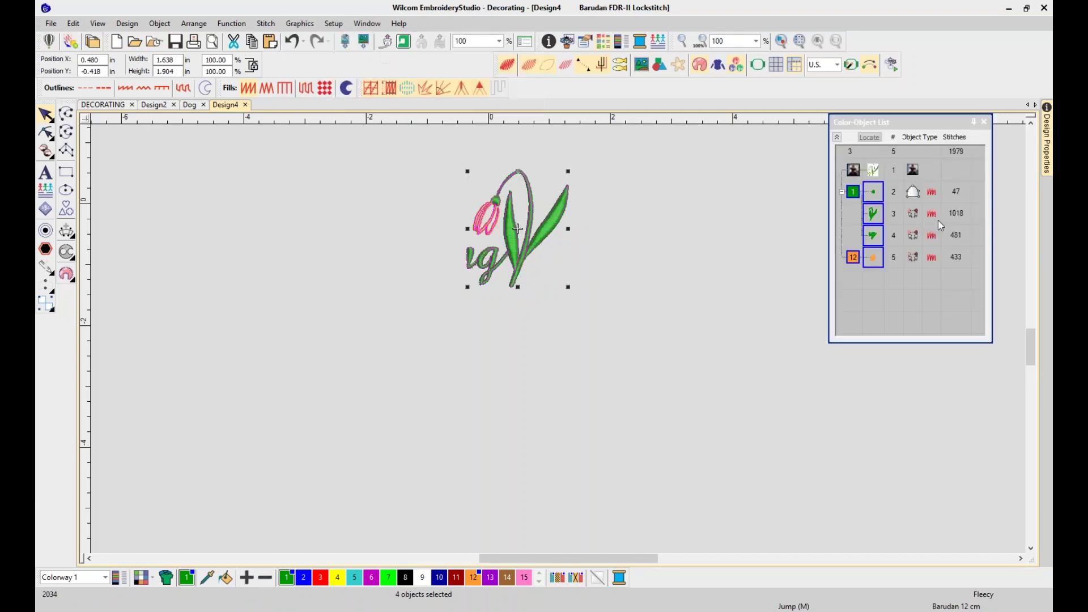
left_click(876, 237)
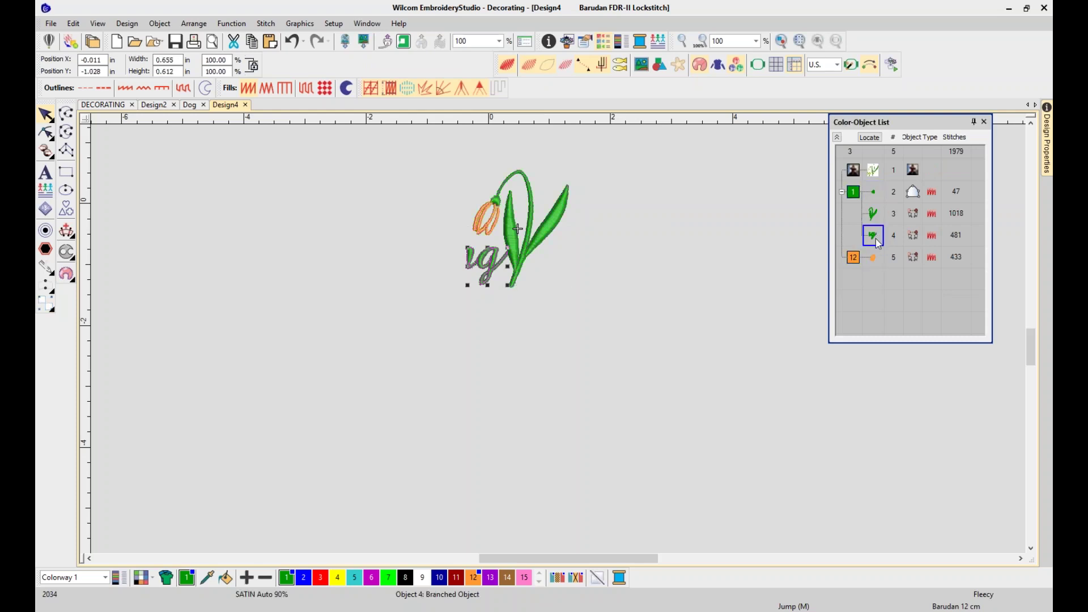
key("Delete")
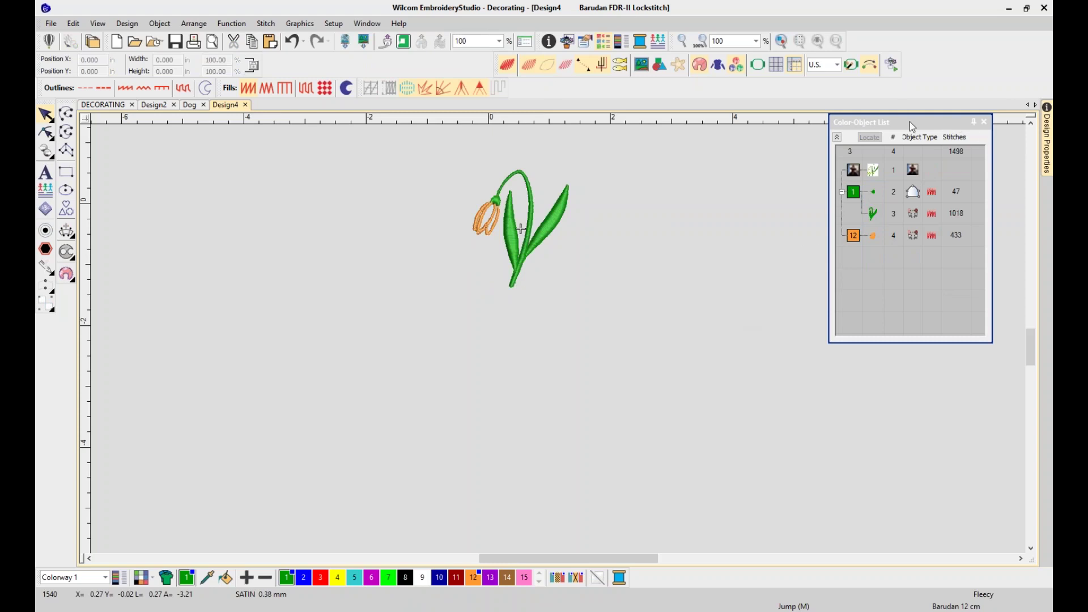
left_click_drag(910, 122, 894, 168)
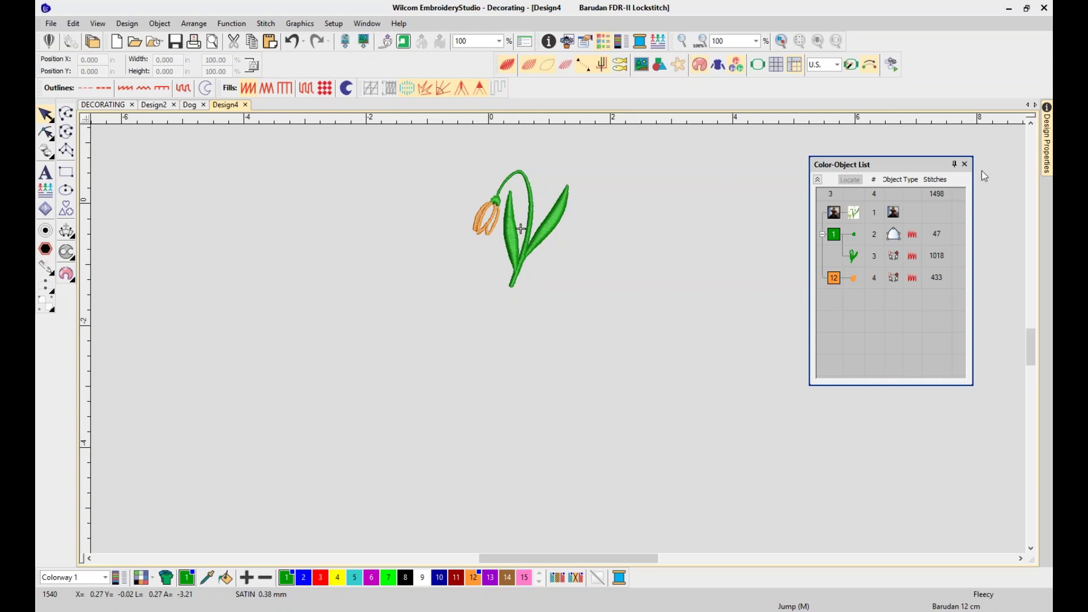
left_click(965, 164)
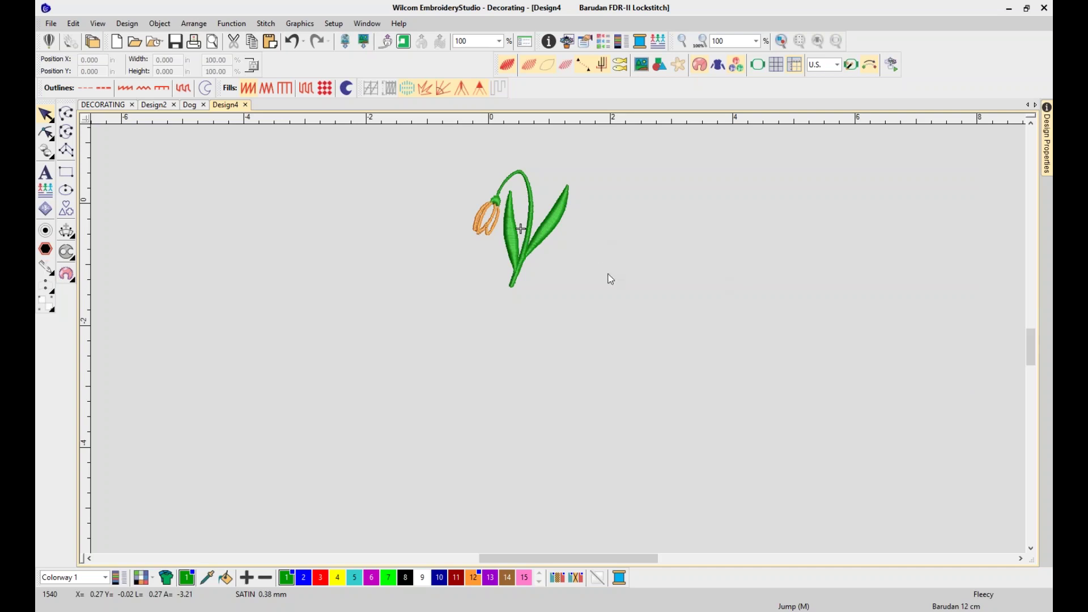
- Zoom in on the tulip and play the stitch simulation through all 1540 stitches
key("0")
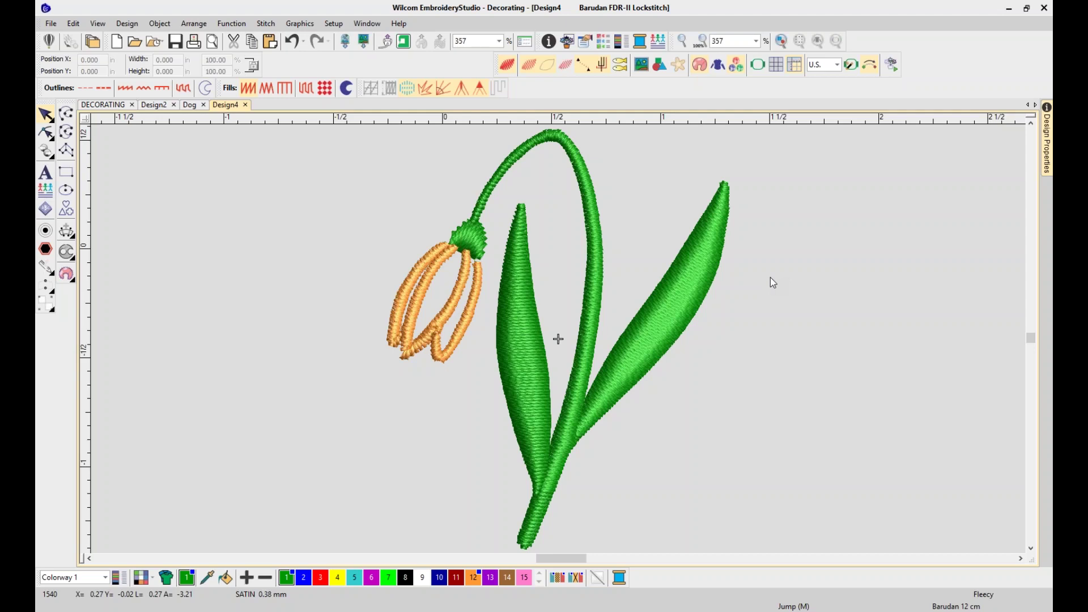
key("shift+r")
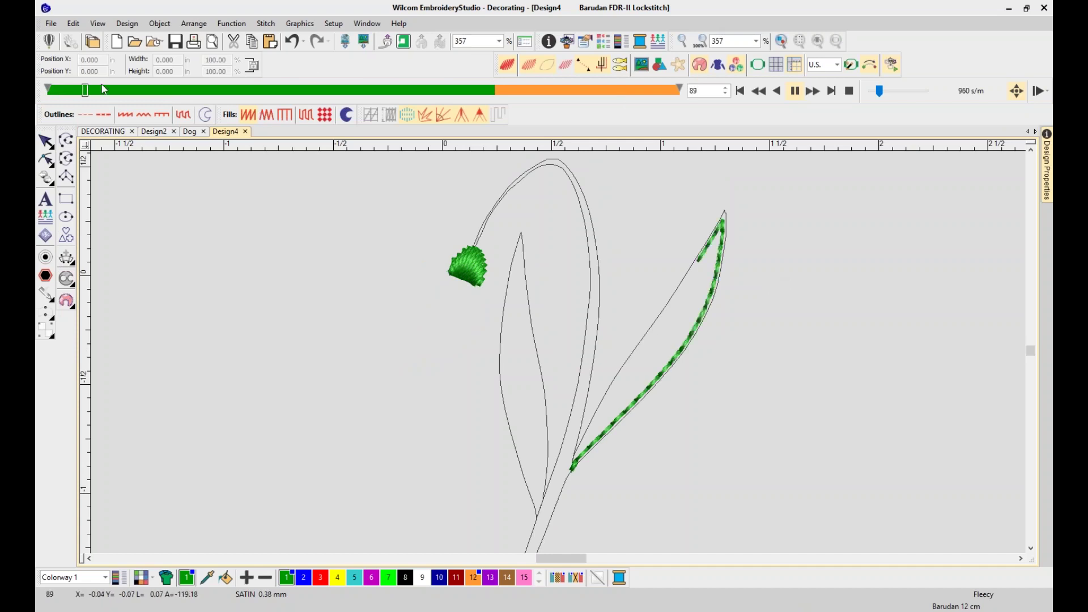
left_click(211, 92)
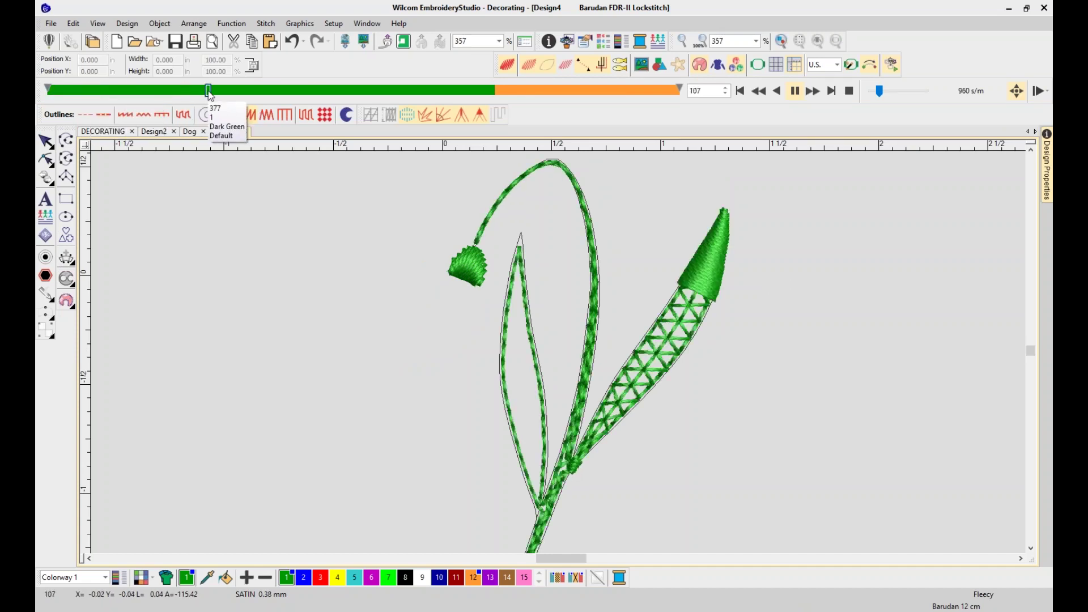
left_click(502, 92)
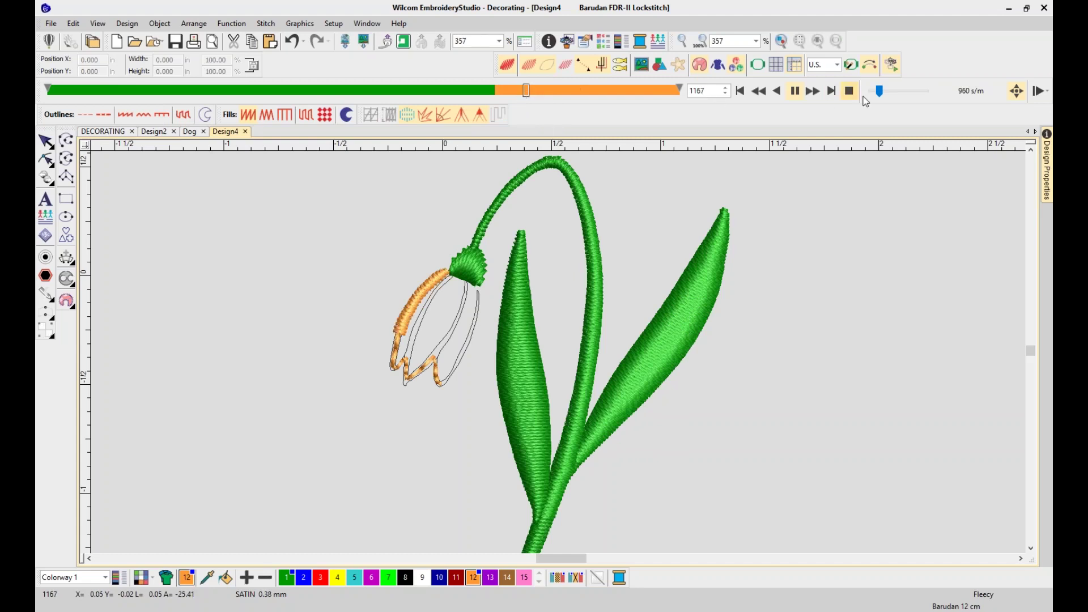
left_click_drag(879, 92, 906, 102)
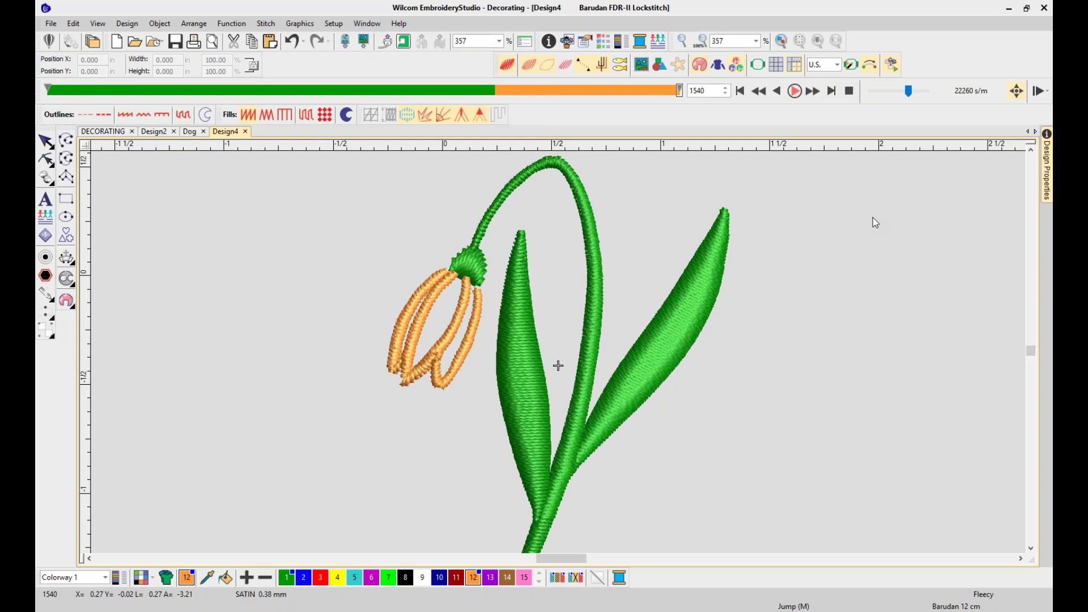
- Zoom in on the orange petals and replay the stitching, pausing once and resuming
key("z")
left_click_drag(355, 214, 525, 373)
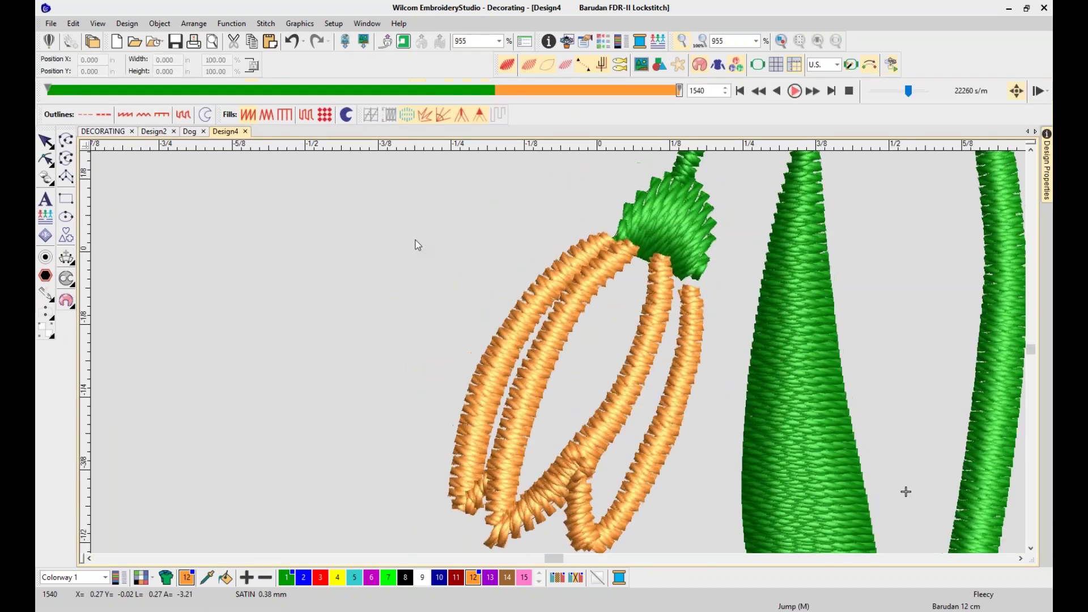
left_click(795, 92)
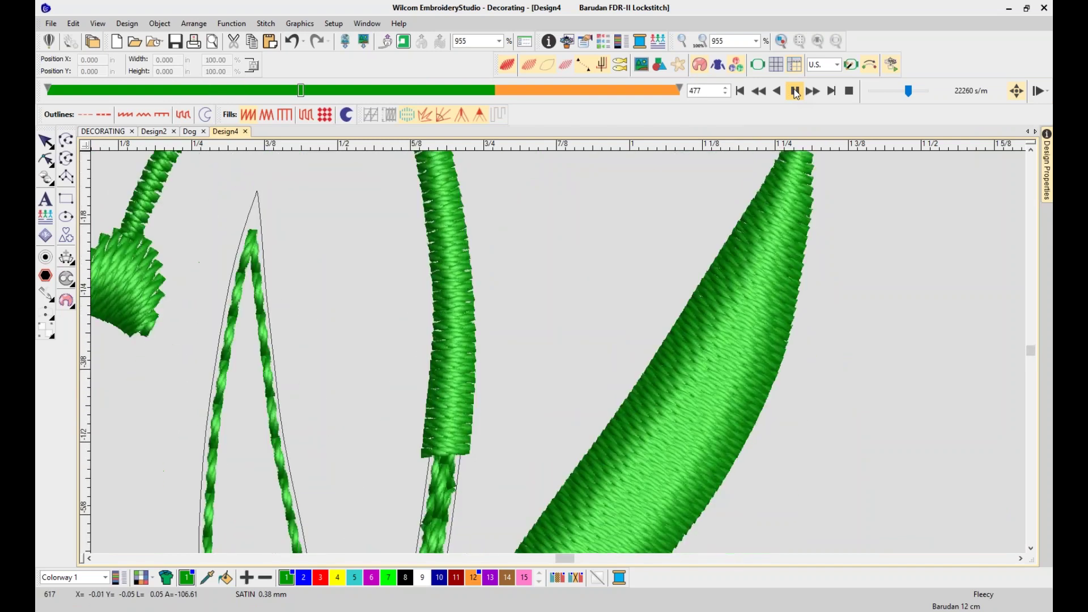
left_click(796, 91)
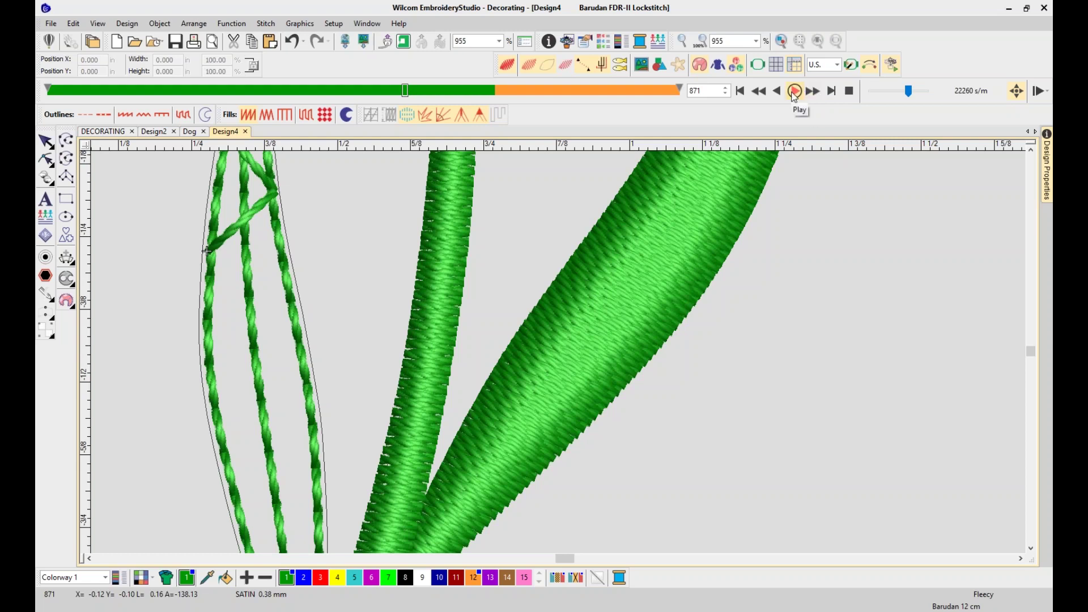
left_click(795, 92)
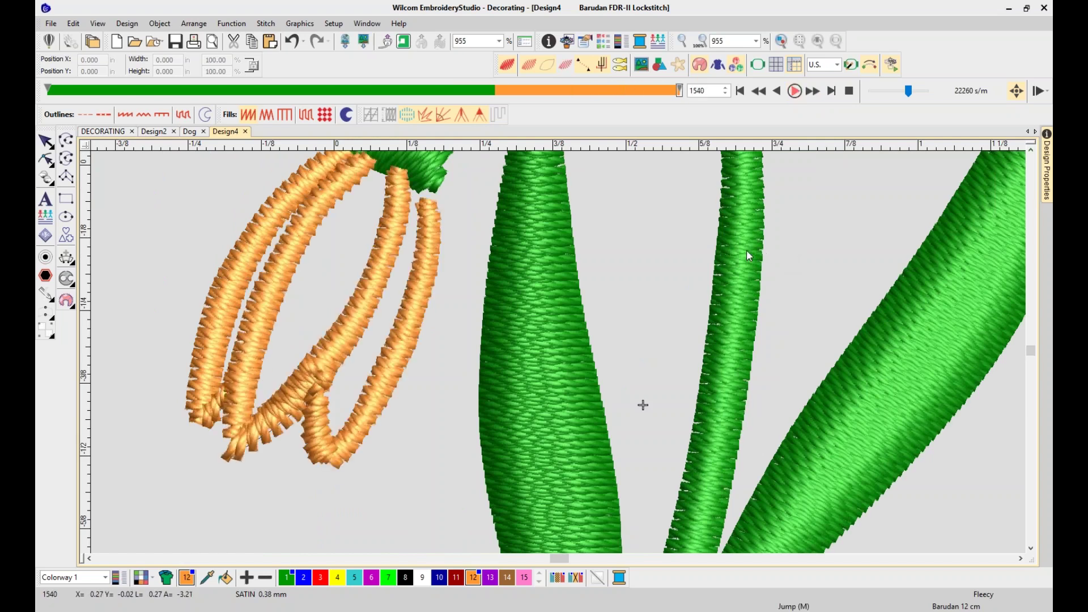
- Zoom out to the full design and close the Stitch Player
key("0")
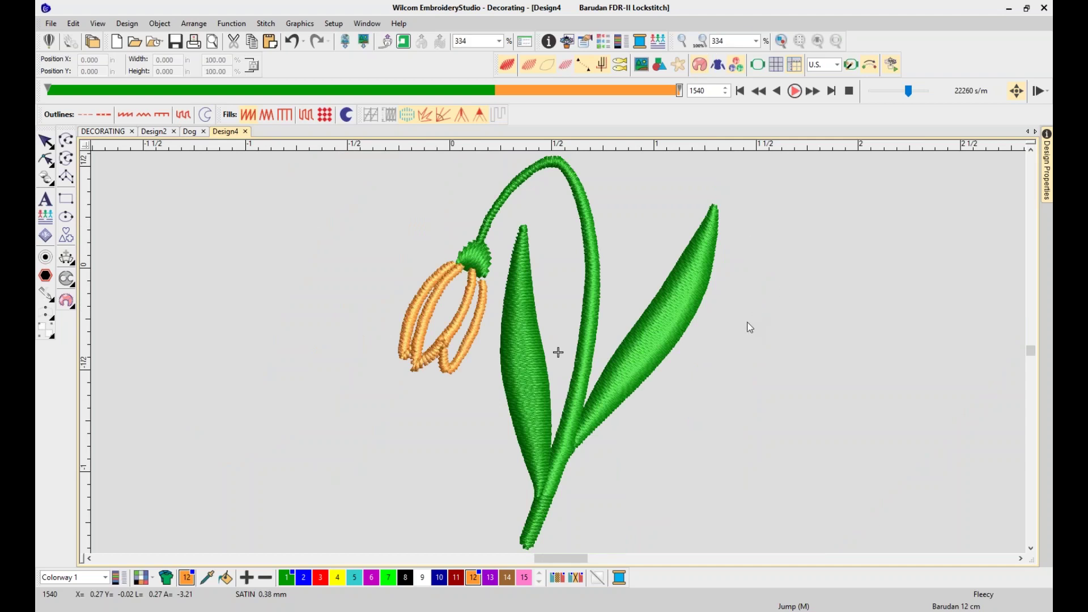
key("ctrl+r")
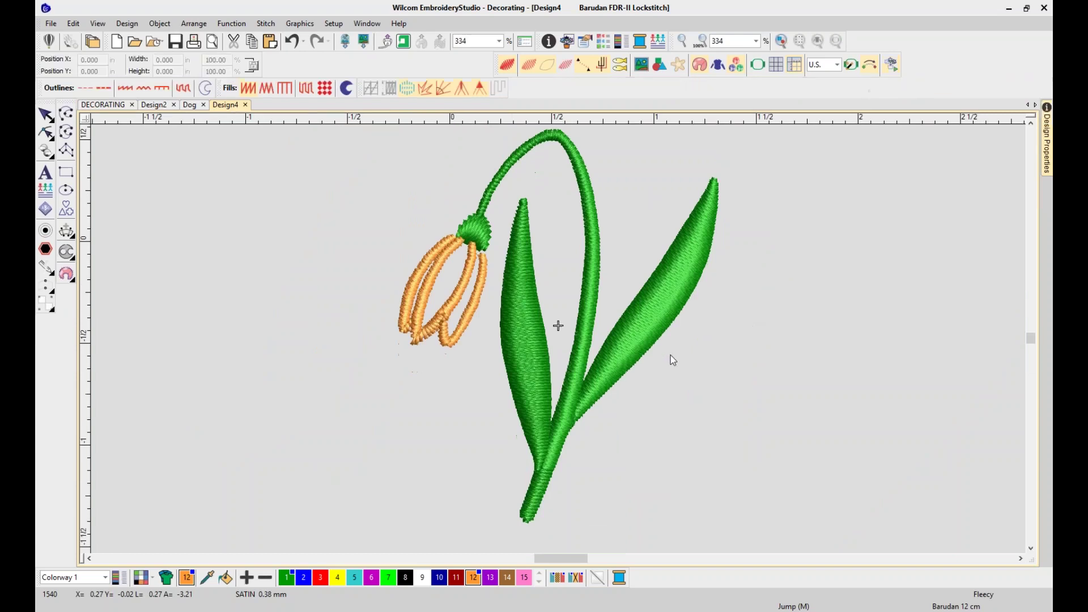
key("1")
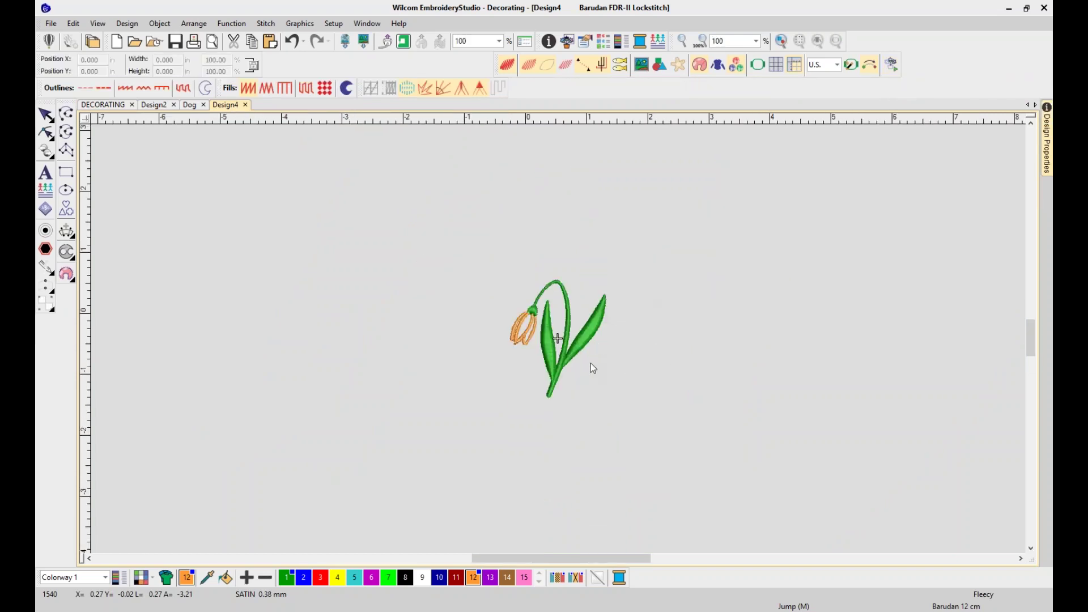
- Marquee-select the three tulip objects, drag them up and to the left, then deselect
left_click_drag(459, 258, 655, 400)
left_click_drag(585, 345, 550, 256)
left_click(721, 312)
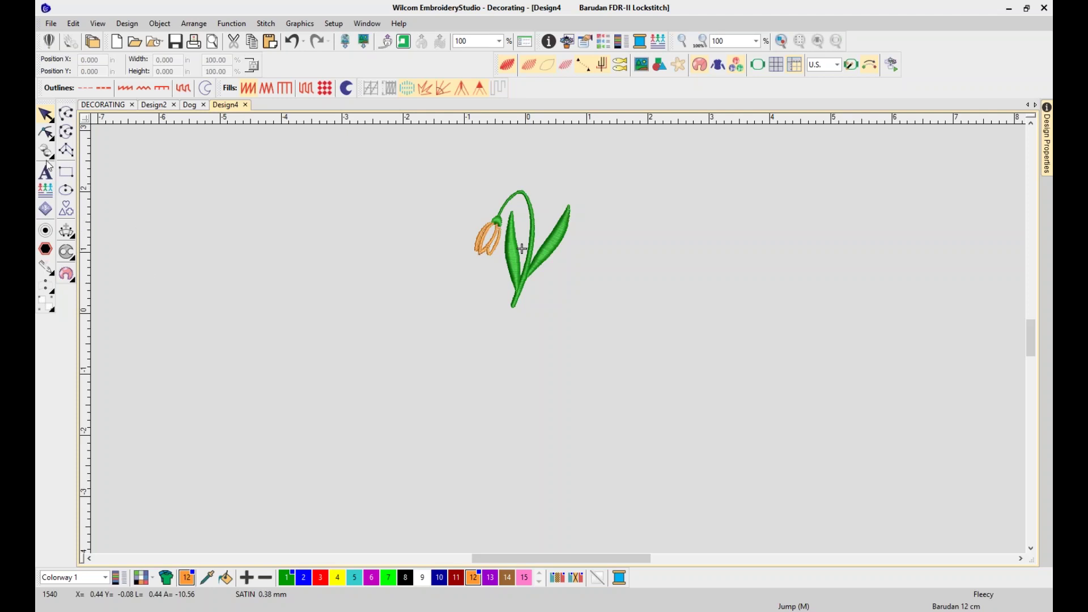
- Start the Lettering tool and keep Adelle as the font
left_click(46, 176)
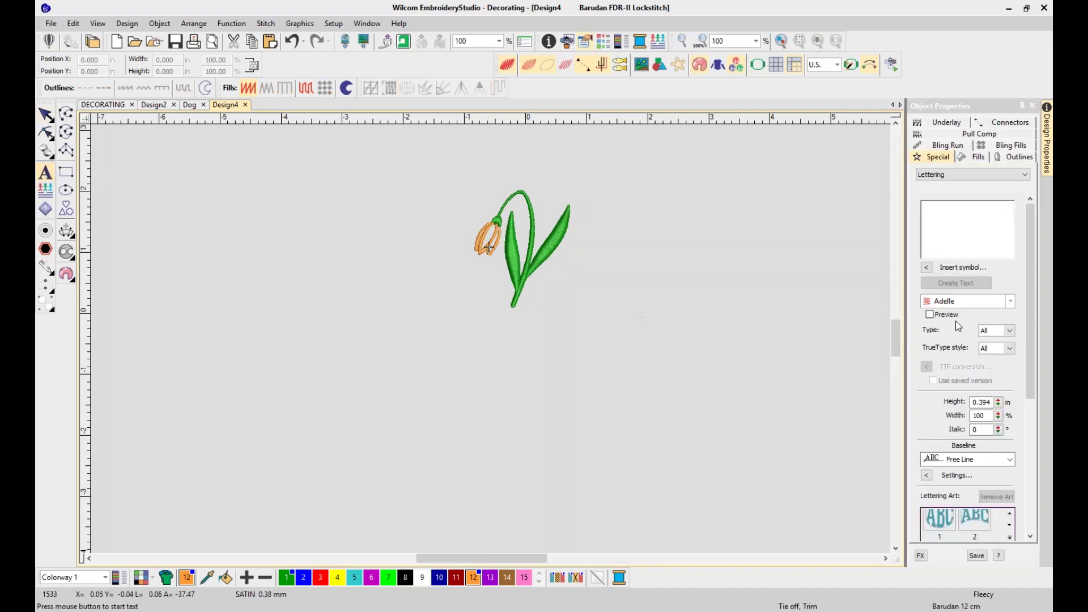
left_click(1012, 302)
left_click_drag(1014, 333, 998, 313)
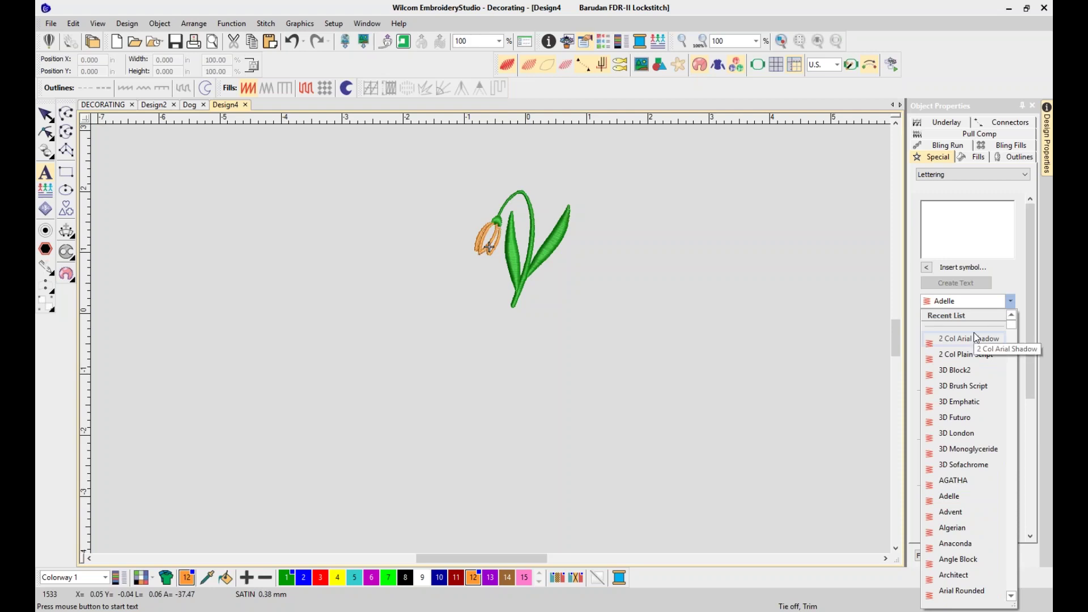
left_click(847, 323)
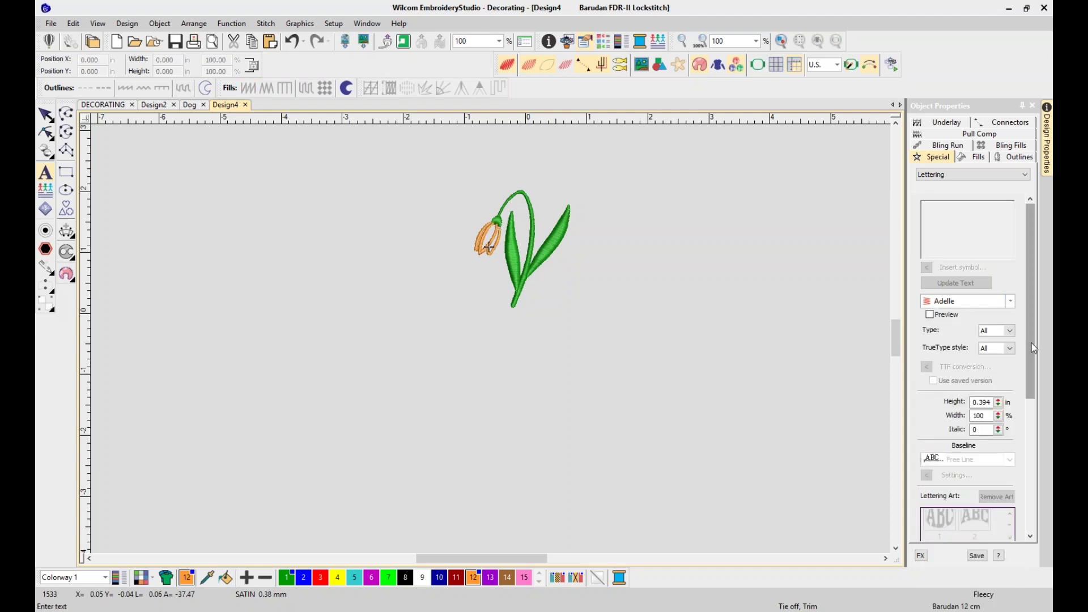
left_click_drag(1035, 344, 1028, 311)
- Add 'Spring Time' below the flower, generate its stitches, and move it up under the tulip
left_click(459, 392)
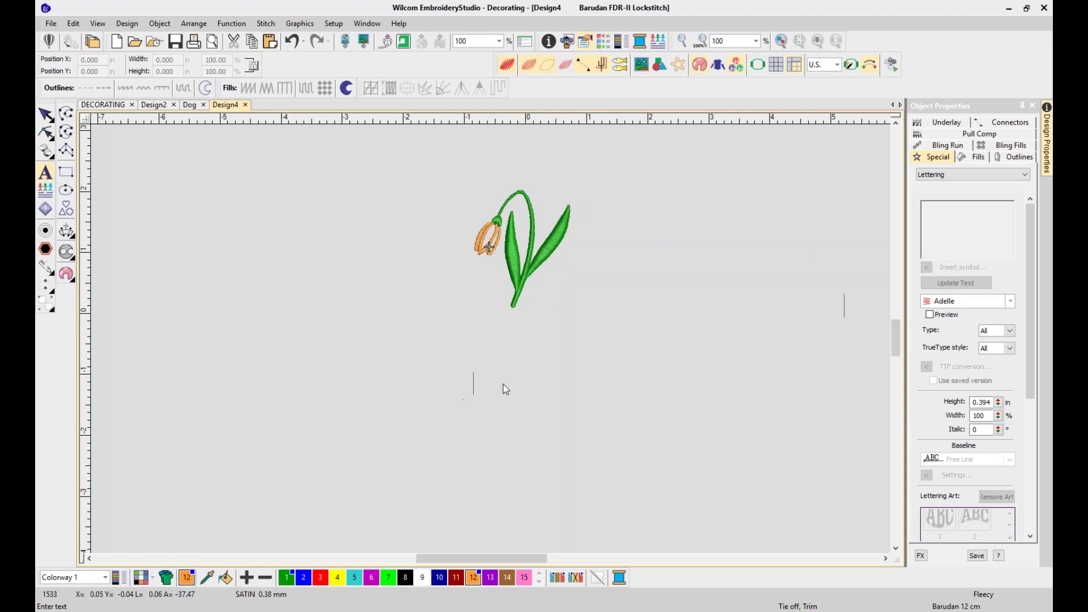
type("Spr")
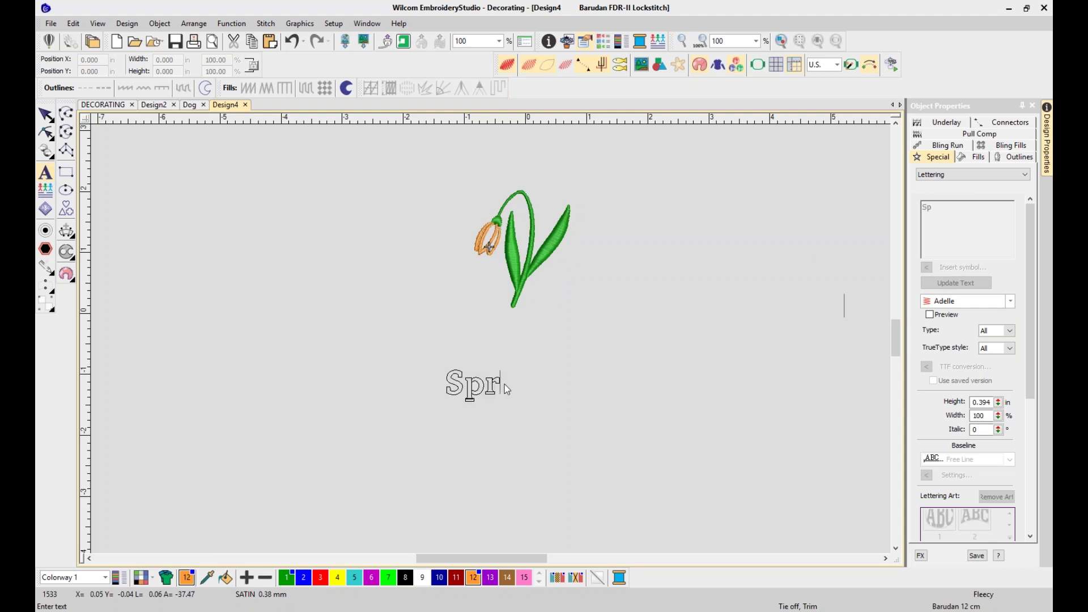
type("ing Time")
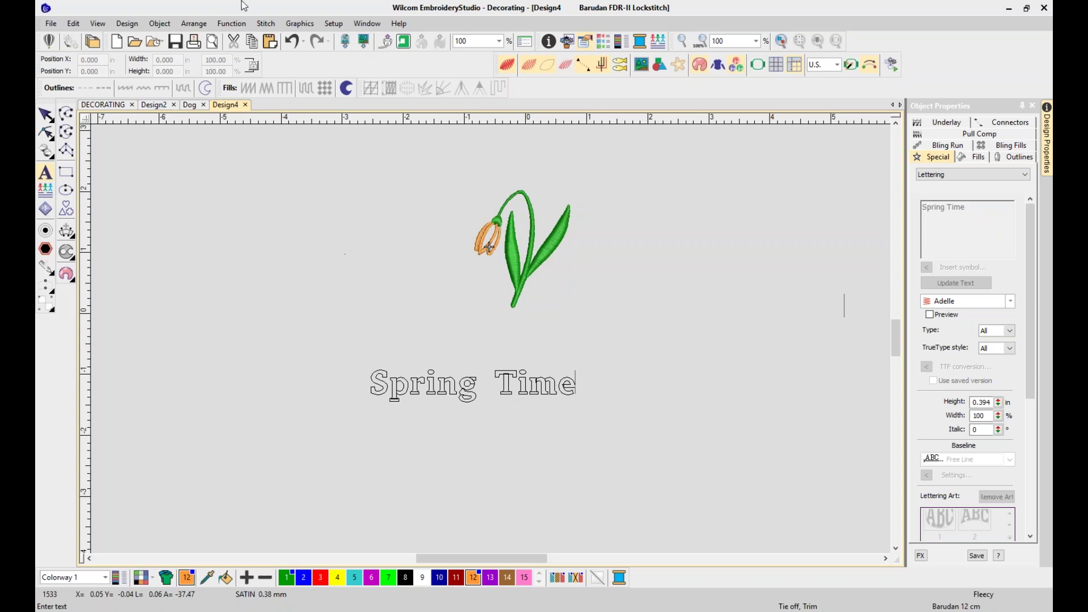
left_click(46, 115)
left_click_drag(506, 397, 546, 328)
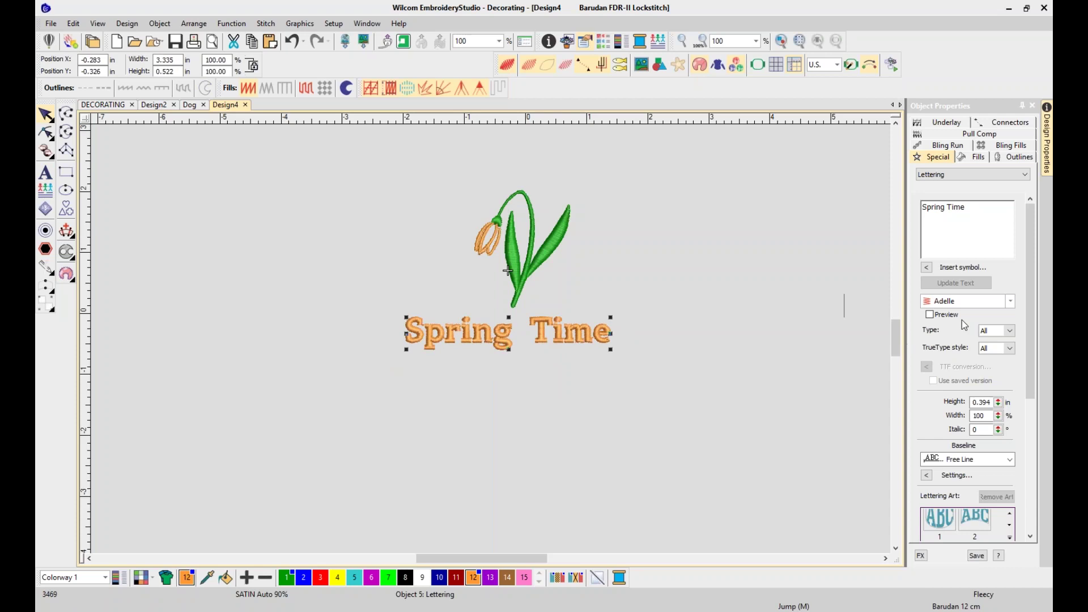
- Turn on the lettering preview and switch the Spring Time font to Block2
left_click(982, 301)
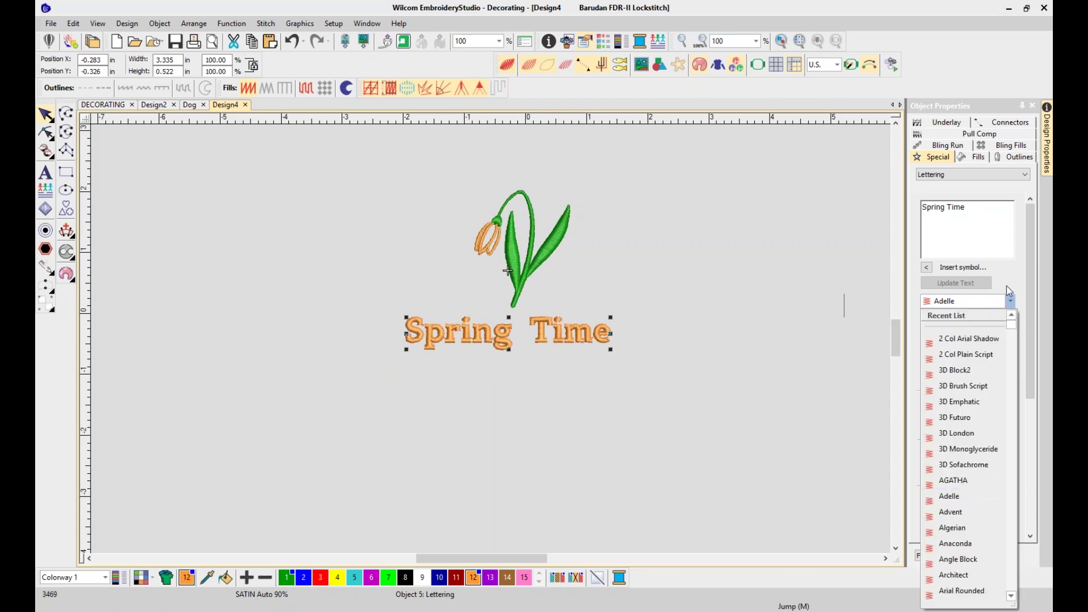
left_click(1006, 277)
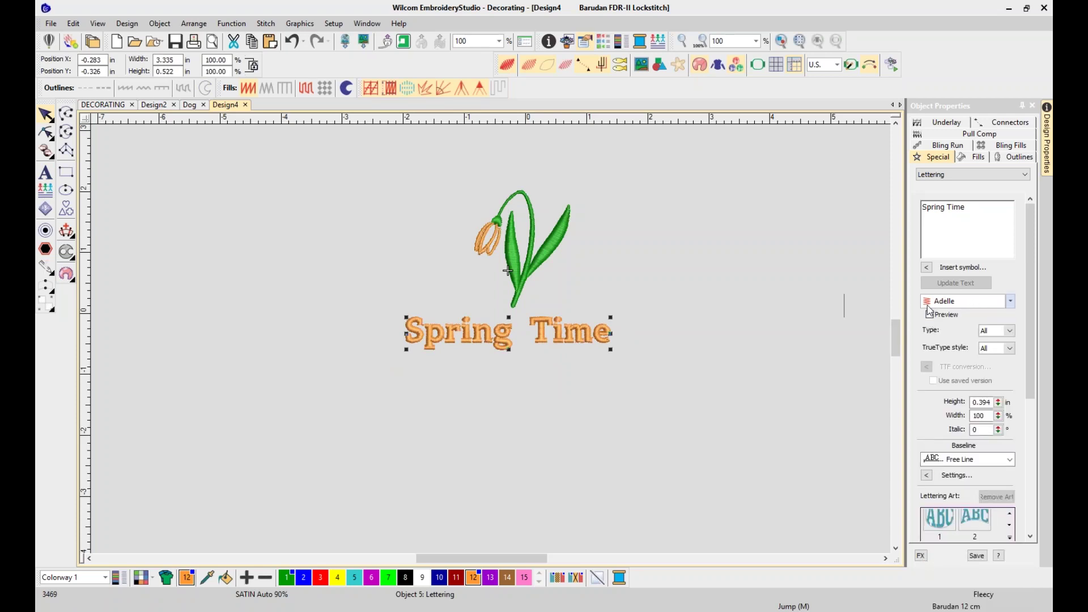
left_click(931, 315)
left_click(989, 302)
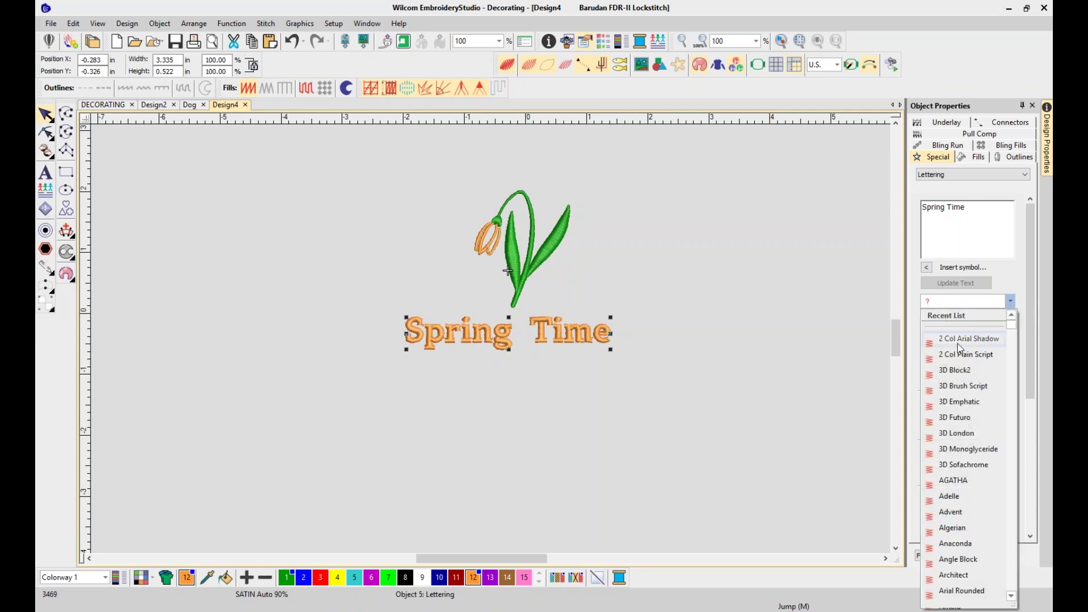
scroll(970, 546, "down", 4)
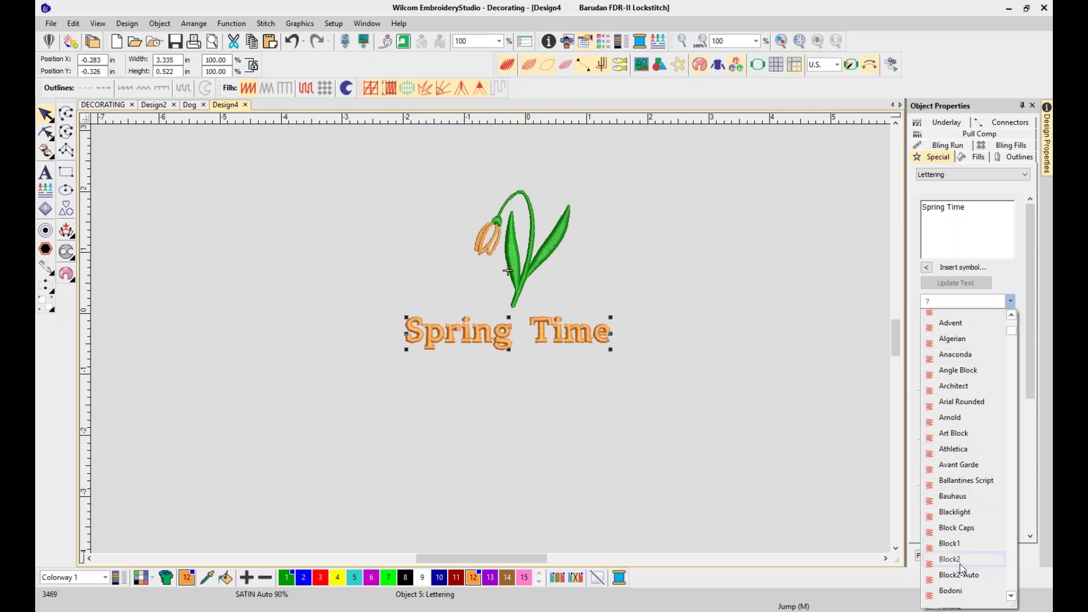
scroll(956, 466, "down", 2)
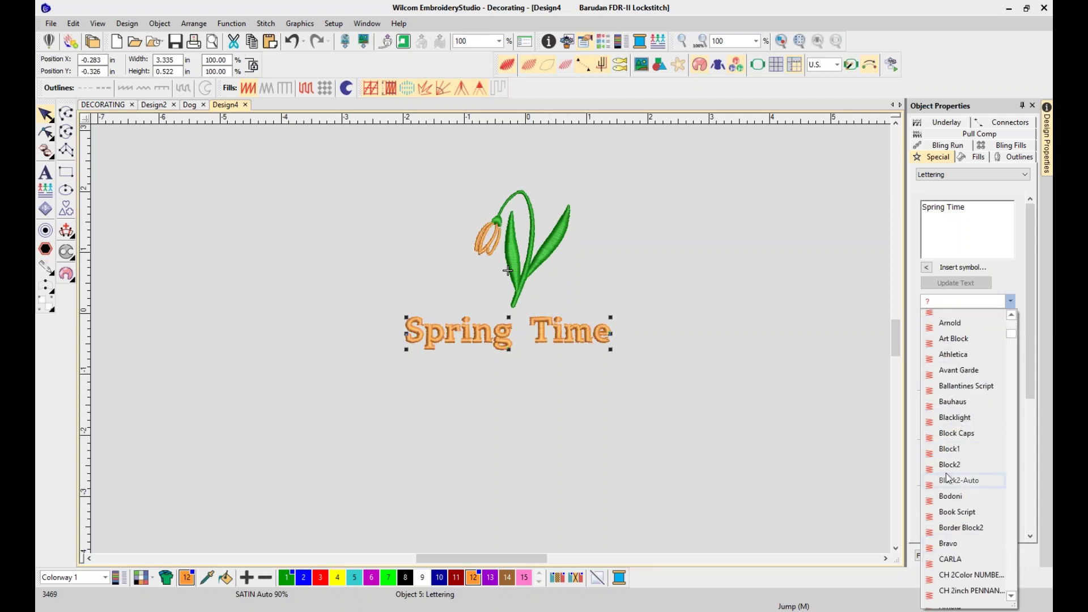
left_click(952, 465)
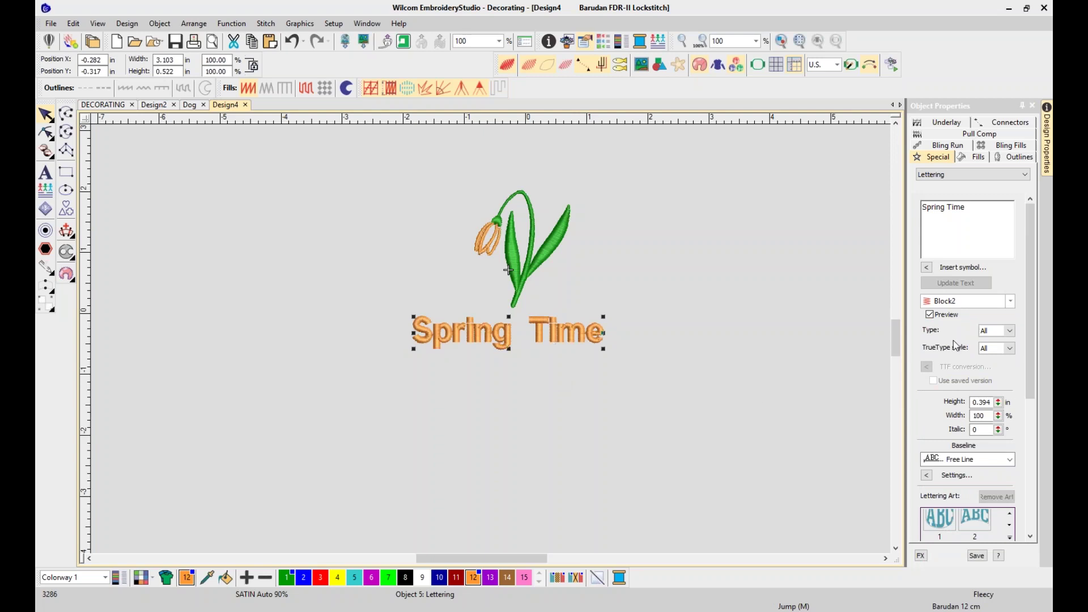
- Widen the Object Properties panel and set the TrueType style filter to Serif
left_click_drag(907, 334, 835, 335)
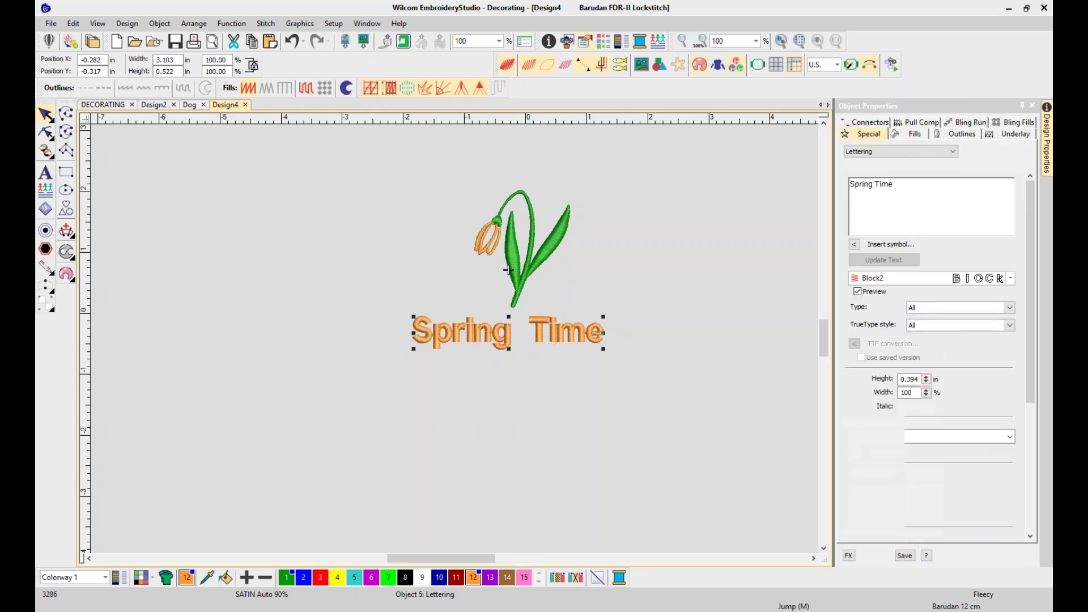
left_click(962, 326)
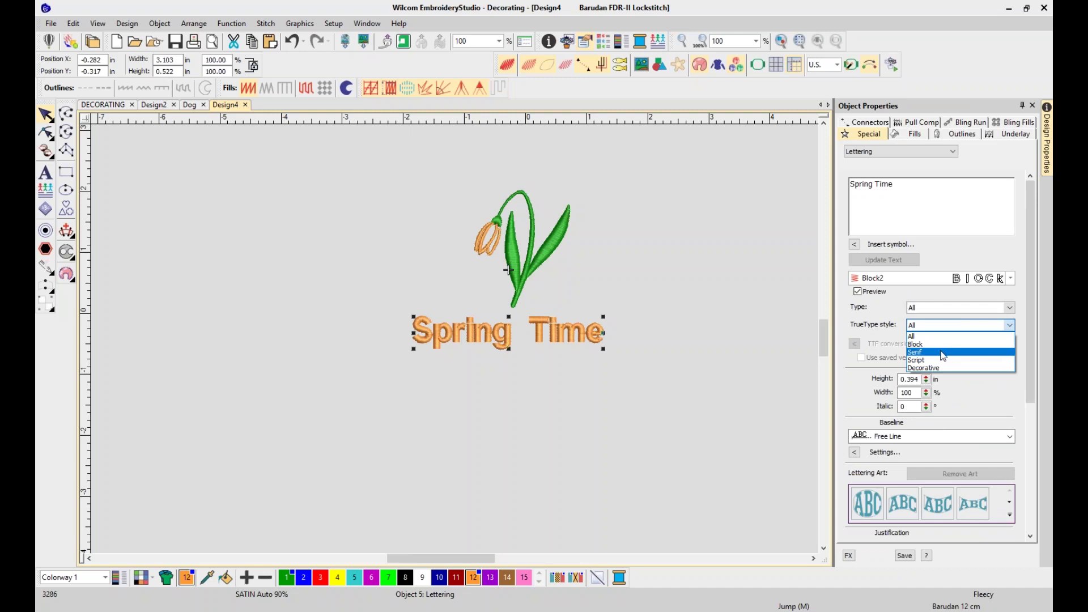
left_click(944, 353)
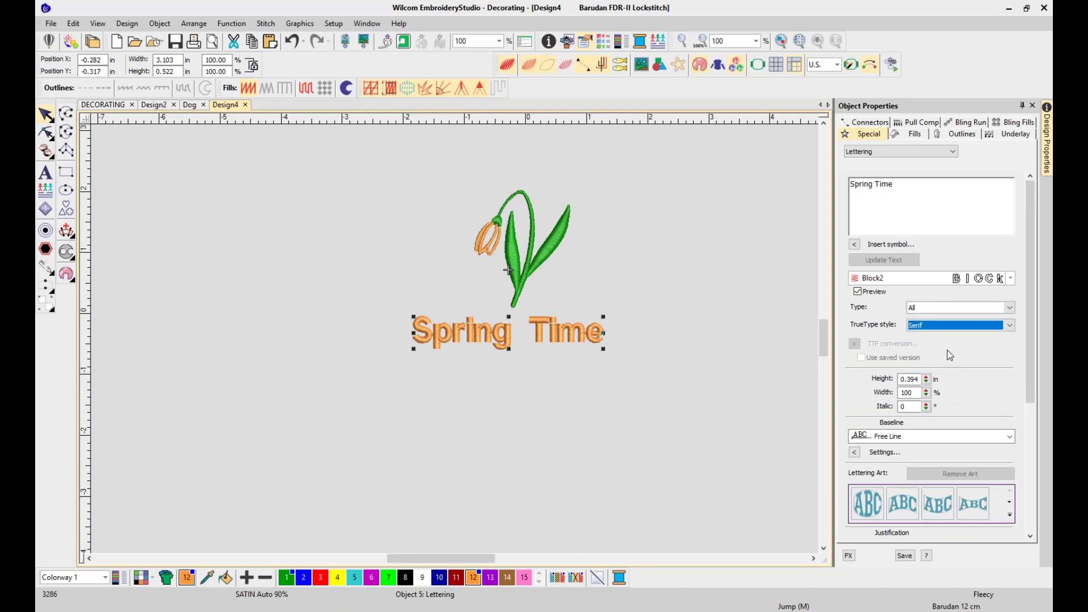
- Browse the filtered font list without changing the font, then deselect the lettering
left_click(1012, 278)
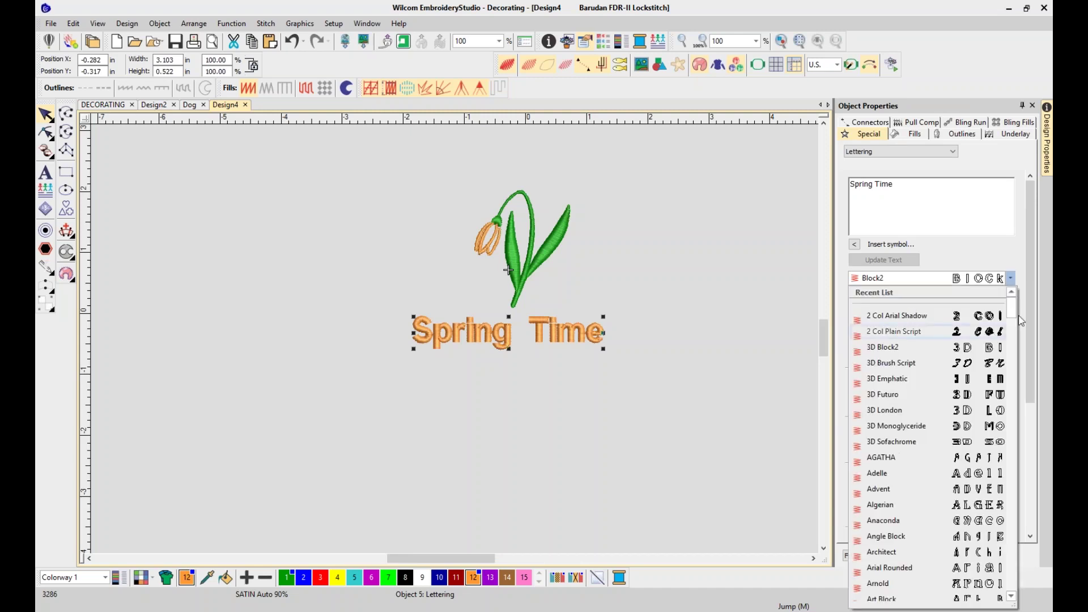
left_click_drag(1013, 309, 1013, 312)
left_click(1013, 547)
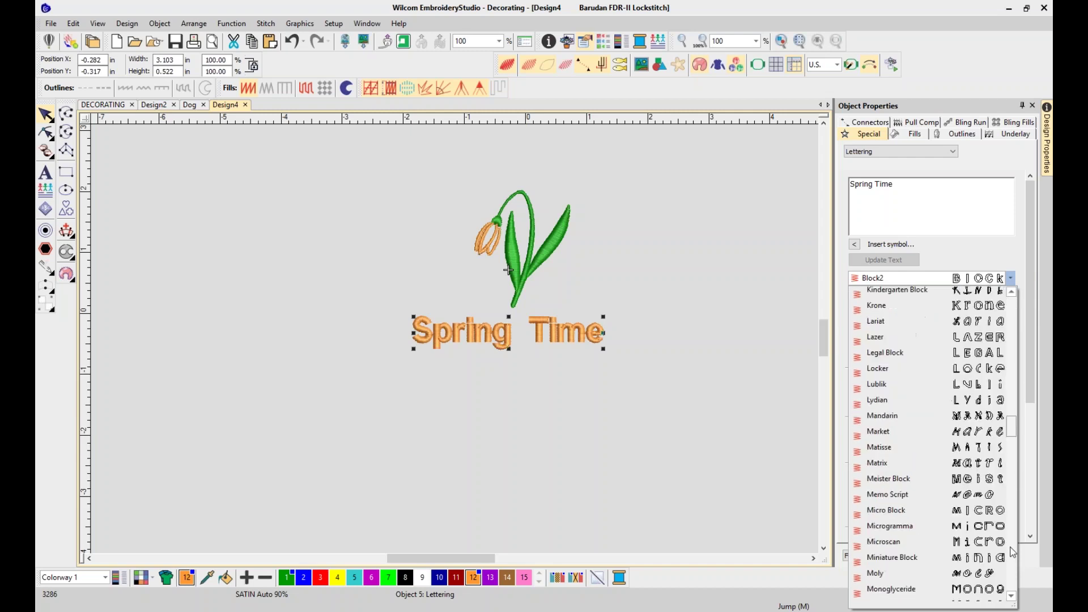
left_click_drag(1014, 554, 1014, 507)
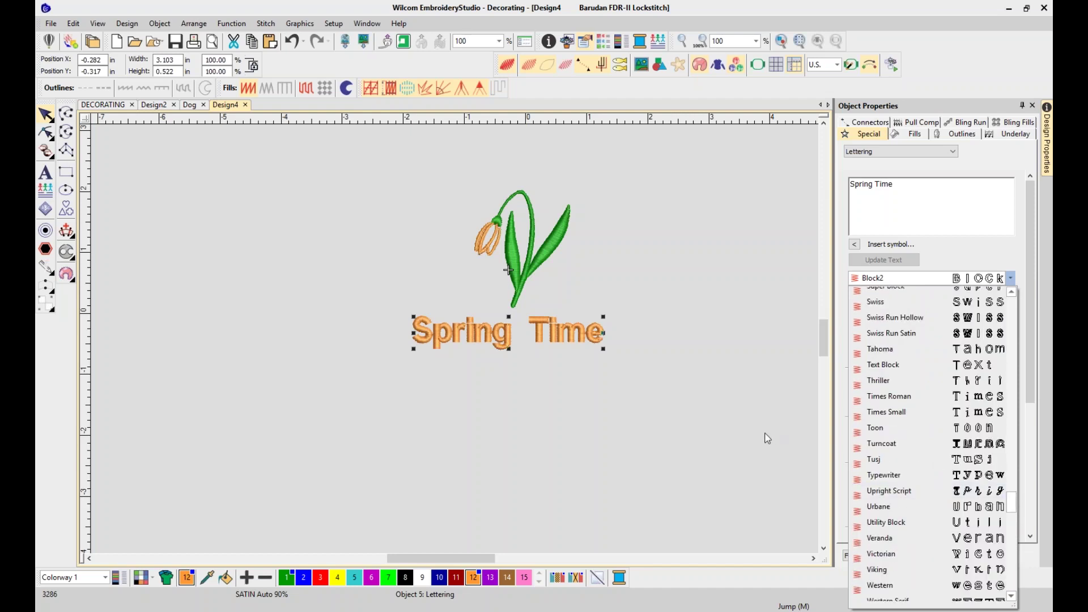
left_click(767, 438)
left_click(766, 437)
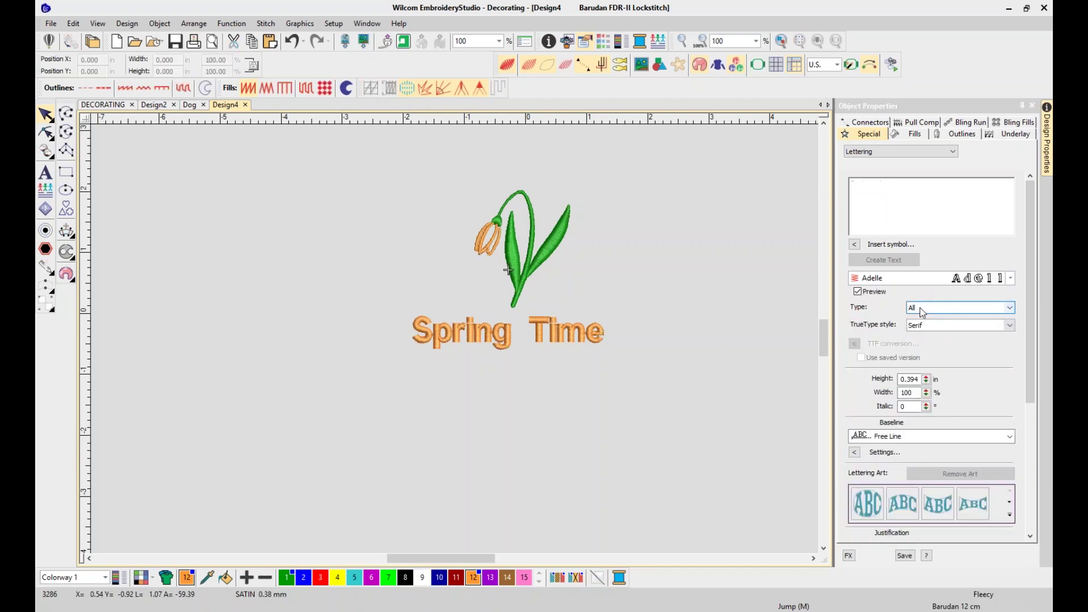
- Set the font type to TrueType and browse the font list without choosing a font
left_click(923, 311)
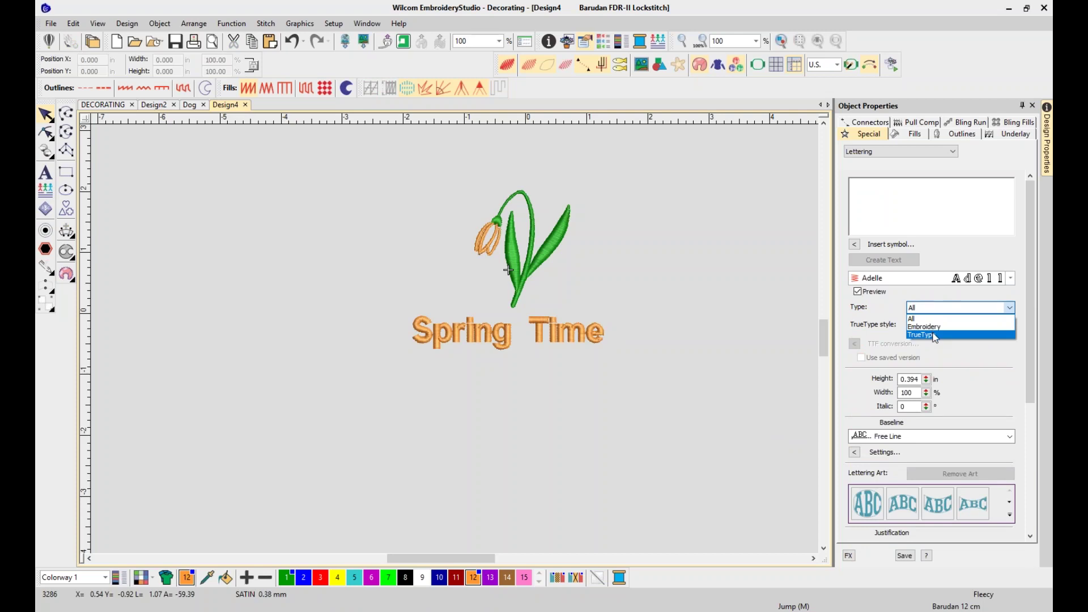
left_click(935, 335)
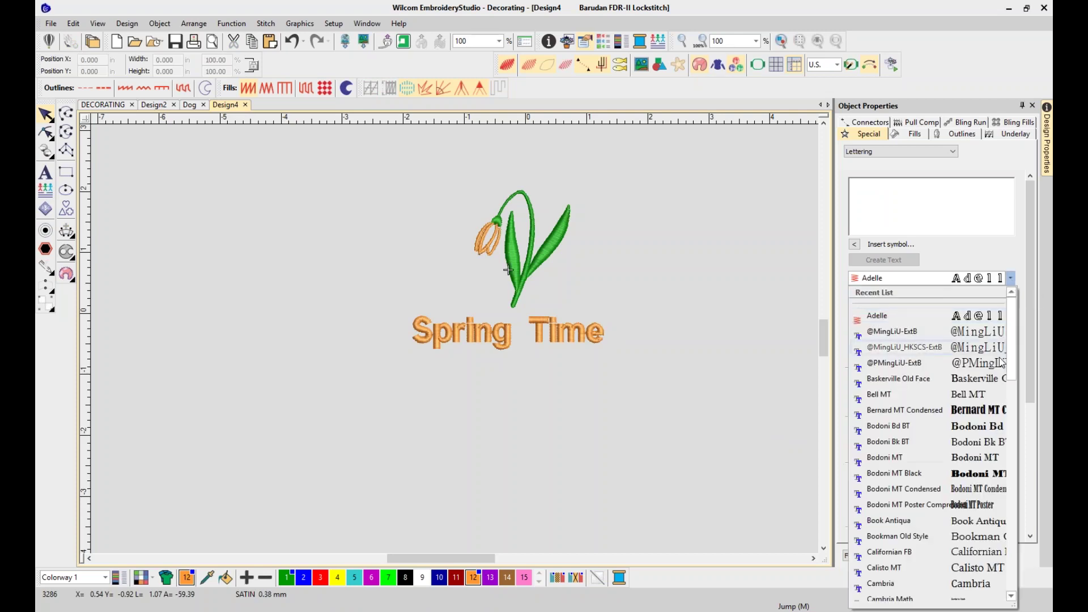
scroll(894, 518, "down", 10)
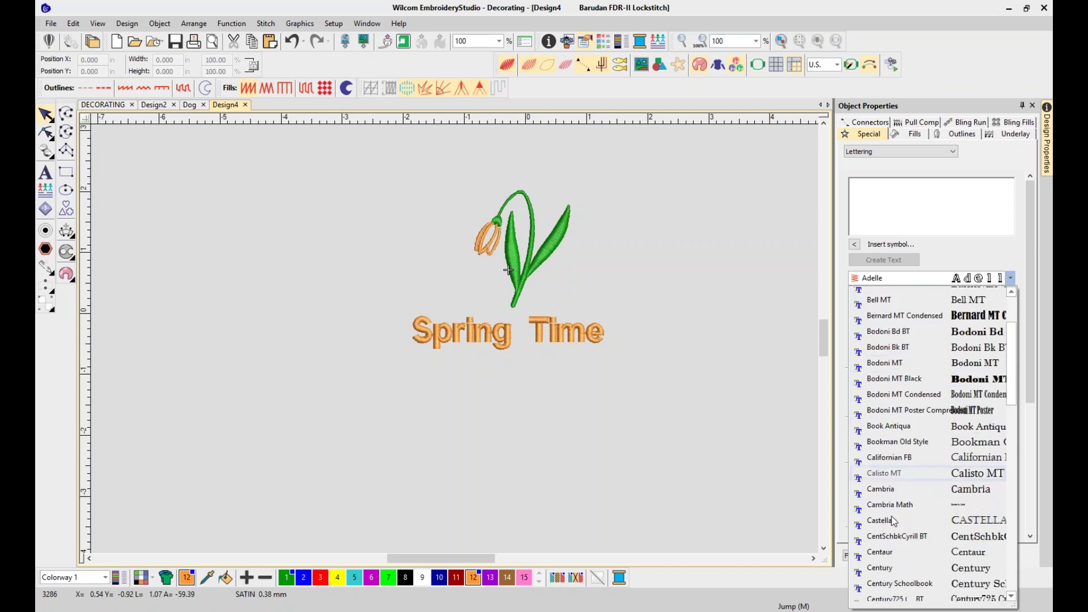
scroll(894, 521, "up", 10)
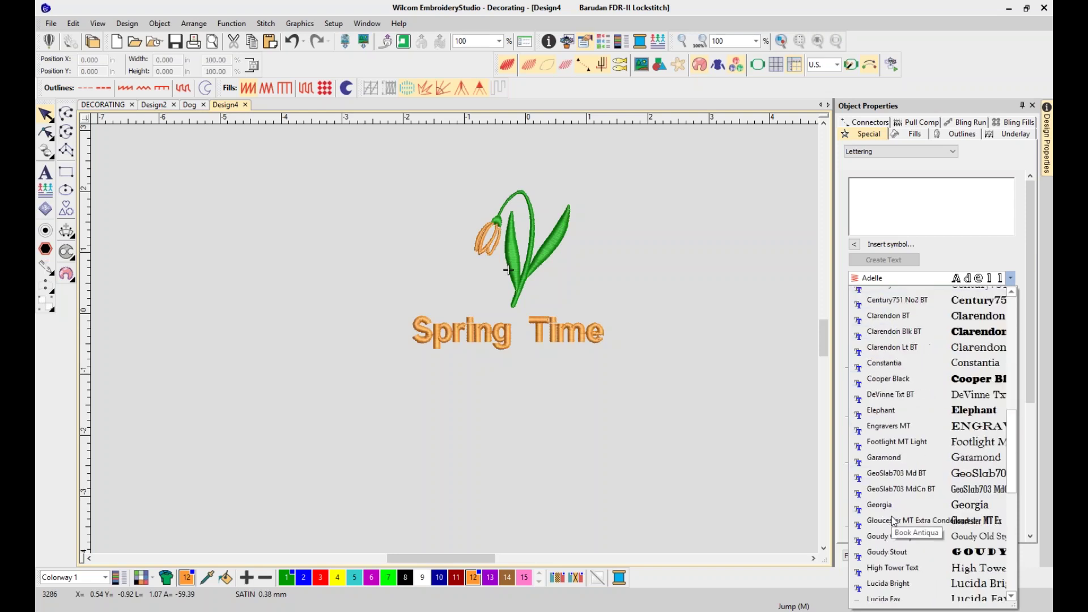
left_click(746, 349)
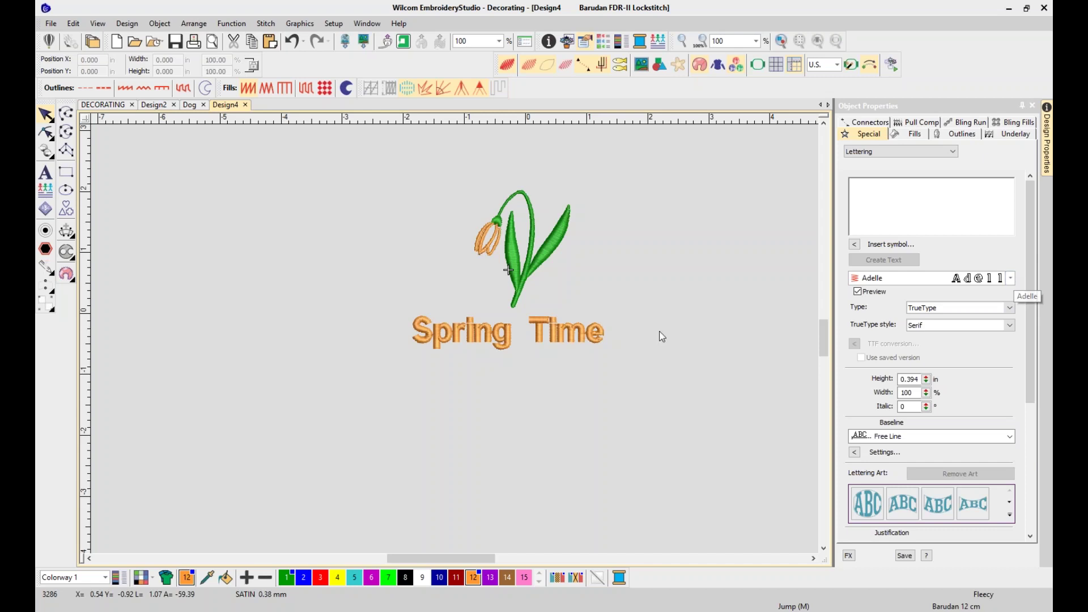
- Select Spring Time, set the font type to Embroidery, and choose the Adelle font
left_click(569, 339)
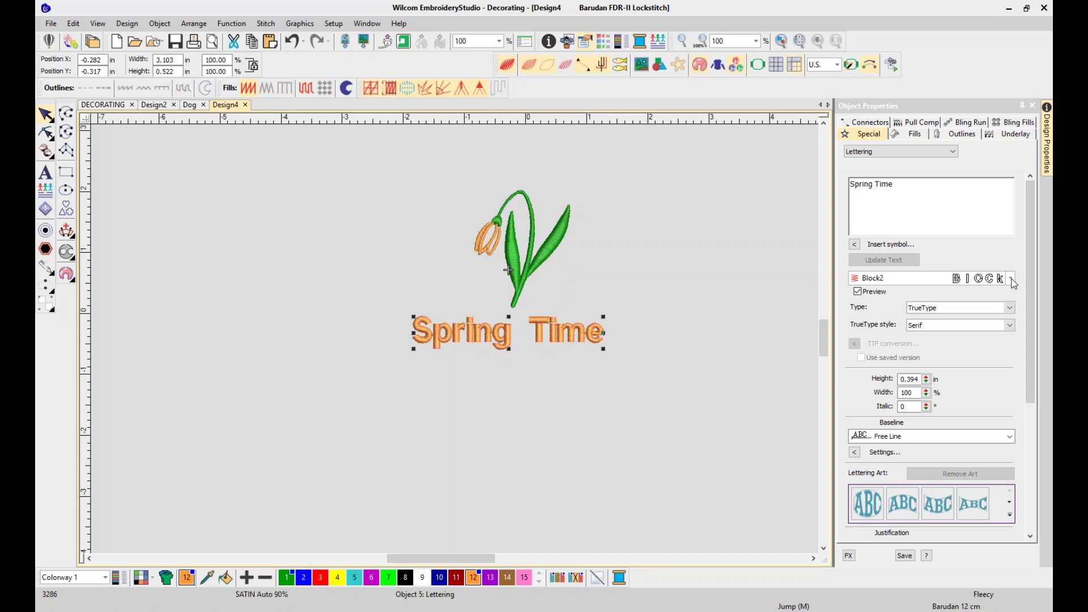
left_click(1012, 279)
left_click(971, 261)
left_click(967, 307)
left_click(944, 332)
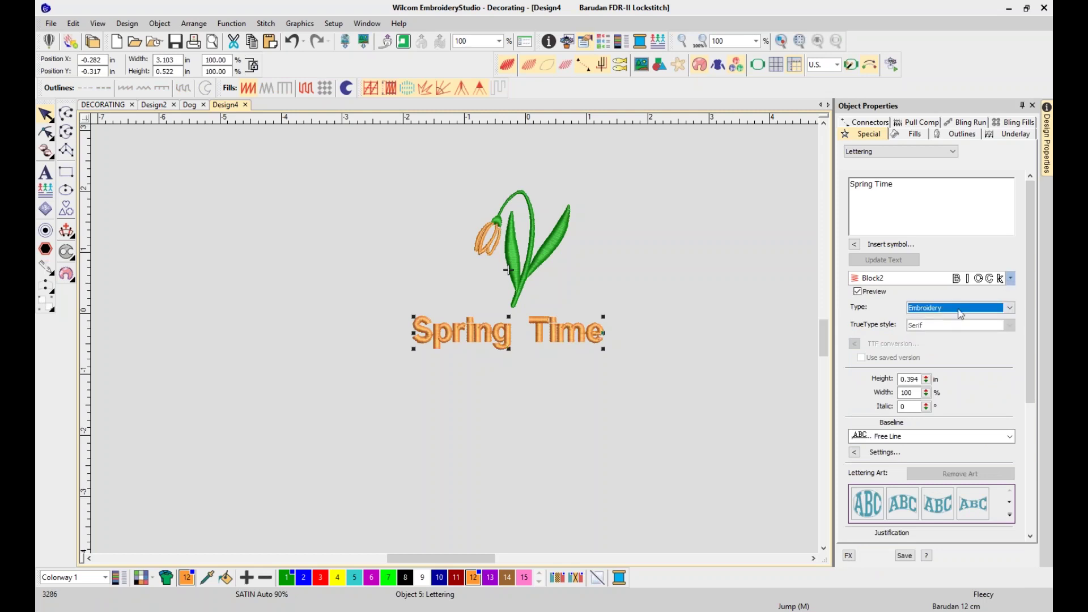
left_click(1012, 279)
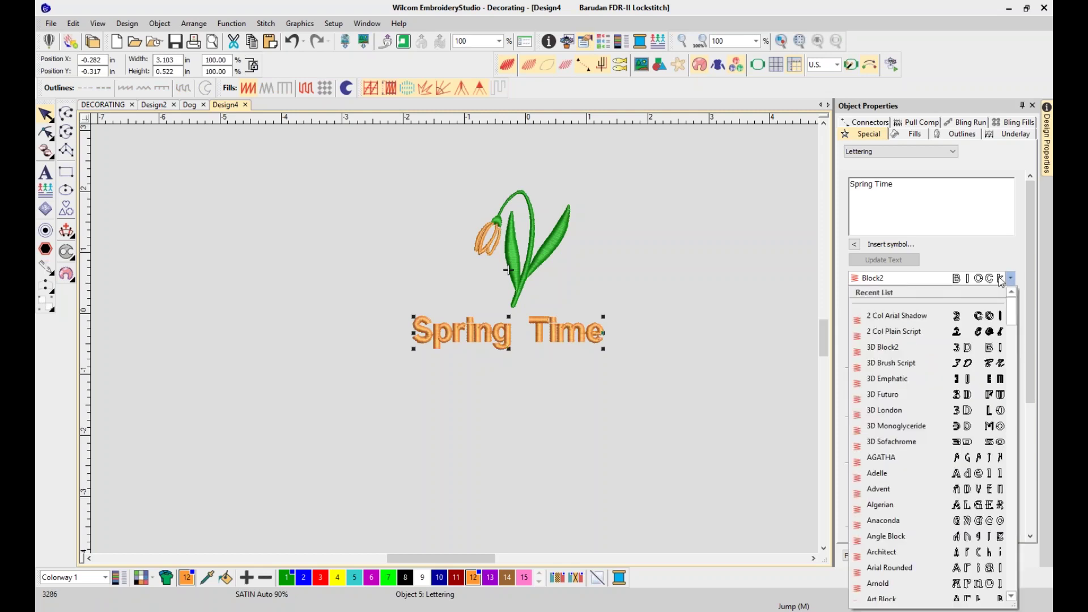
left_click(884, 474)
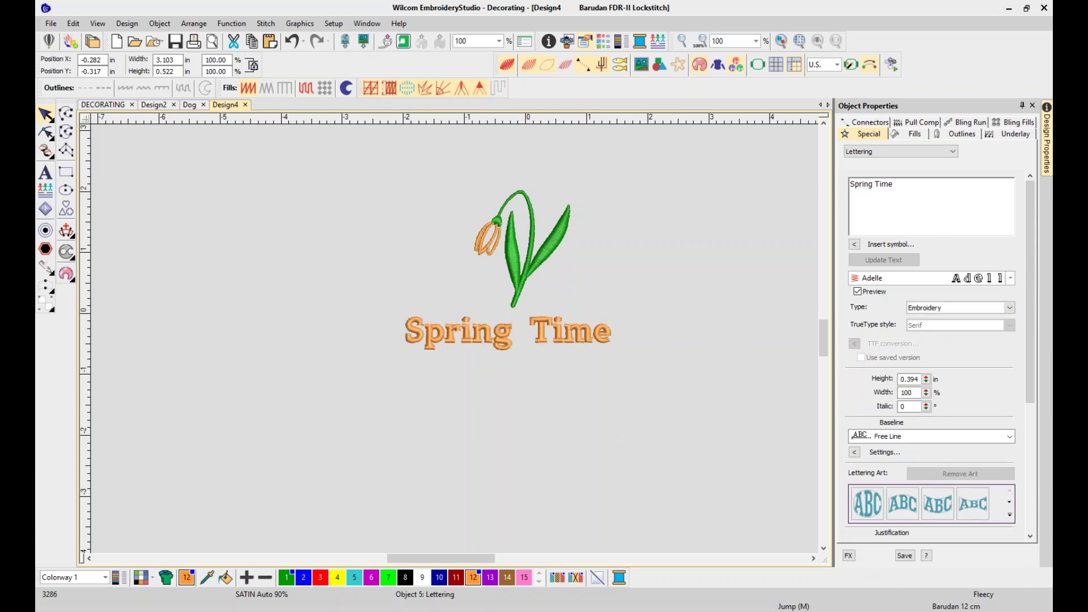
key("Escape")
- Pick the Spring Time lettering with the Reshape tool and zoom in on the S
left_click(46, 134)
left_click(406, 343)
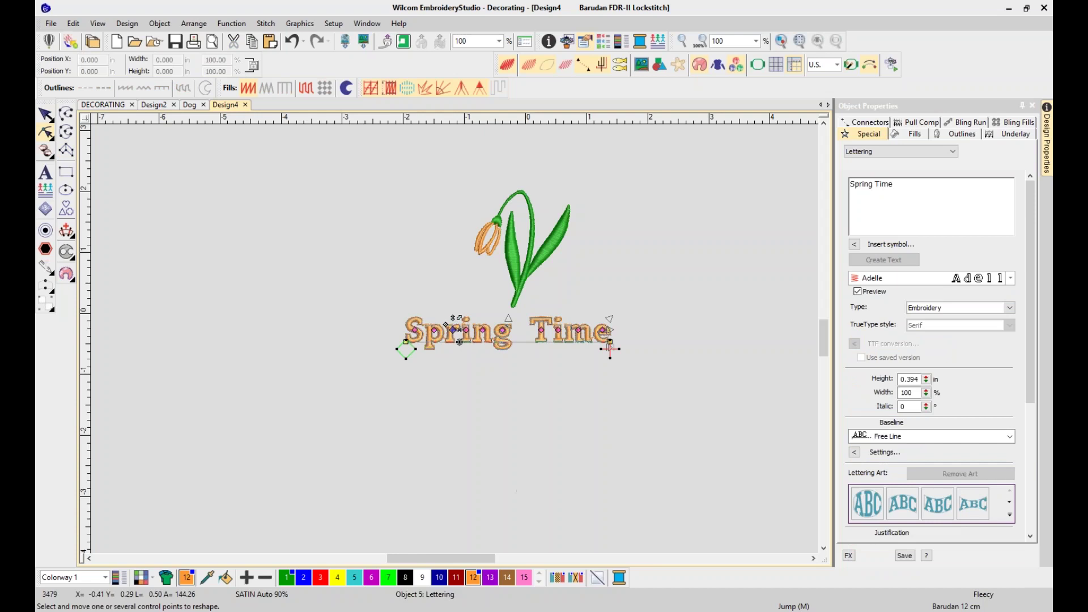
key("z")
left_click_drag(391, 305, 435, 359)
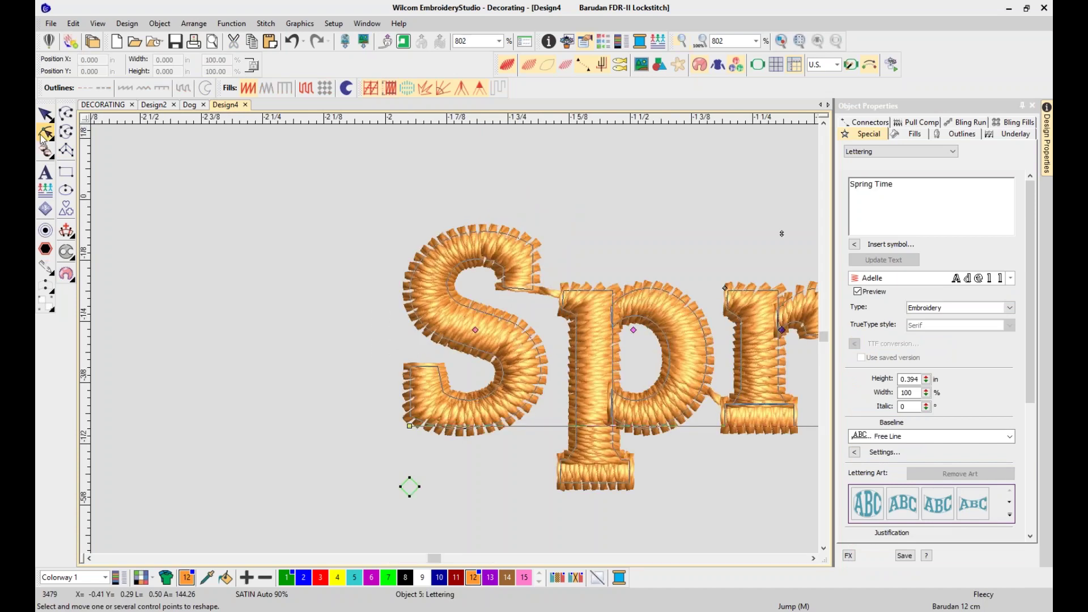
- Drag the S's top tip up and right, and nudge the p slightly left
left_click(498, 232)
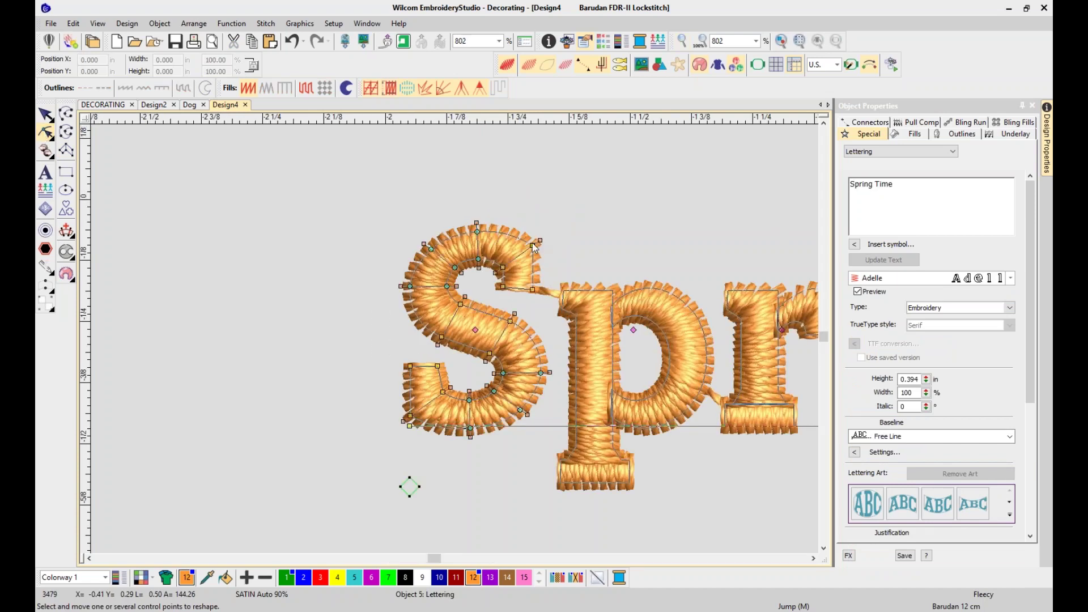
left_click_drag(533, 245, 550, 228)
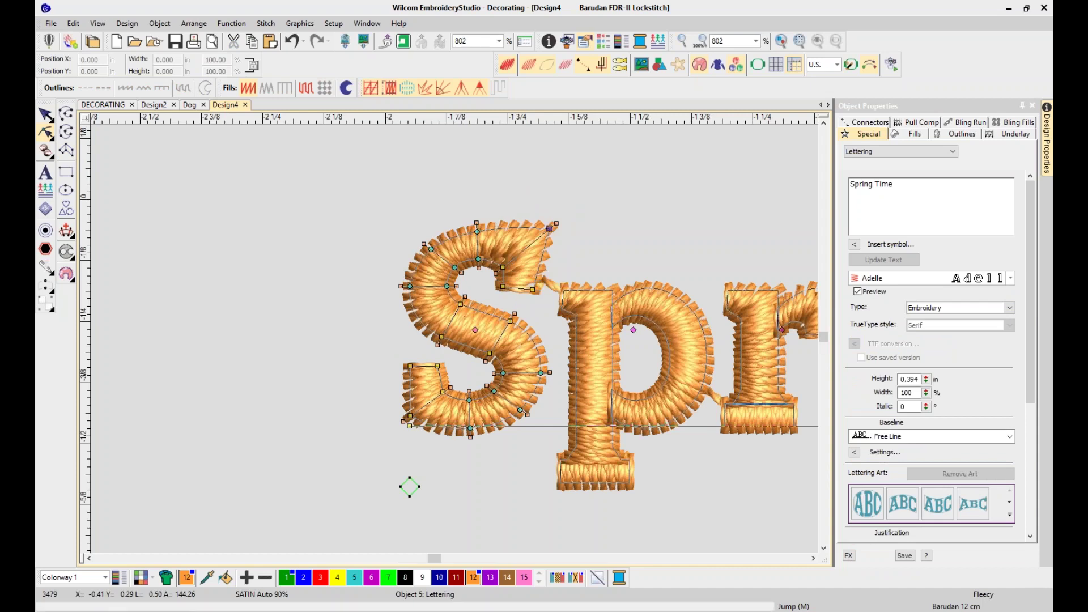
left_click_drag(535, 289, 549, 288)
mouse_move(638, 334)
left_mouse_down()
mouse_move(678, 348)
mouse_move(593, 329)
mouse_move(641, 334)
left_mouse_up()
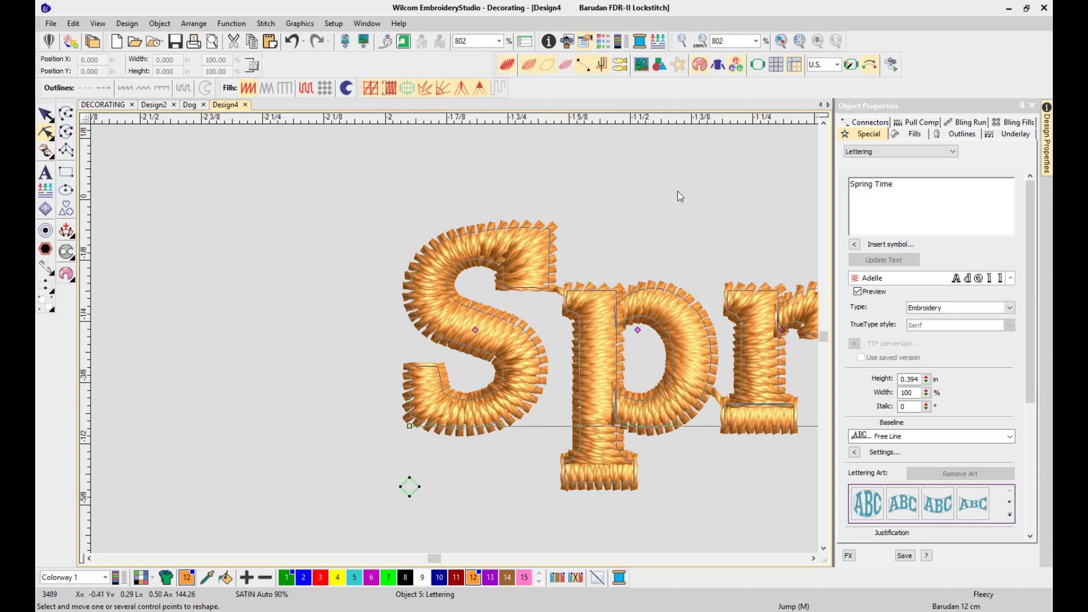
- Reselect the Spring Time lettering, undo the S reshape, and nudge it up and right
key("0")
key("Escape")
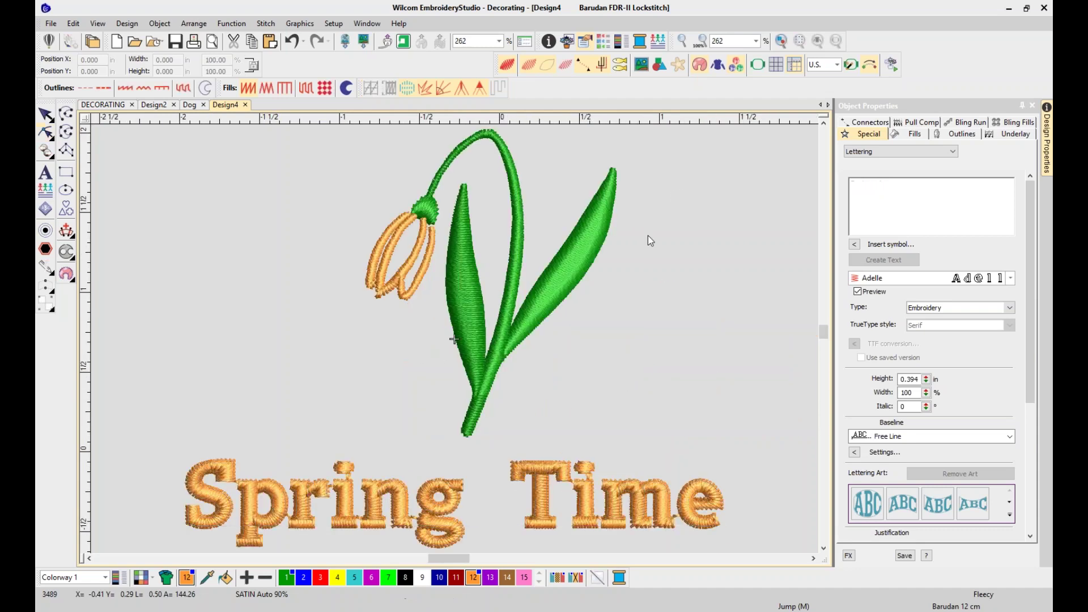
left_click(46, 114)
key("Tab")
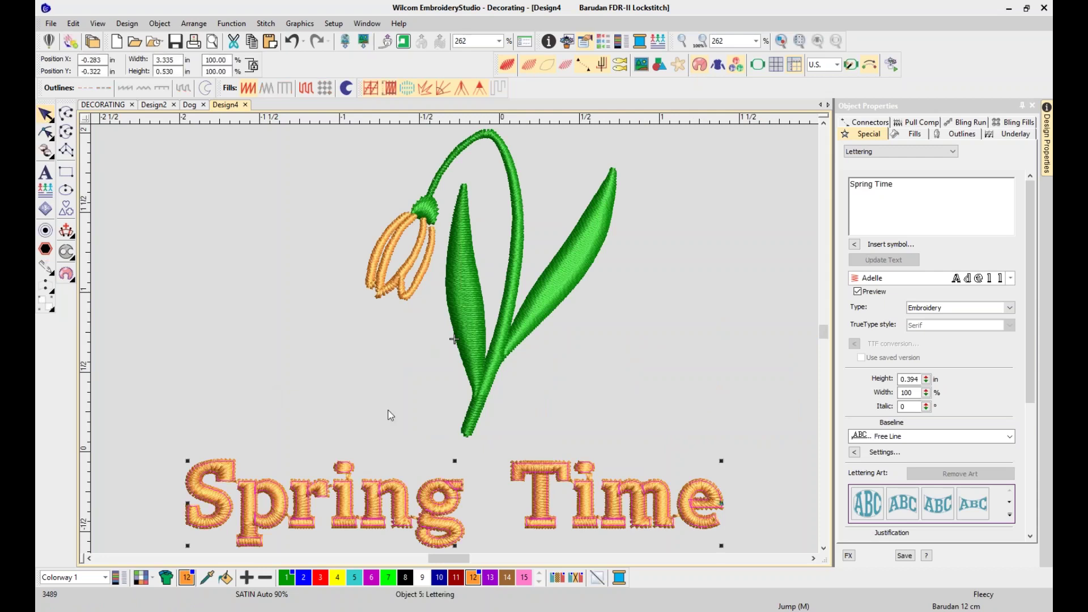
left_click(293, 42)
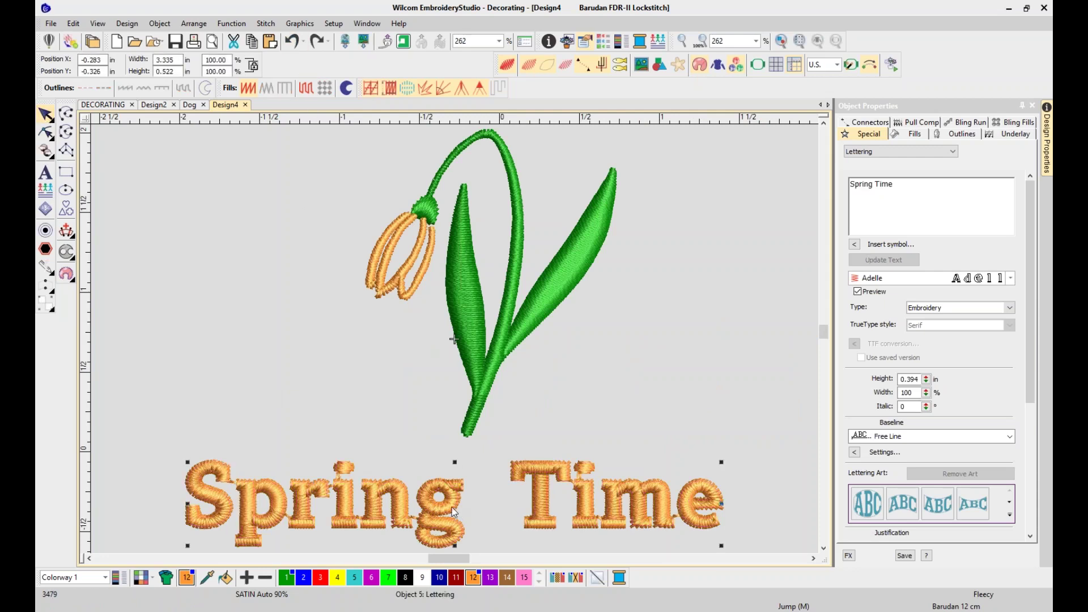
left_click_drag(452, 502, 456, 488)
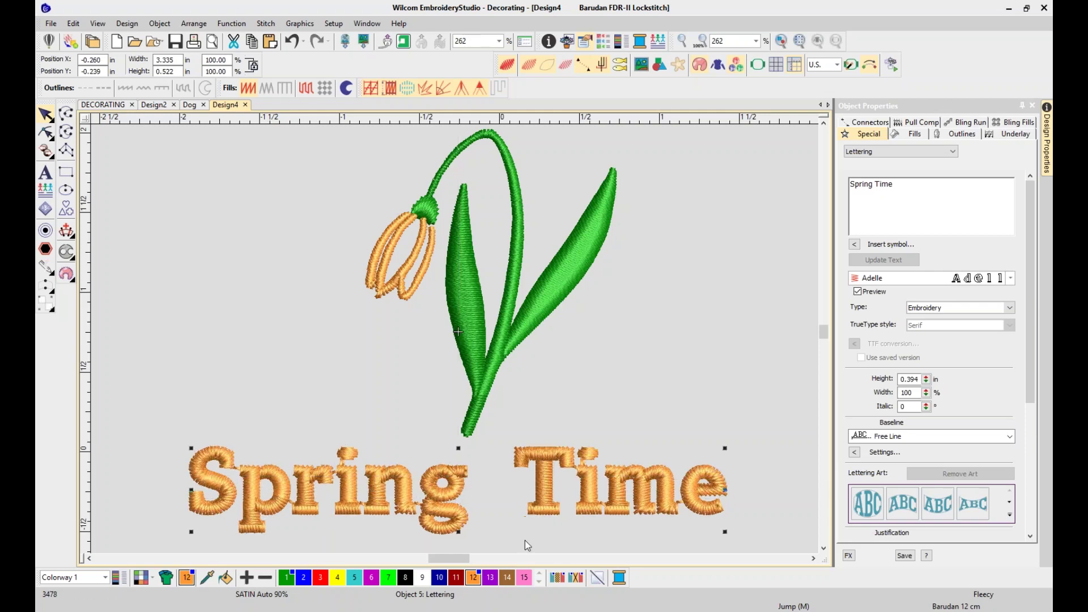
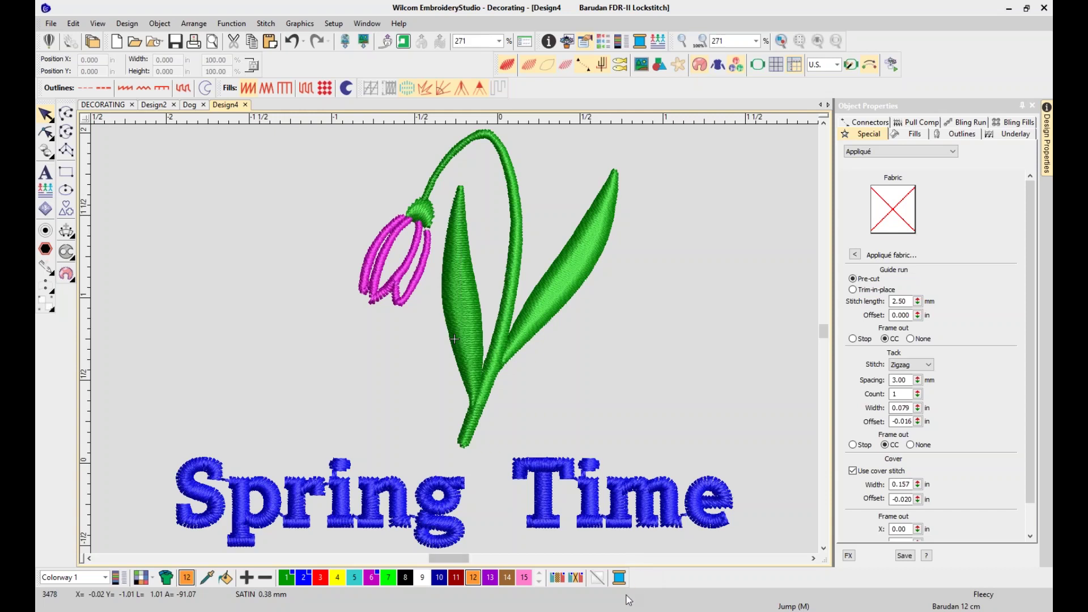
- Swap Object Properties for the My Threads list and open My Thread Charts
left_click(1033, 106)
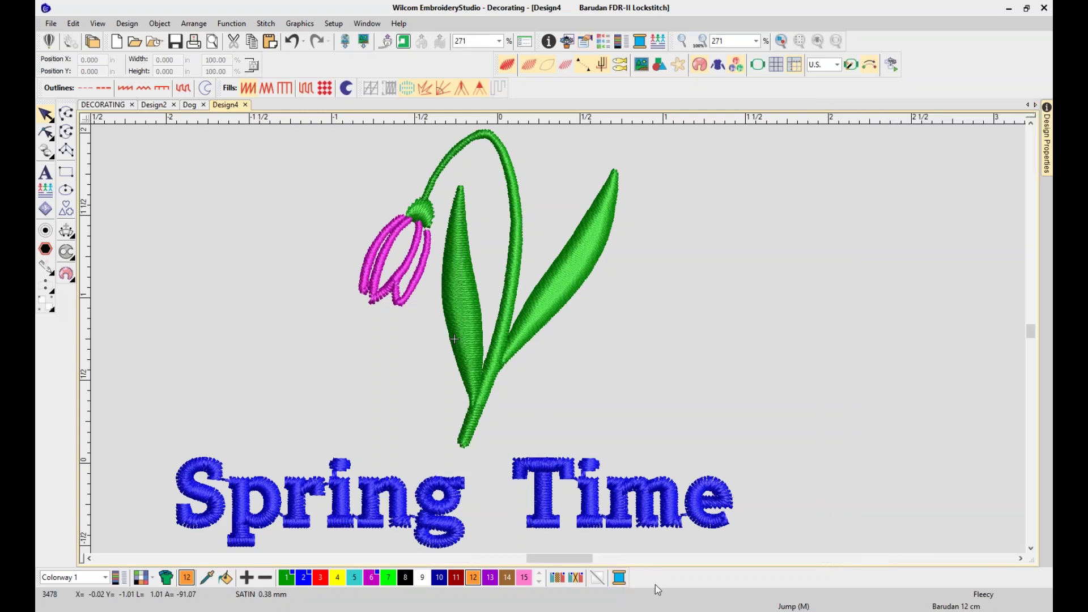
left_click(619, 578)
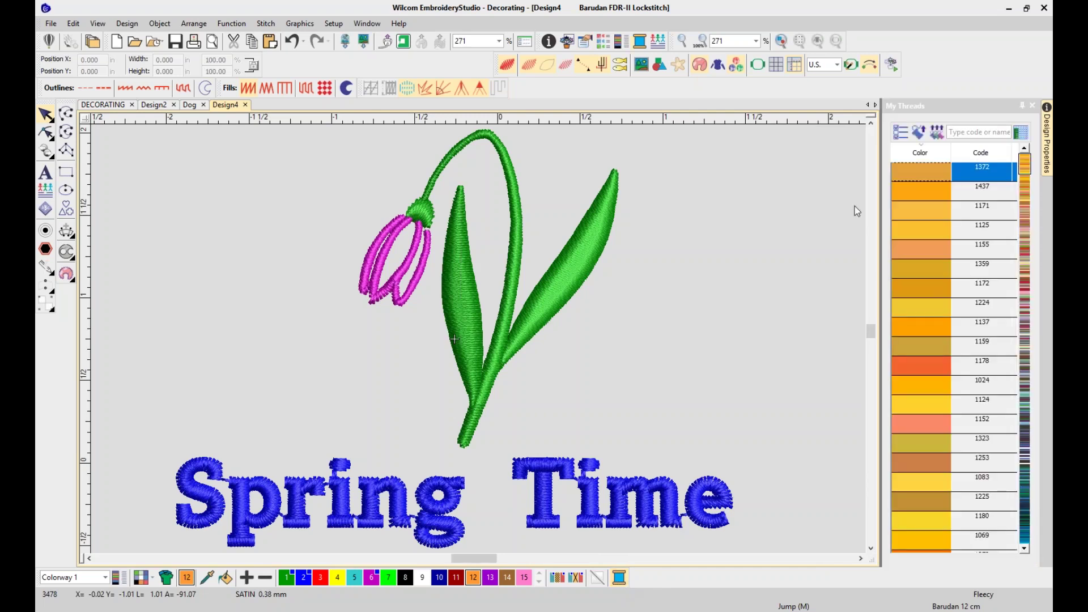
left_click(901, 133)
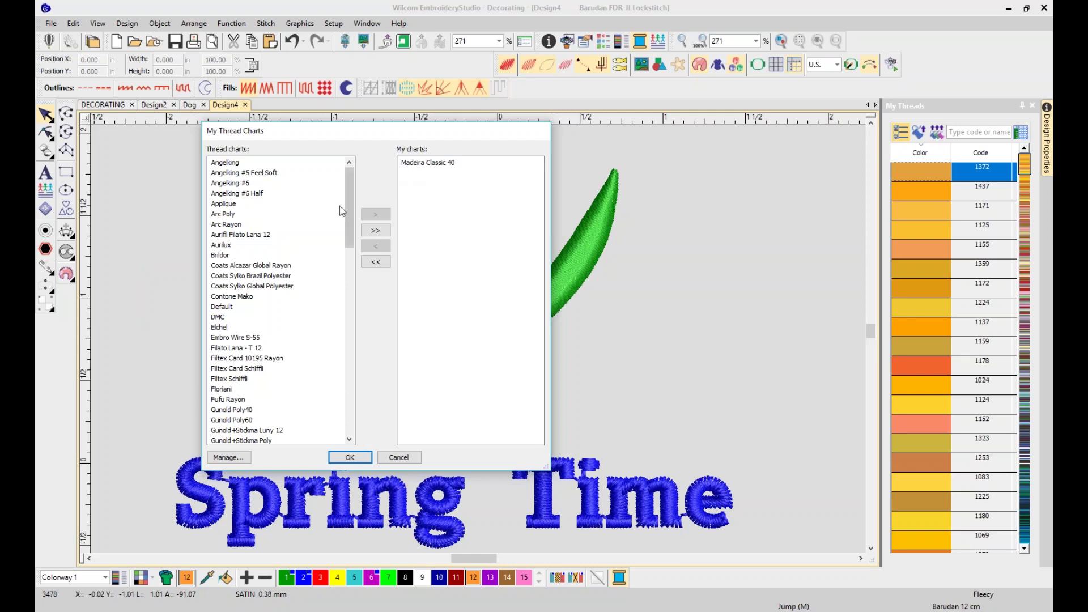
- Add Elchel to My charts, remove it again, and cancel the dialog
mouse_move(352, 206)
left_mouse_down()
mouse_move(366, 314)
mouse_move(356, 404)
mouse_move(341, 205)
left_mouse_up()
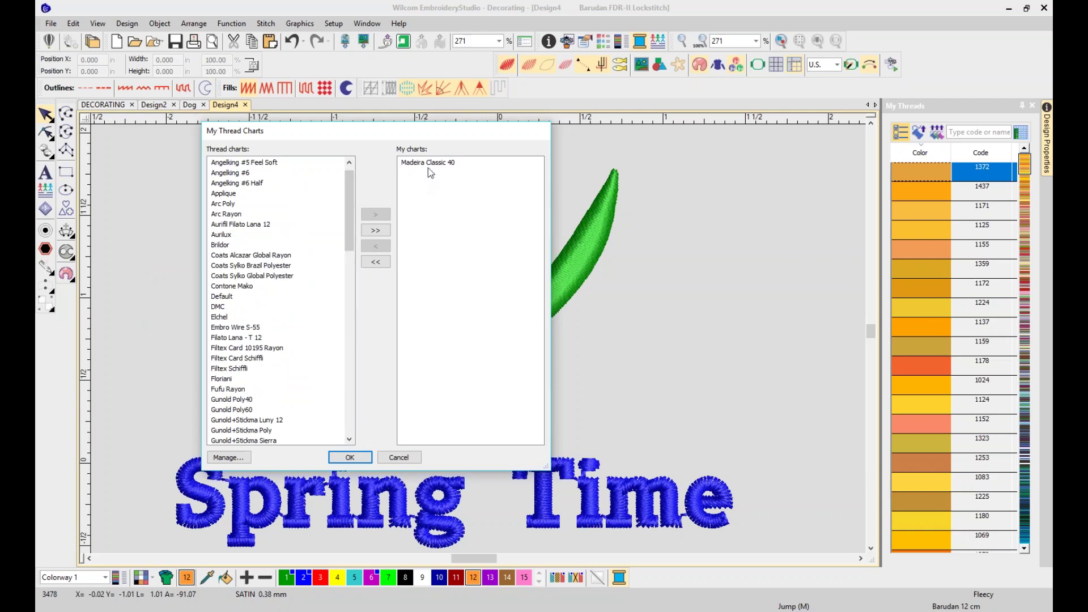
left_click(224, 318)
left_click(374, 215)
left_click(411, 162)
left_click(376, 246)
left_click(393, 458)
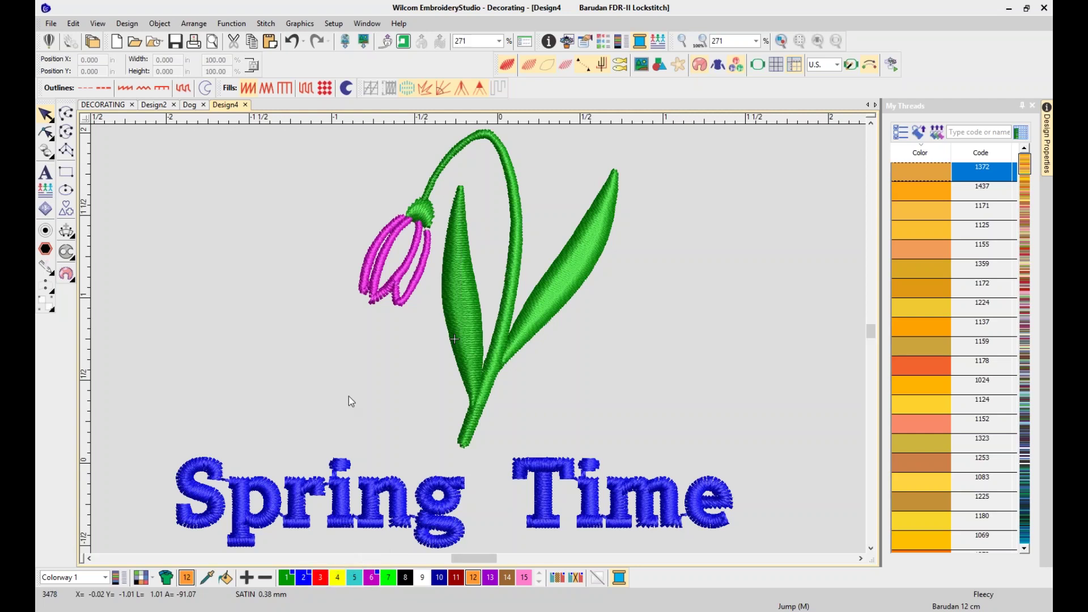
- Match all colours to Madeira Classic 40 threads, hide unused colours, and select the Spring Time lettering
left_click(936, 134)
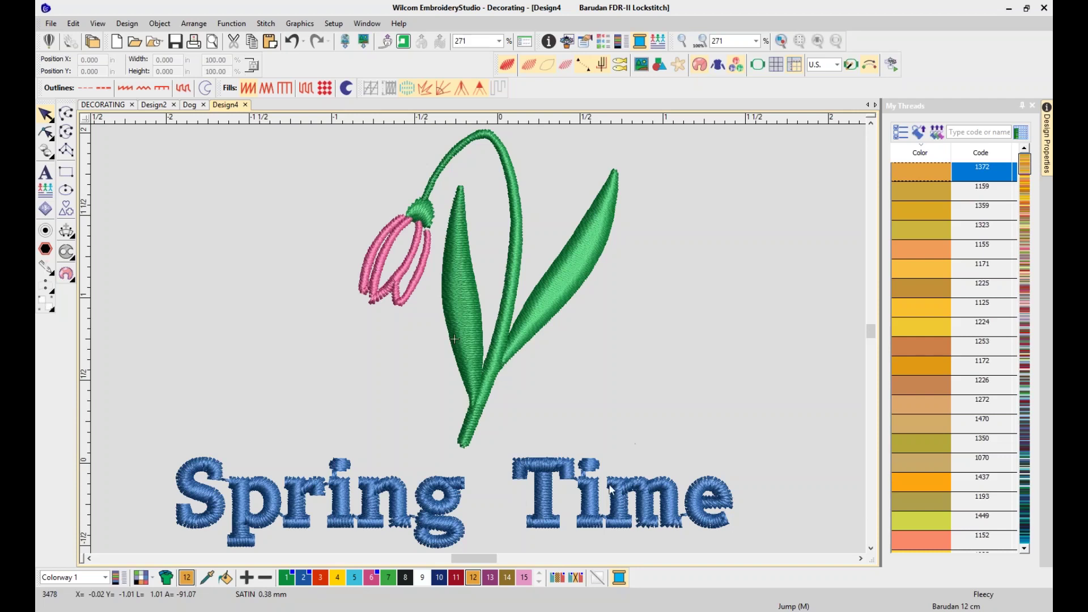
left_click(558, 579)
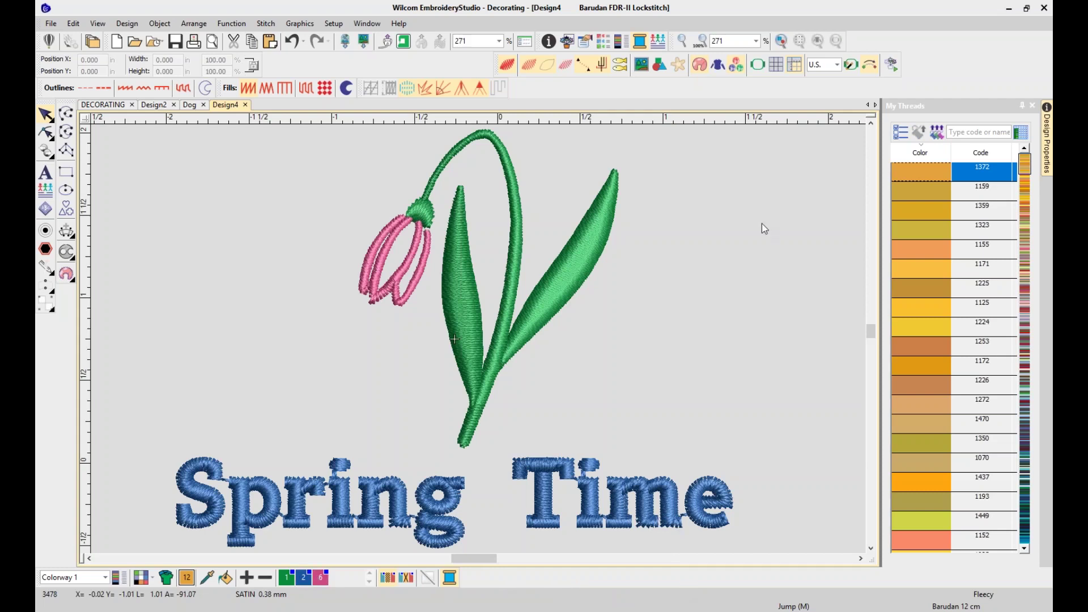
scroll(759, 220, "left", 1)
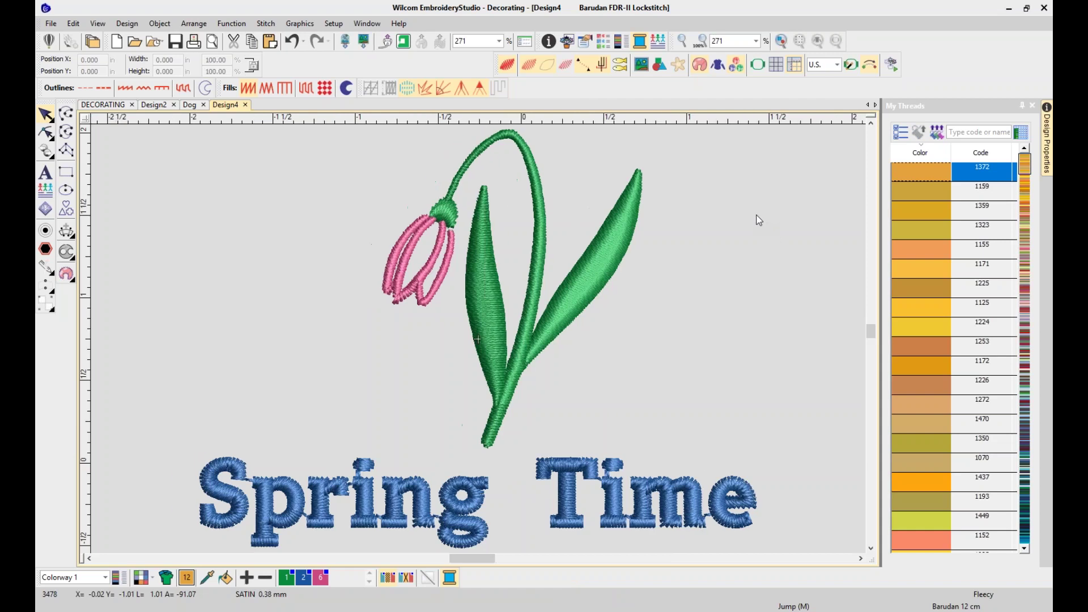
left_click(567, 531)
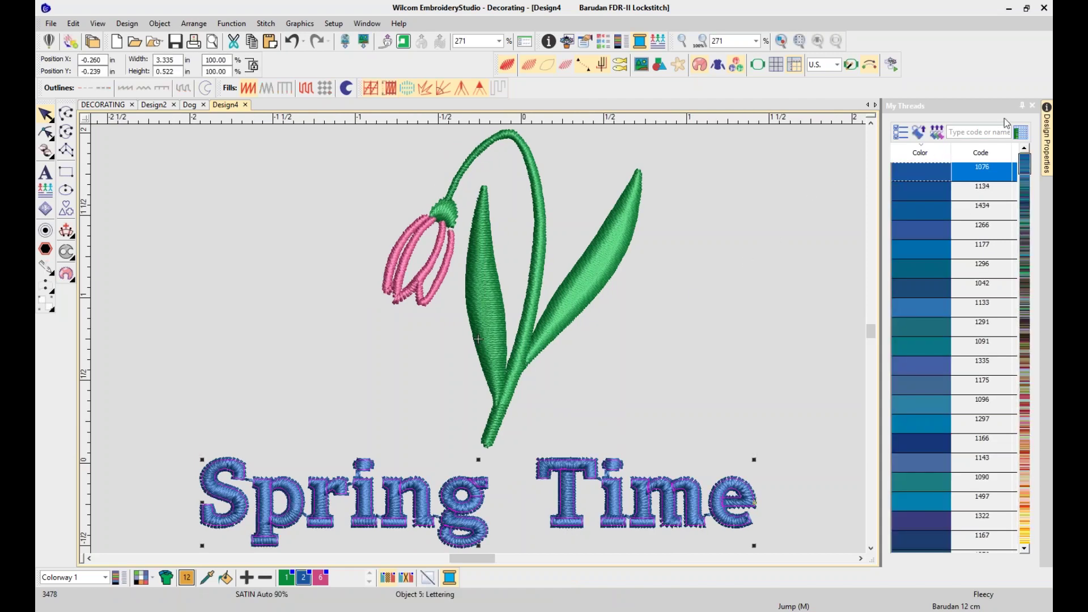
- Close My Threads and open Object Properties for the Spring Time lettering
left_click(1034, 107)
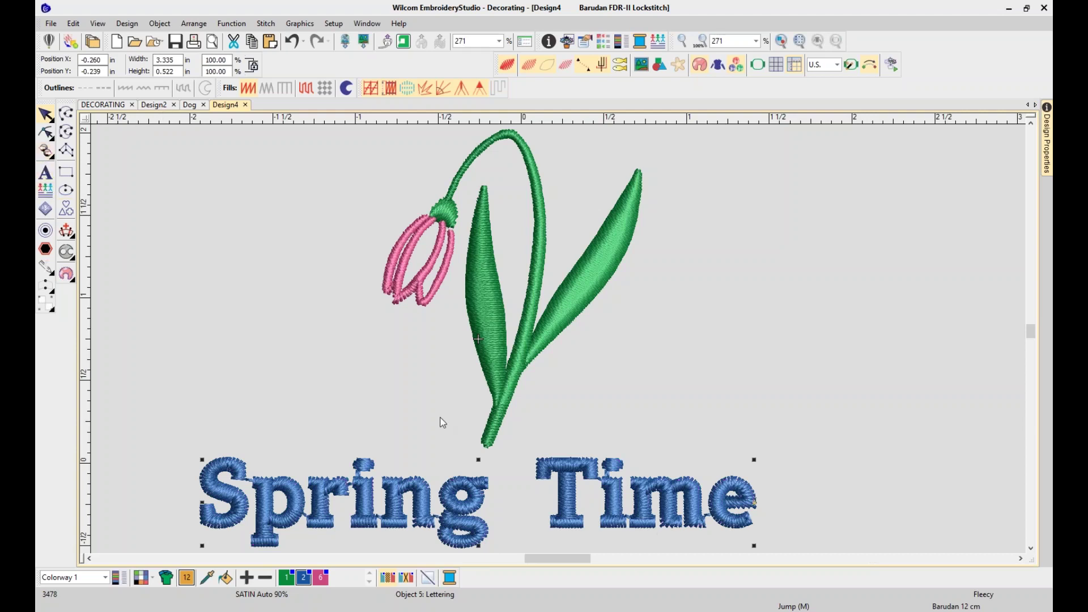
right_click(684, 515)
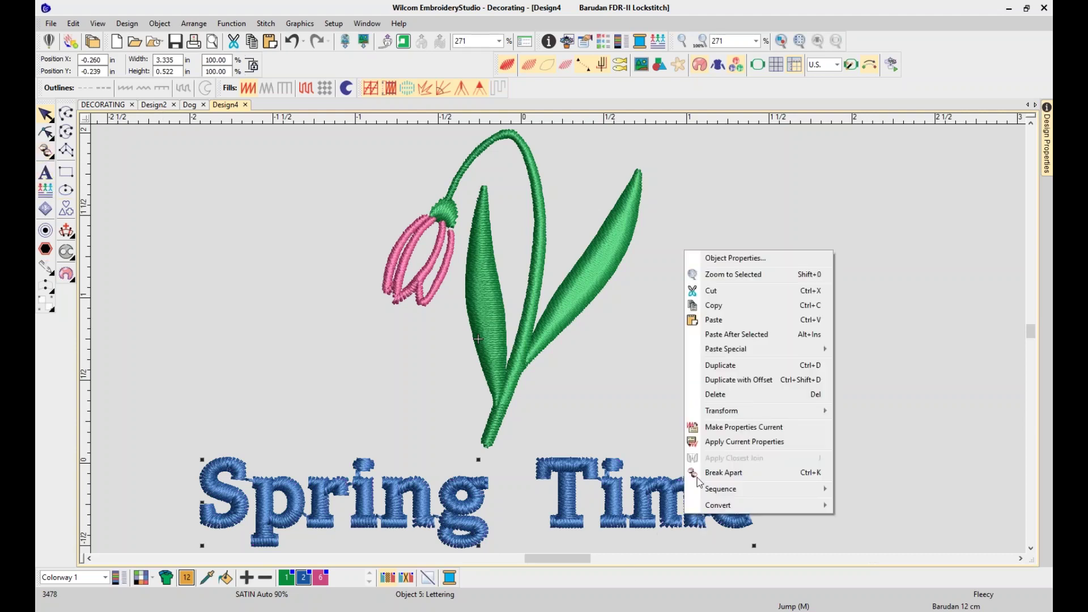
left_click(726, 261)
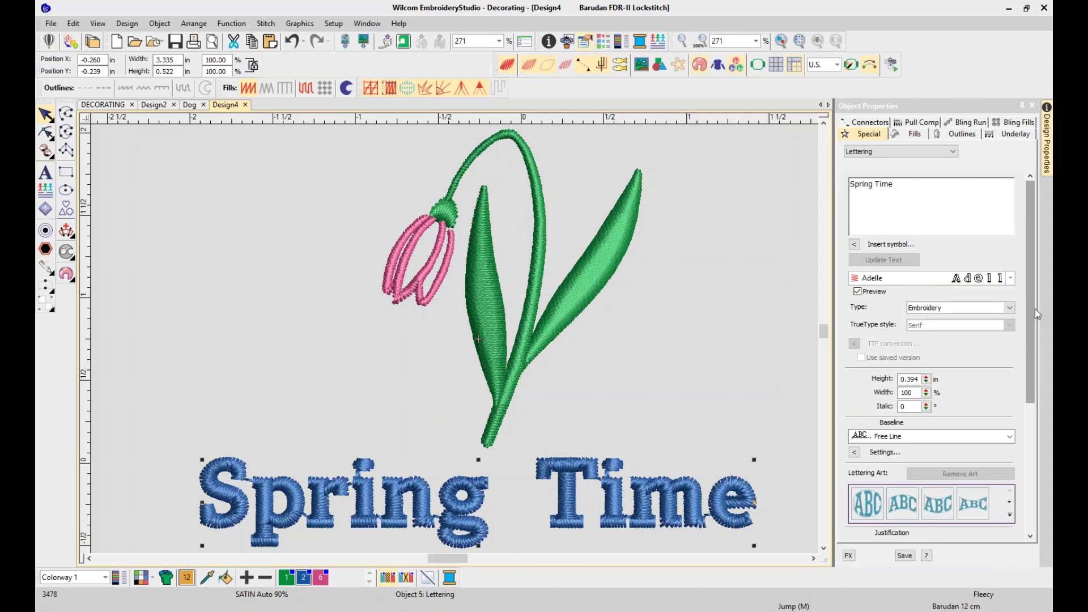
scroll(1035, 319, "down", 5)
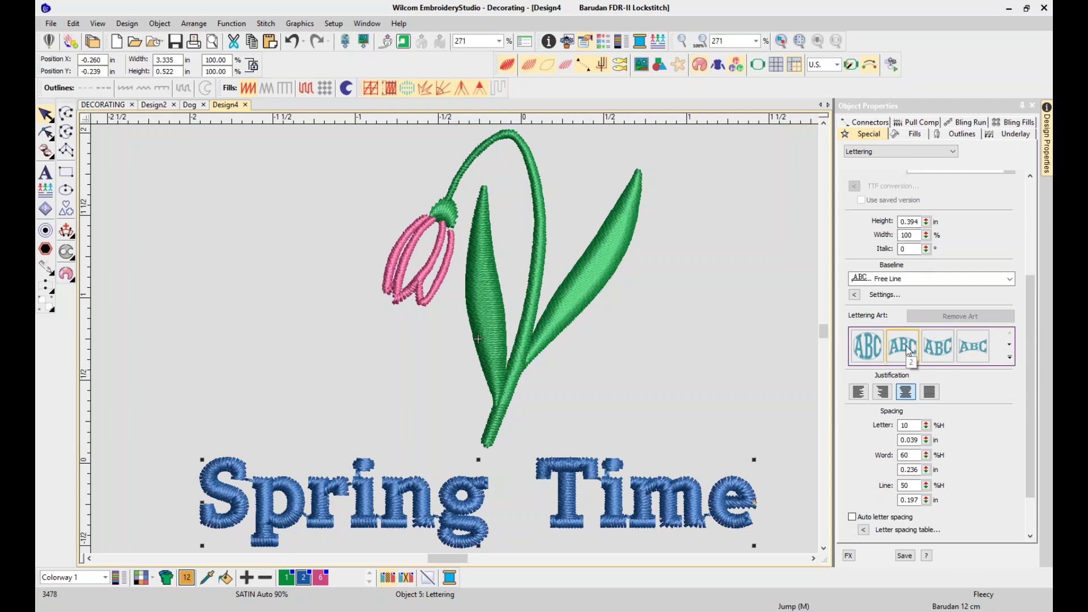
- Try lettering art shapes 2, 4 and 17, then apply style 21 and deselect
left_click(910, 351)
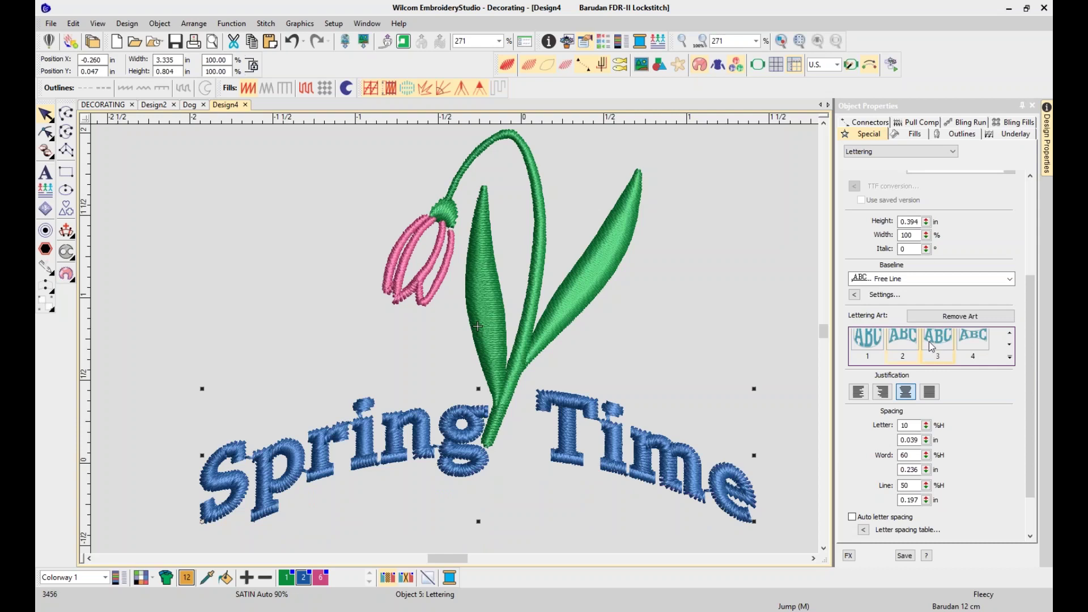
left_click(973, 344)
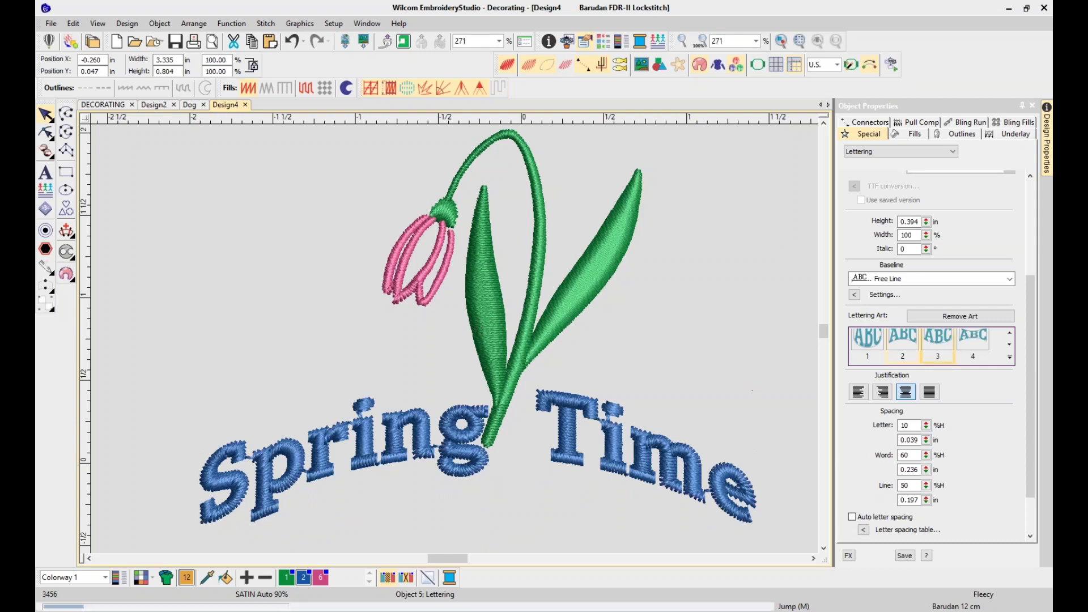
left_click(1012, 355)
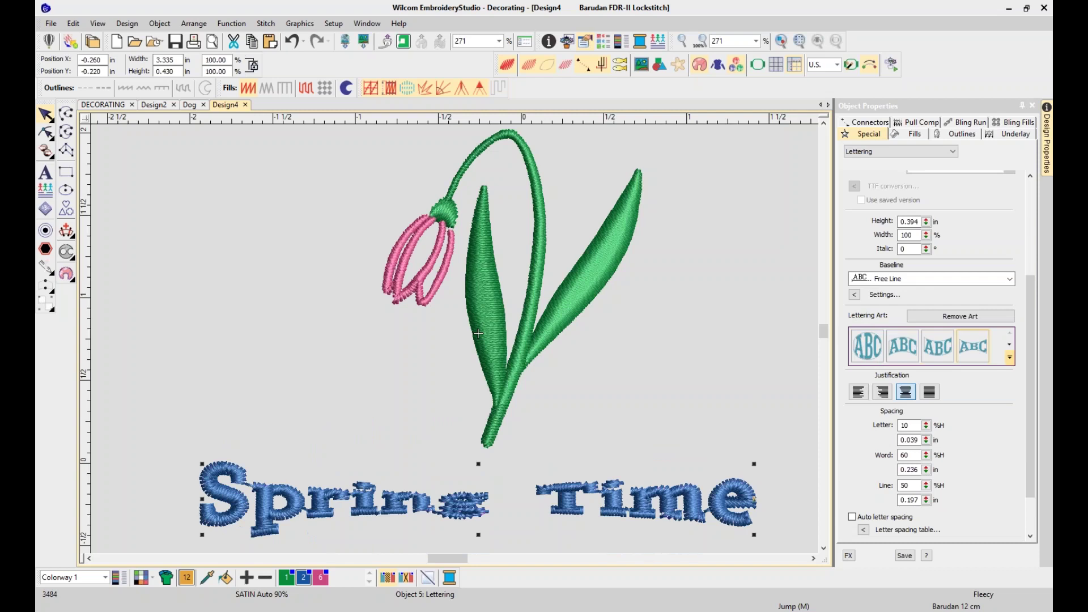
left_click(1010, 357)
left_click(1035, 449)
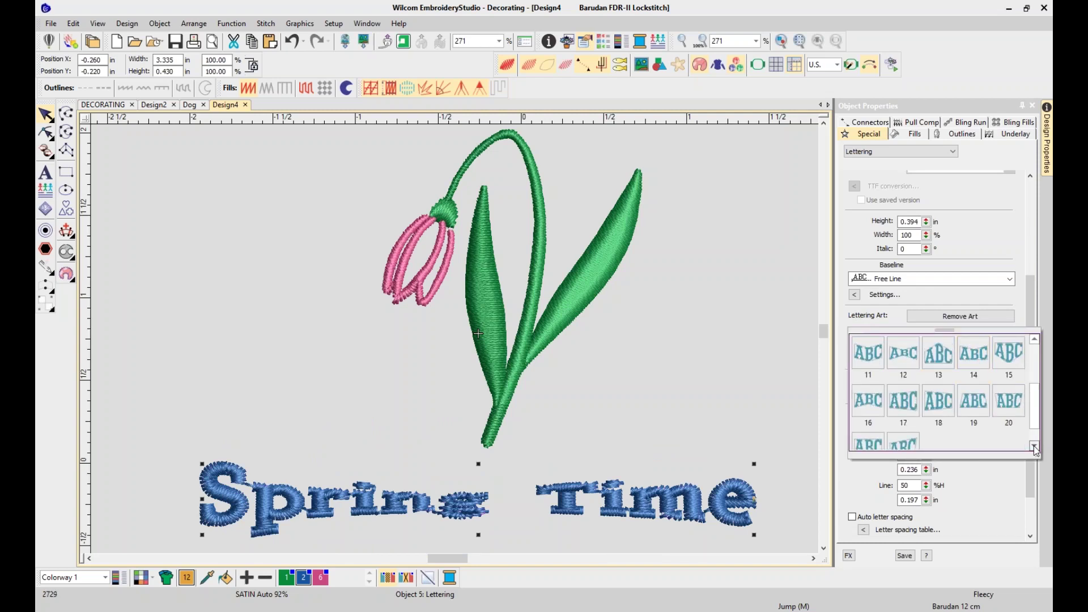
left_click(895, 405)
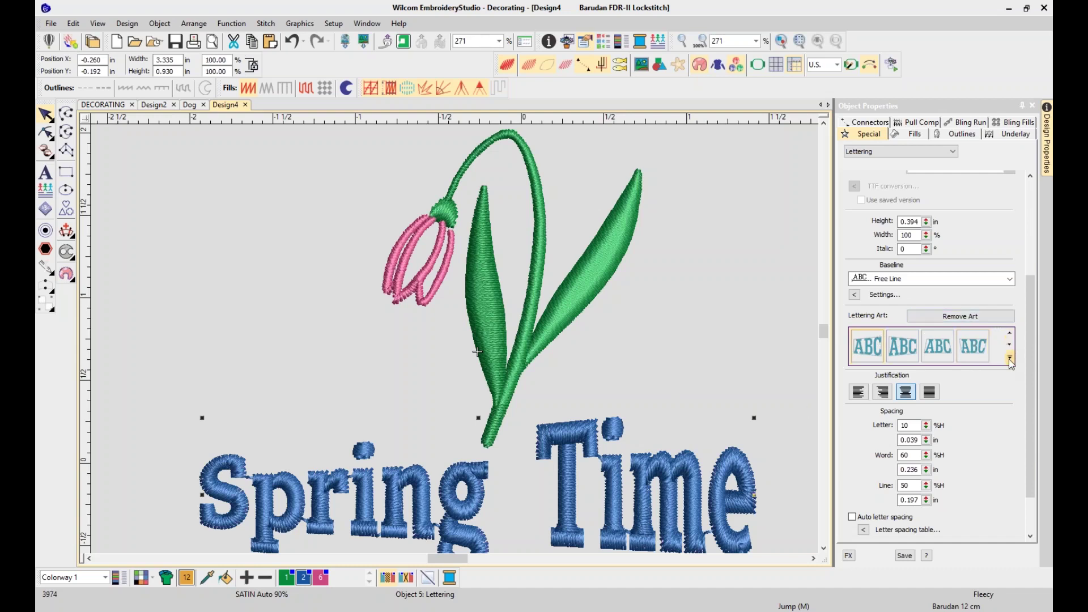
left_click(1009, 346)
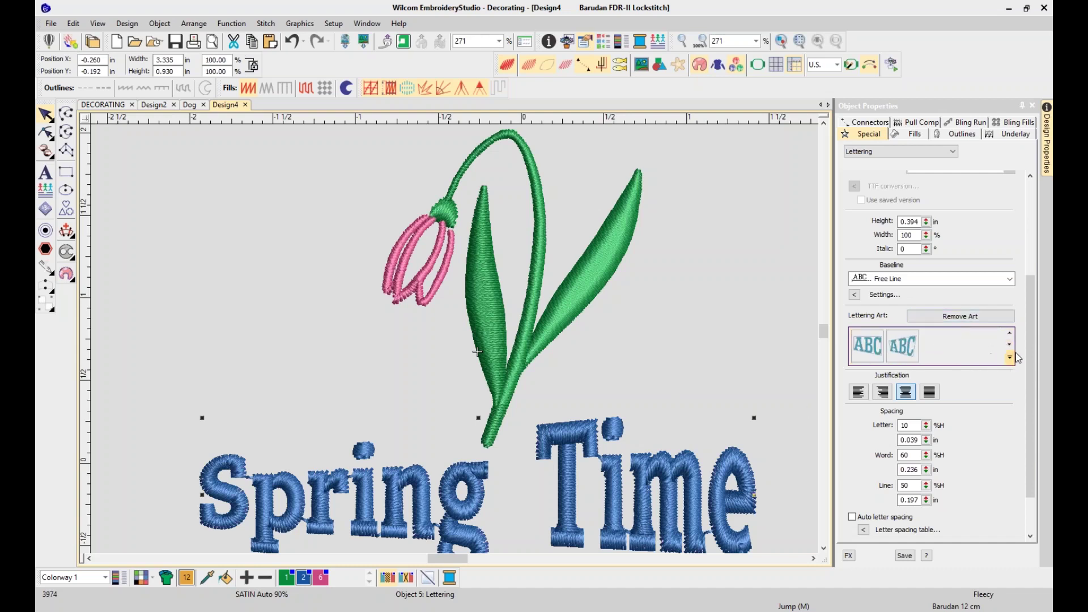
left_click(1011, 346)
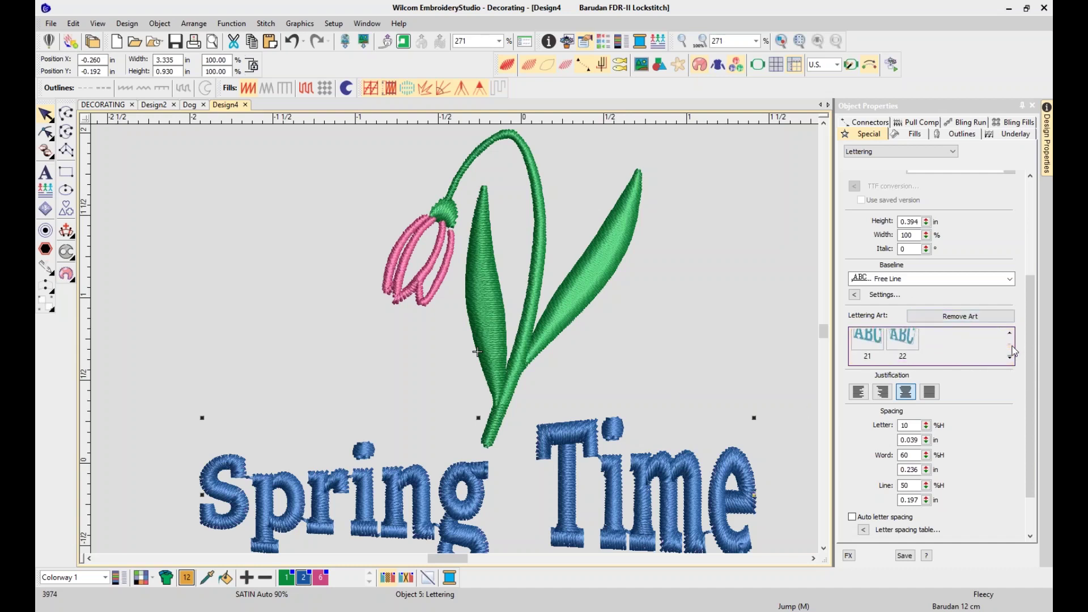
left_click(877, 346)
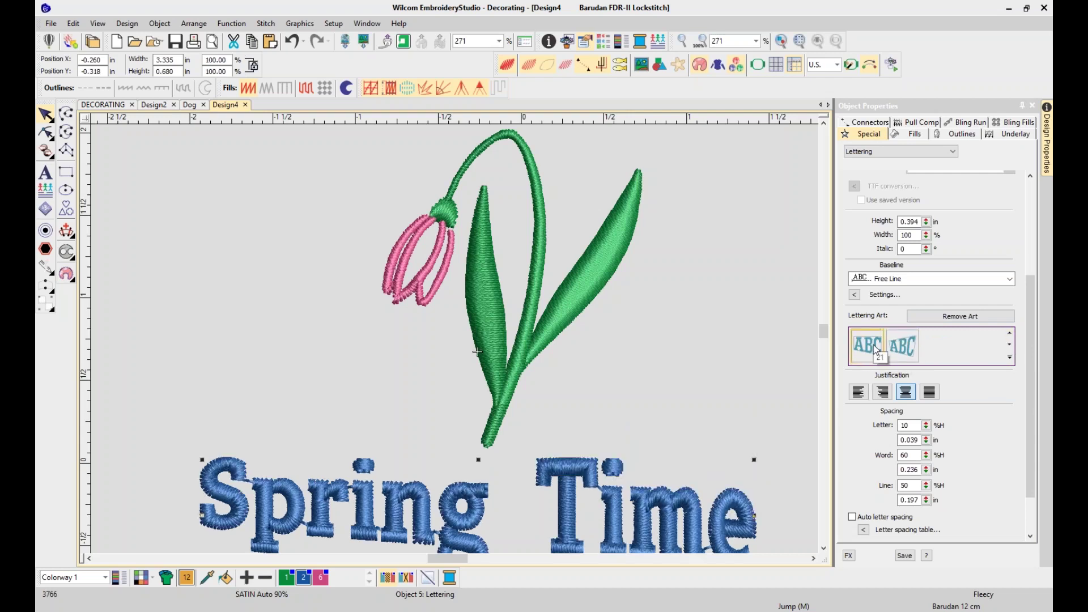
left_click(700, 286)
key("0")
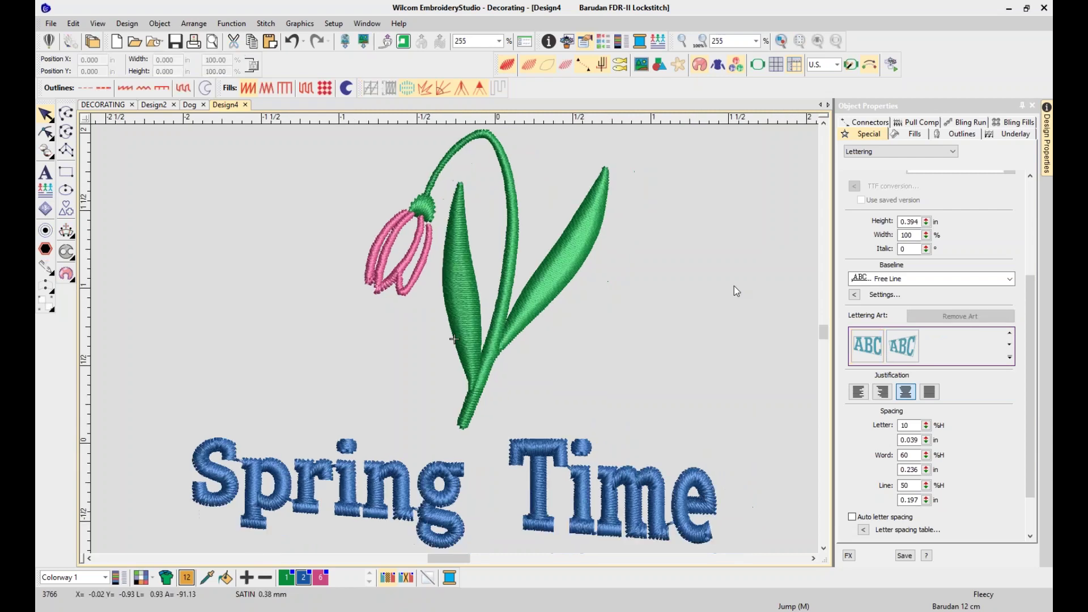
left_click_drag(1011, 348, 1011, 334)
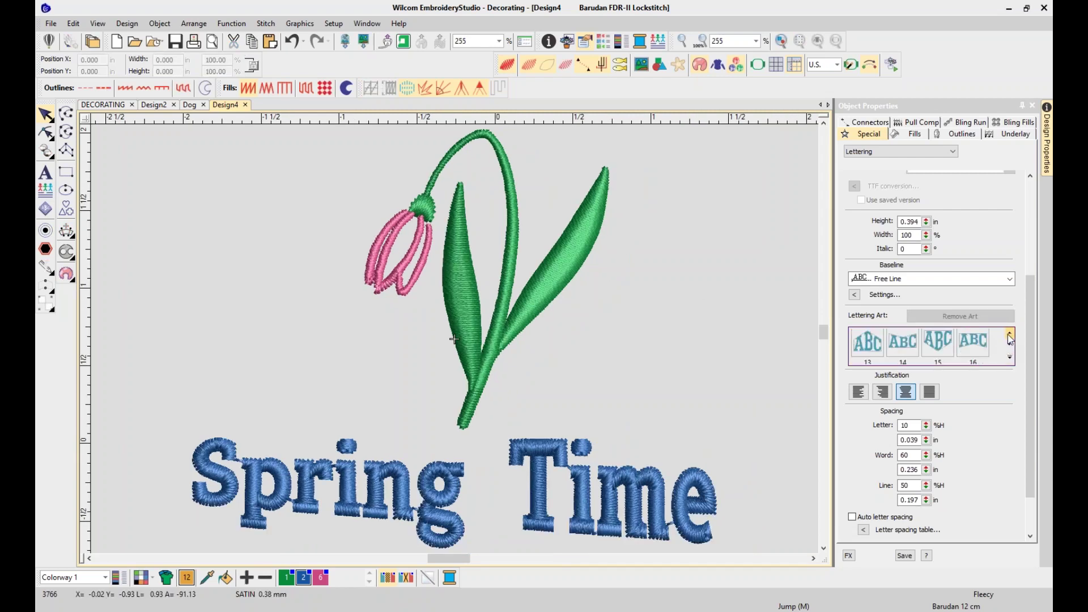
left_click(878, 355)
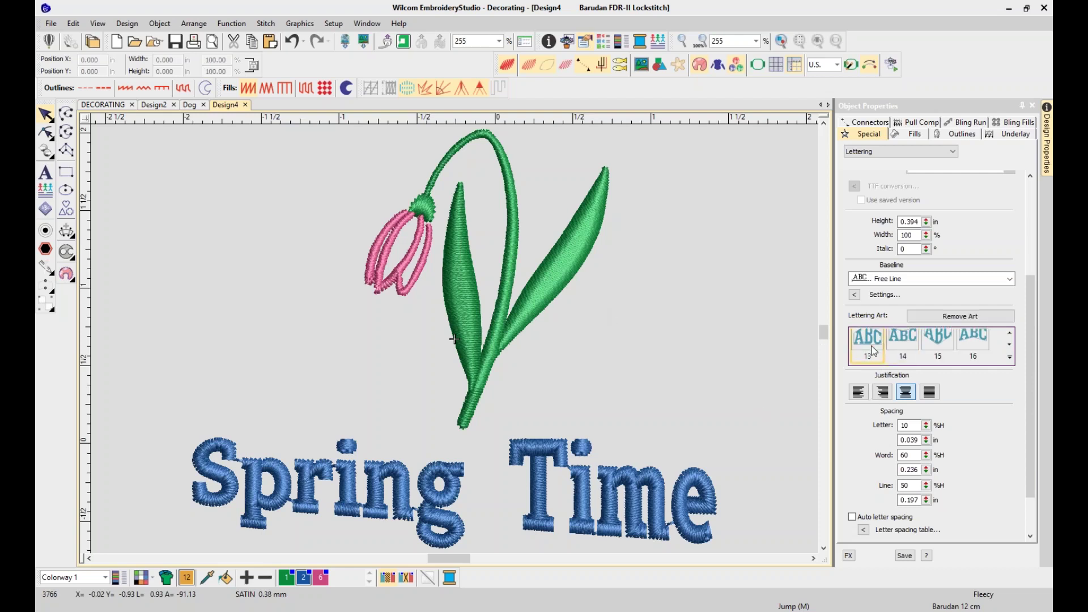
left_click(620, 492)
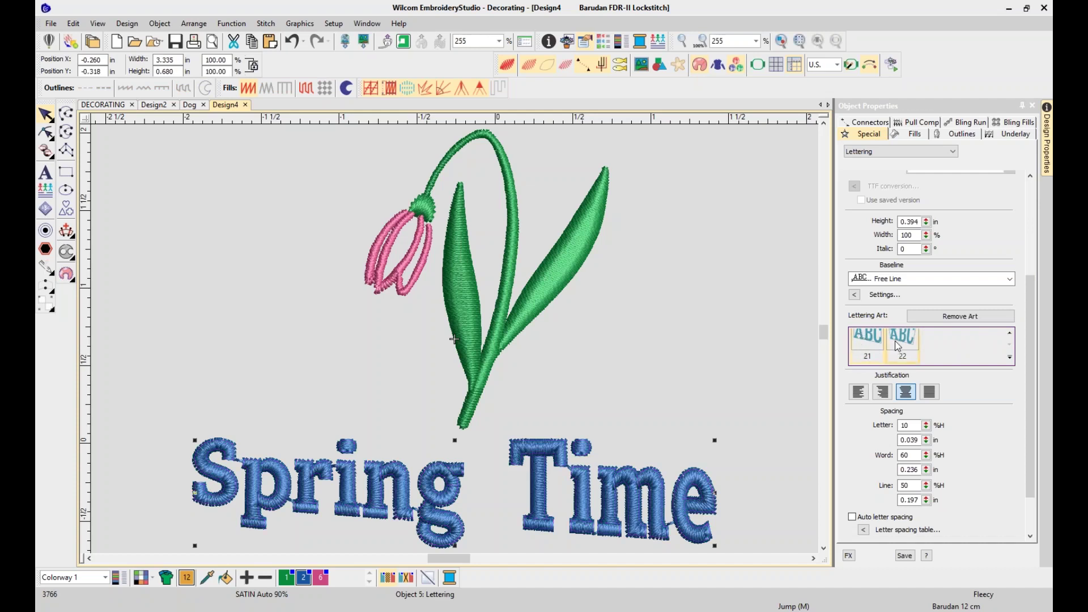
left_click(1009, 332)
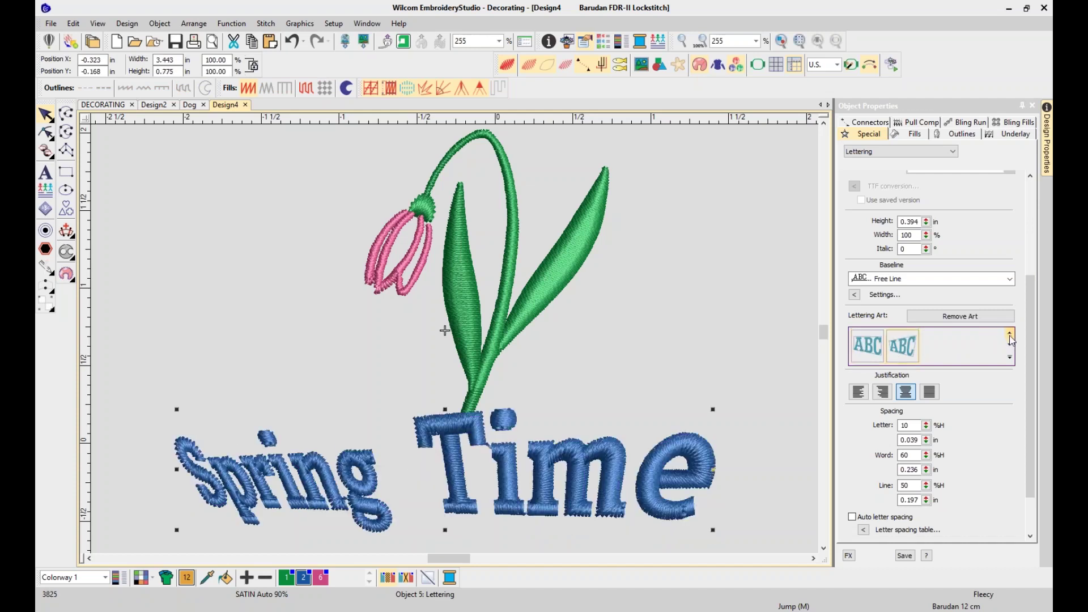
left_click(1010, 335)
left_click(1010, 335)
left_click(1010, 335)
left_click(1010, 335)
left_click(1011, 336)
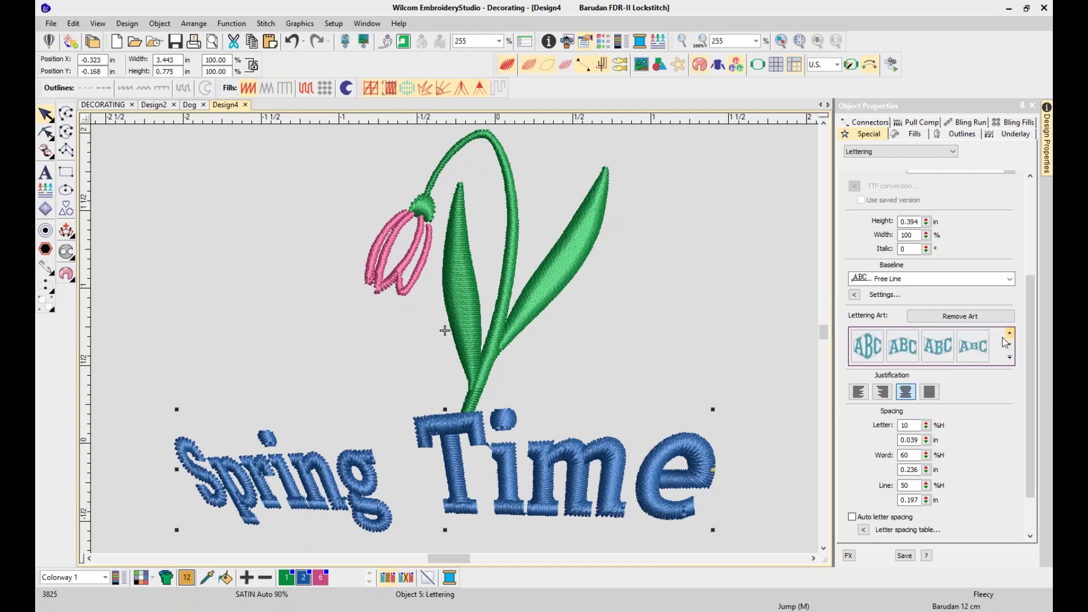
left_click(903, 354)
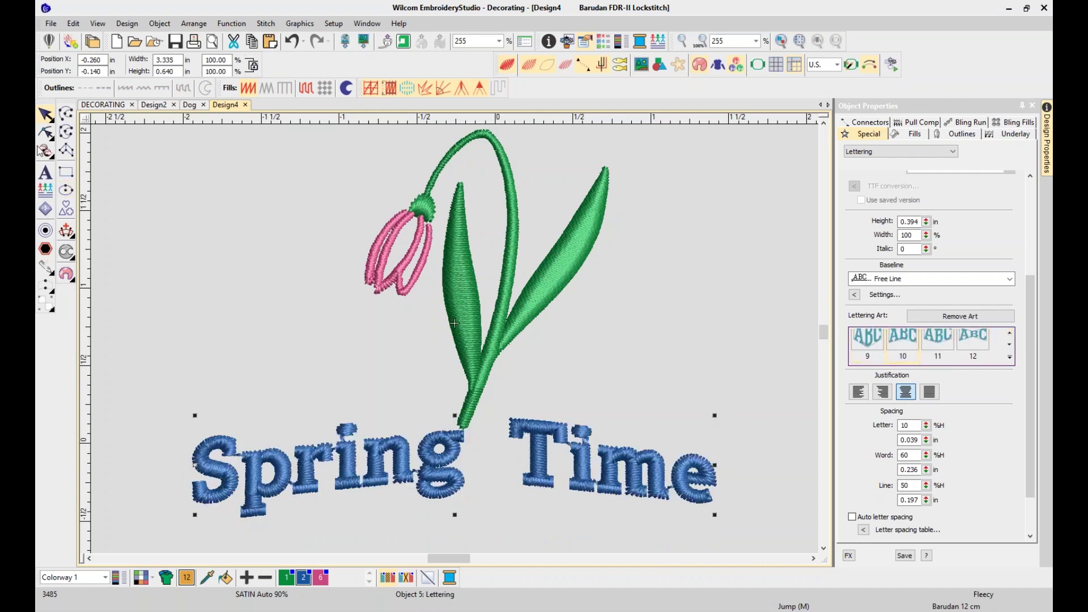
mouse_move(57, 140)
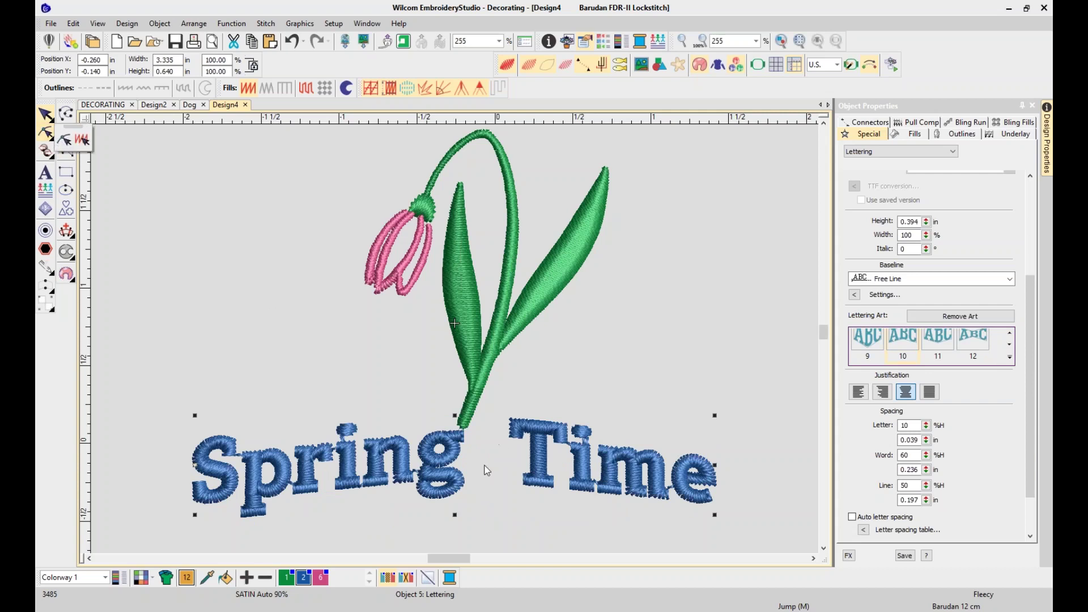
- Arch the Spring Time lettering by raising its envelope's top and bottom centre handles
left_click(64, 139)
left_click_drag(455, 414, 454, 370)
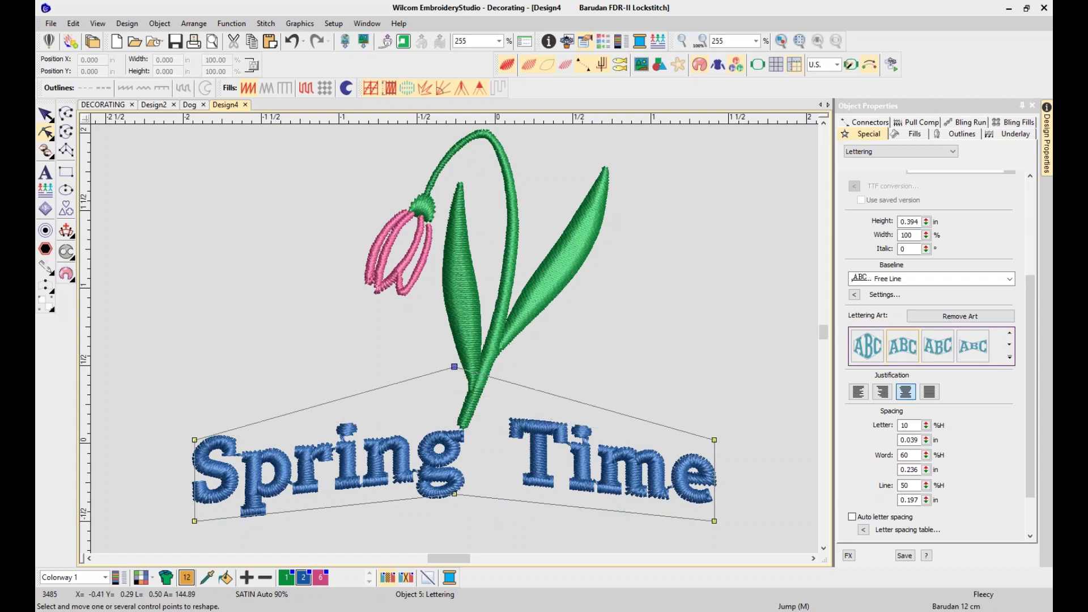
left_click_drag(455, 495, 455, 458)
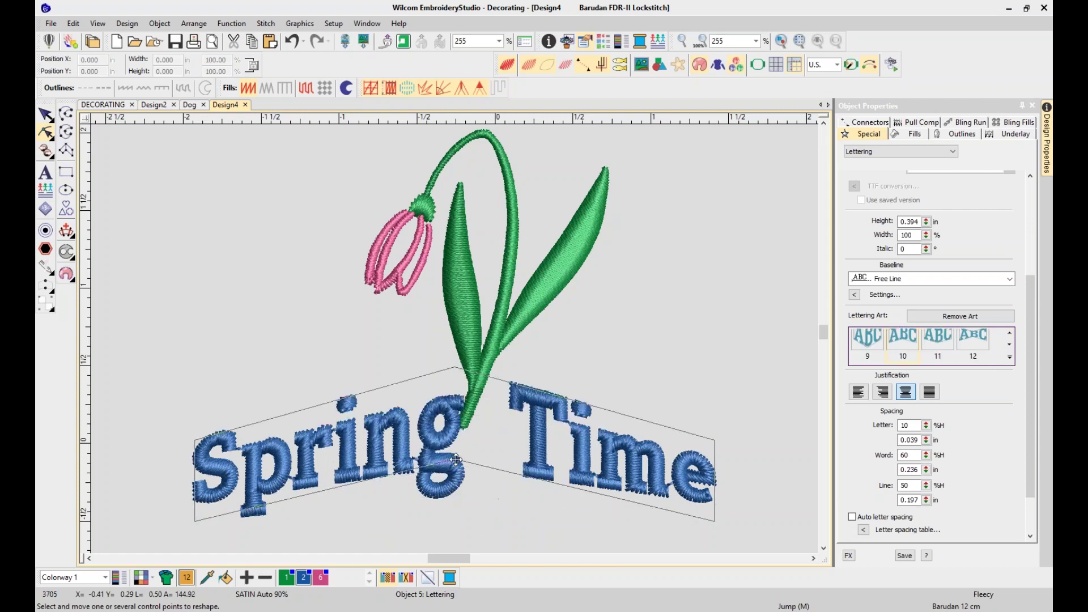
- Move the arched lettering down below the tulip stem and fit the design in view
left_click(46, 118)
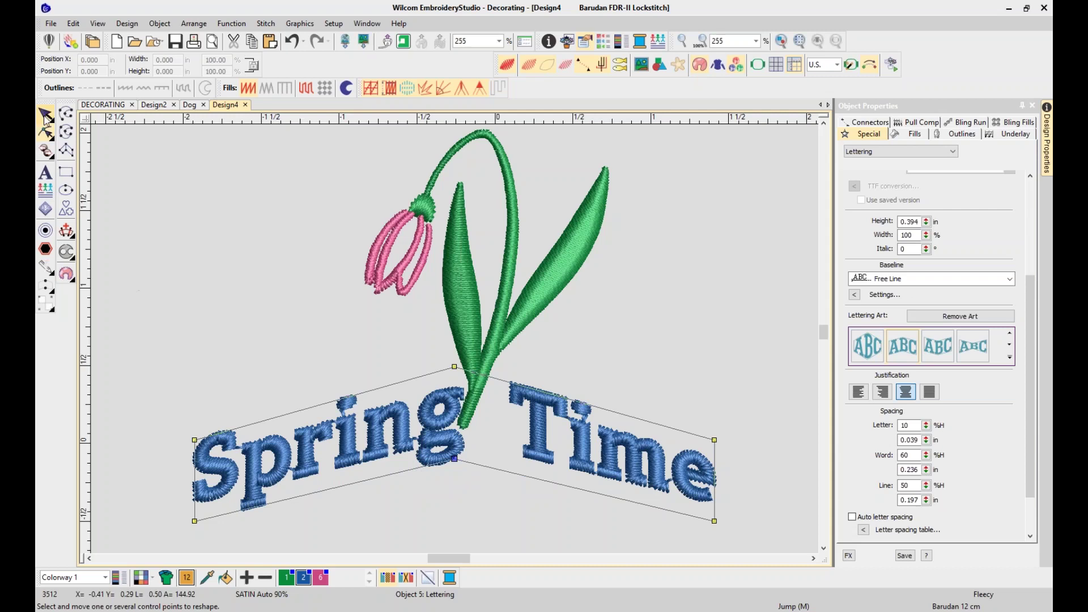
left_click_drag(451, 434, 466, 495)
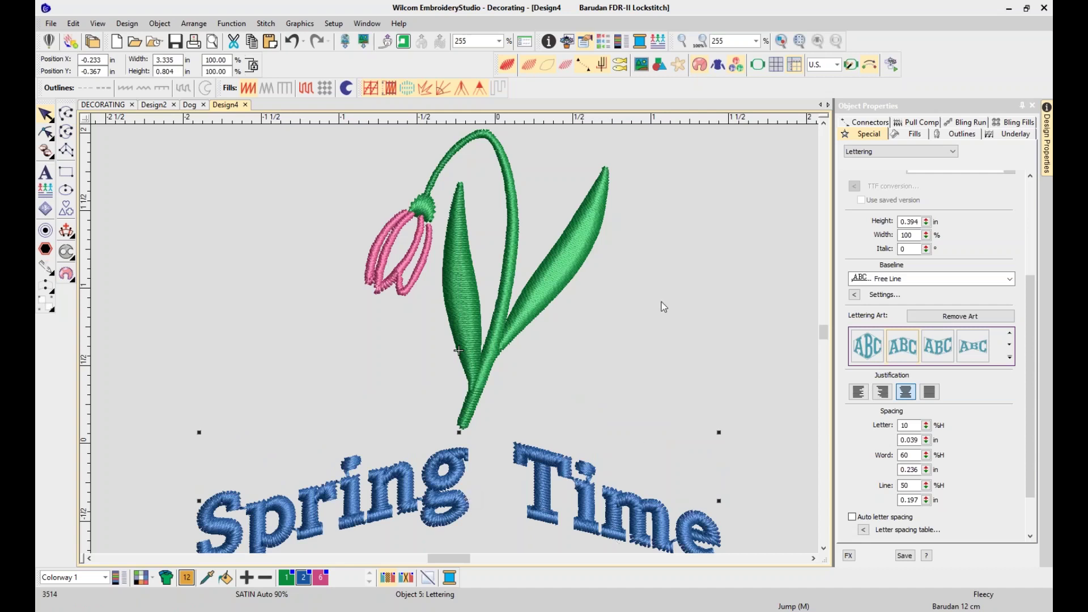
key("m")
key("Escape")
key("0")
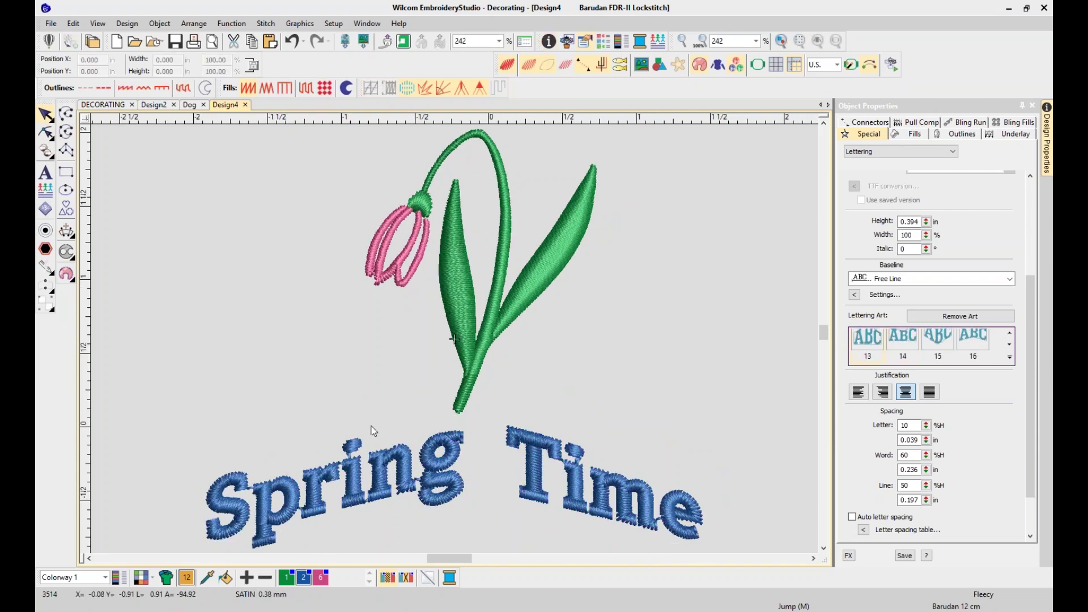
- Open Product Visualizer in place of Object Properties and expand the Polos category
left_click(166, 578)
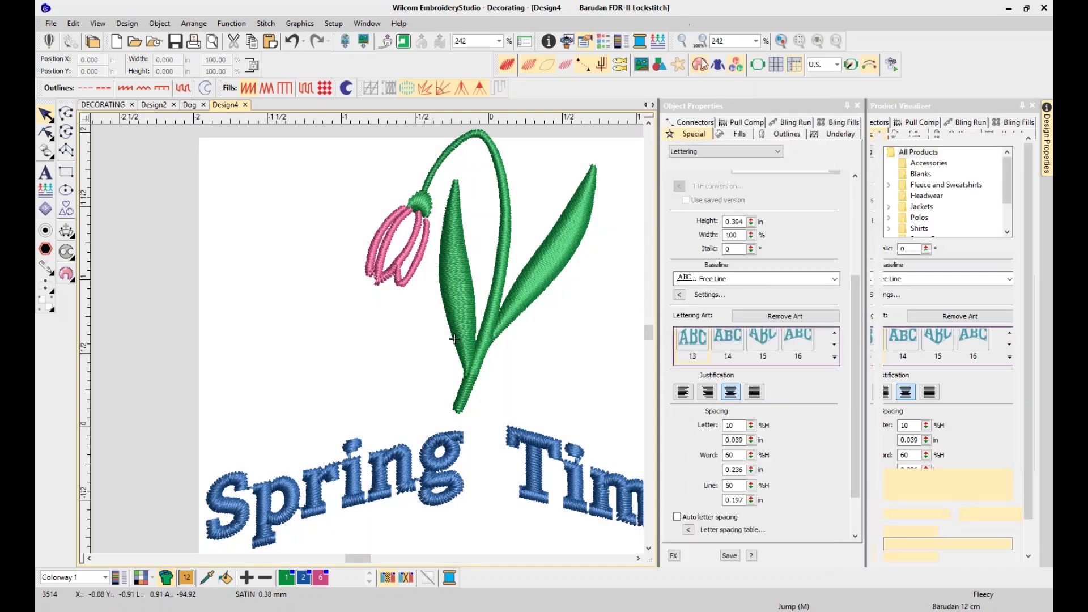
left_click(857, 106)
left_click_drag(1009, 189, 925, 195)
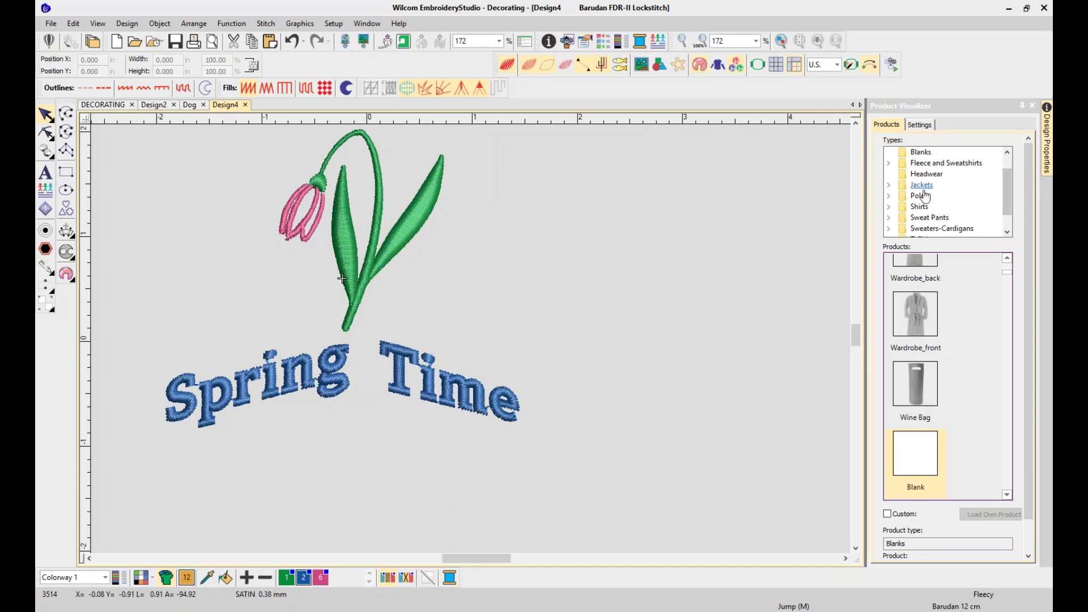
double_click(921, 198)
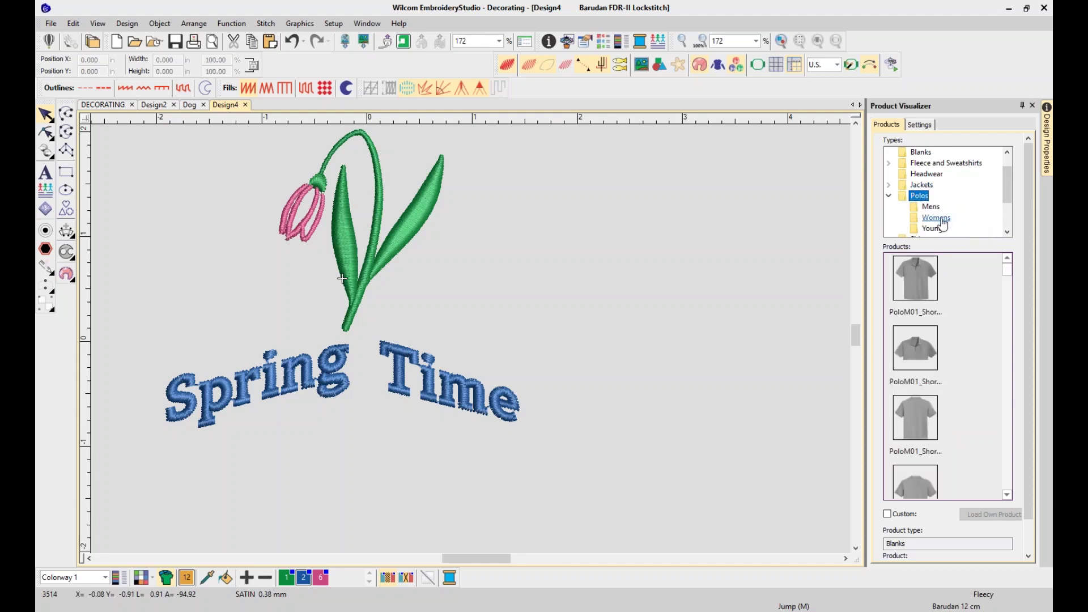
- Compare women's and men's polos, then choose the men's PoloM01 Short Sleeve Back
left_click(938, 218)
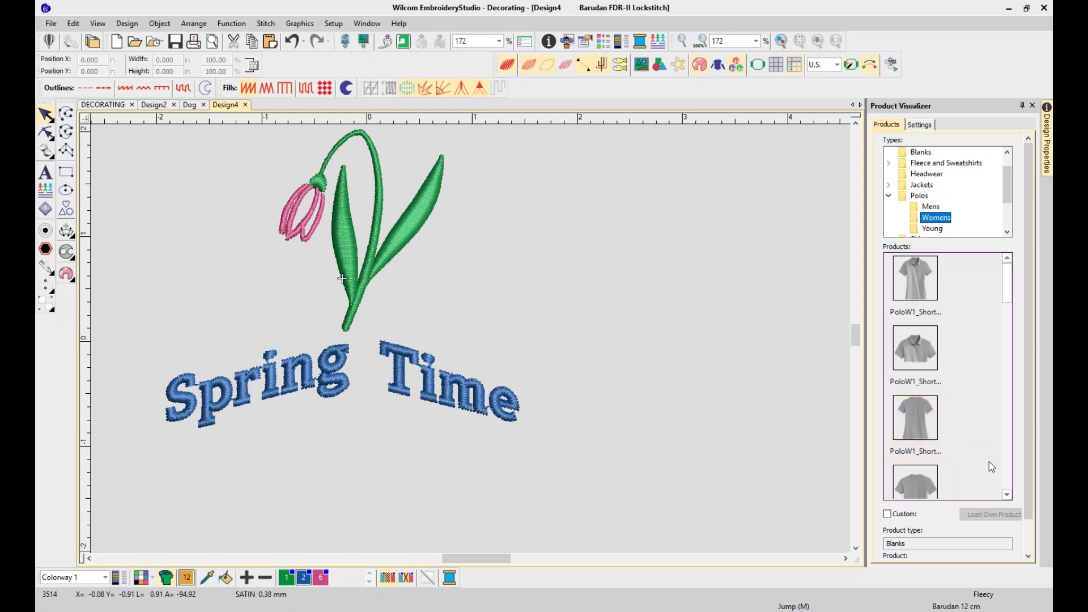
left_click(913, 426)
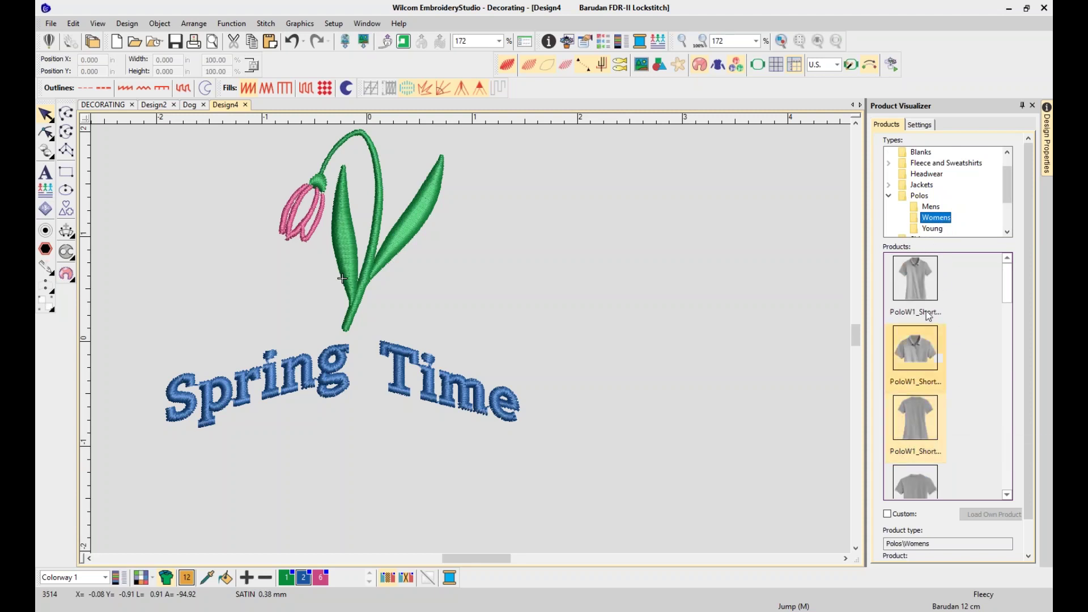
left_click(913, 126)
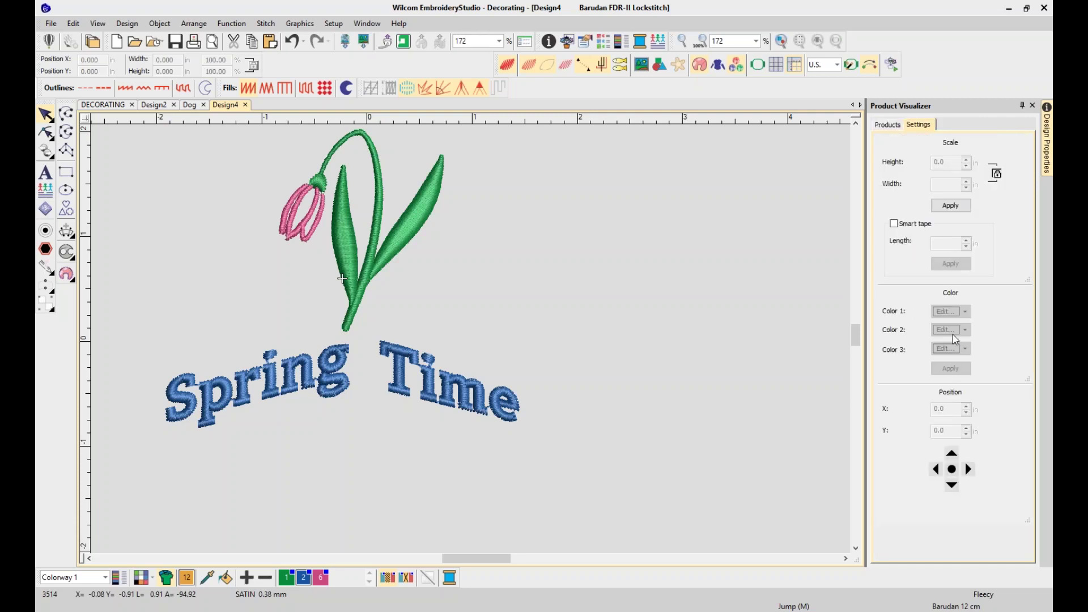
left_click(887, 125)
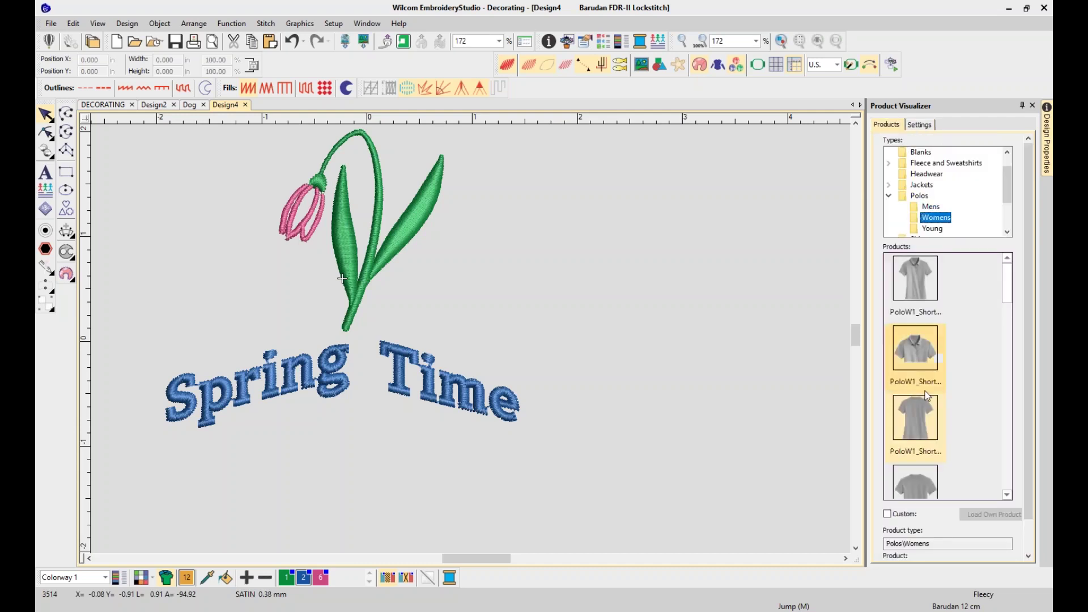
left_click(912, 126)
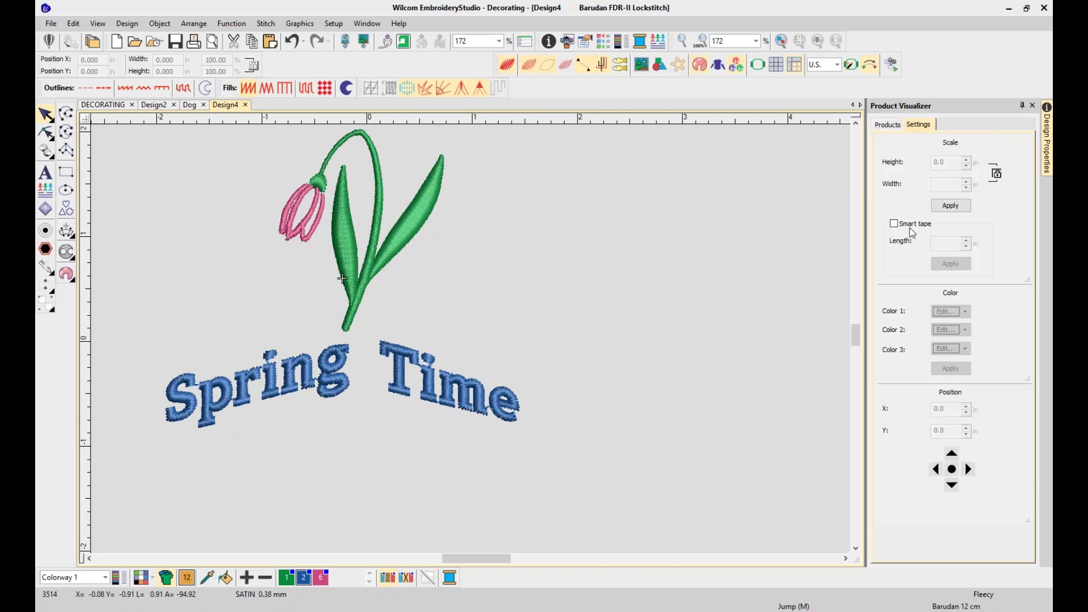
left_click(894, 127)
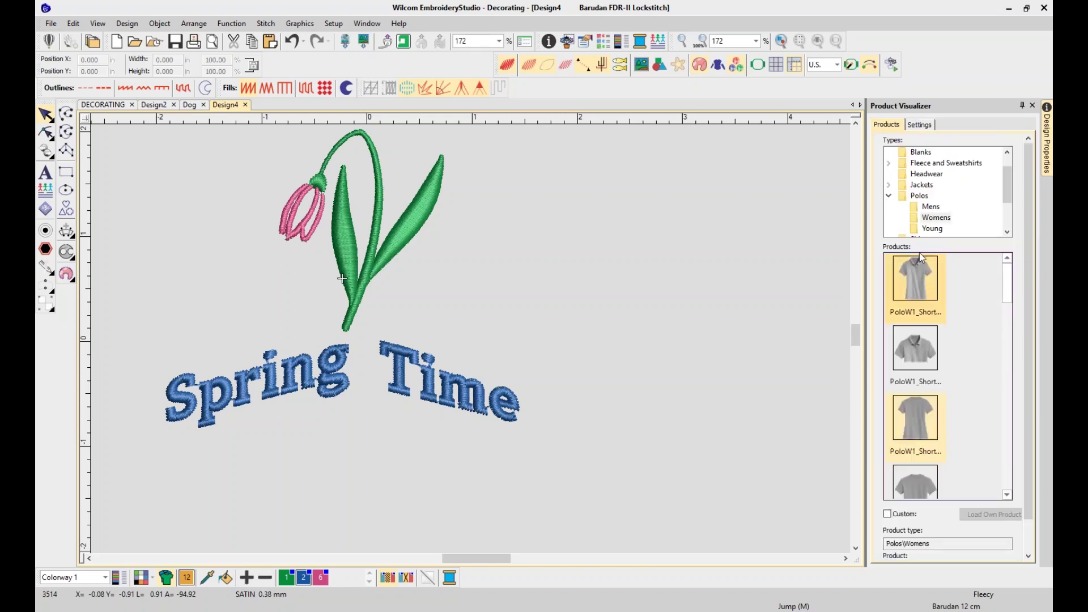
left_click(931, 207)
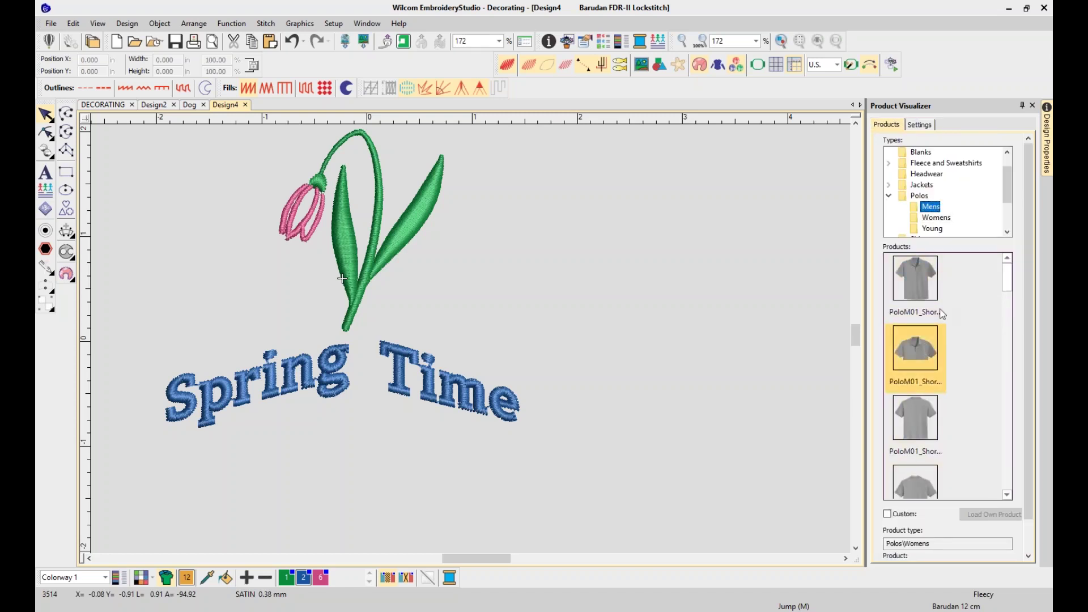
left_click(918, 126)
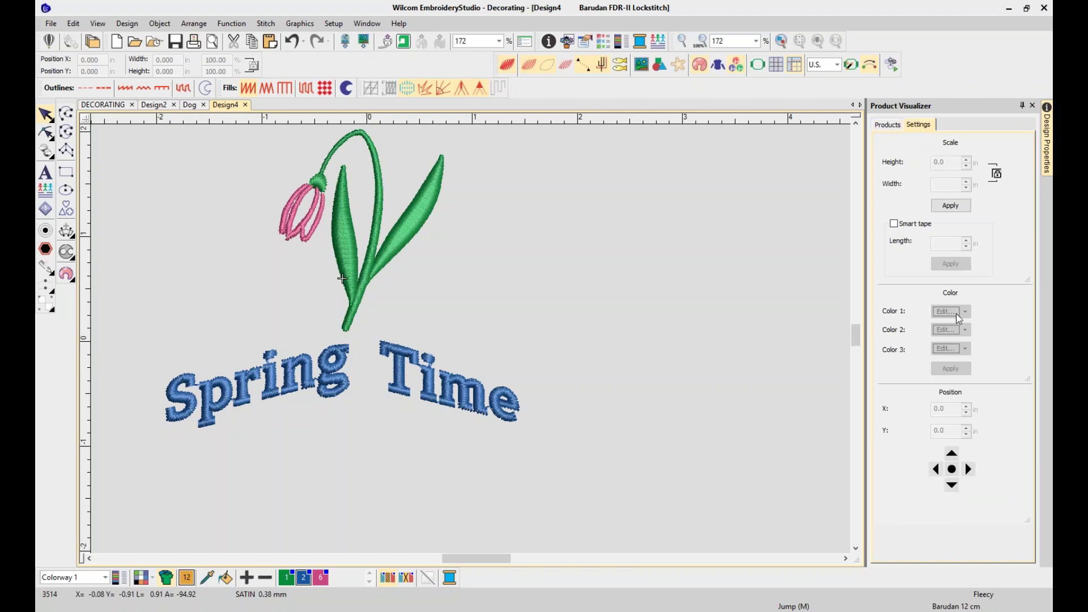
left_click(887, 125)
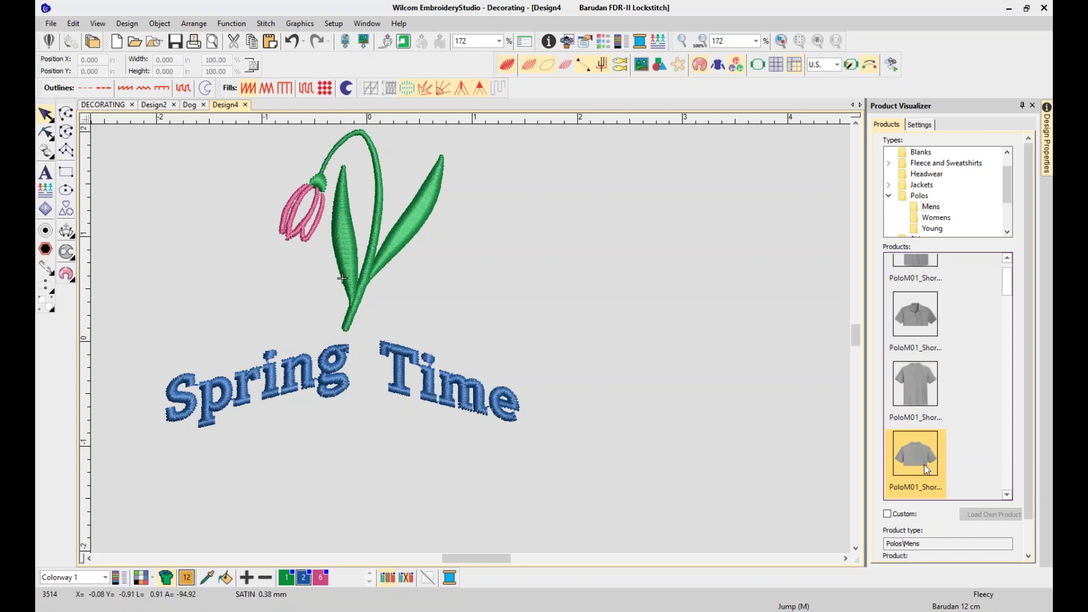
left_click(919, 386)
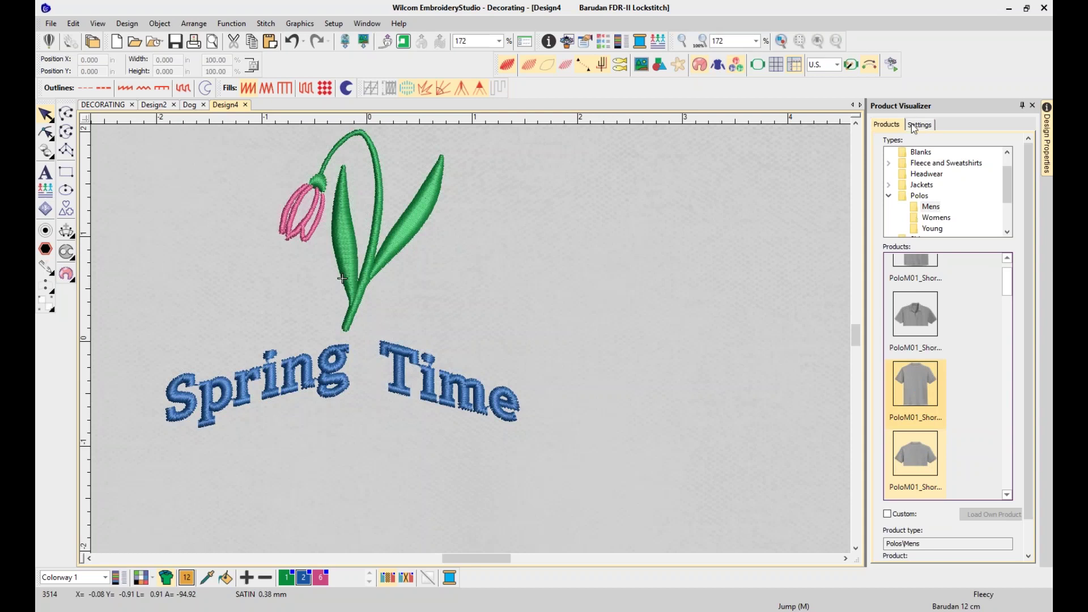
- Apply dark red as the polo's Color 1 and drag the tulip design up under the collar
left_click(920, 125)
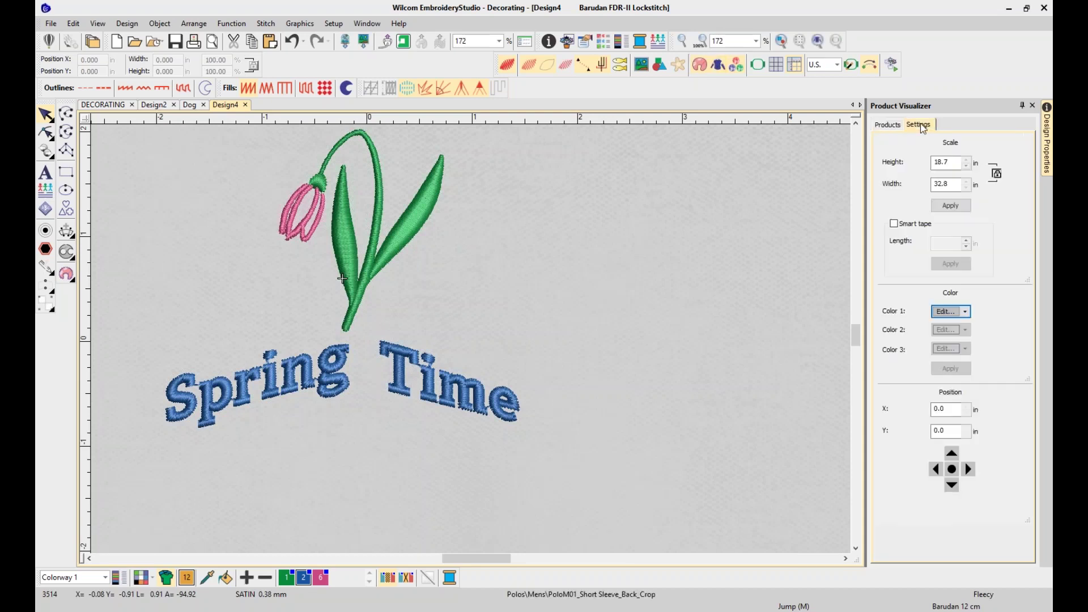
left_click(953, 311)
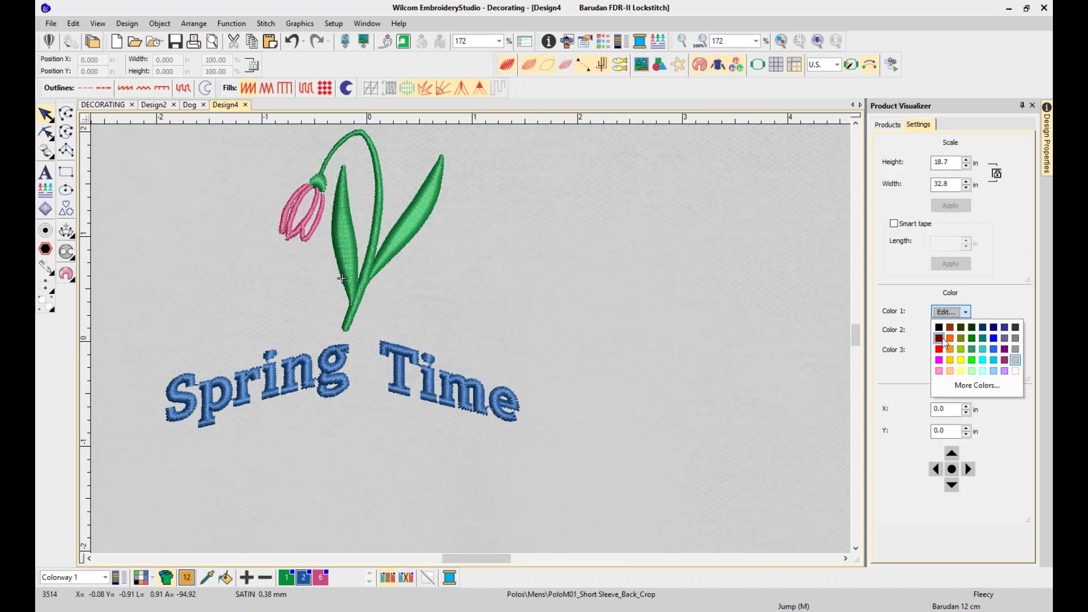
left_click(939, 338)
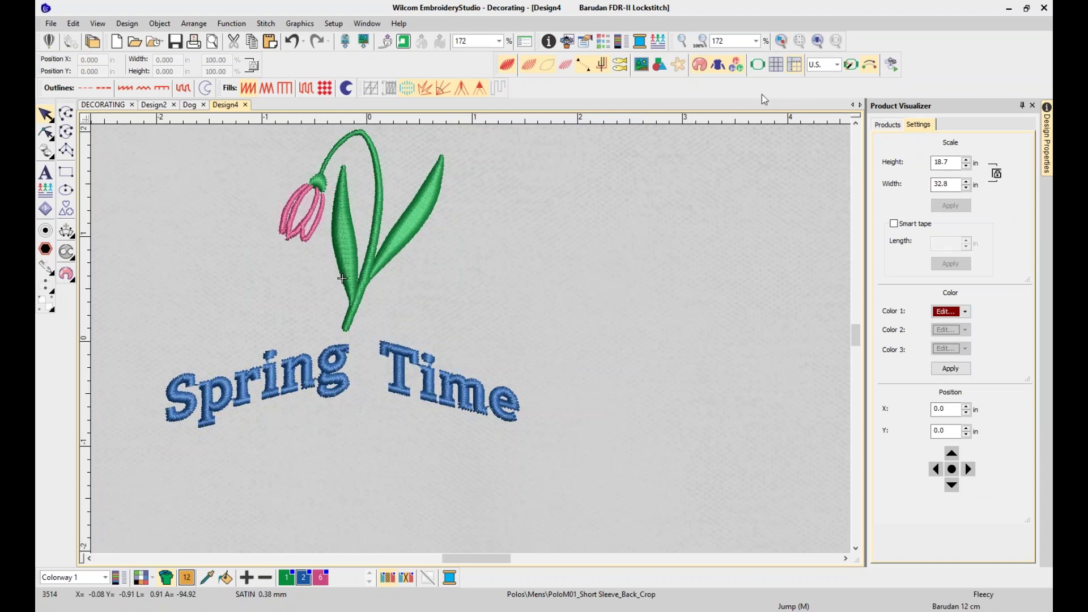
left_click(818, 43)
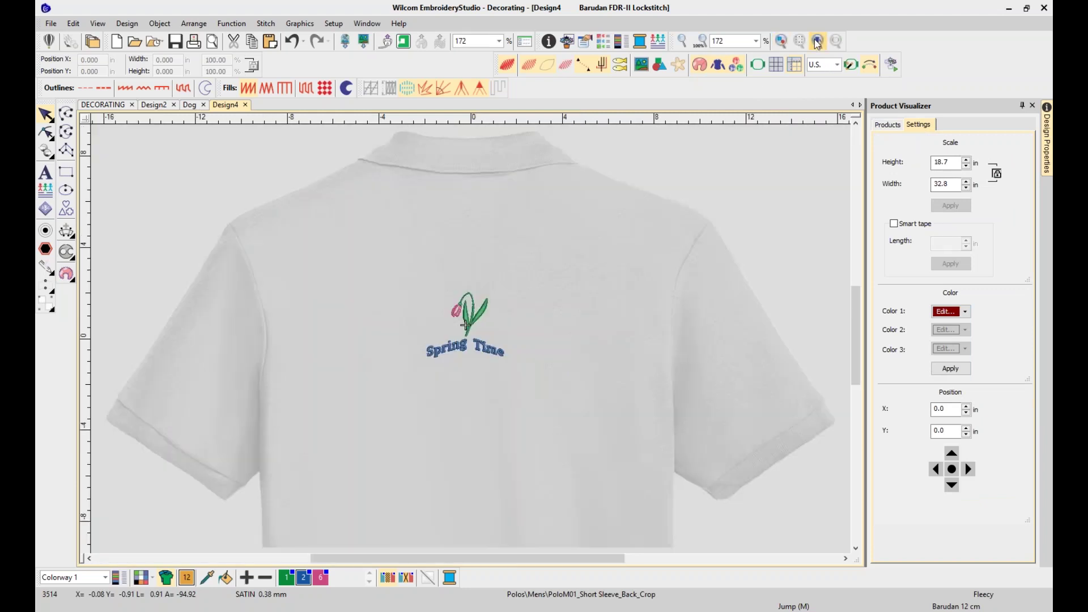
left_click(960, 373)
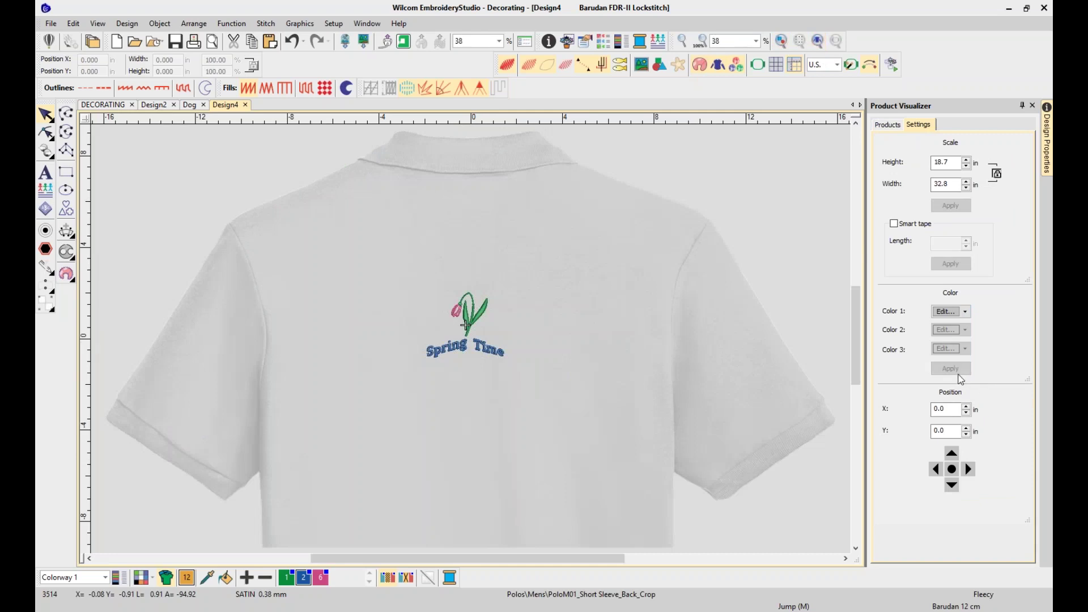
left_click(965, 312)
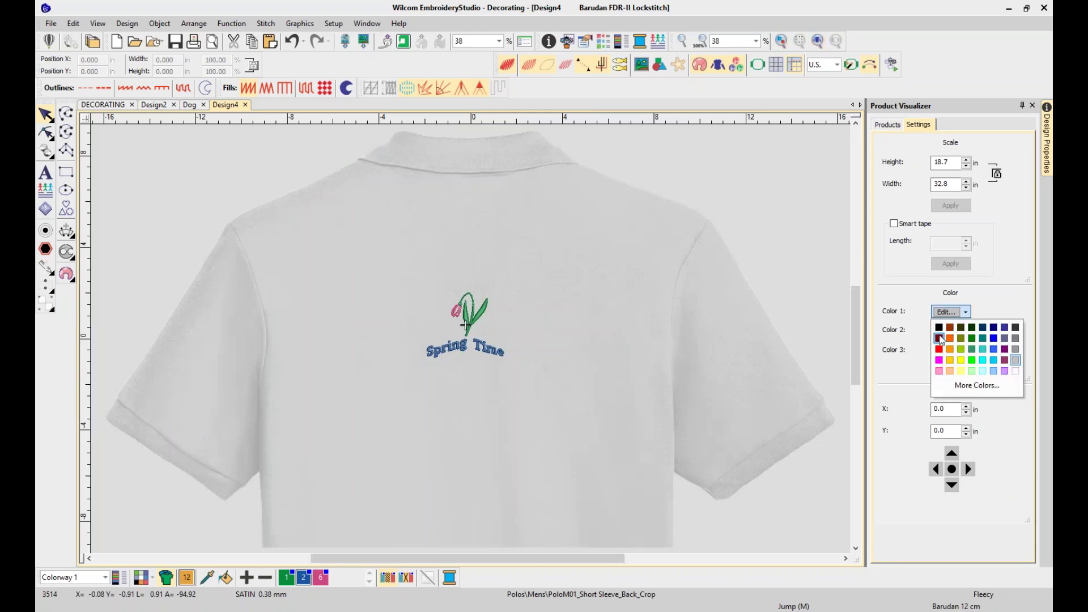
left_click(939, 338)
left_click(951, 369)
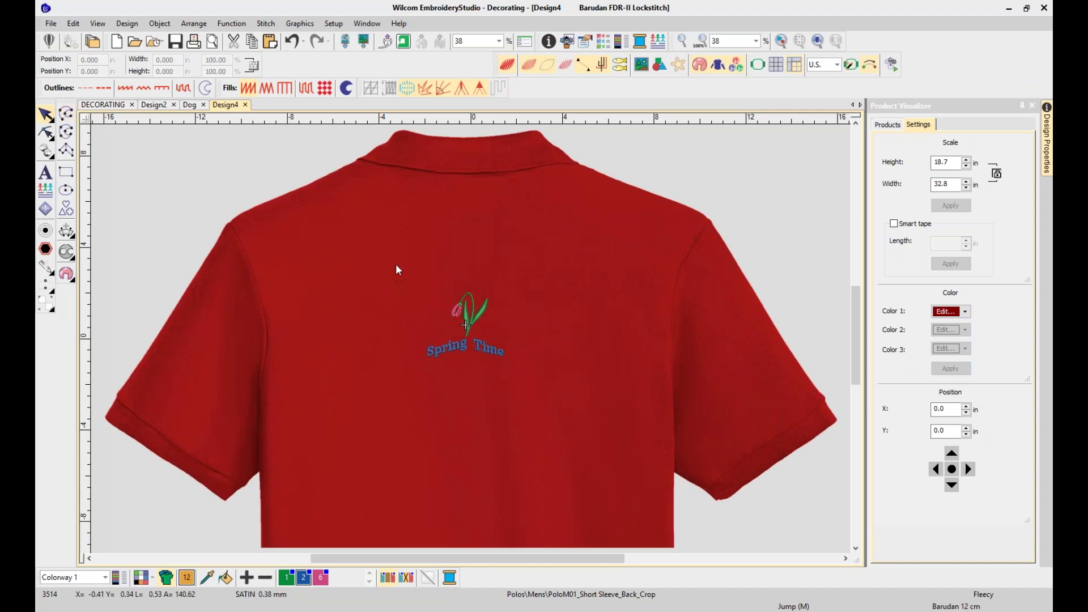
left_click(479, 315)
left_click_drag(476, 311, 479, 195)
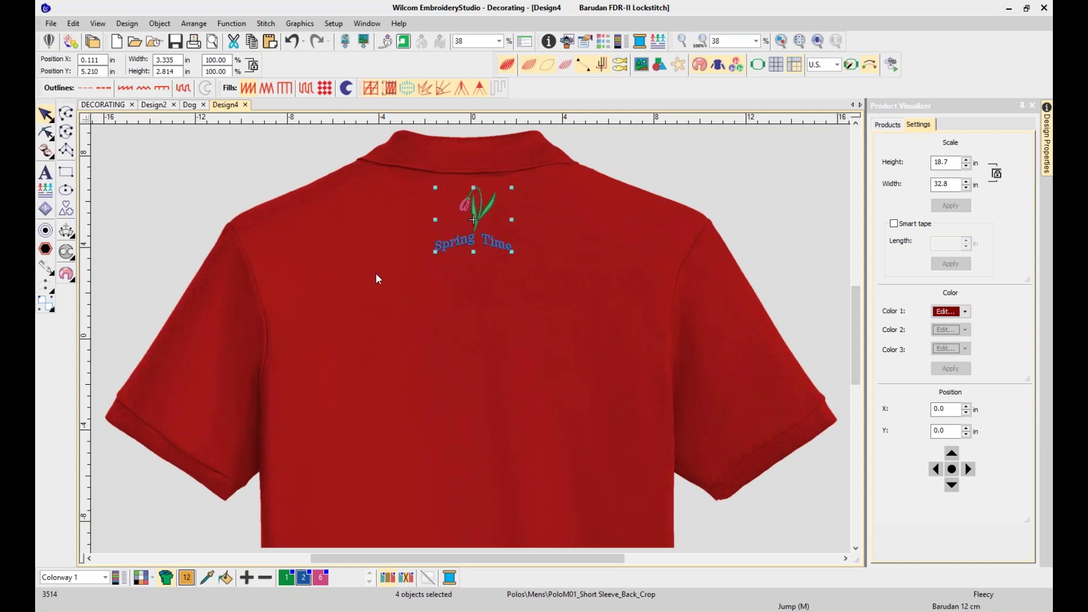
- Browse Blanks > Accessories and preview the design on the Handbag01 tote
left_click(886, 126)
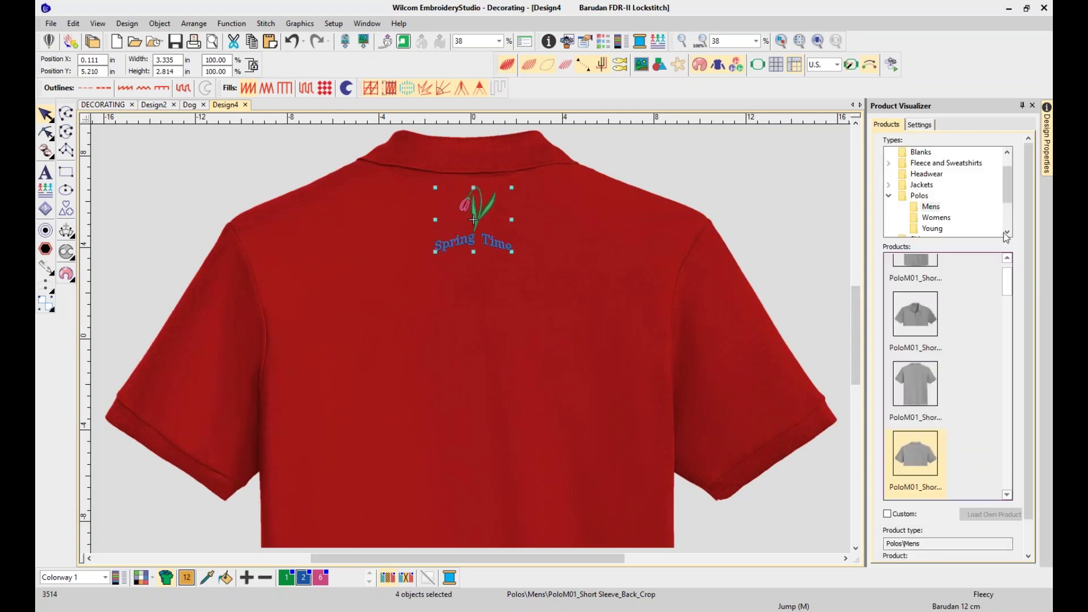
scroll(1009, 172, "up", 2)
left_click(919, 174)
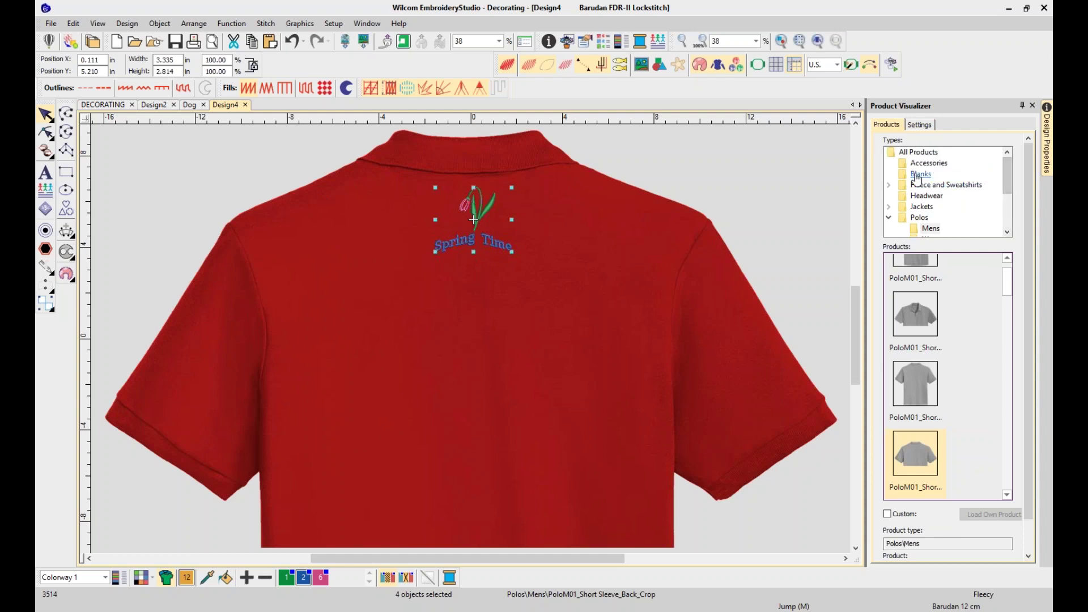
left_click(929, 163)
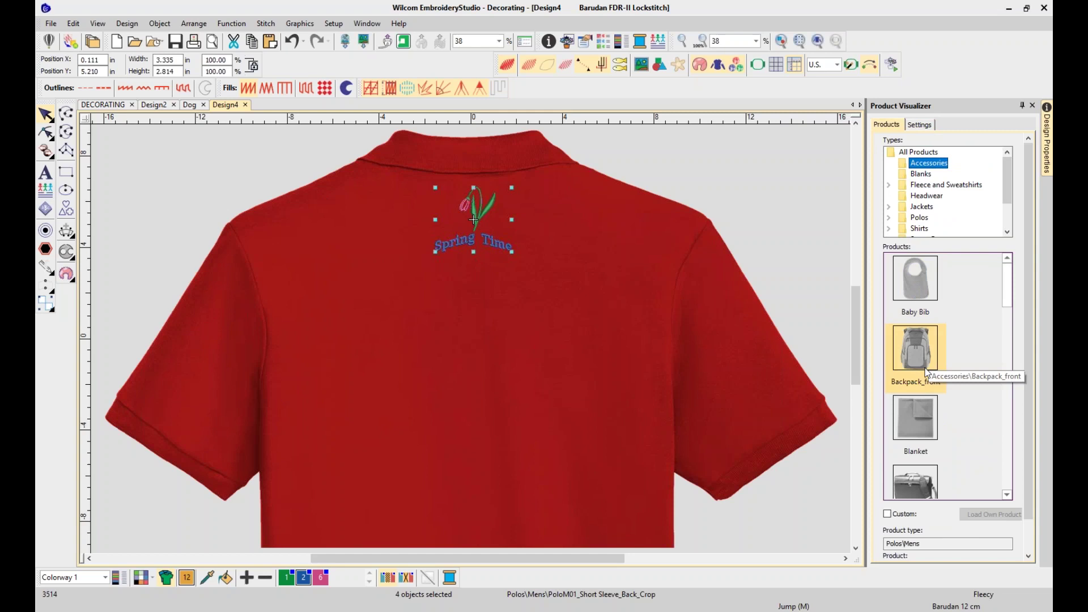
left_click(1008, 496)
left_click(1008, 496)
left_click(1008, 496)
left_click(1008, 496)
left_click(1008, 496)
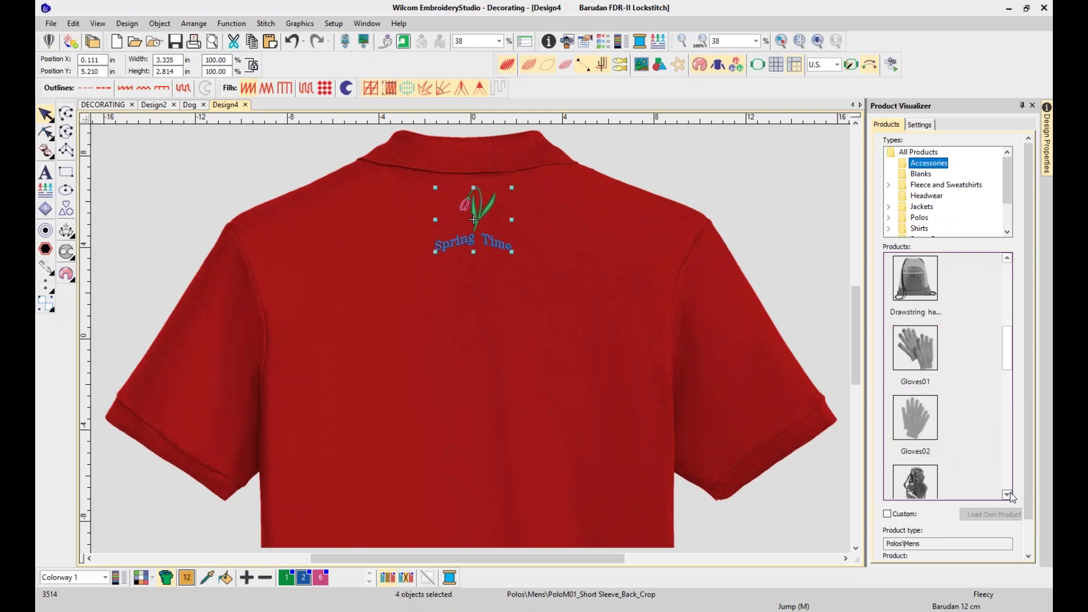
left_click(1008, 495)
left_click_drag(1010, 368, 1009, 379)
left_click(909, 427)
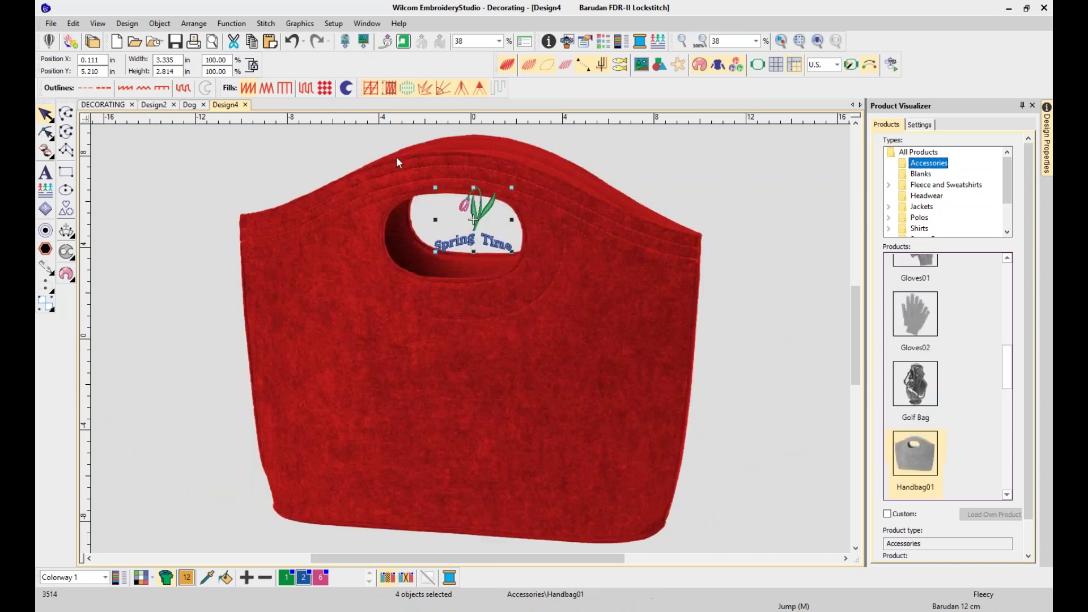
- Move the design down onto the bag's front, deselect it, and close the visualizer
left_click(487, 239)
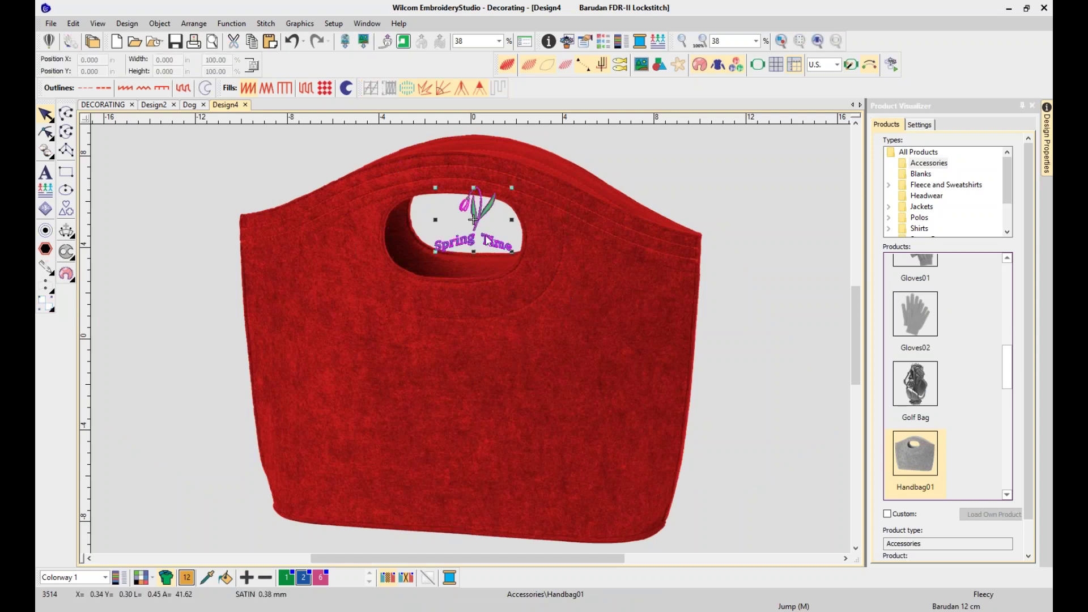
left_click_drag(481, 350, 457, 383)
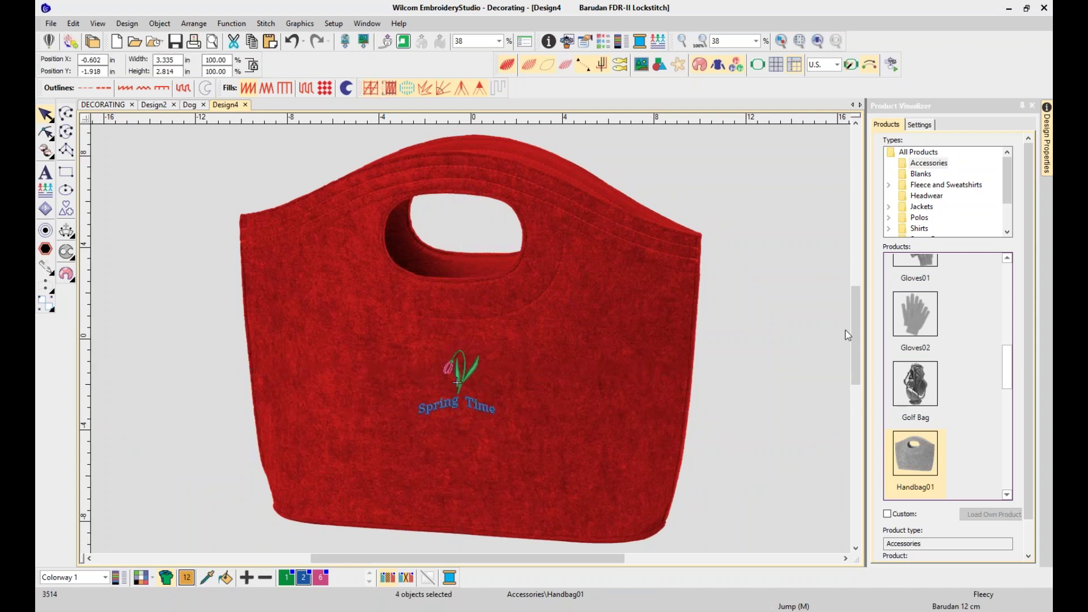
left_click(746, 225)
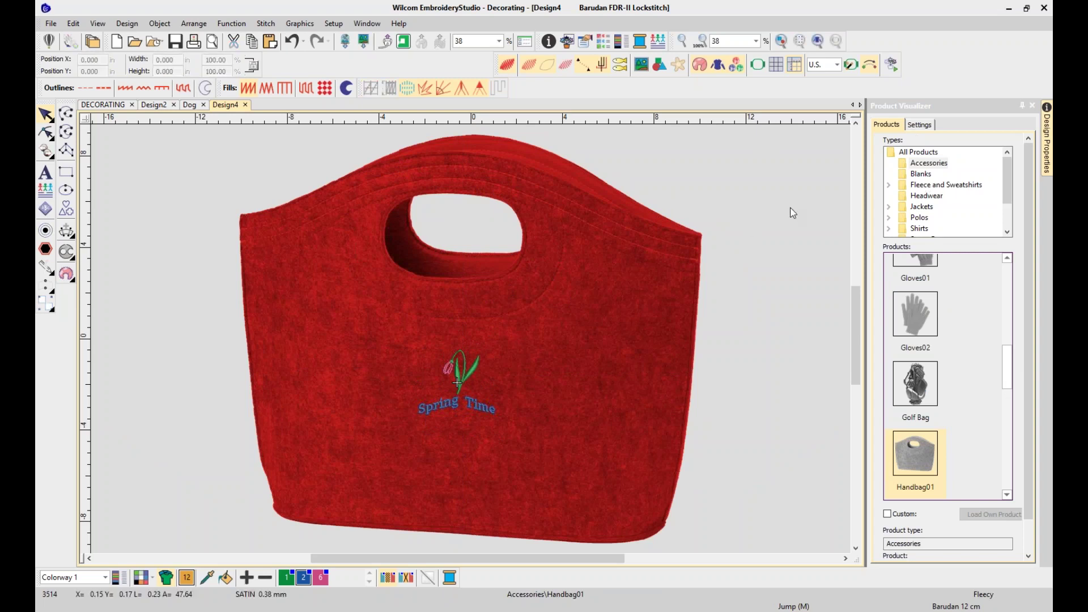
left_click(1035, 103)
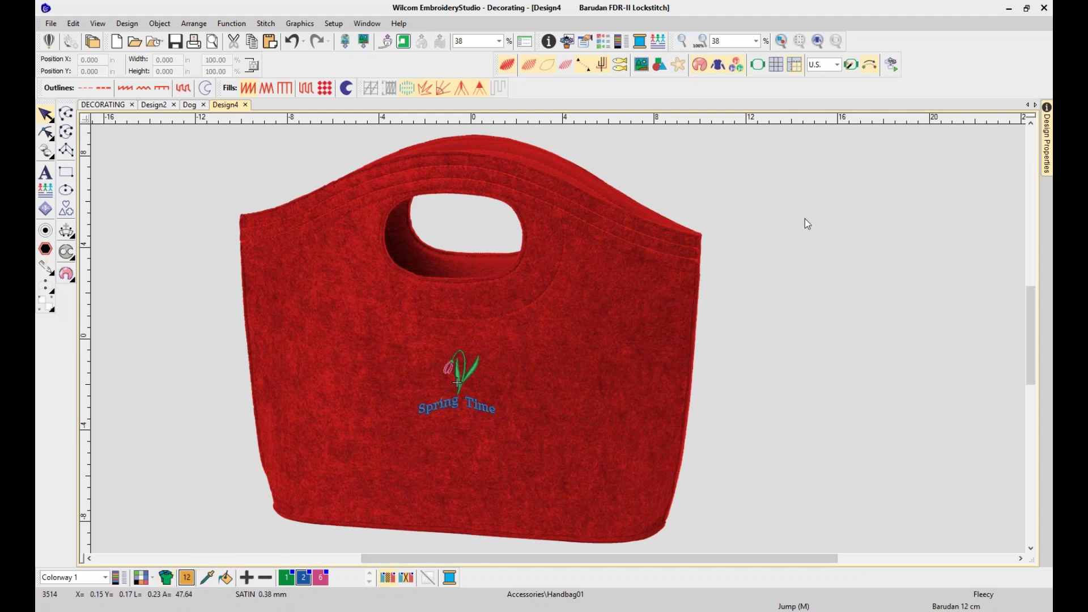
- Show the Order tab of Design Properties and open the Save As dialog
left_click(549, 42)
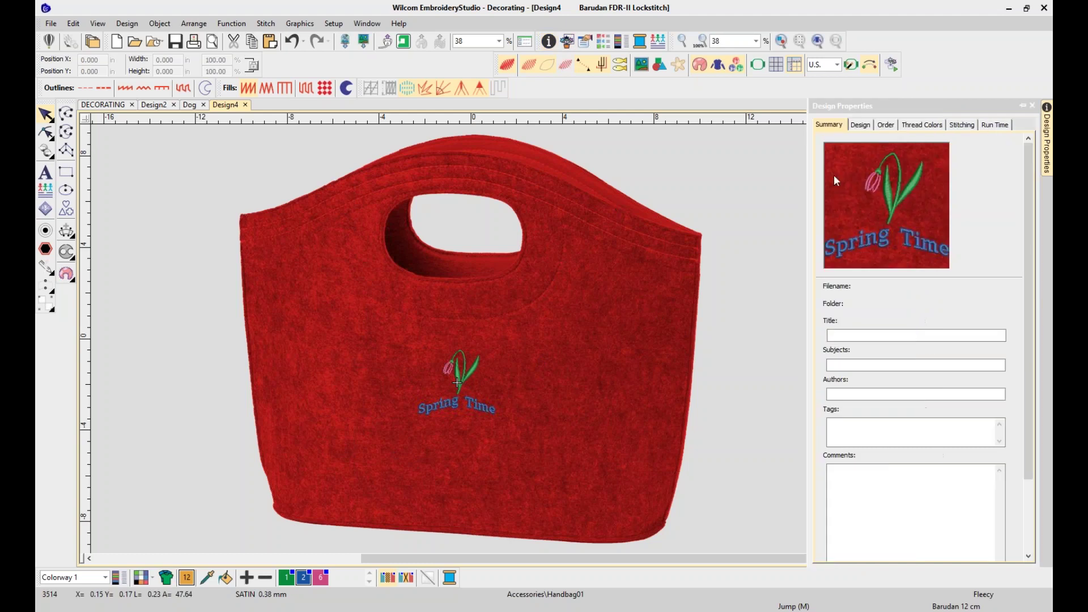
left_click(886, 125)
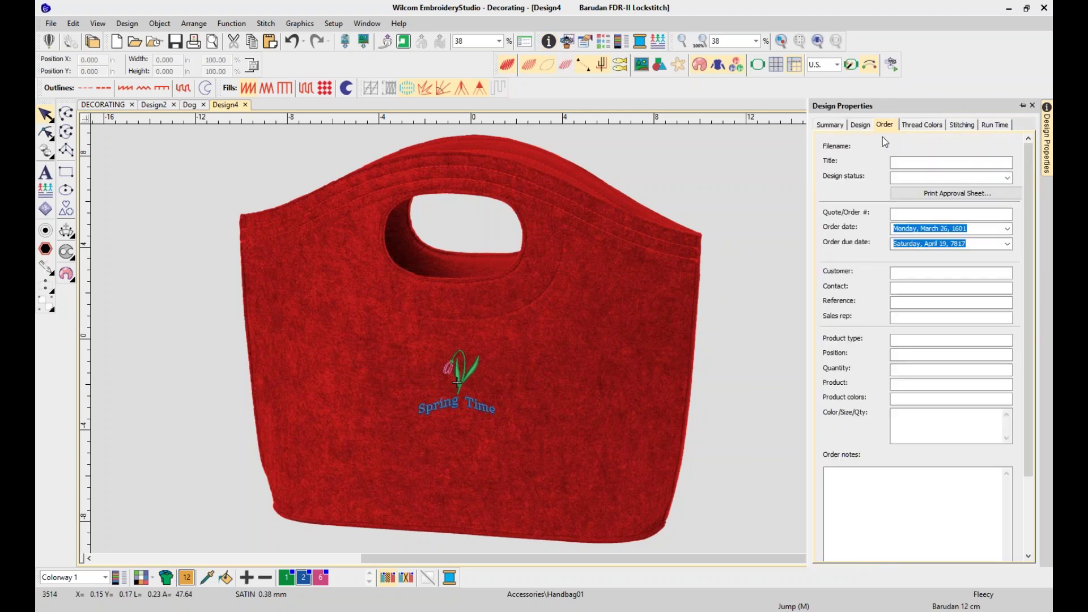
left_click(679, 182)
left_click(50, 24)
left_click(79, 126)
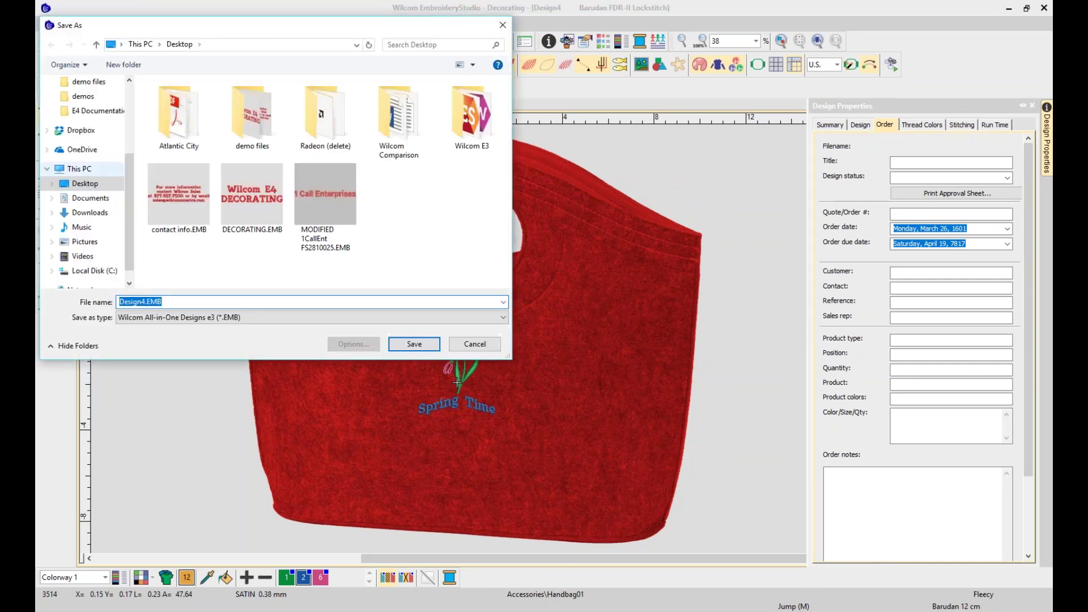
- Save the design as 'spring' in C:\Users\Public\Public Embroidery
scroll(129, 202, "up", 3)
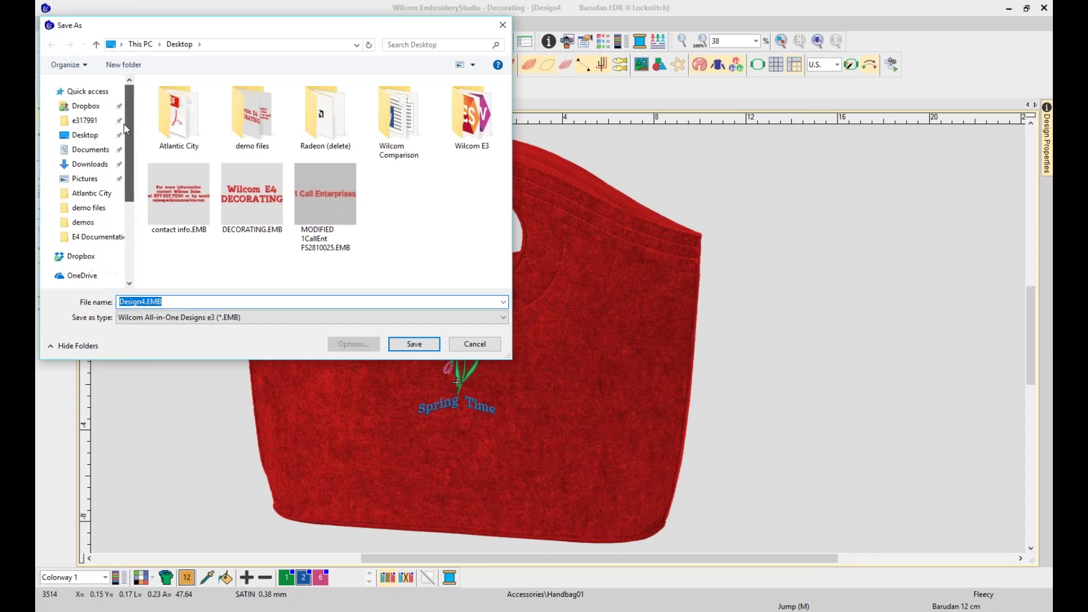
scroll(127, 129, "down", 5)
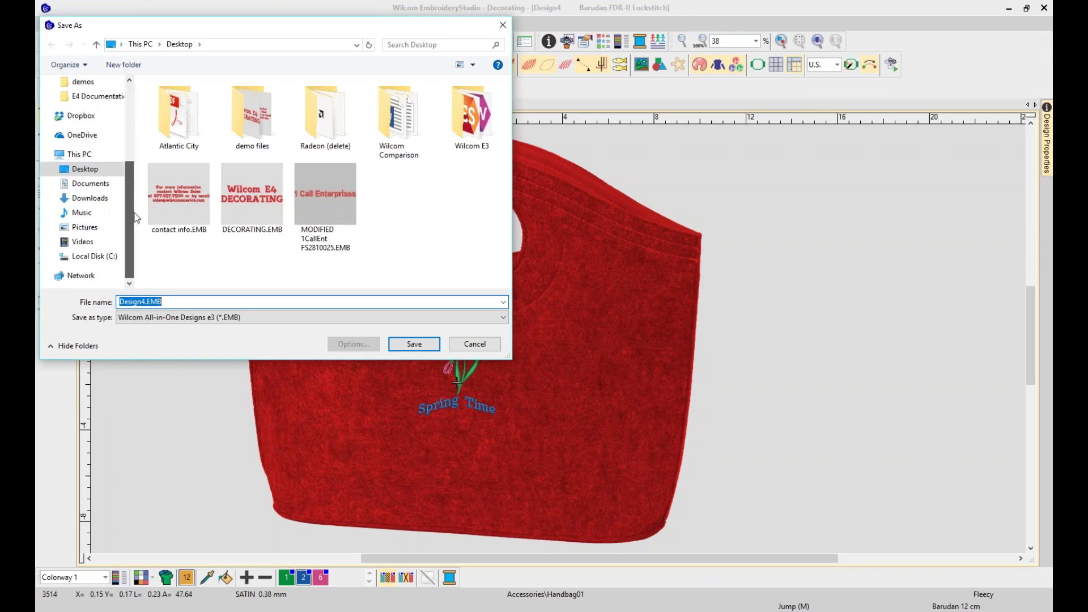
left_click(94, 256)
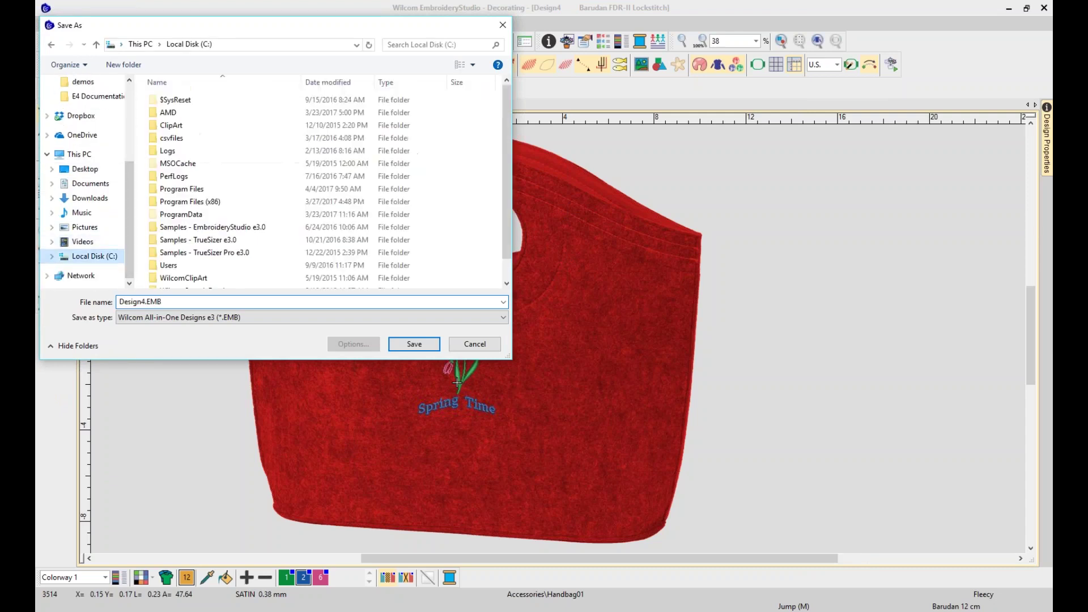
double_click(191, 267)
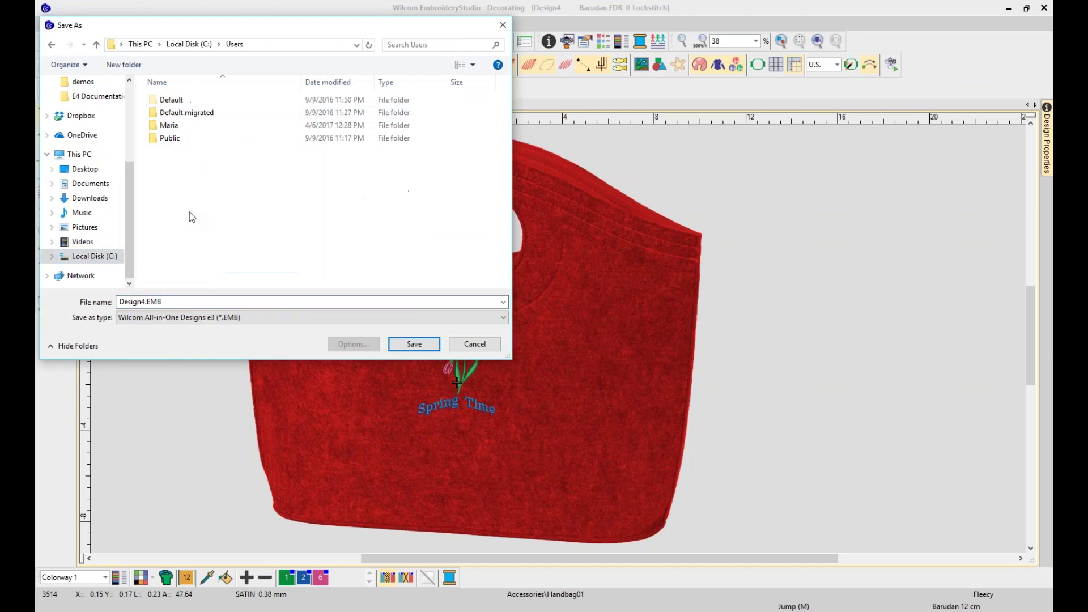
double_click(182, 139)
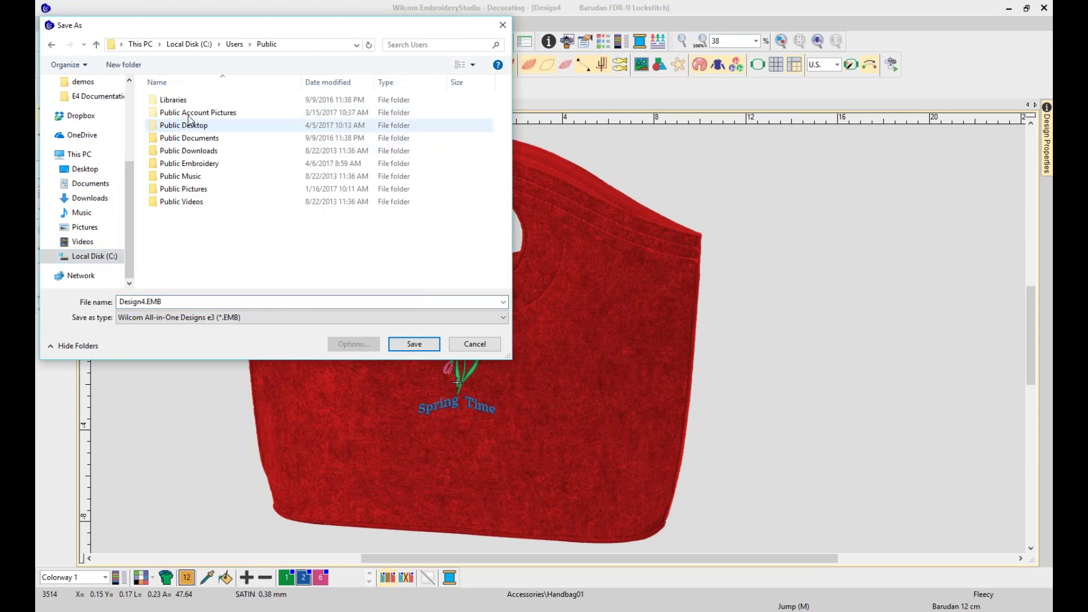
double_click(208, 165)
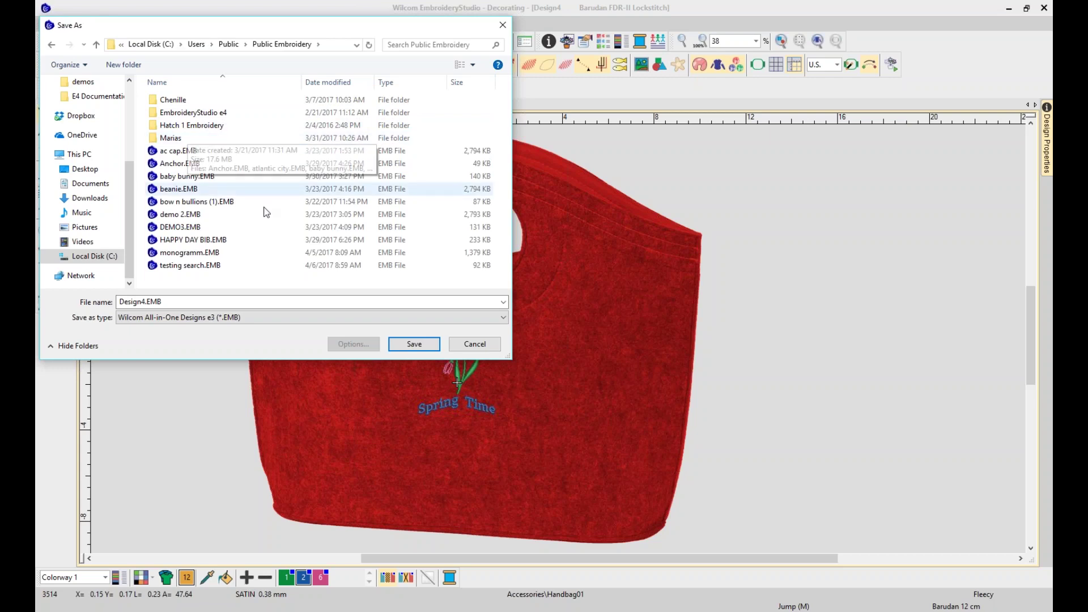
type("hand")
key("BackSpace")
key("BackSpace")
key("BackSpace")
key("BackSpace")
type("sprin")
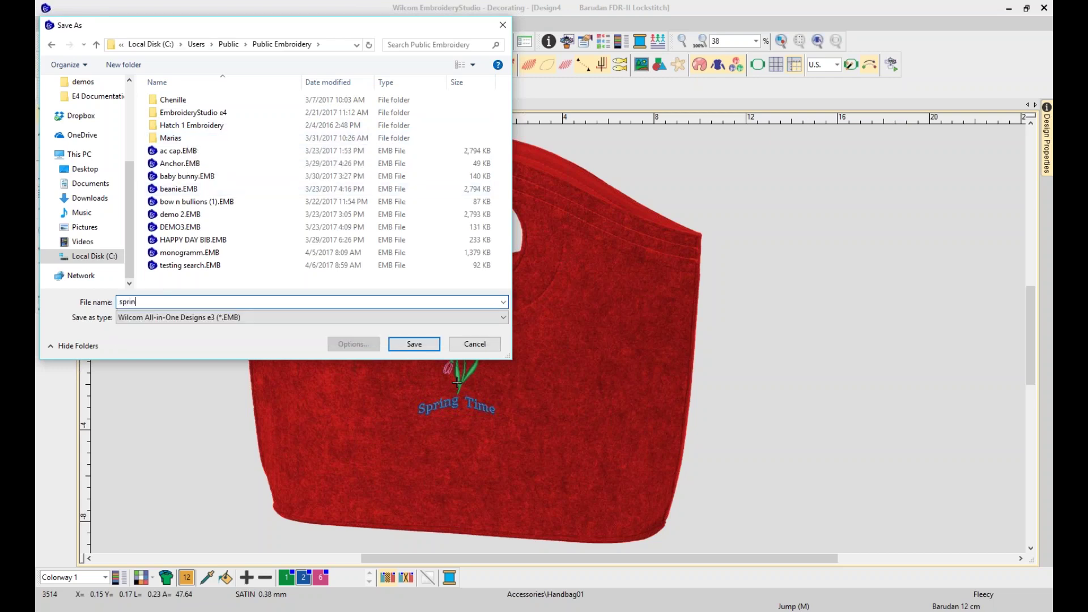
type("g")
key("Return")
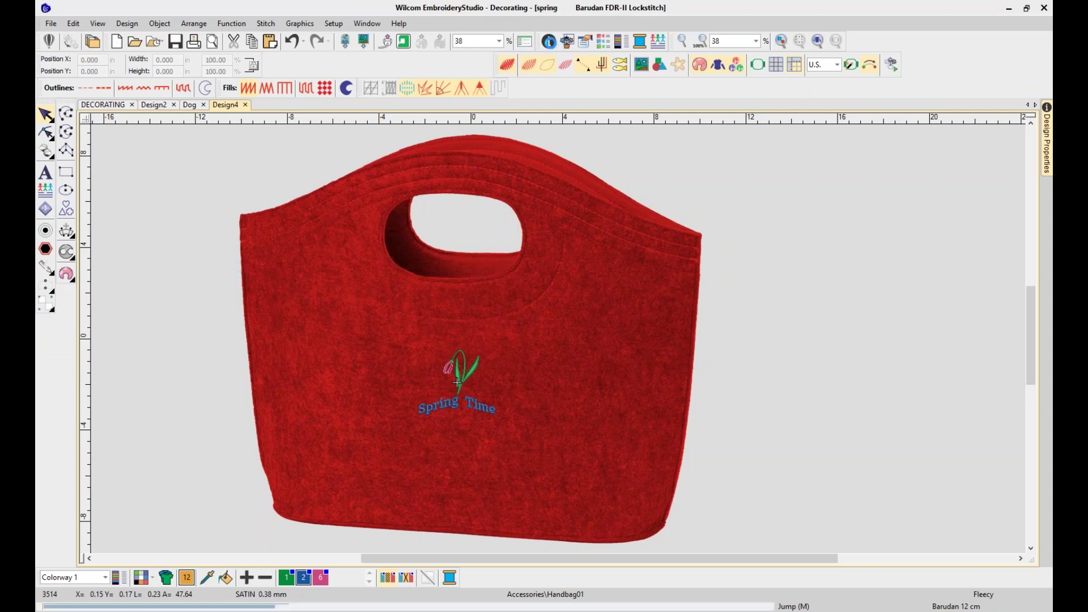
- Reopen Design Properties, set status to 1-Requested, and enter the order number
left_click(572, 341)
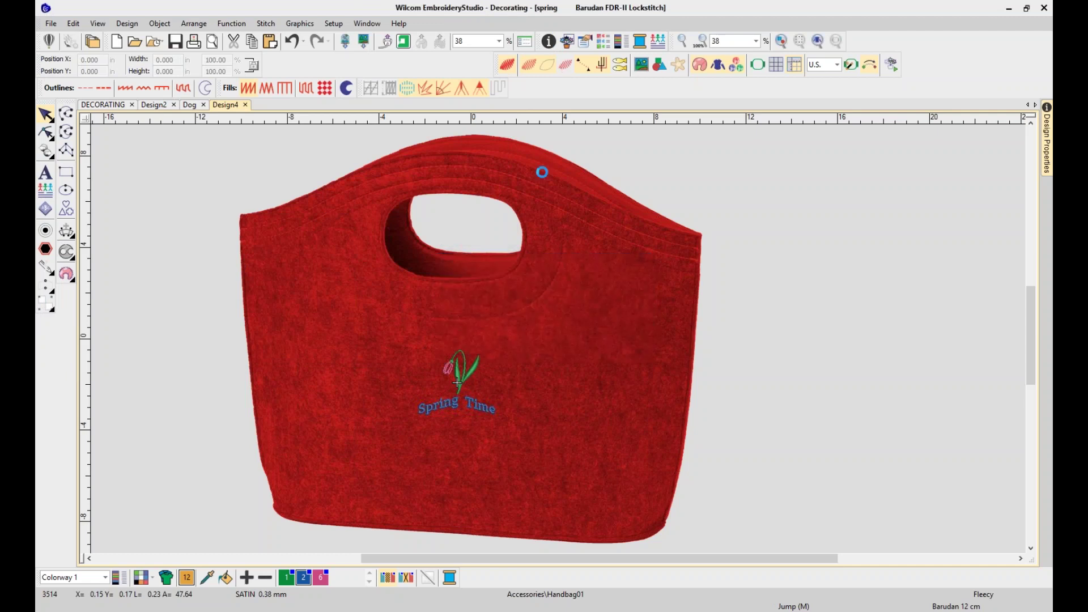
left_click(549, 40)
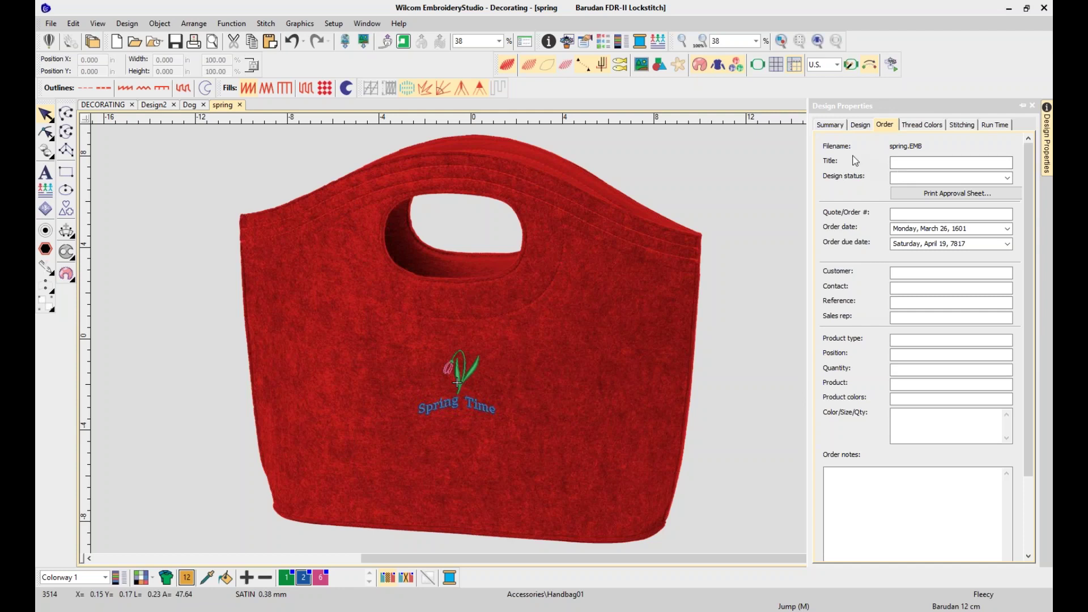
left_click(893, 162)
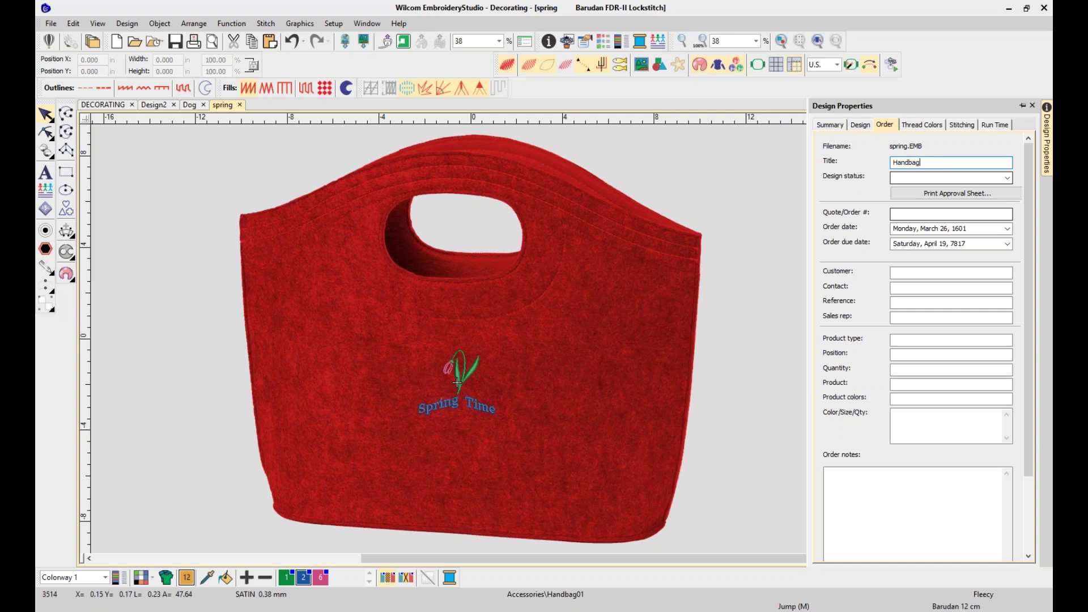
left_click(908, 178)
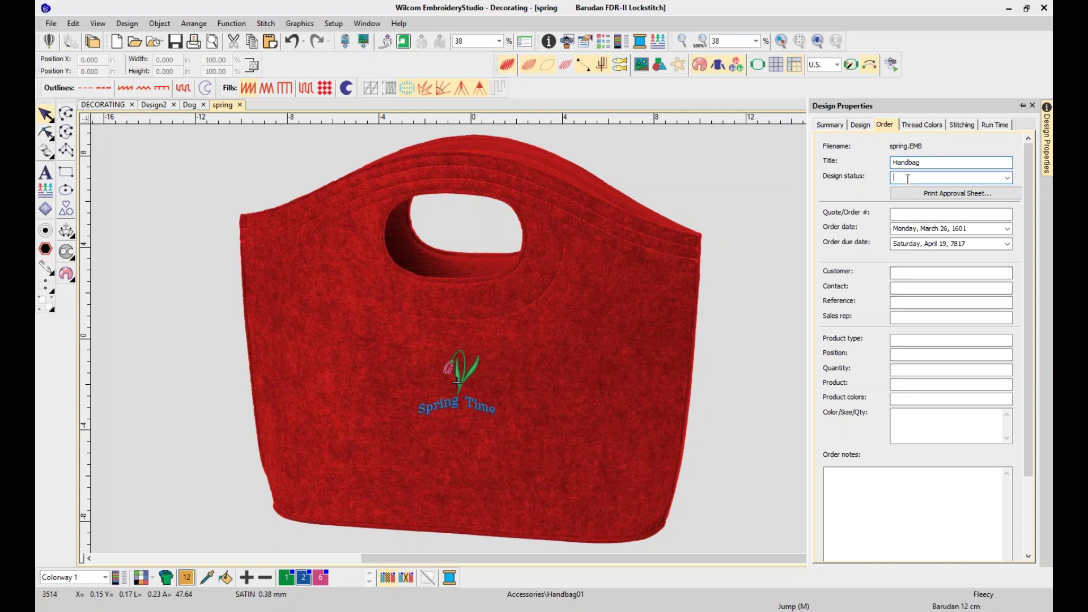
left_click(1009, 178)
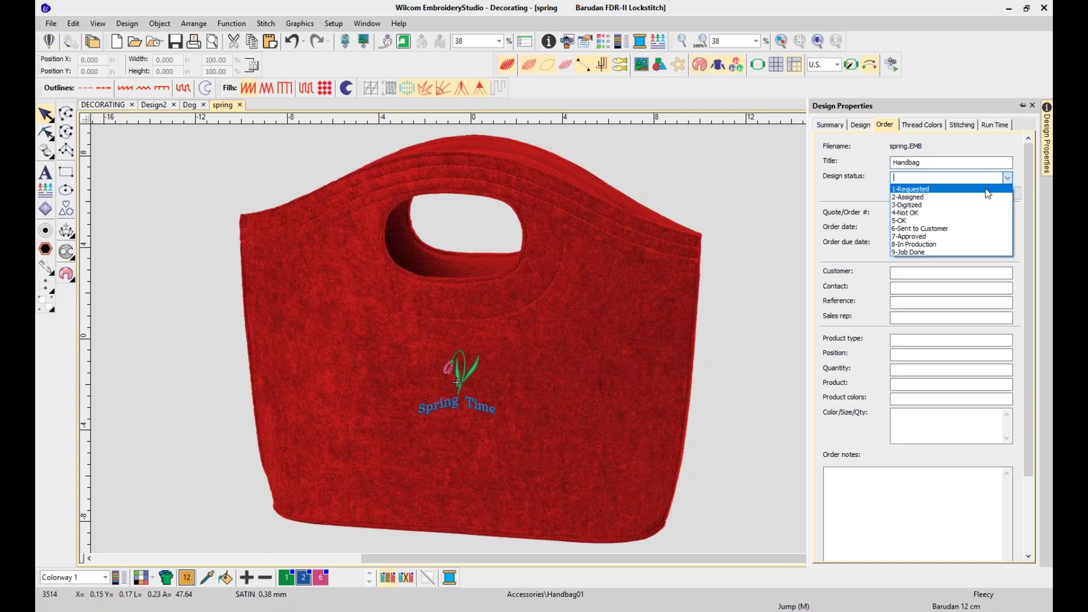
left_click(915, 190)
left_click(908, 214)
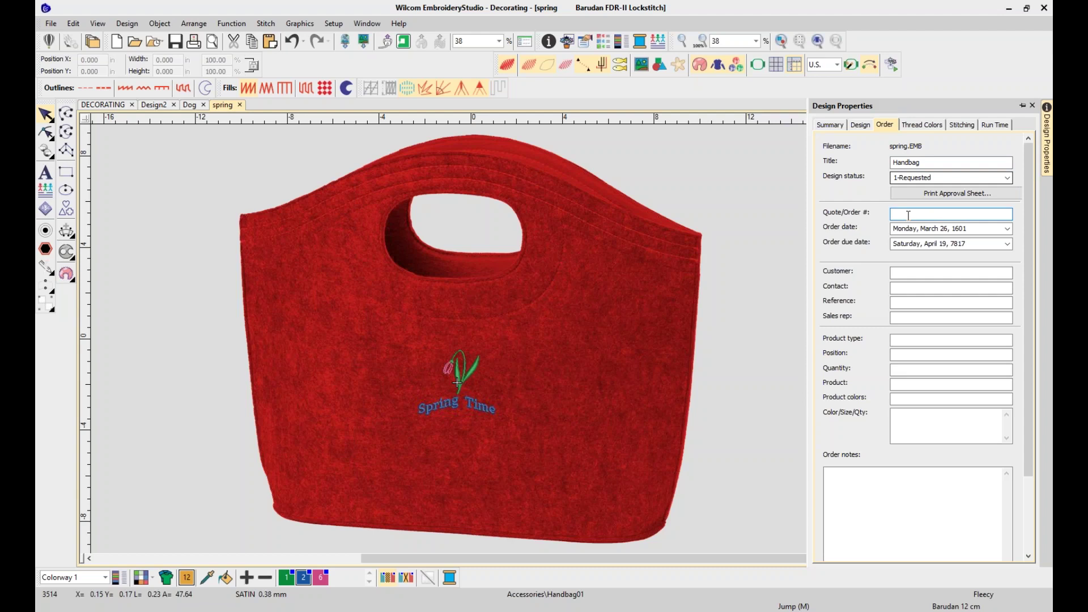
type("5579")
- Enter the customer's company and contact name, plus their phone number
left_click(907, 274)
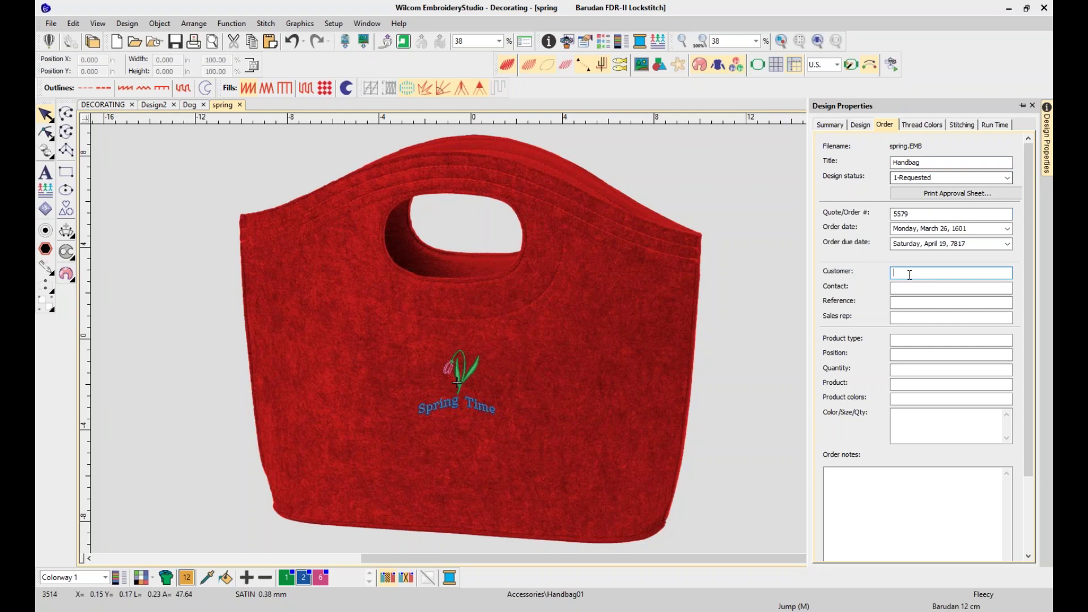
type("Bags R usMAr")
key("BackSpace")
key("BackSpace")
type("aria")
key("Tab")
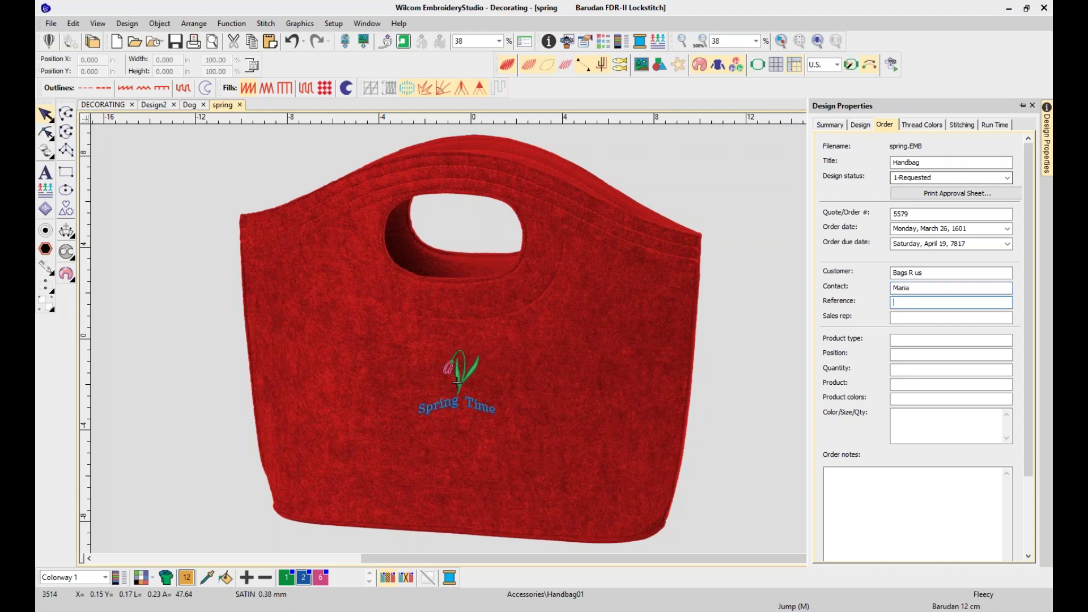
- Fill in Hand Bag, center front, quantity 5, Maroon colours and Color/Size/Qty 5
left_click(900, 340)
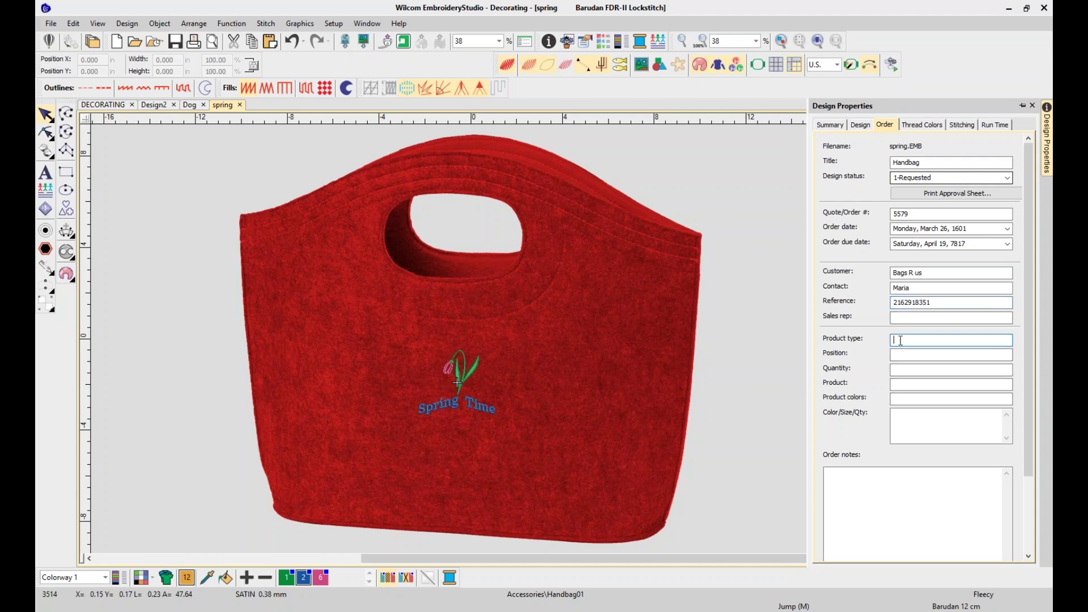
type("Hand Bag")
key("Tab")
type("center f")
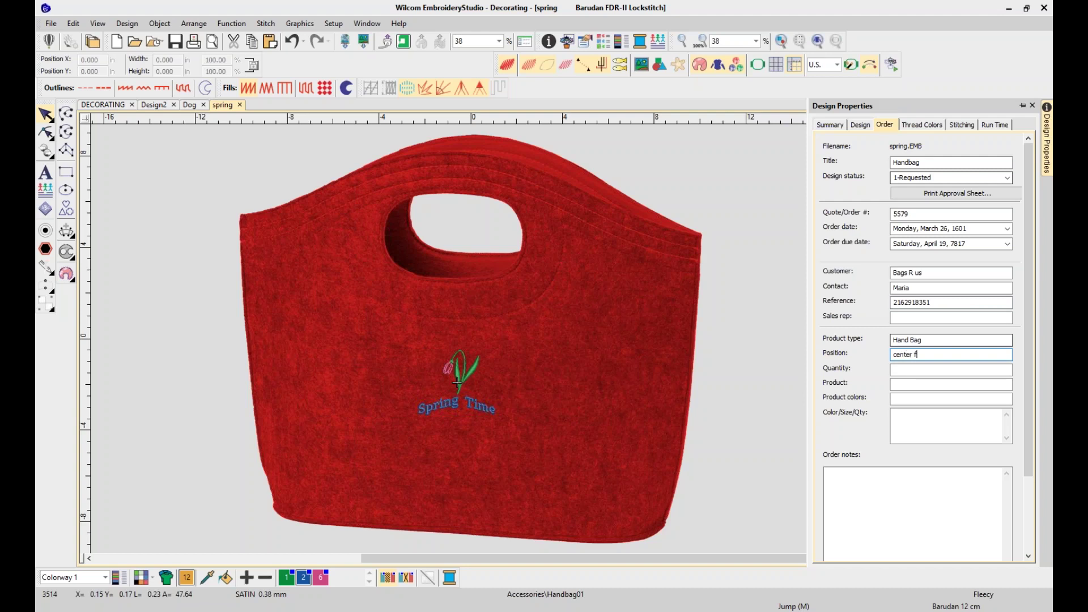
type("ront")
key("Tab")
type("5")
key("Tab")
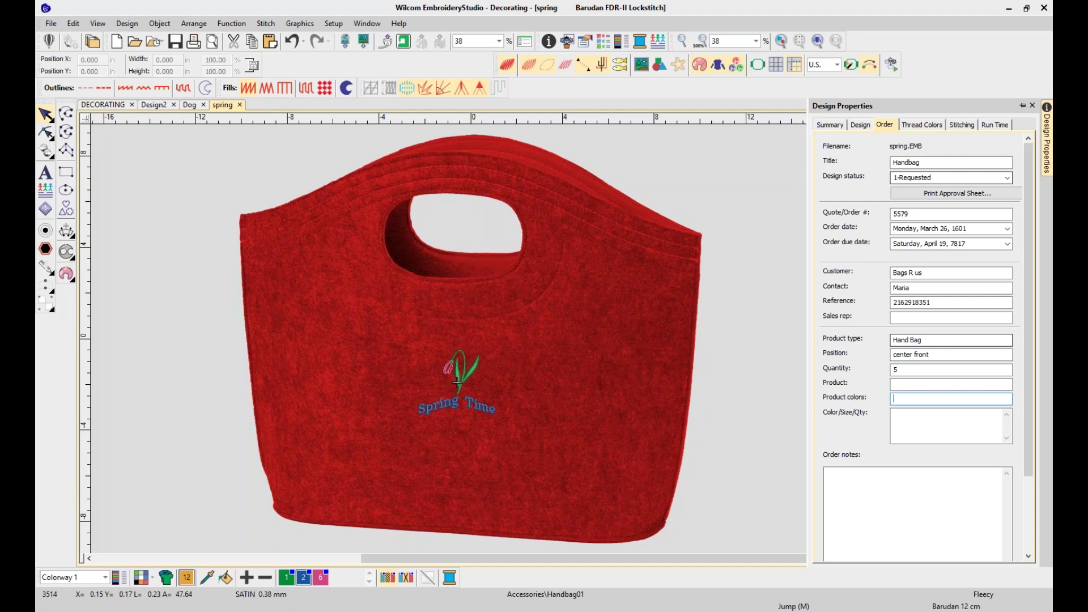
type("Maroon")
key("Tab")
type("5")
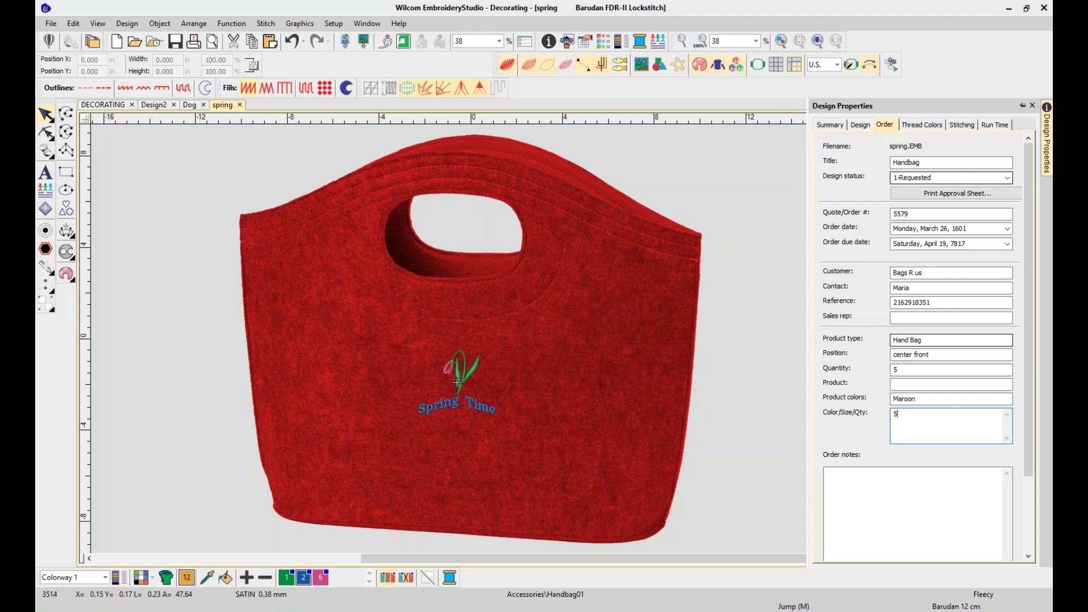
left_click(912, 513)
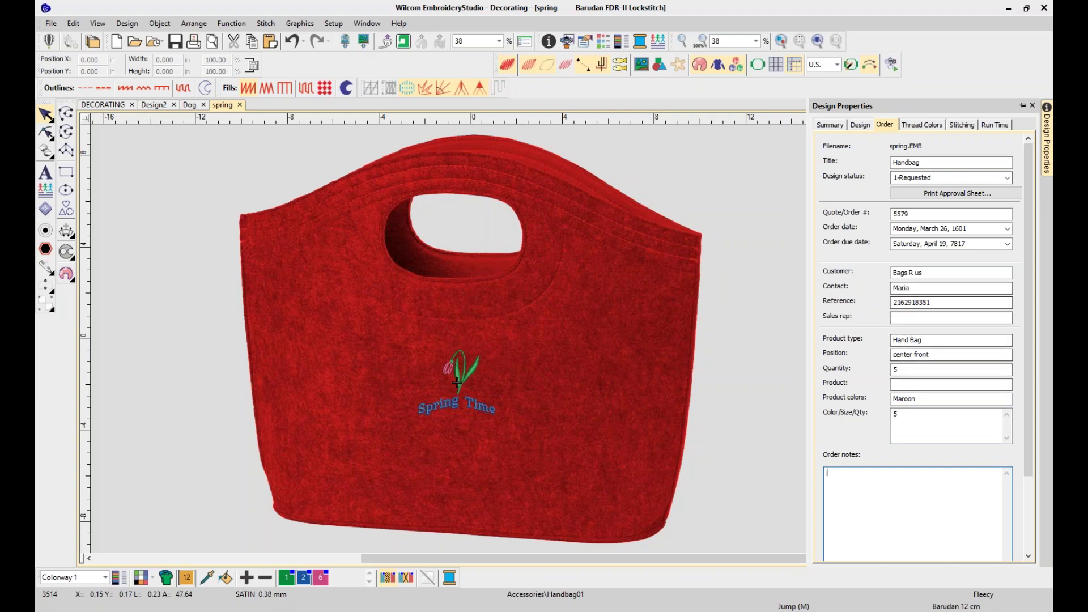
- Add the tags 'spring time, bags' in the Summary tab and save the design
left_click(831, 128)
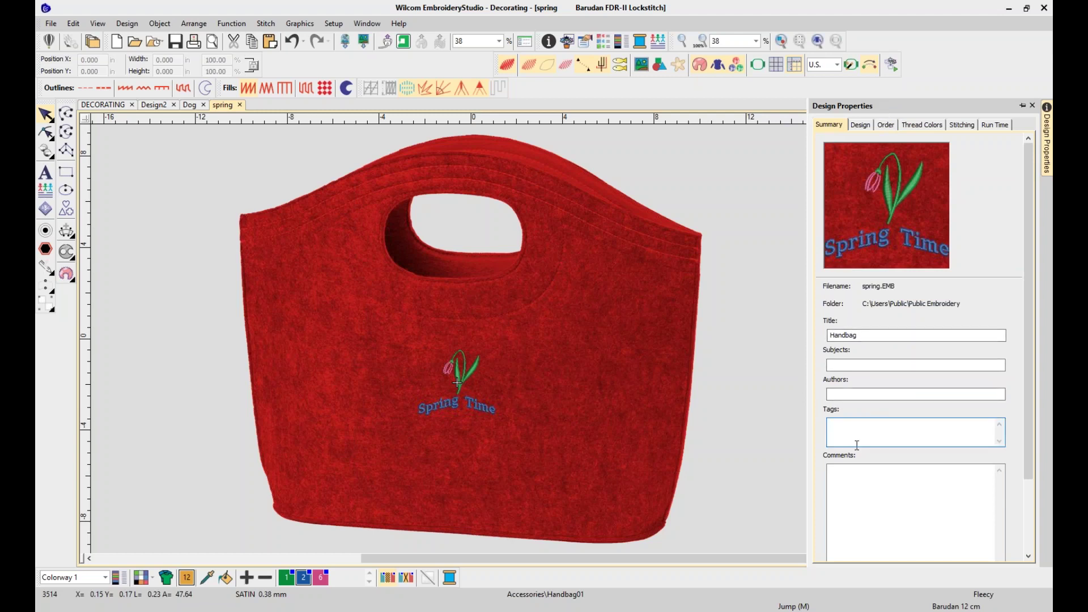
type("spring time, bags")
left_click(762, 207)
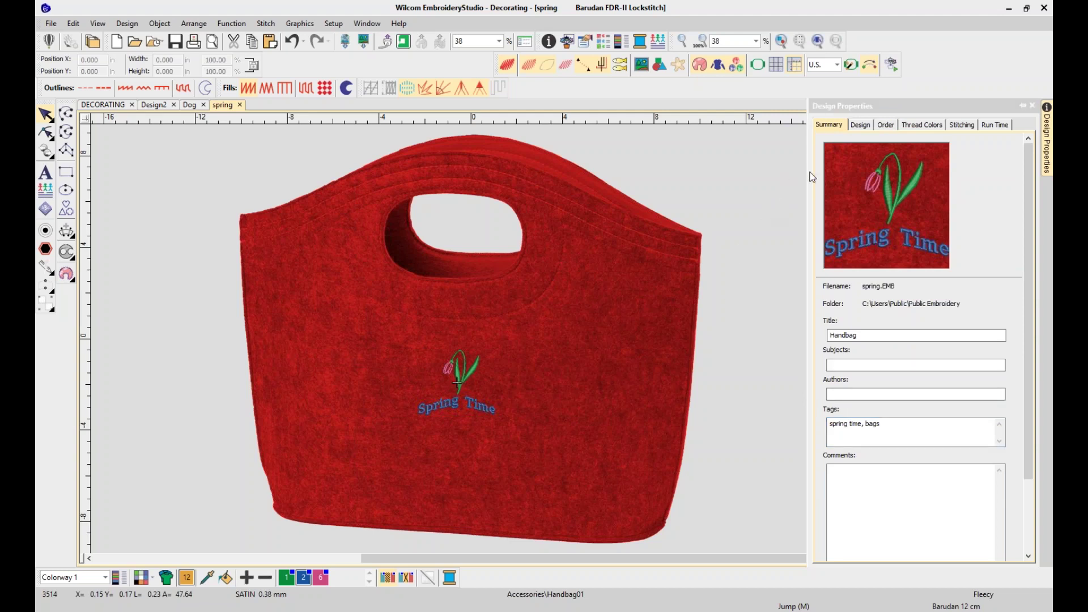
left_click(884, 126)
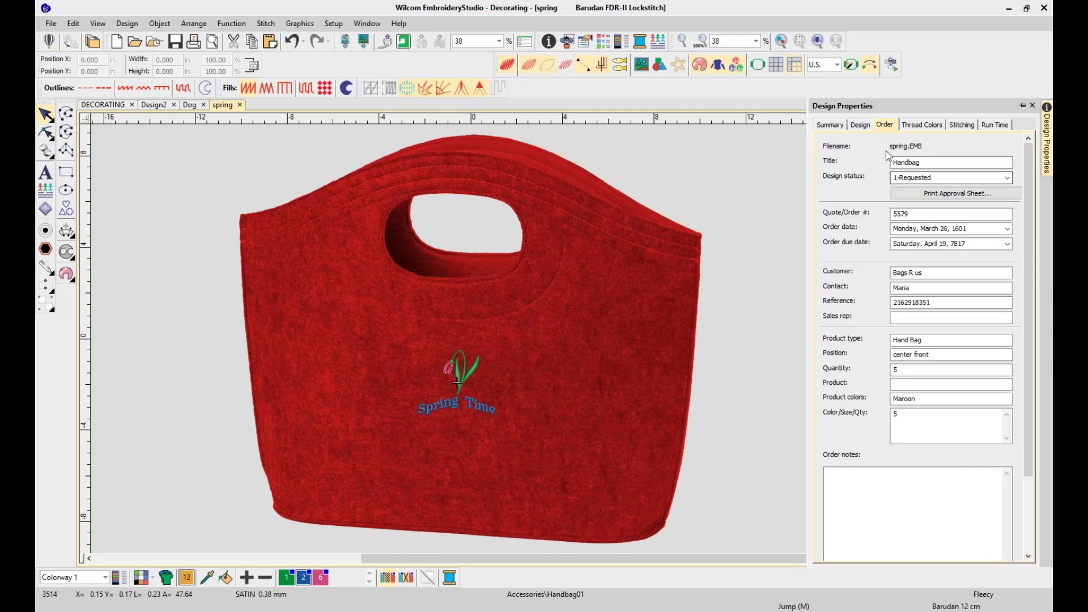
left_click(51, 24)
left_click(68, 109)
- Preview both pages of the spring design's approval sheet, zoomed in, then close the preview
left_click(947, 194)
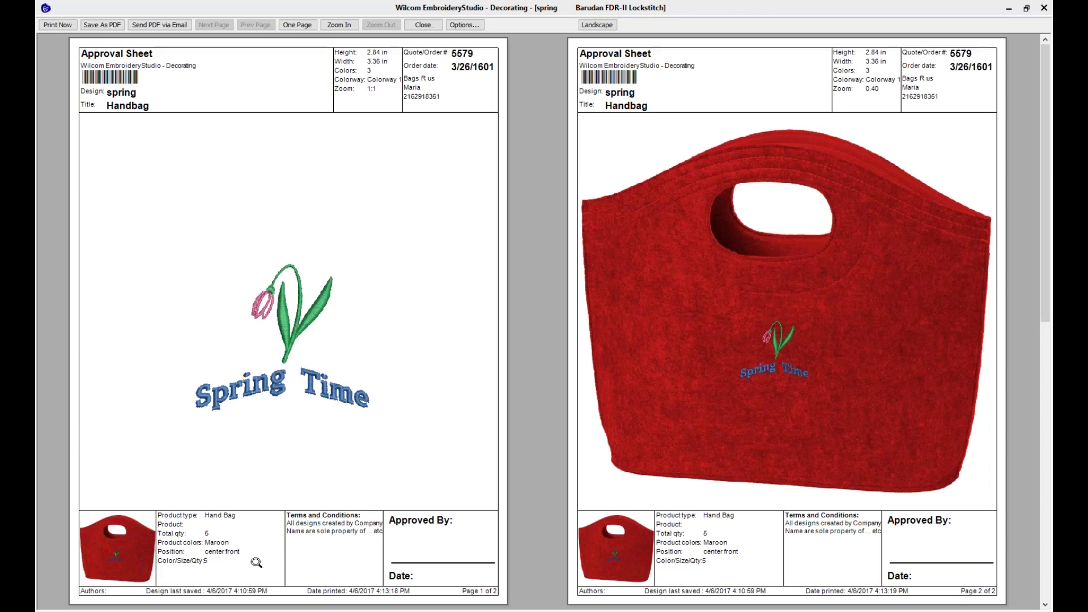
left_click(237, 556)
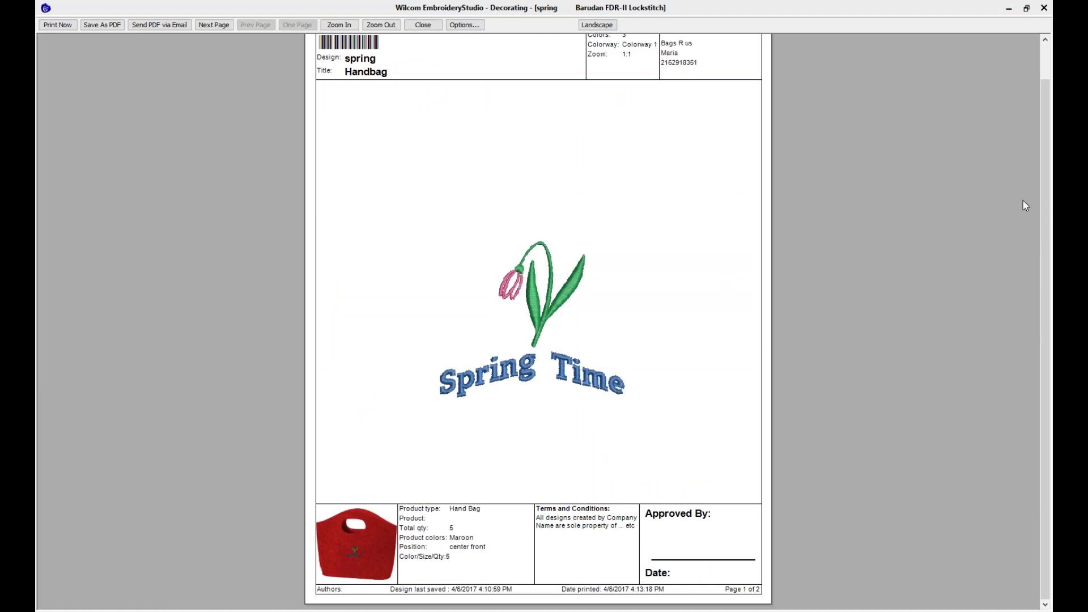
scroll(1052, 181, "up", 2)
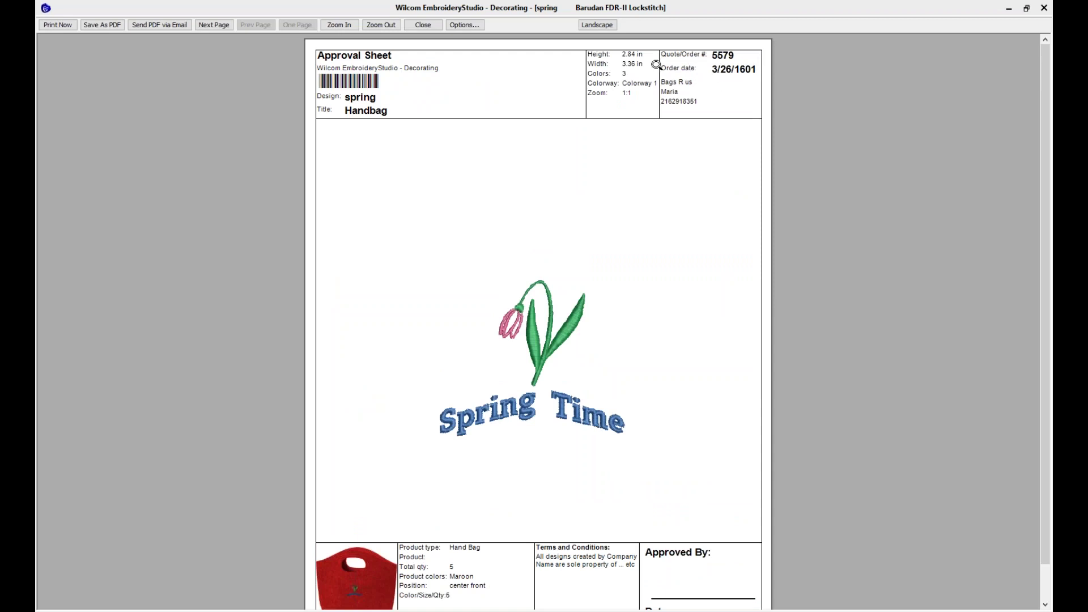
left_click(214, 25)
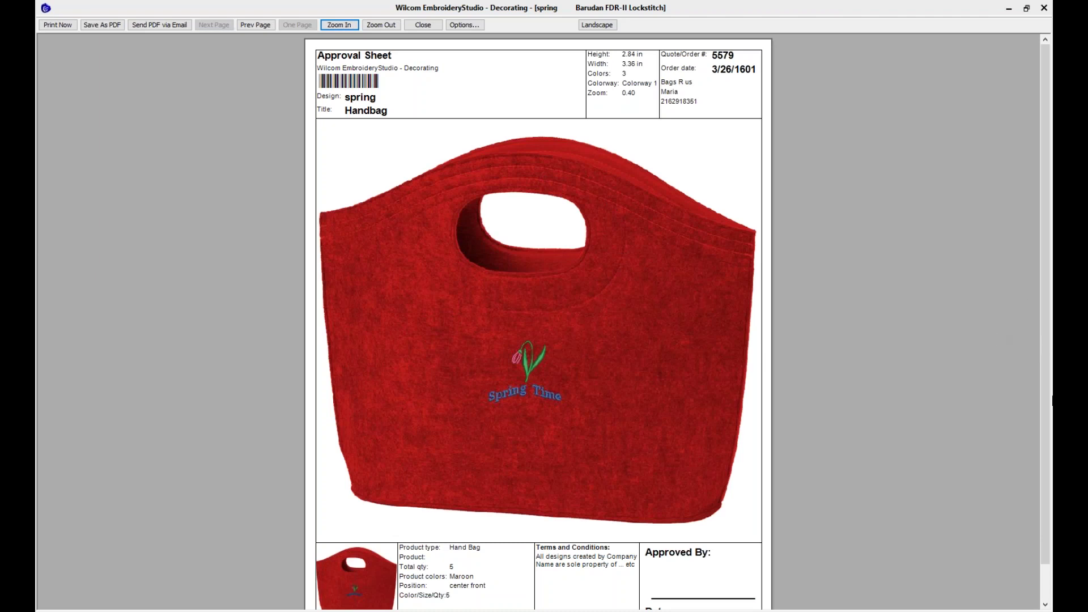
scroll(1050, 413, "down", 2)
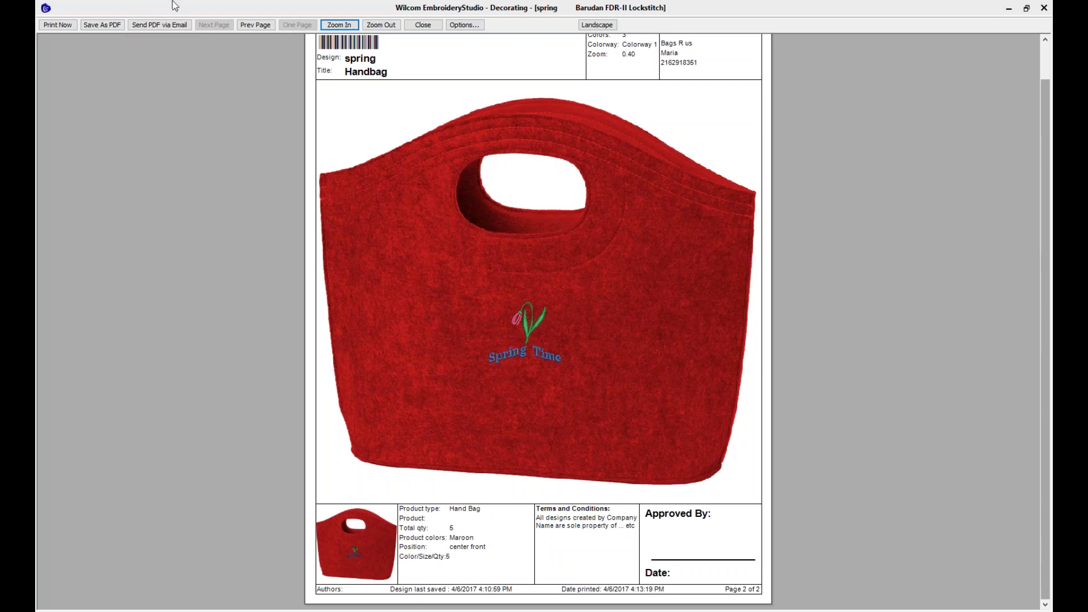
left_click(422, 25)
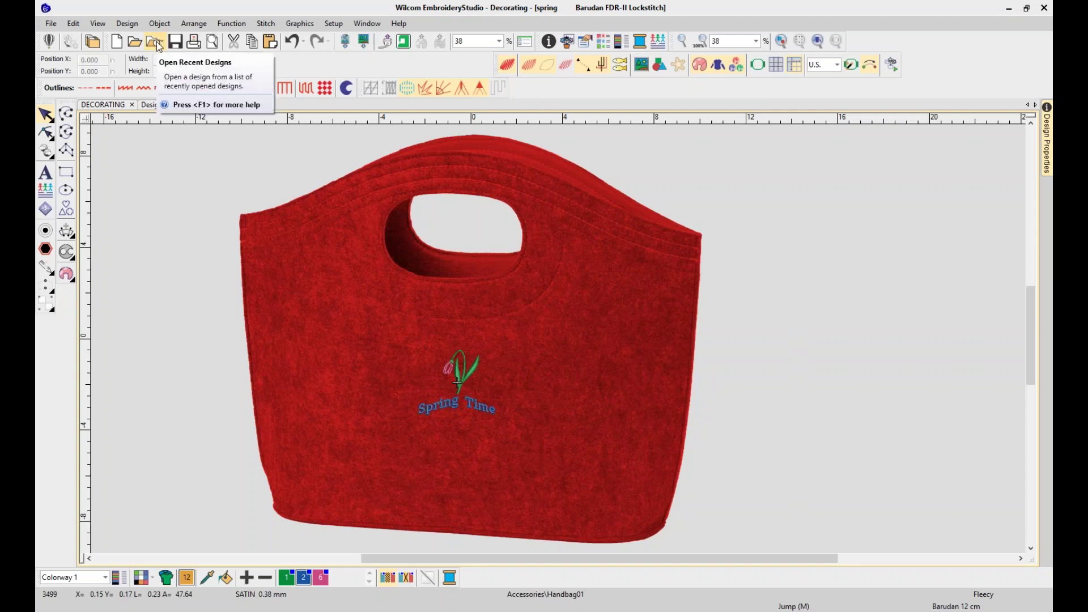
- Browse recent designs and the DST FILES folder, cancel opening, then bring up the Design Library
left_click(157, 43)
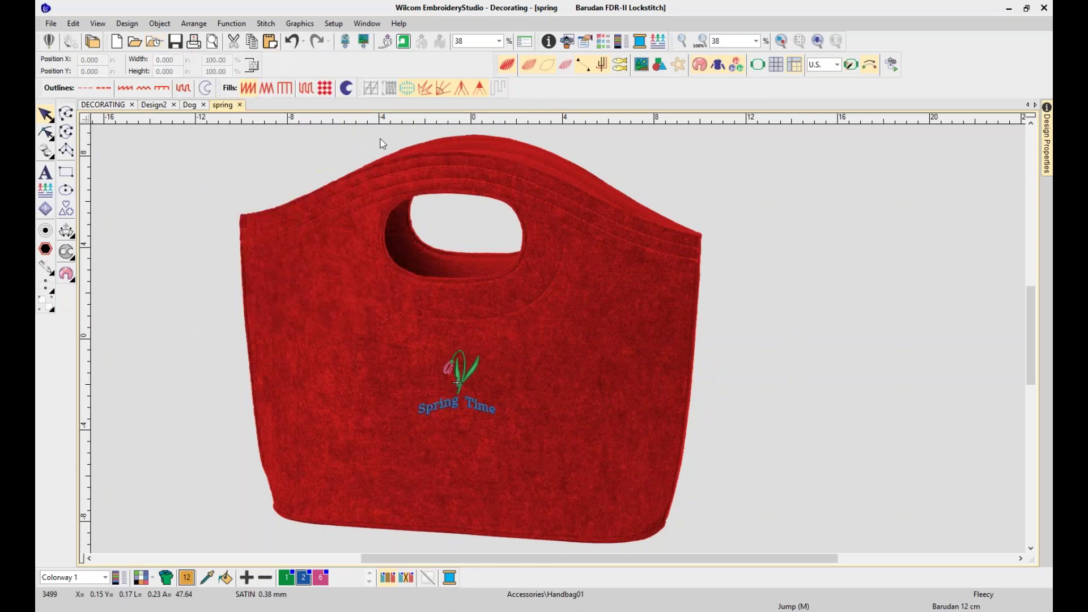
left_click(136, 43)
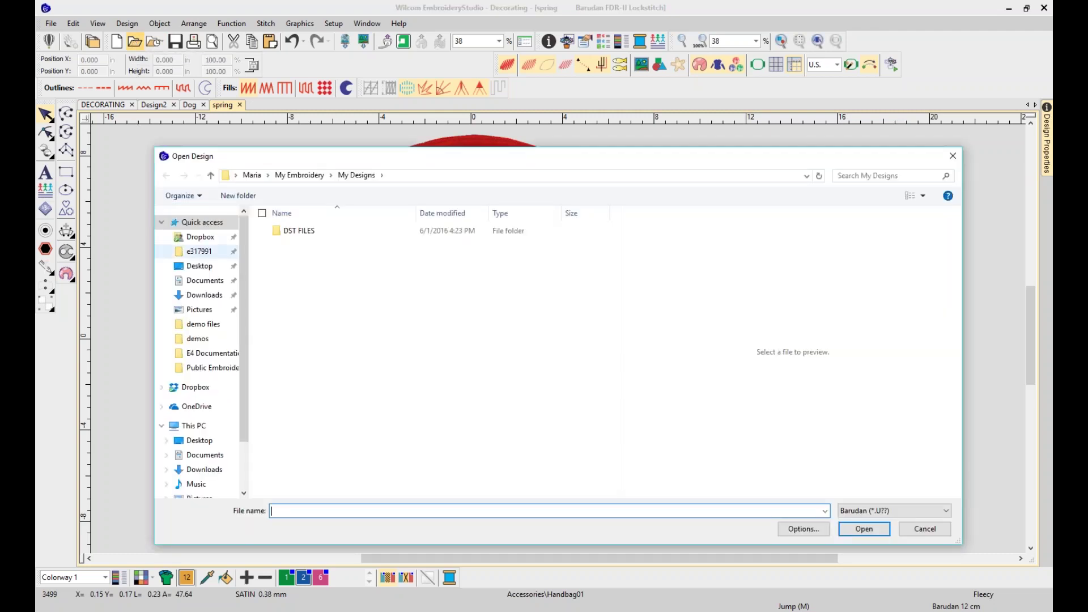
double_click(296, 229)
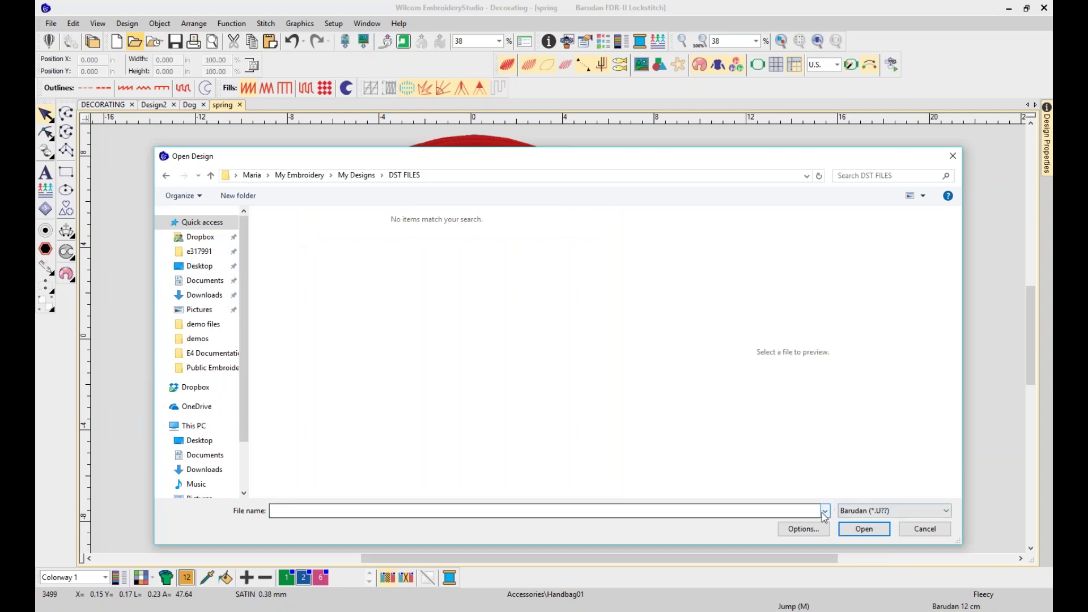
left_click(391, 511)
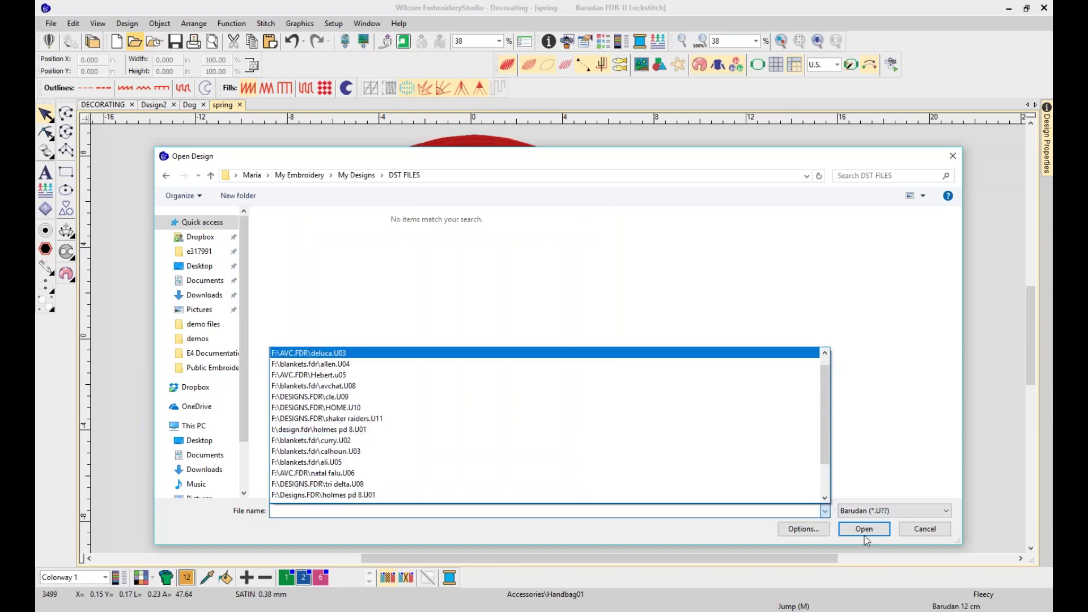
left_click(931, 536)
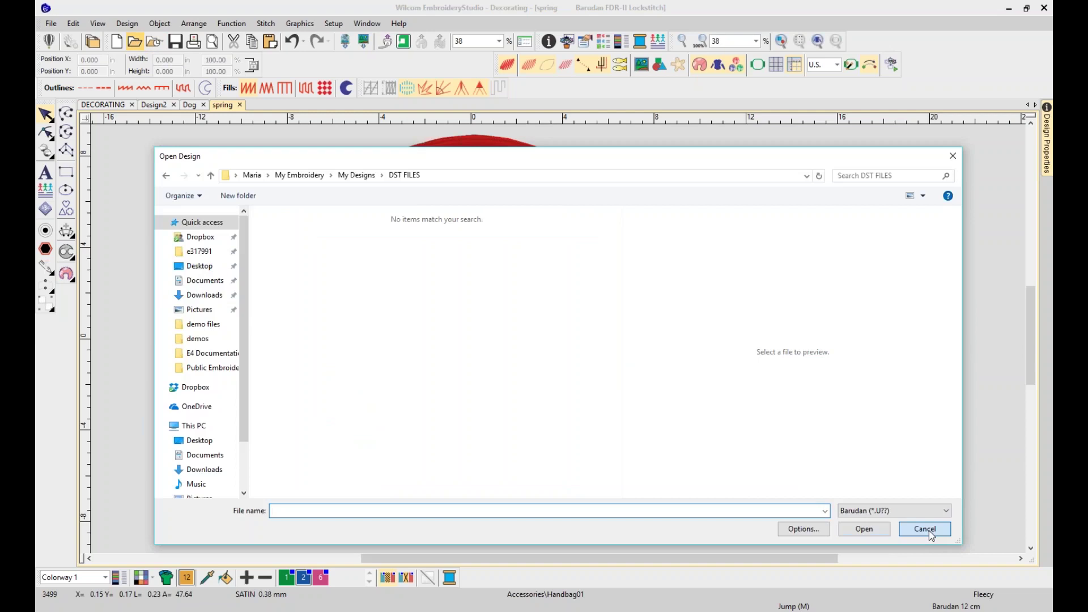
left_click(926, 530)
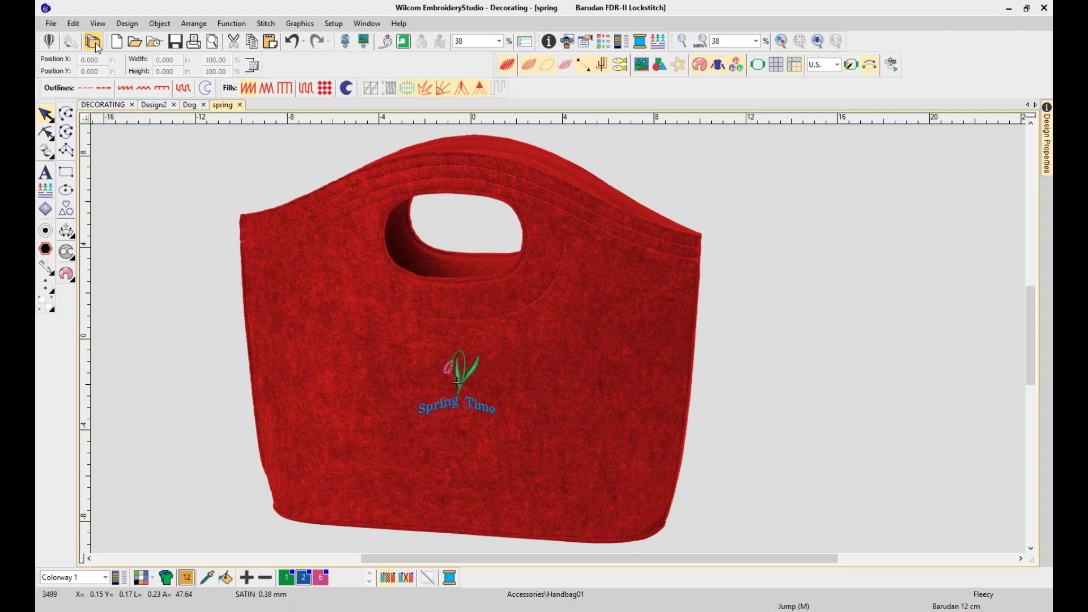
left_click(94, 42)
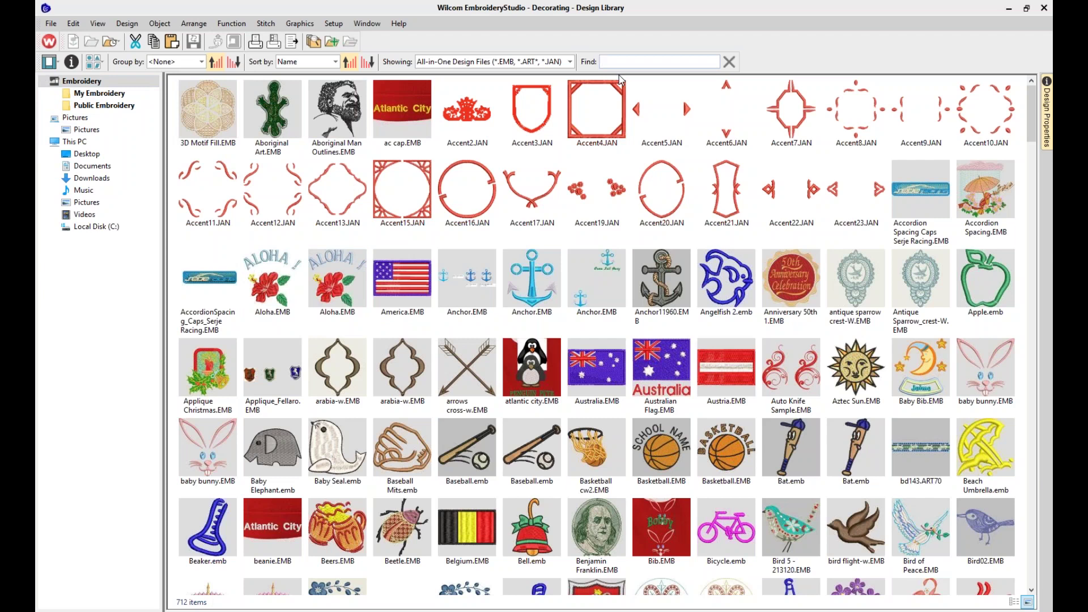
- Search the Design Library for 'dog', clear it, then search for 'tree'
type("og")
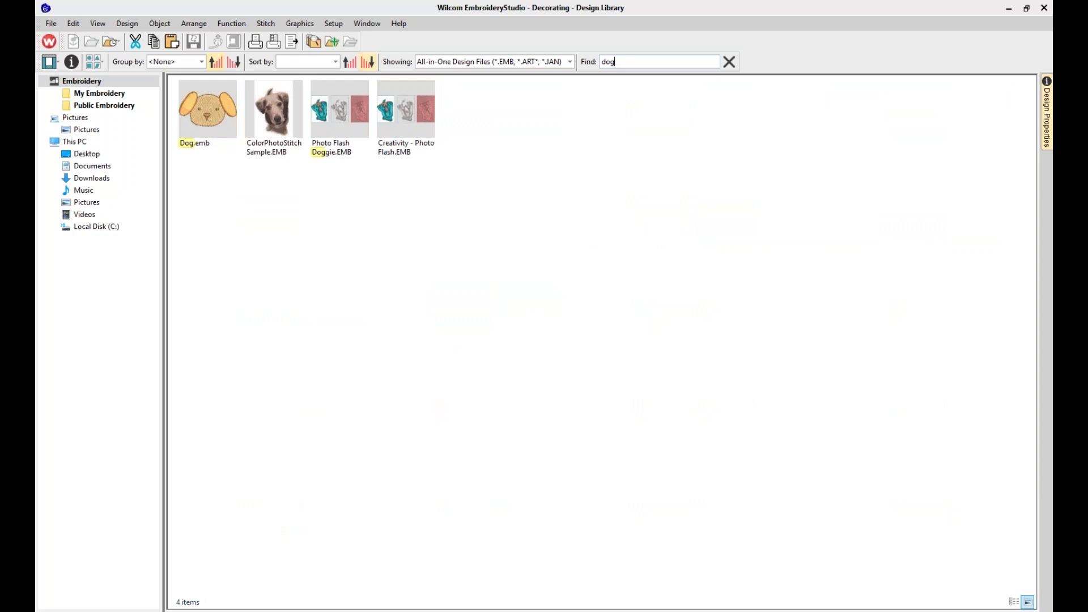
key("BackSpace")
key("BackSpace")
key("BackSpace")
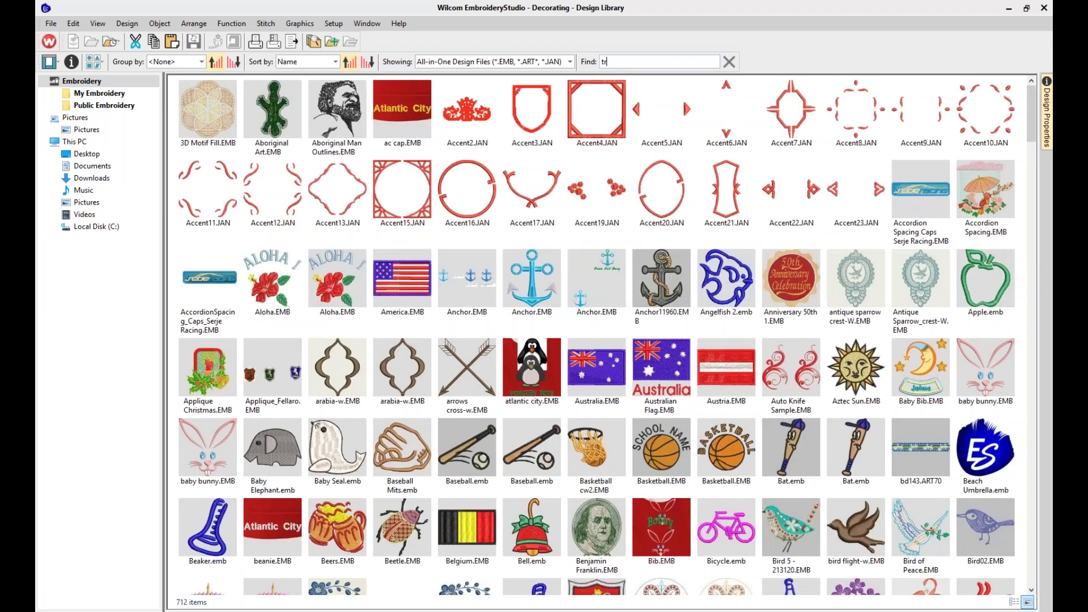
type("e")
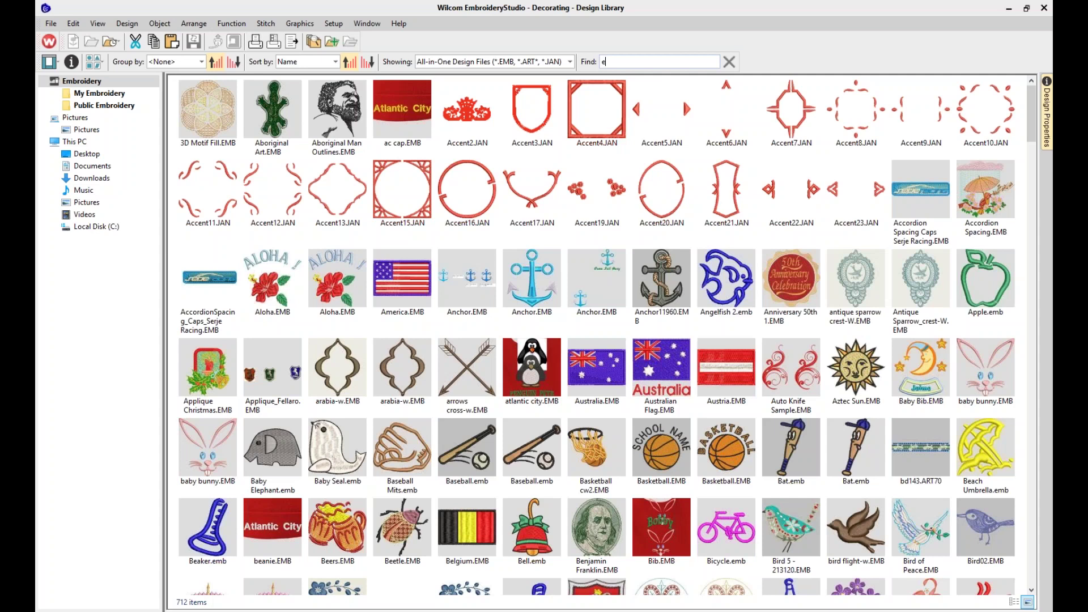
key("BackSpace")
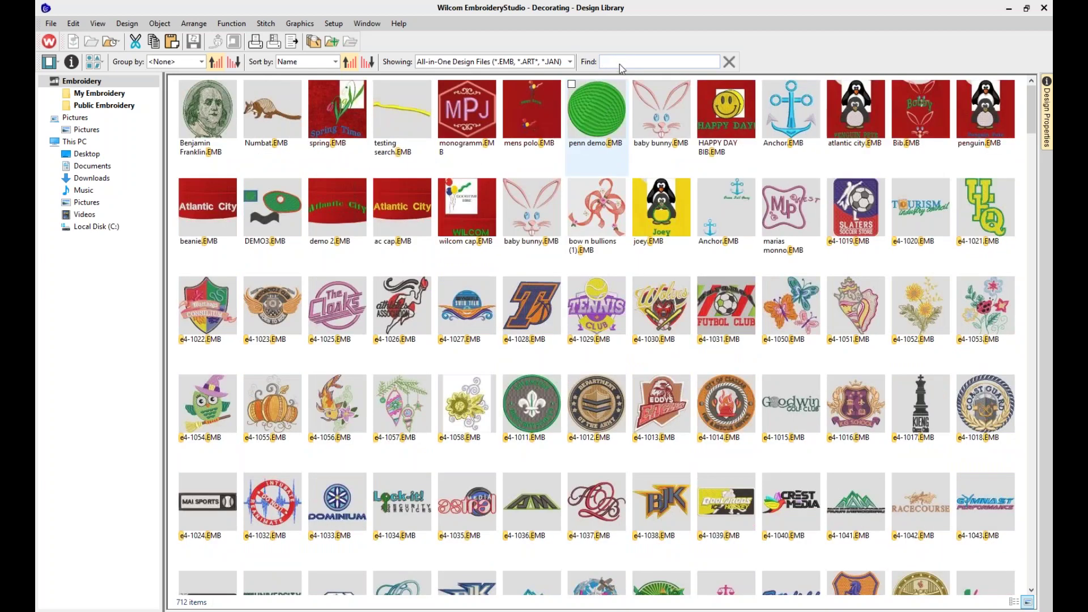
left_click(620, 64)
type("t")
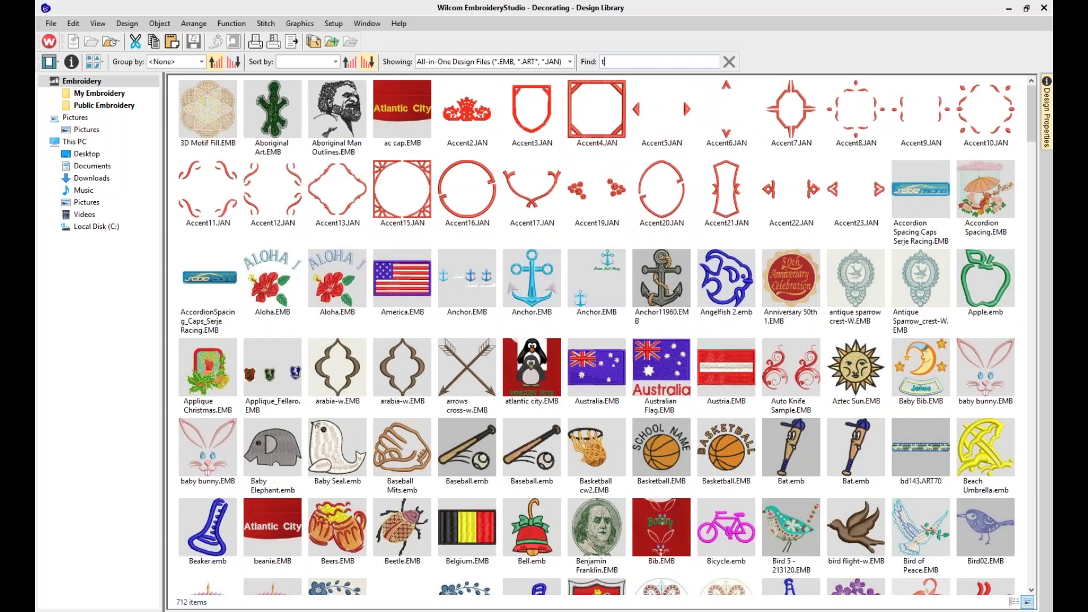
type("ree")
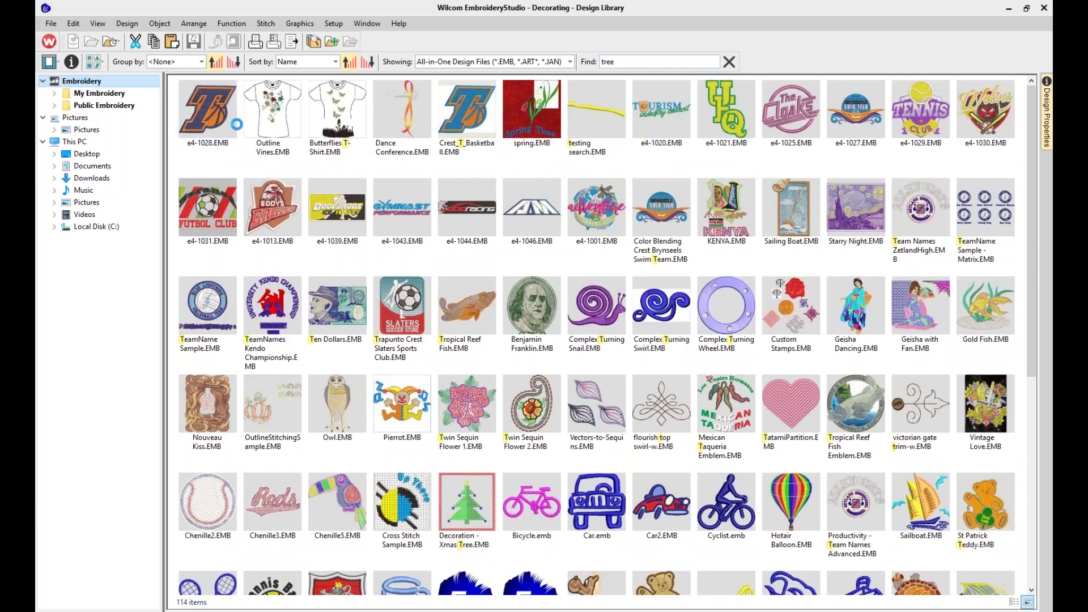
right_click(215, 121)
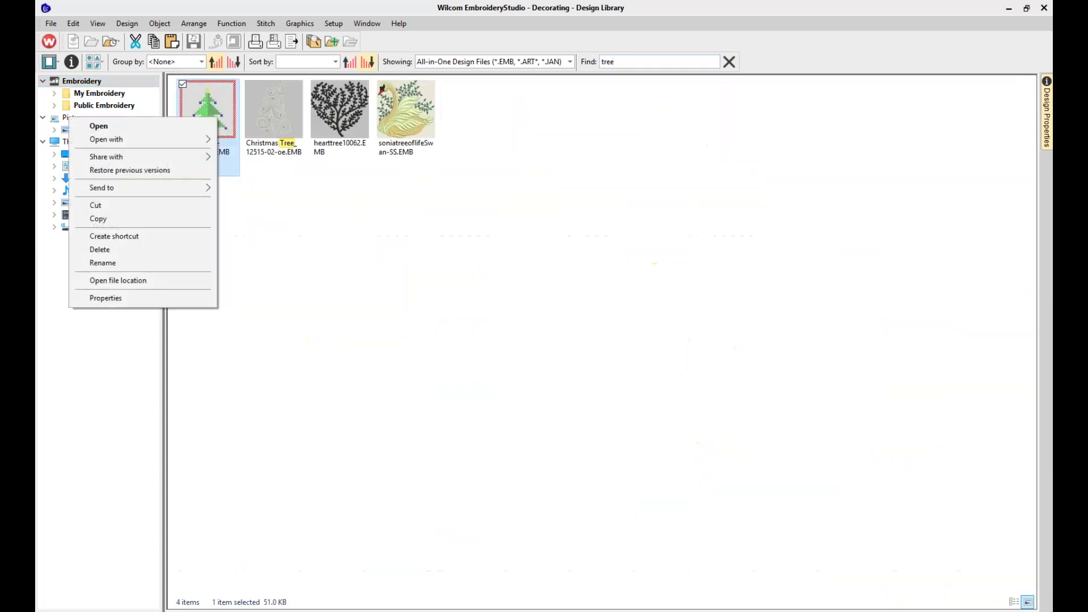
right_click(281, 121)
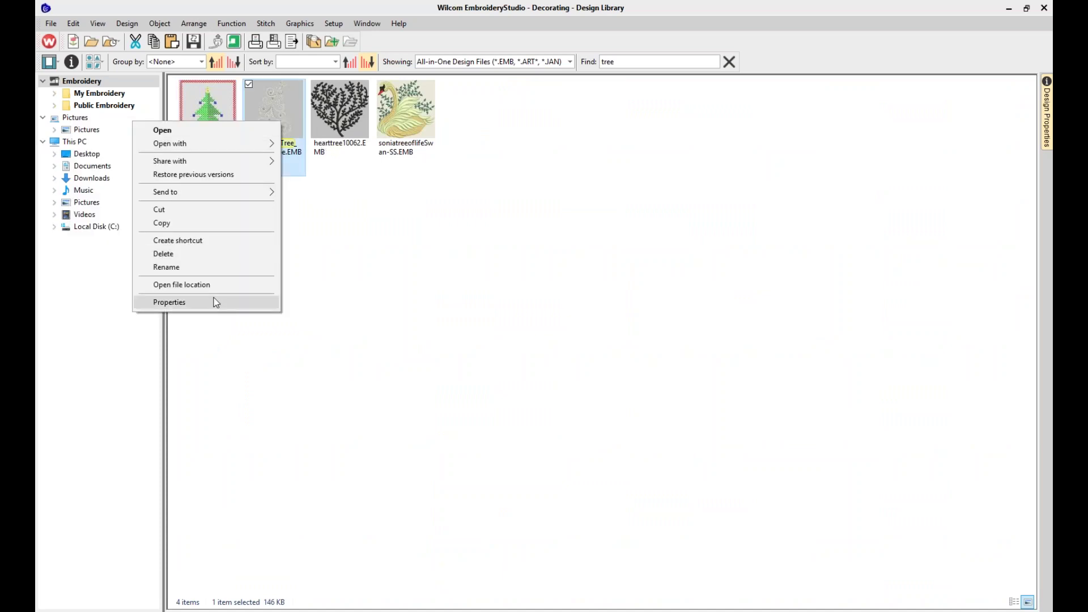
left_click(216, 302)
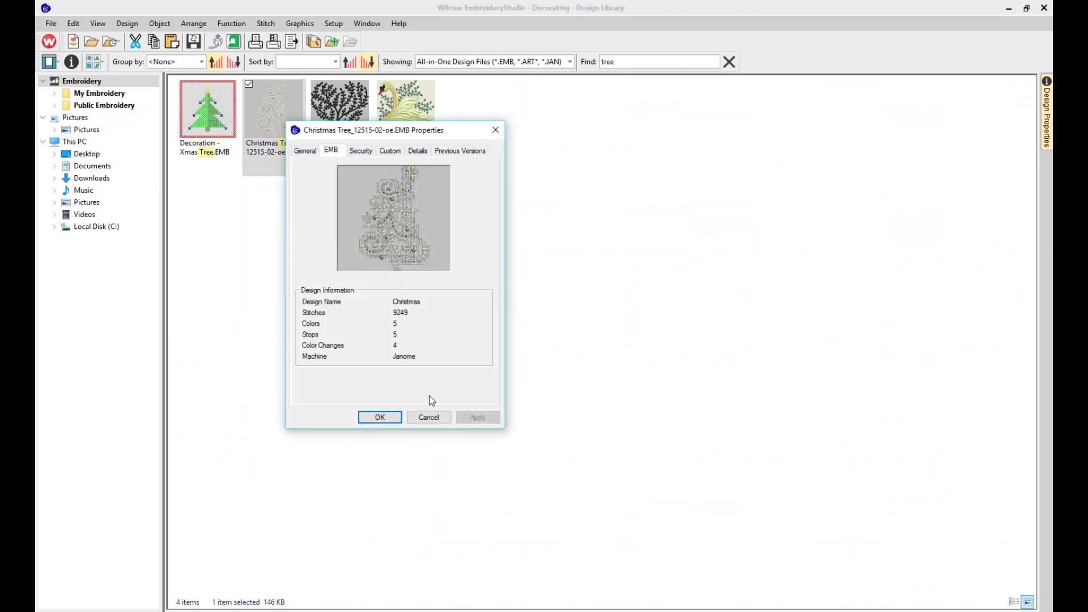
left_click(416, 152)
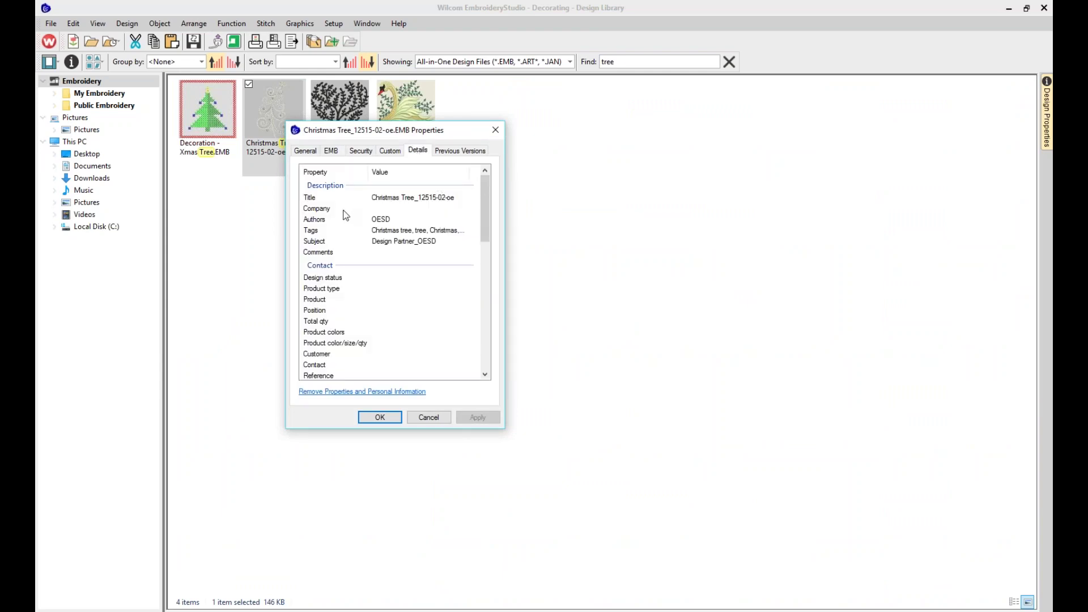
mouse_move(489, 223)
left_mouse_down()
mouse_move(496, 274)
mouse_move(481, 289)
mouse_move(499, 355)
mouse_move(482, 313)
mouse_move(478, 205)
left_mouse_up()
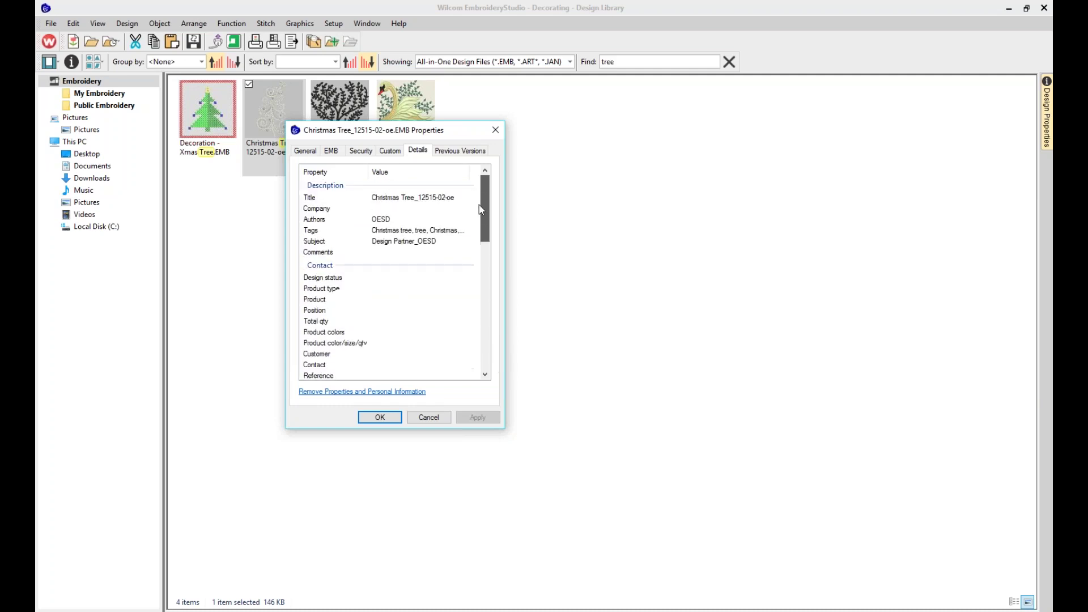
left_click(434, 418)
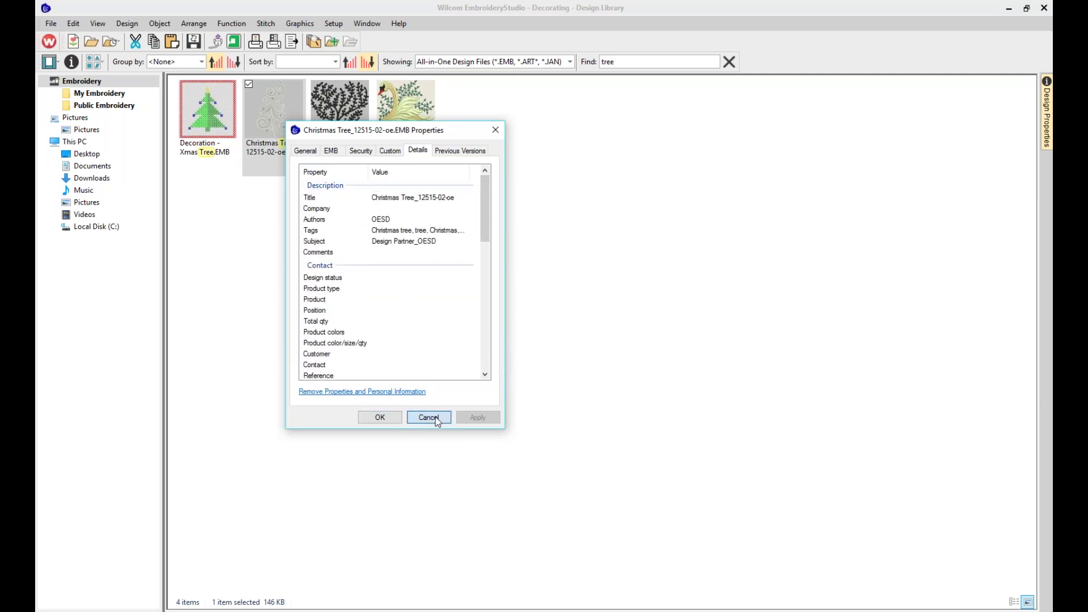
- Replace the library search with 'reference=' followed by the pasted reference number
left_click(602, 62)
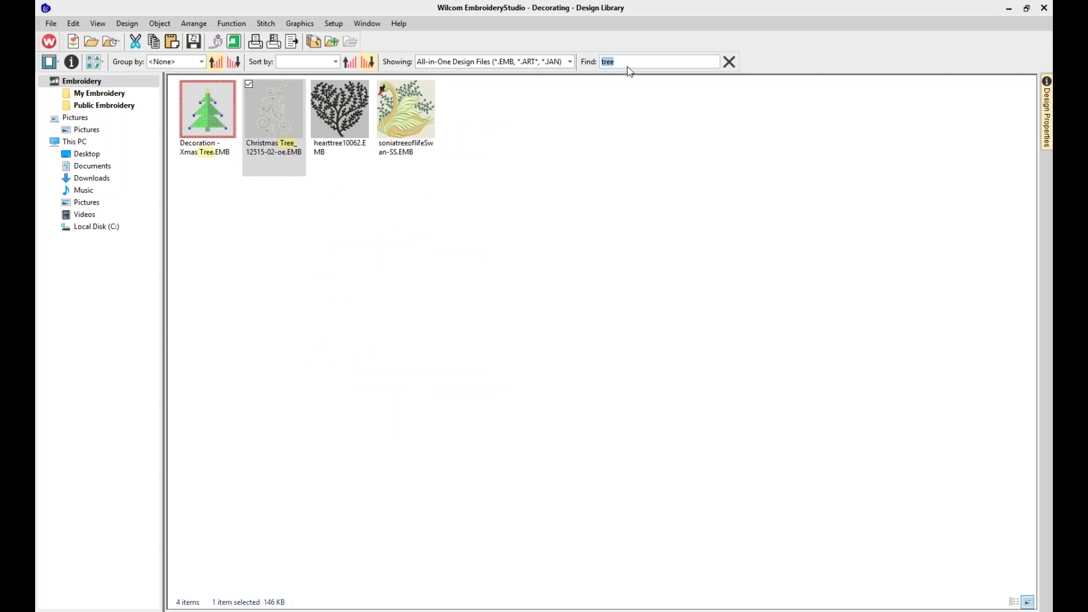
type("r")
type("efer")
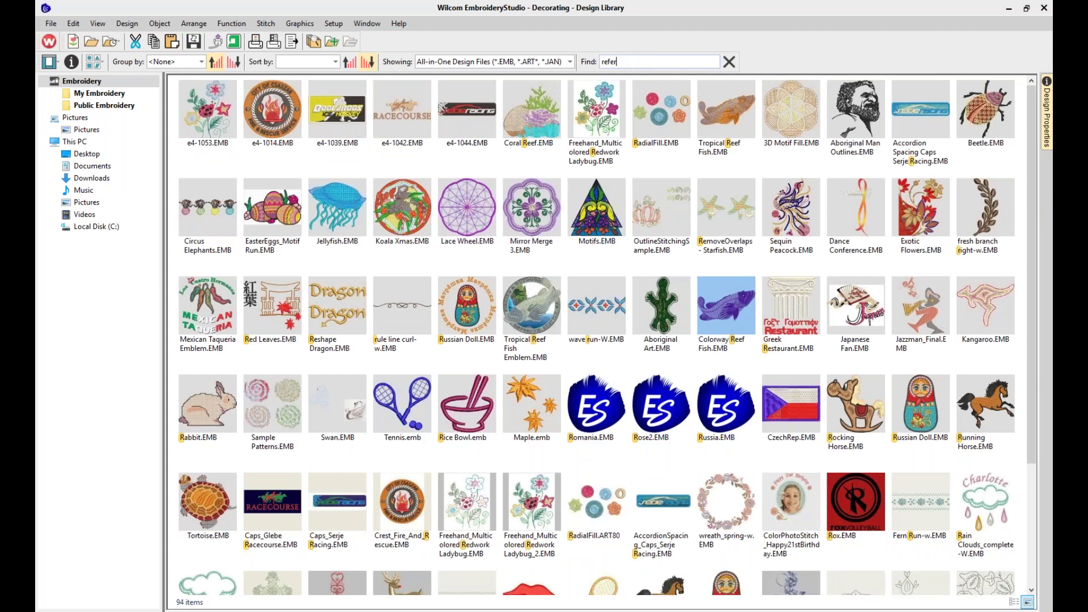
type("ence")
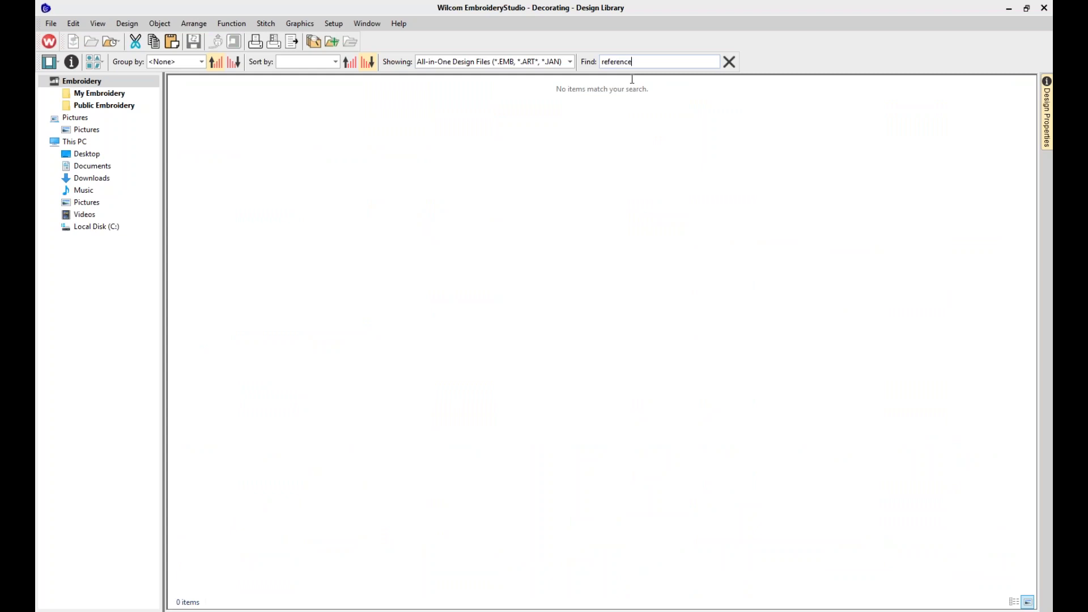
type("=")
- Delete the search text and rerun the empty search to list all 712 designs
left_click_drag(676, 62, 600, 57)
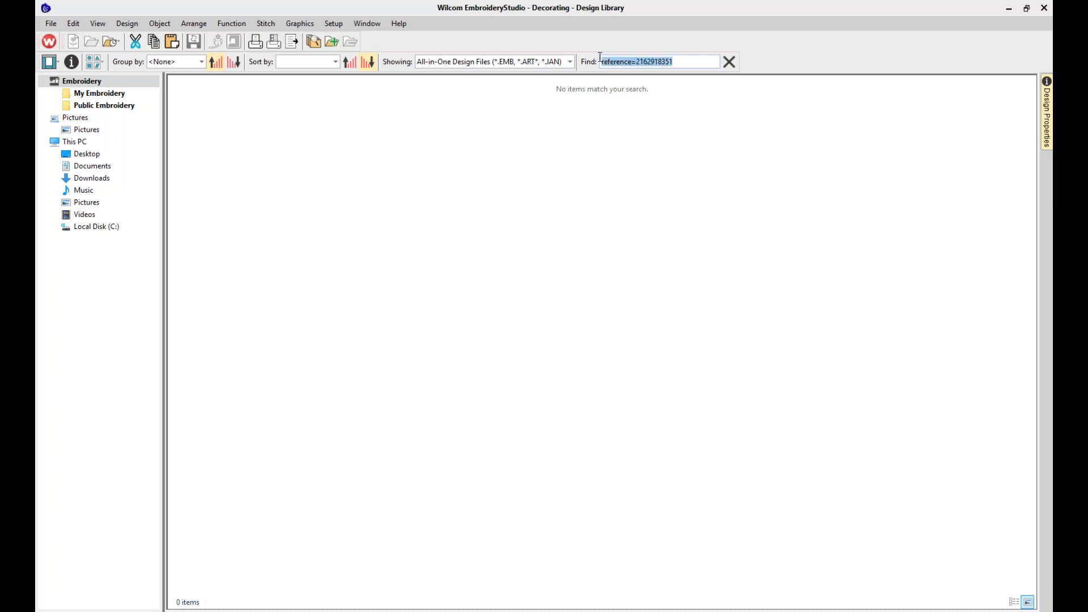
key("BackSpace")
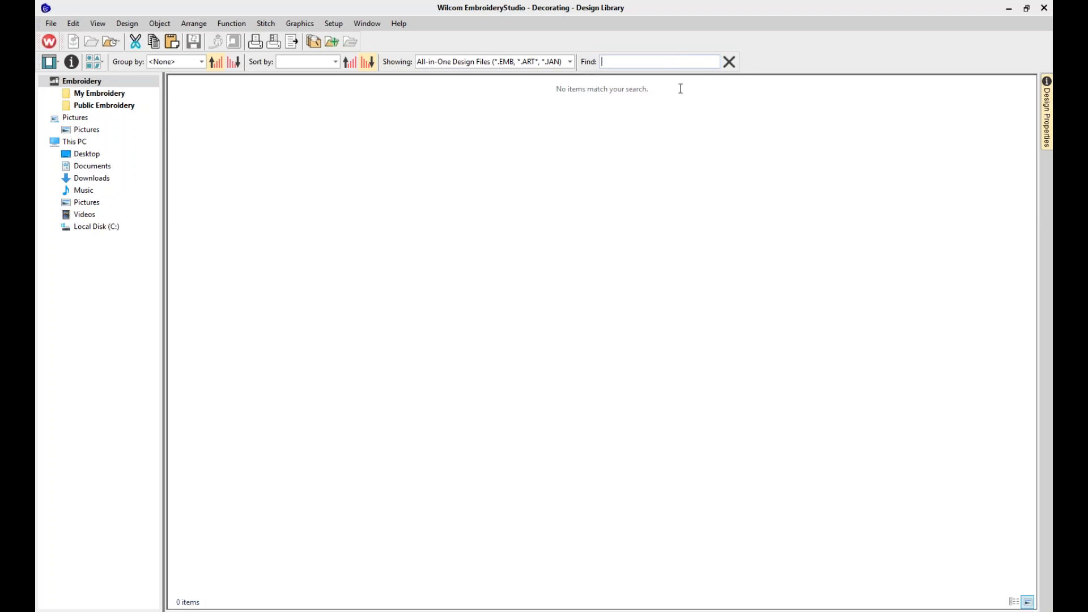
key("Return")
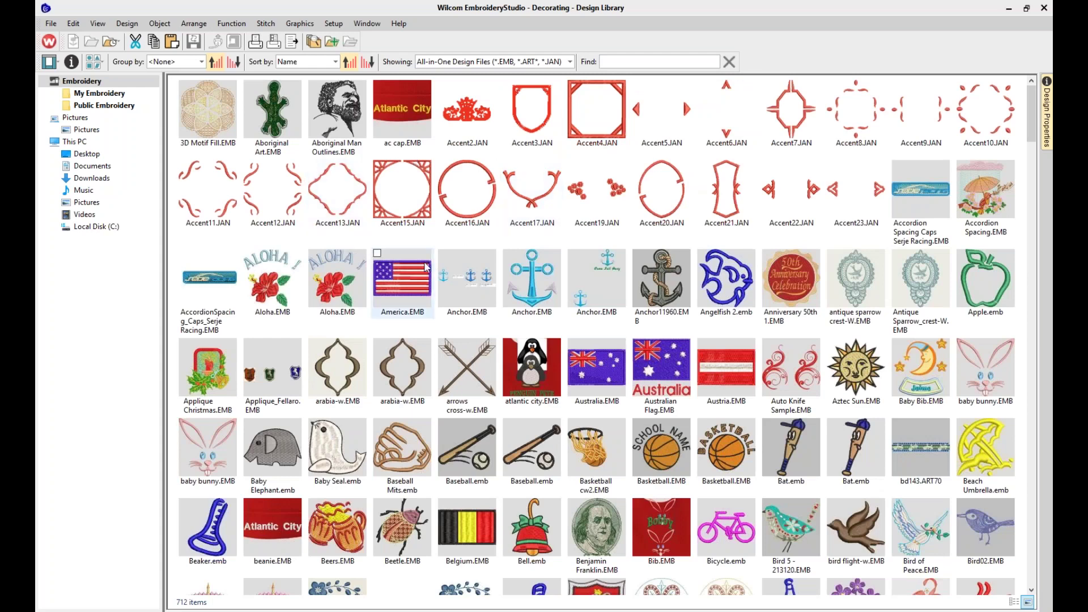
mouse_move(428, 267)
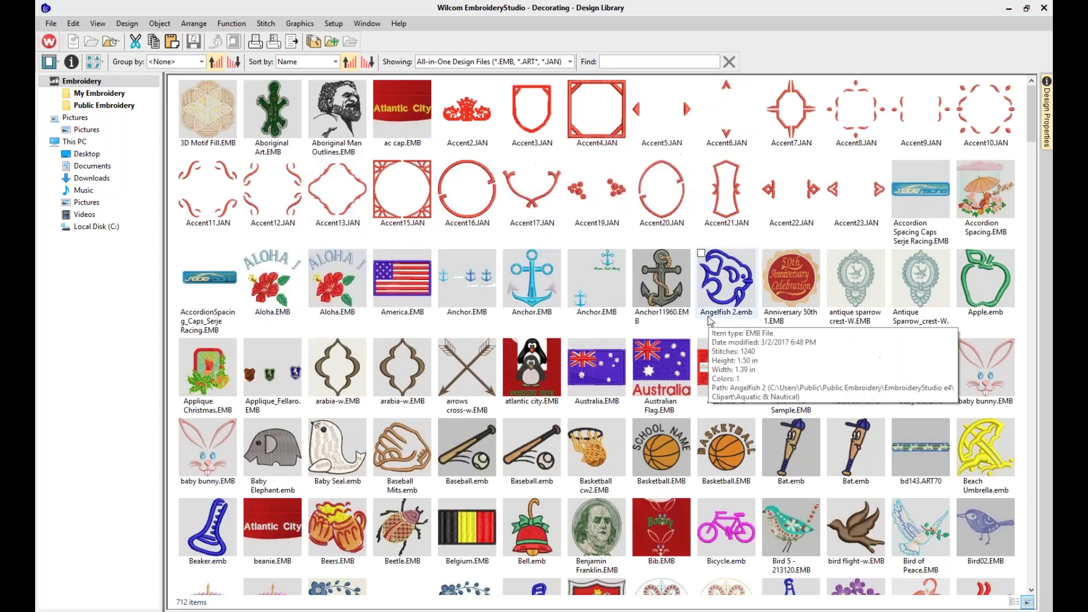
scroll(709, 318, "down", 3)
scroll(709, 317, "down", 4)
scroll(707, 314, "up", 8)
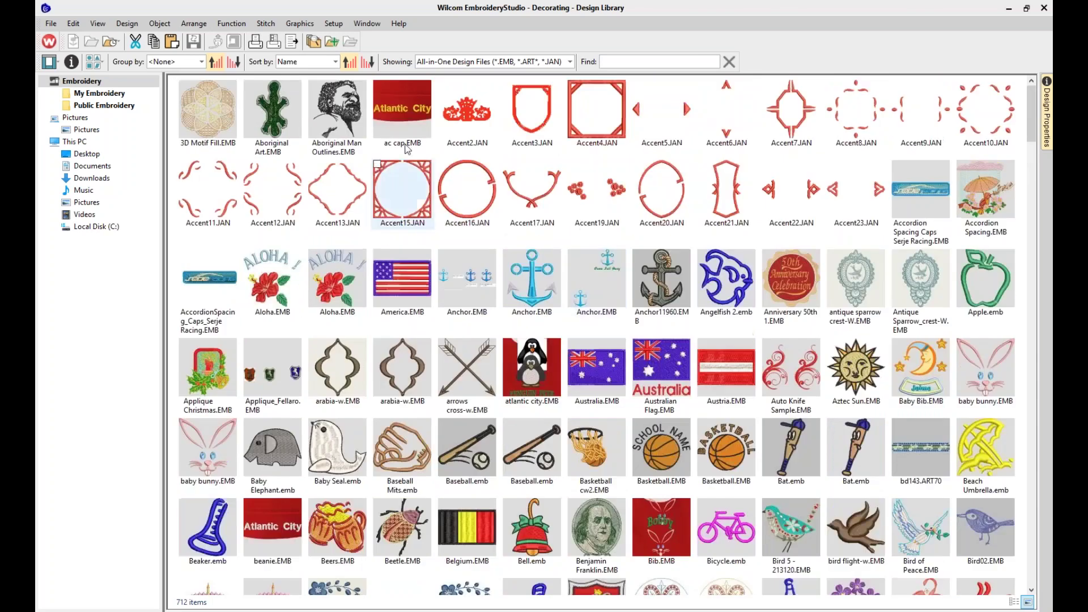
left_click(411, 116)
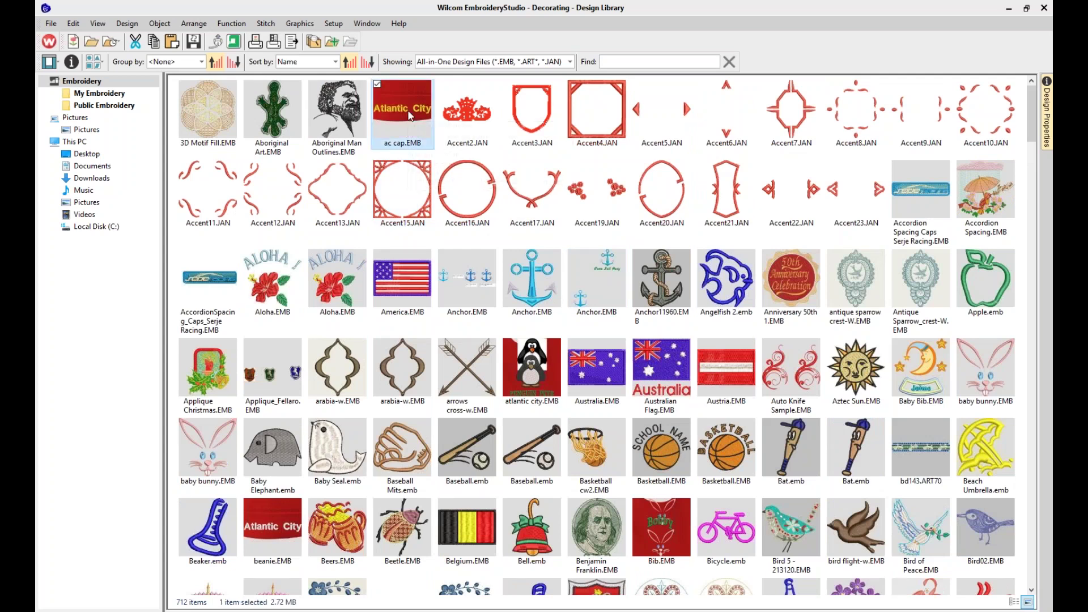
right_click(409, 113)
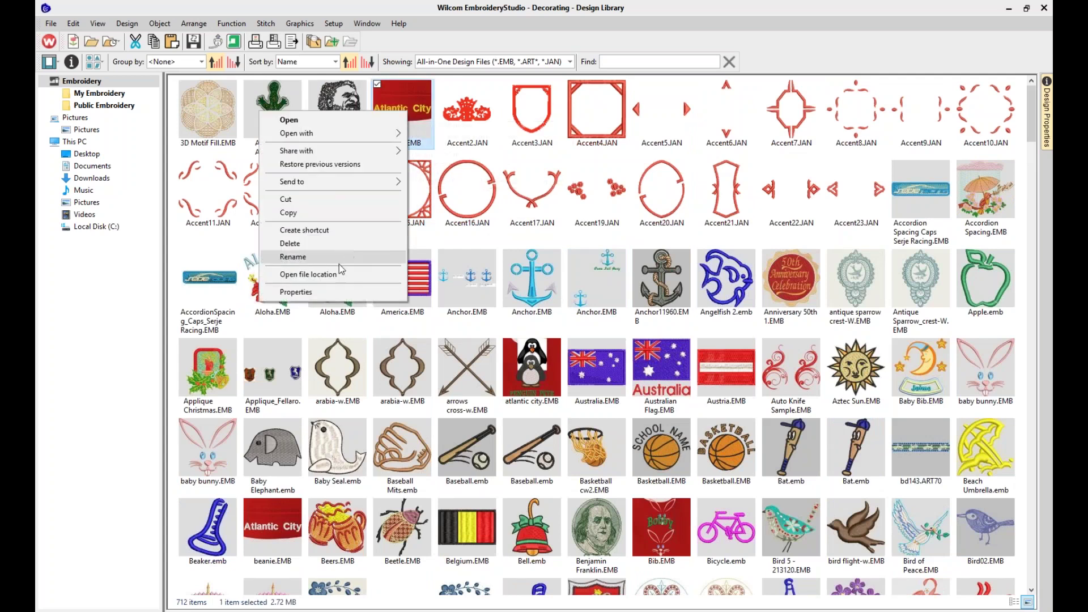
left_click(340, 291)
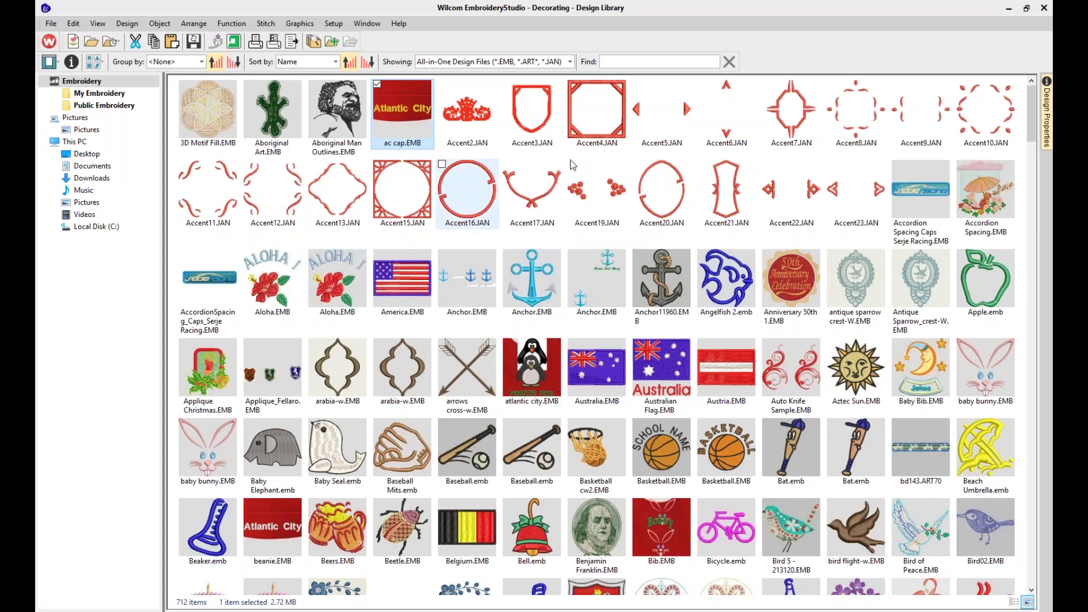
left_click(544, 140)
left_click_drag(611, 225, 614, 243)
scroll(484, 214, "down", 2)
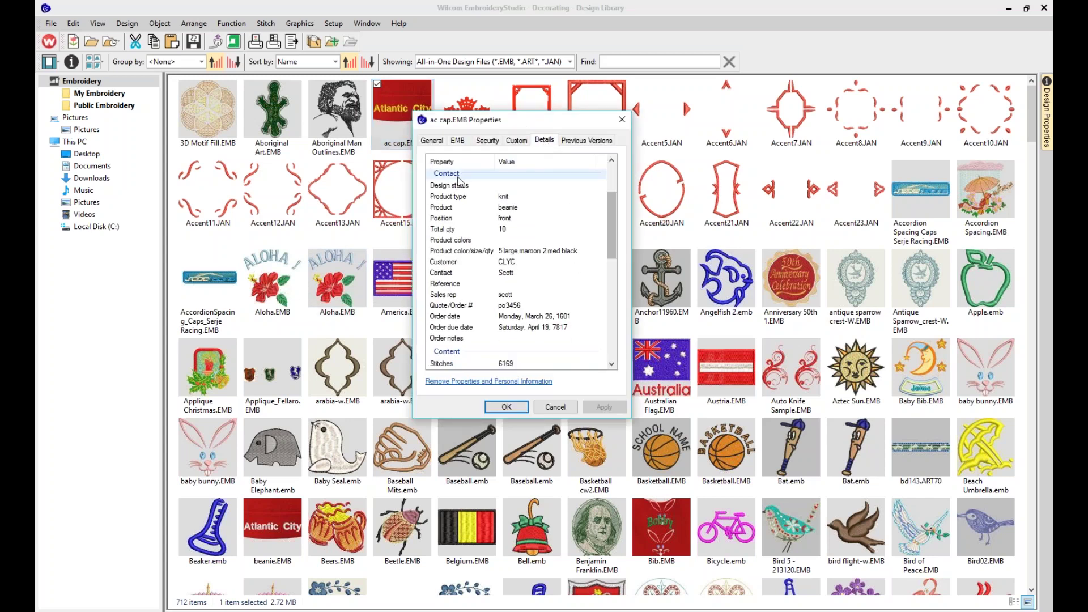
scroll(619, 279, "down", 3)
left_click_drag(620, 279, 618, 190)
left_click(556, 407)
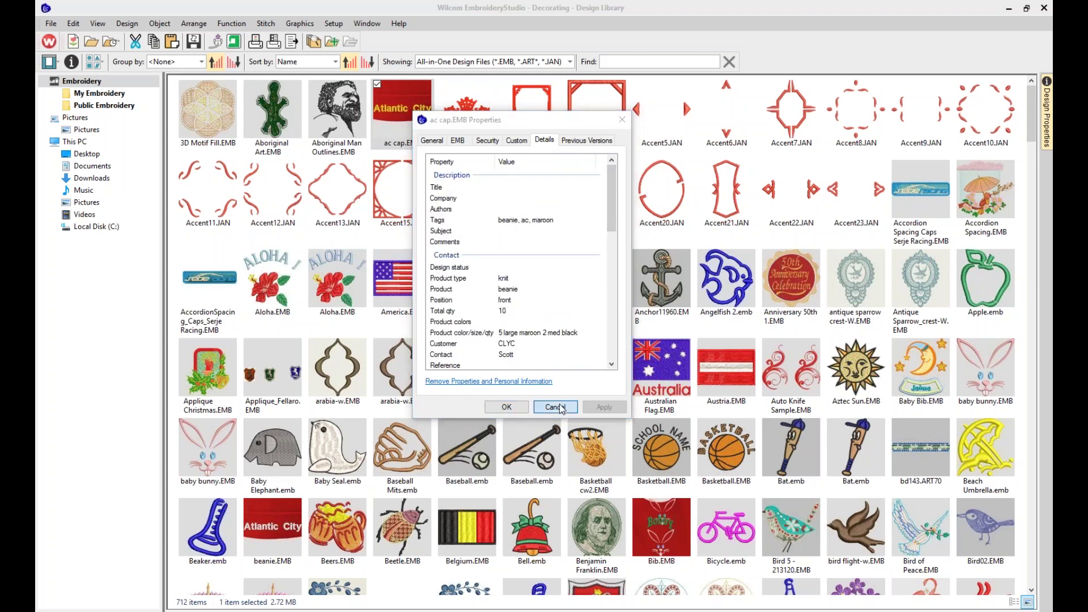
right_click(665, 288)
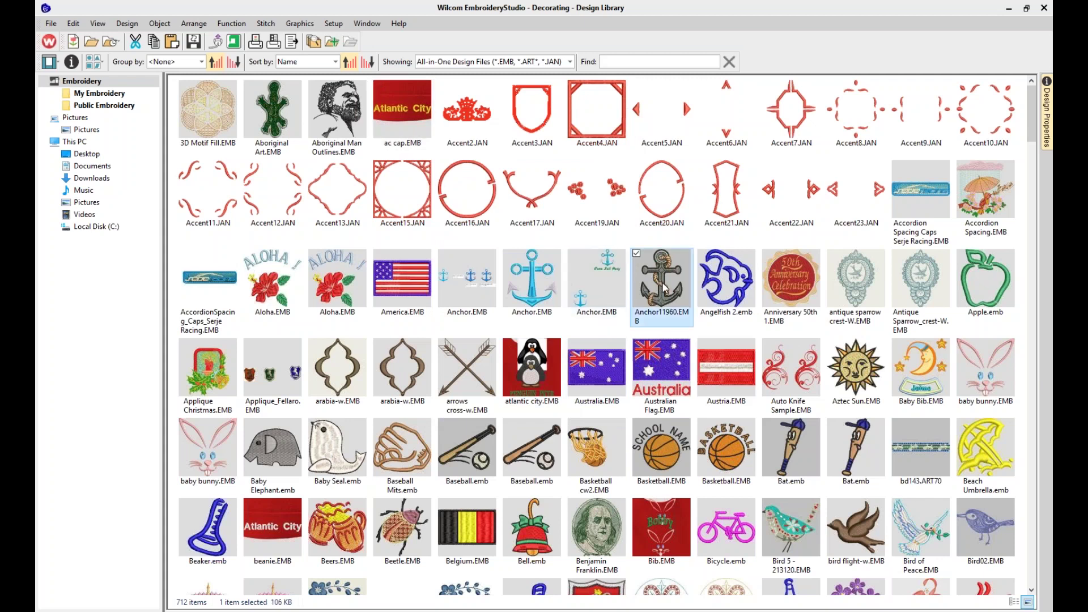
- Open Anchor11960.EMB and flick through the Dog, Design2 and E4 DECORATING tabs back to it
left_click(581, 292)
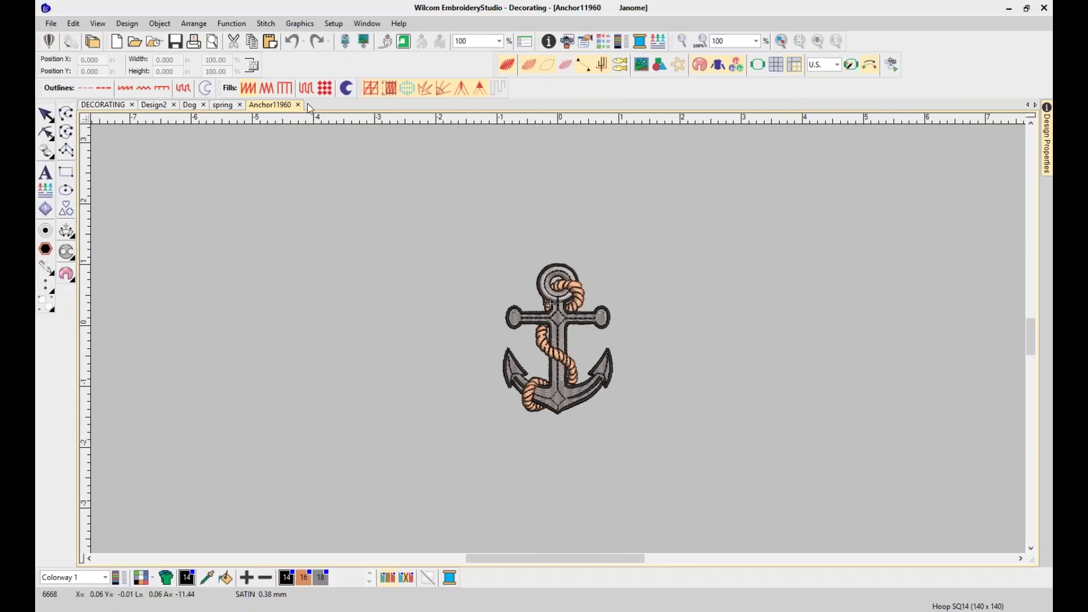
left_click(185, 106)
left_click(154, 105)
left_click(127, 107)
left_click(287, 108)
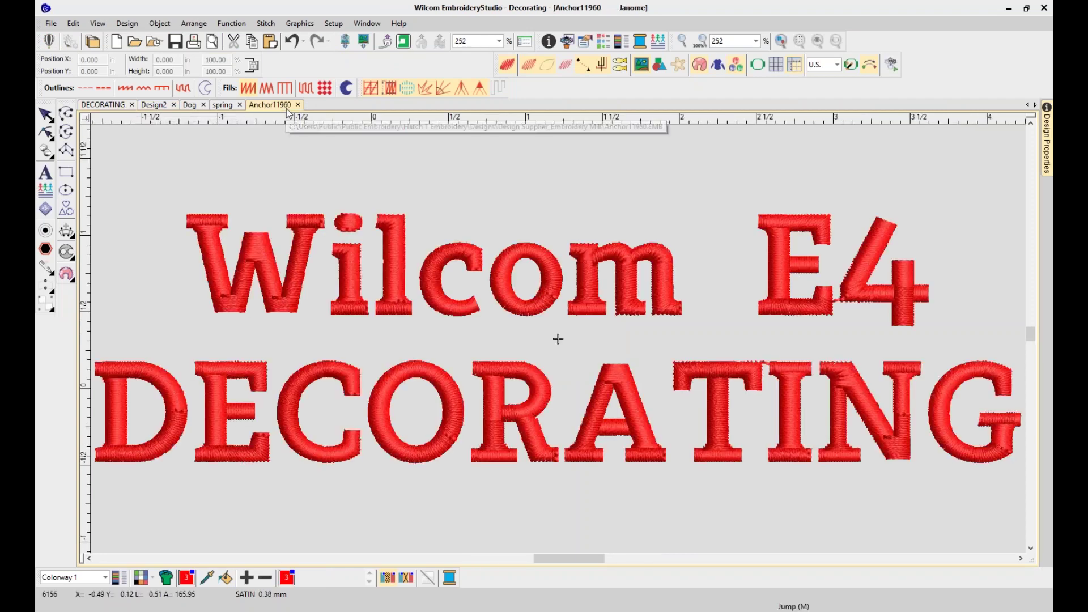
- Select the whole anchor and shift it slightly up and left
left_click_drag(437, 243, 675, 438)
left_click_drag(558, 377, 540, 294)
left_click(396, 379)
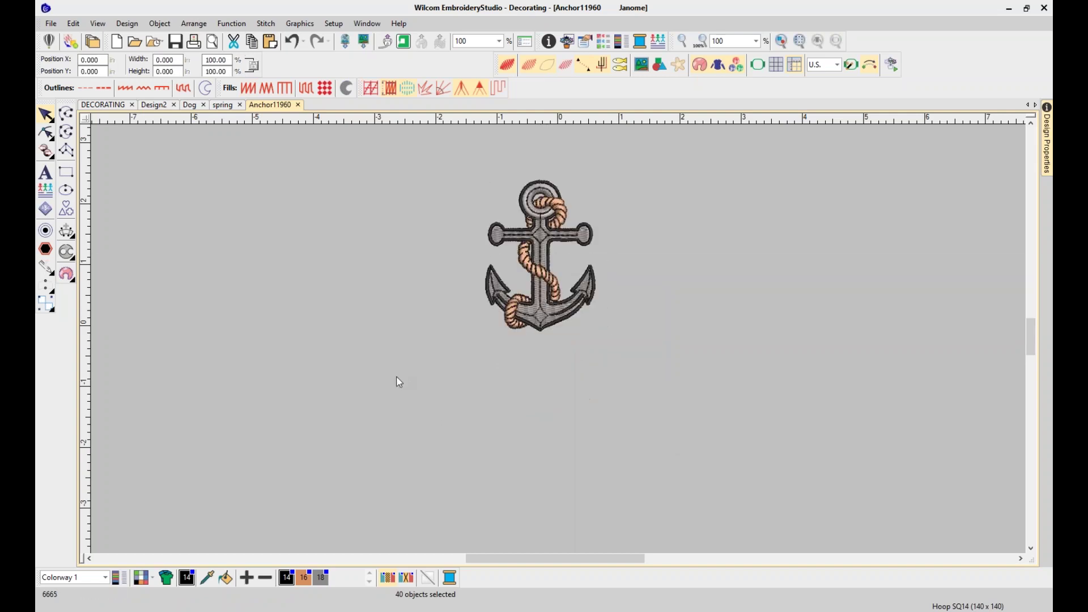
- Open Monogramming and browse the Borders, Custom and Simple categories, ending on Border and Ornaments
left_click(47, 210)
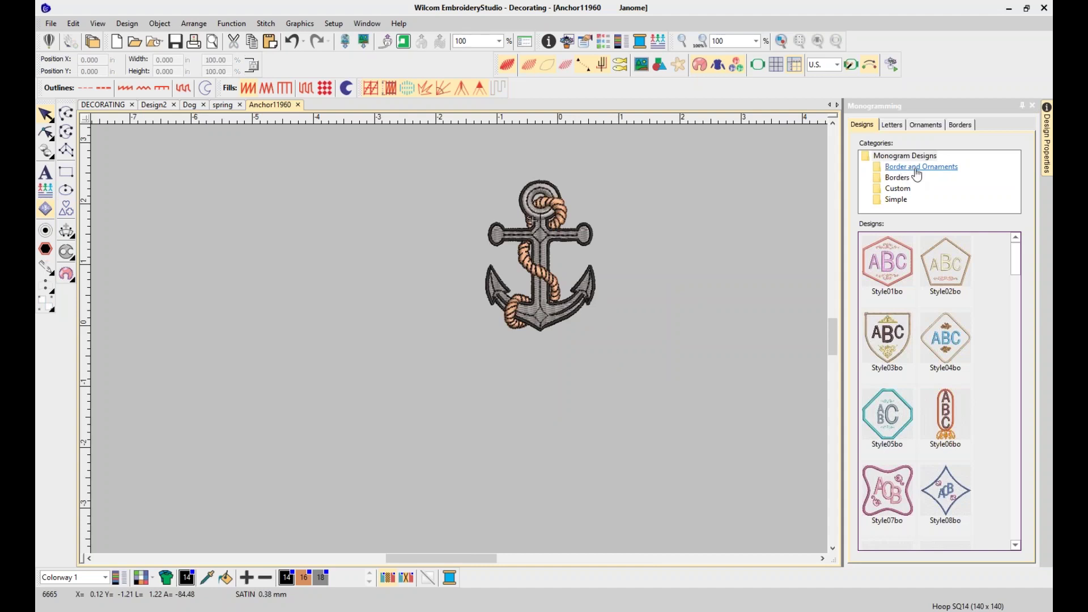
left_click(917, 170)
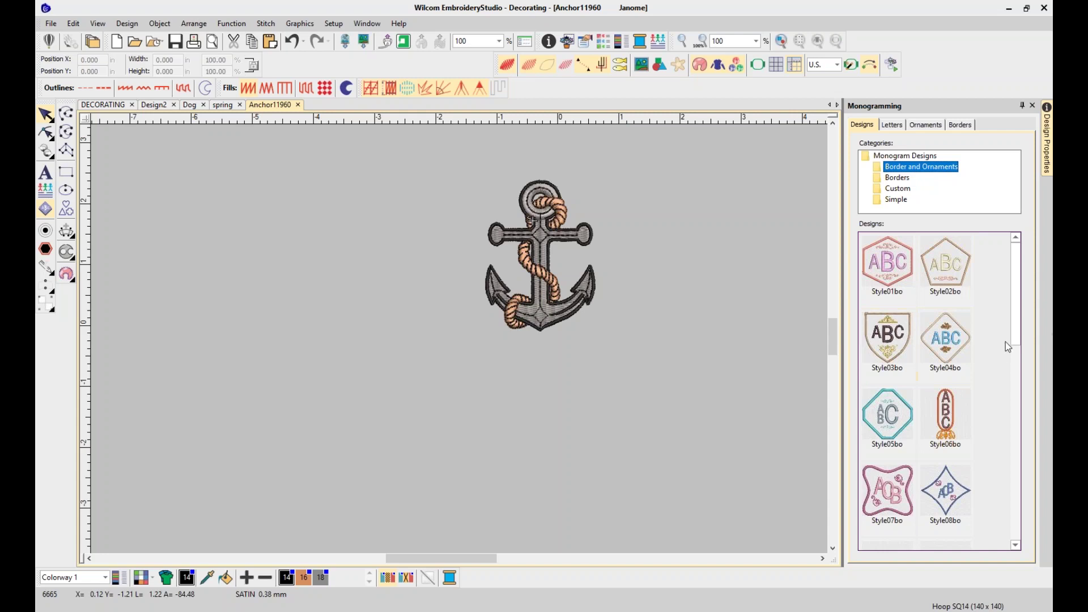
left_click_drag(1018, 344, 1015, 283)
left_click(889, 180)
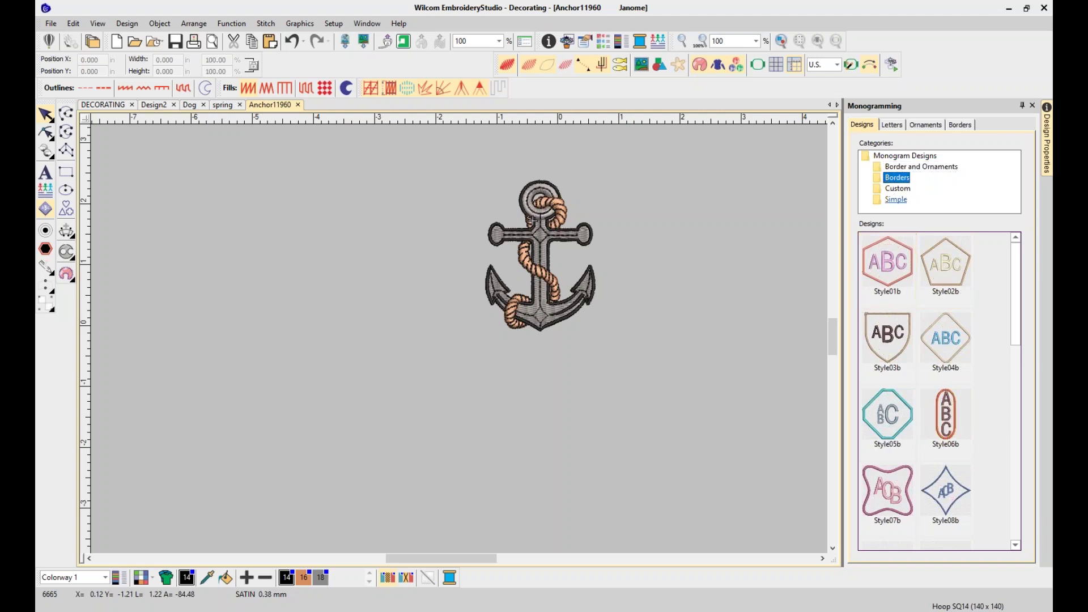
left_click(896, 191)
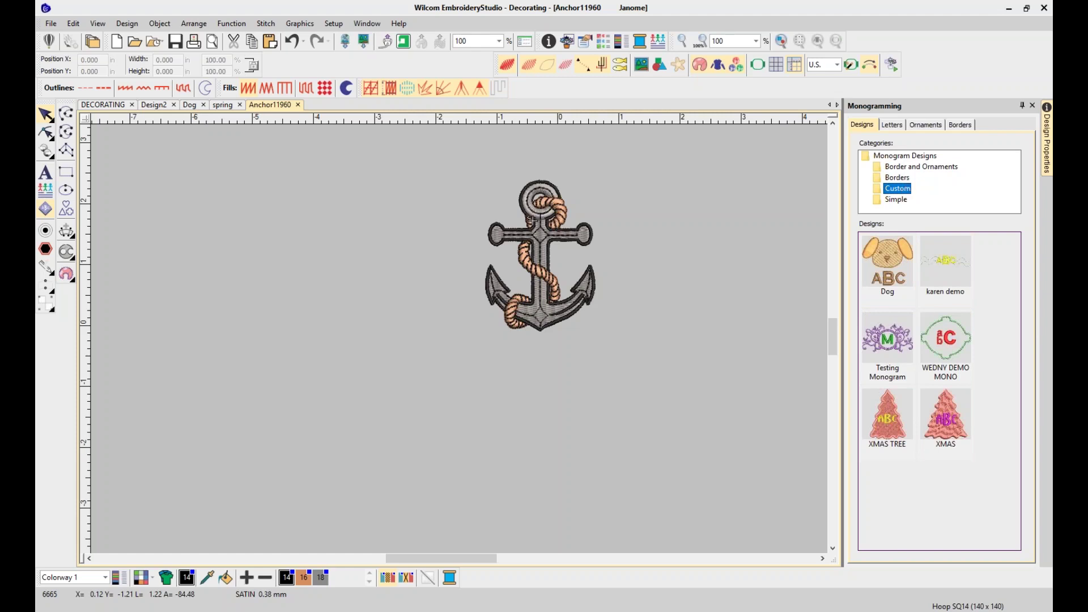
left_click(896, 200)
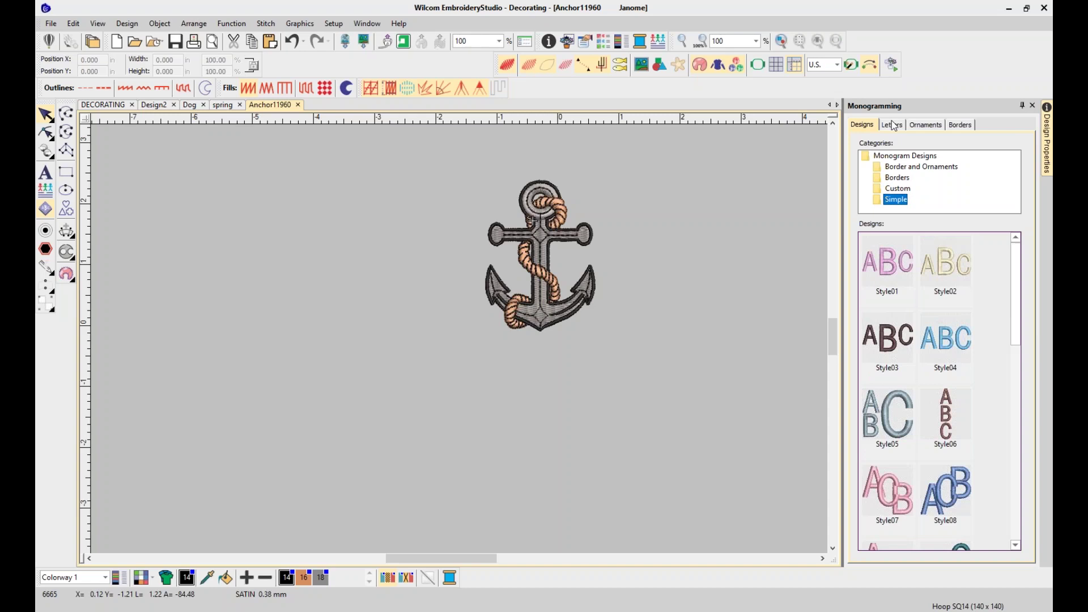
left_click_drag(1014, 308, 1025, 522)
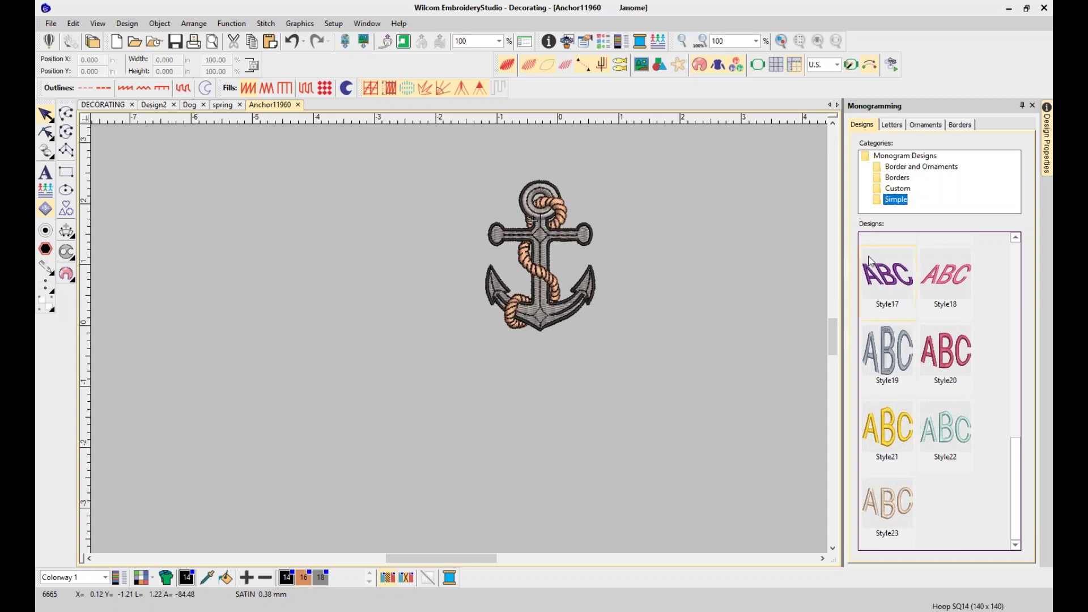
left_click_drag(1021, 451, 1020, 250)
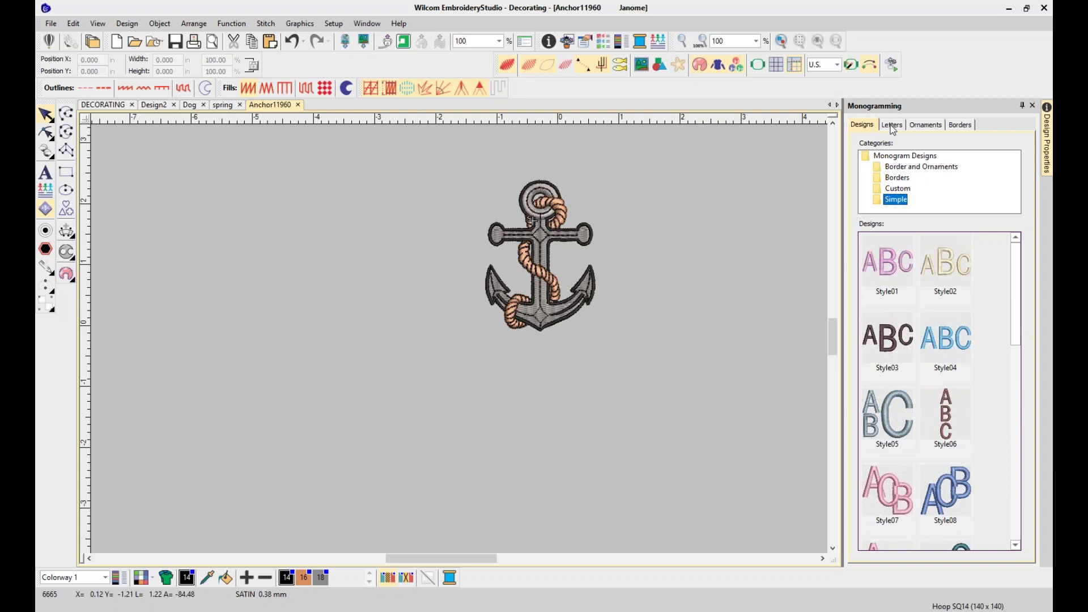
left_click(907, 168)
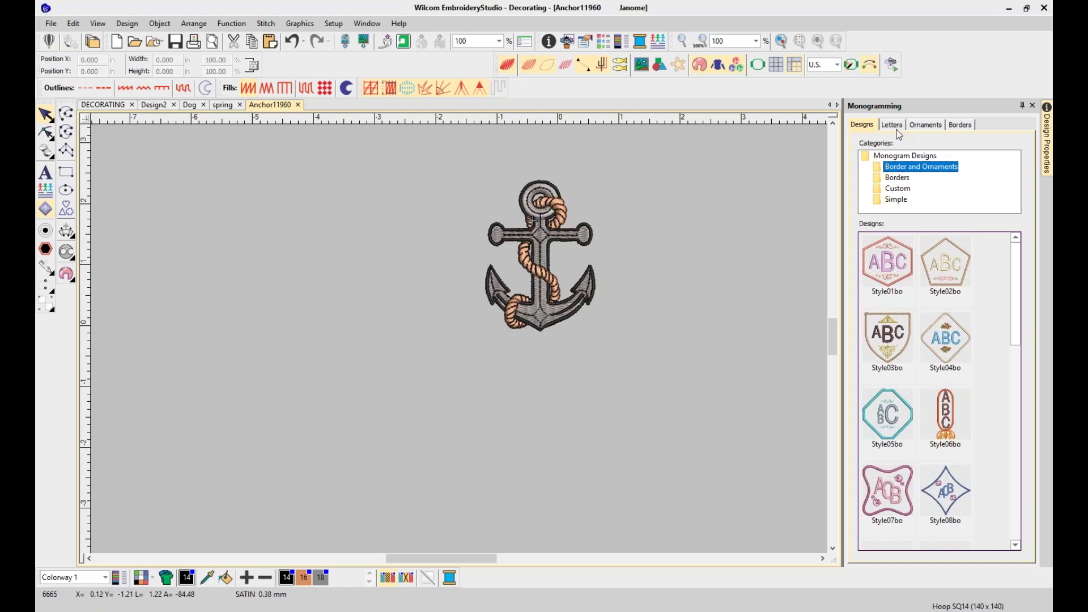
- Insert a test Style01bo hexagon monogram beside the anchor, then delete it
double_click(896, 264)
left_click_drag(579, 322, 306, 293)
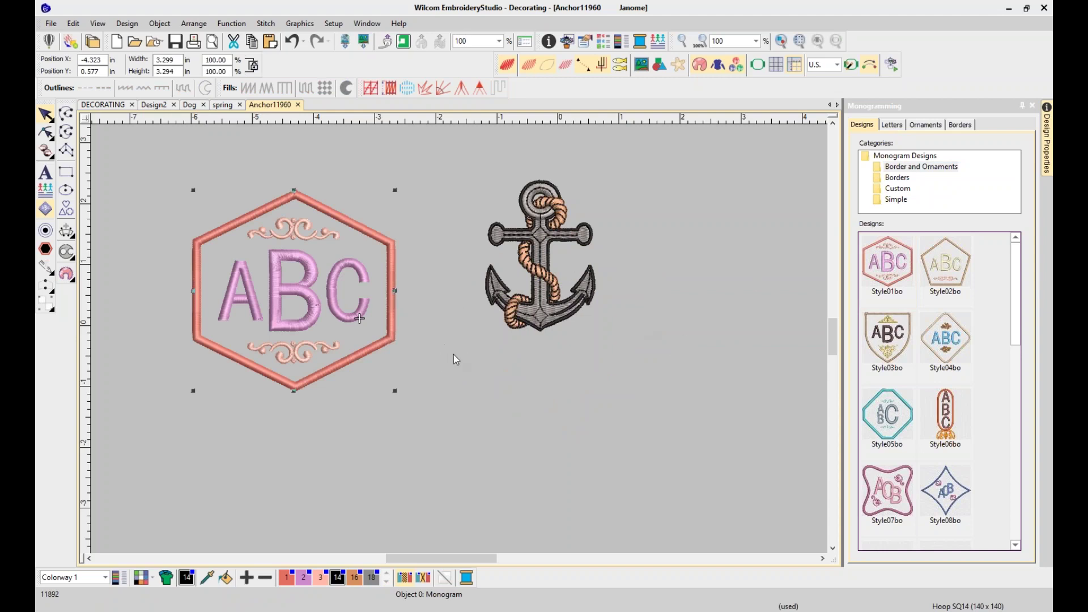
key("Delete")
- Create a new design, place the Style01bo hexagon monogram in it, and go to Letters
left_click(50, 24)
left_click(57, 35)
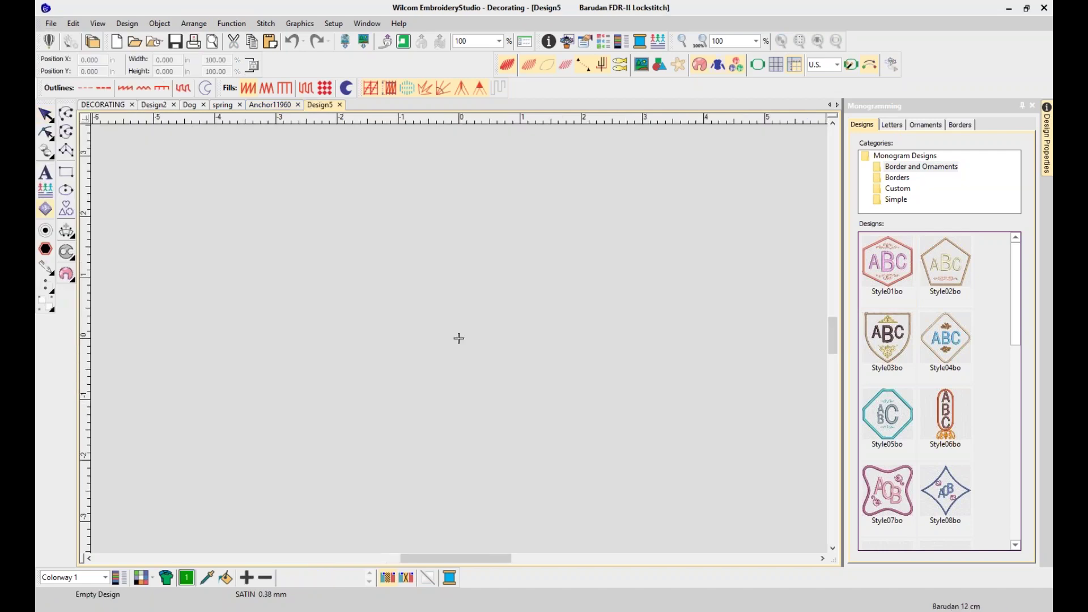
left_click(894, 282)
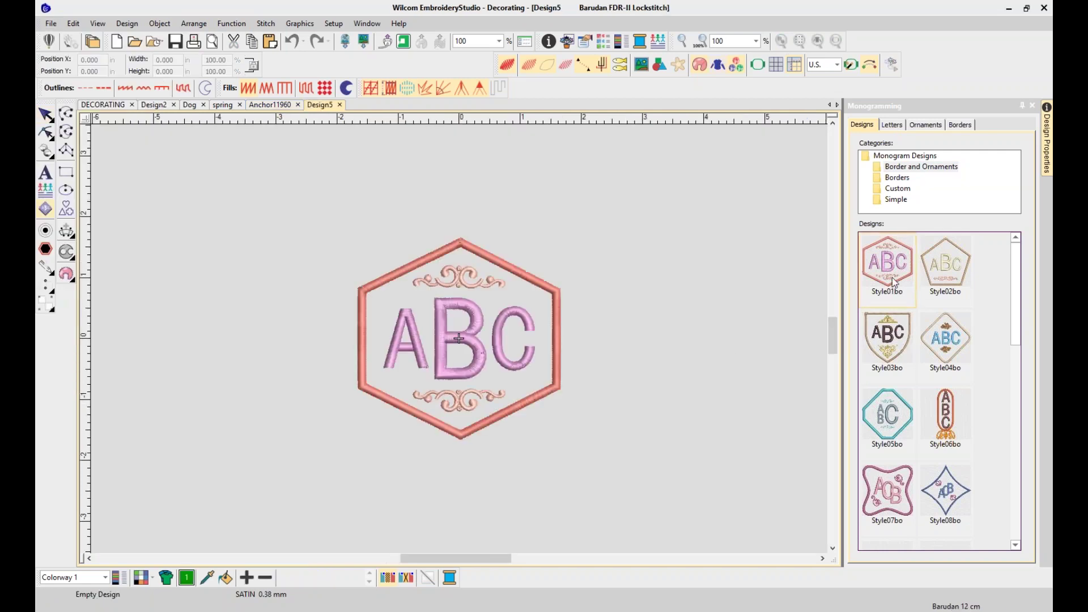
left_click(892, 126)
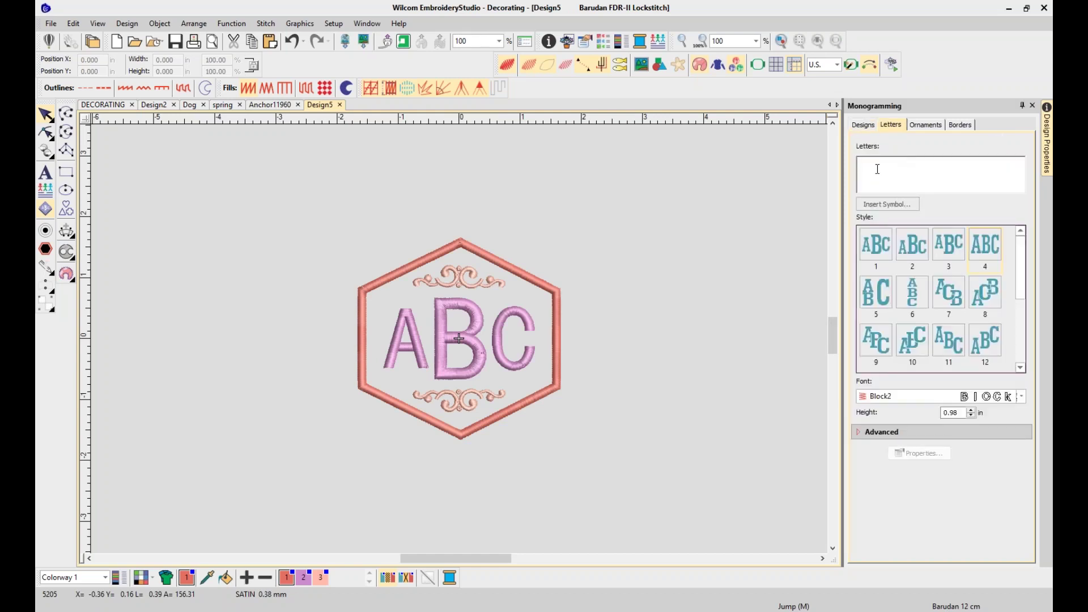
- Undo a first letter-entry attempt and zoom out to the whole hexagon monogram
left_click(878, 169)
type("MP")
scroll(459, 339, "up", 5)
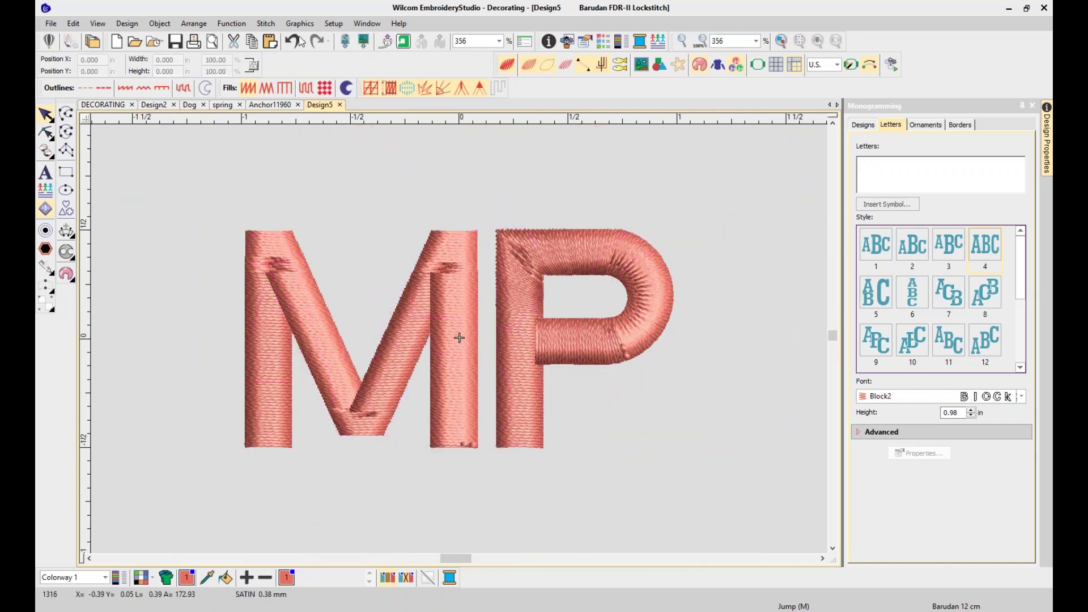
left_click(293, 41)
left_click(292, 41)
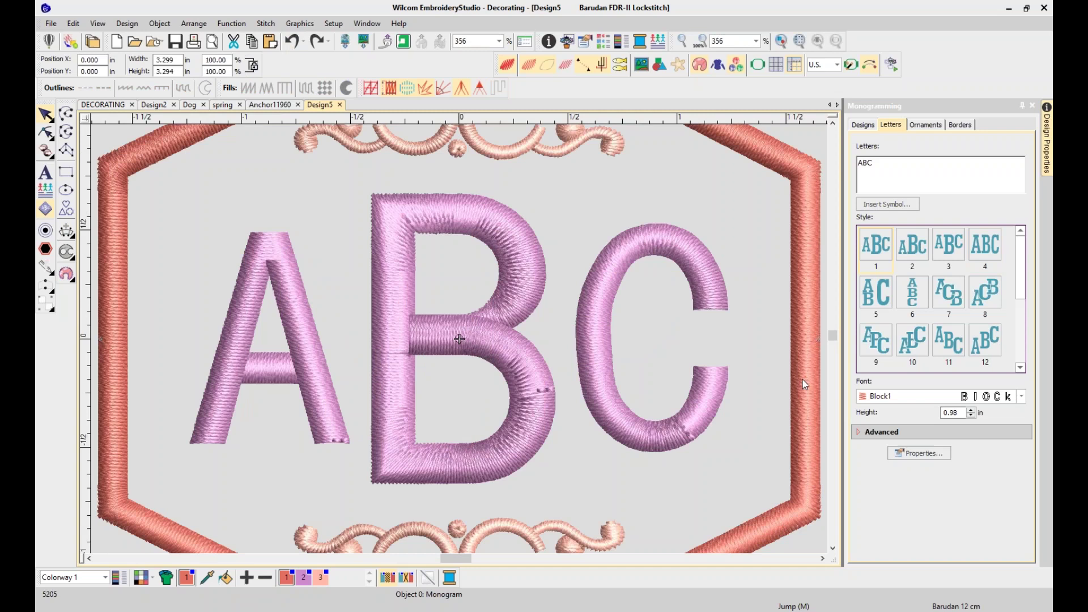
key("shift+z")
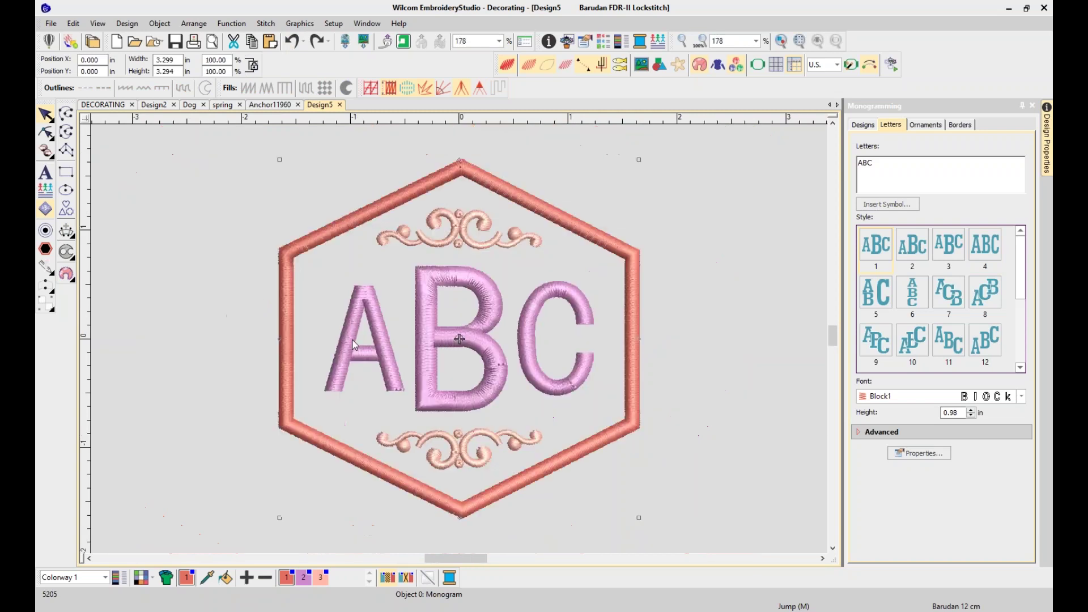
- Replace the ABC letters with uppercase MPJ and deselect the monogram
double_click(866, 163)
type("m")
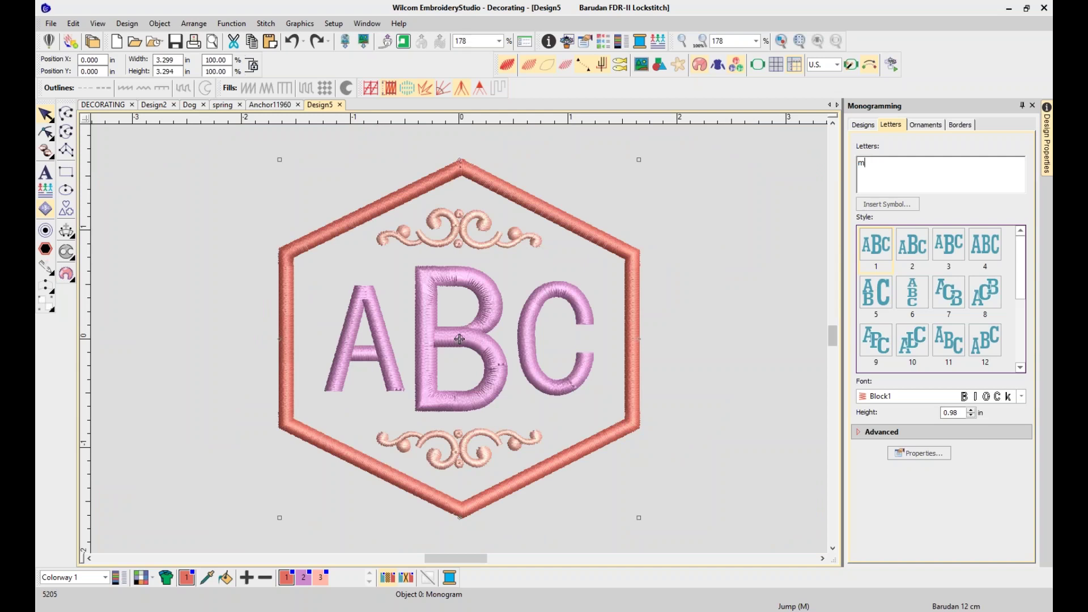
key("Return")
key("BackSpace")
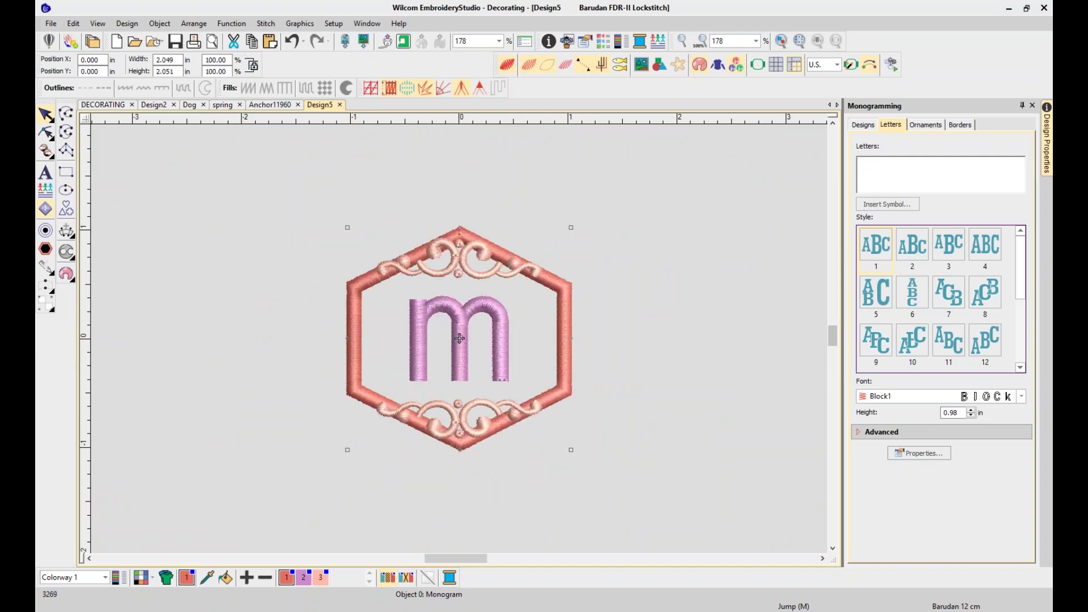
key("Return")
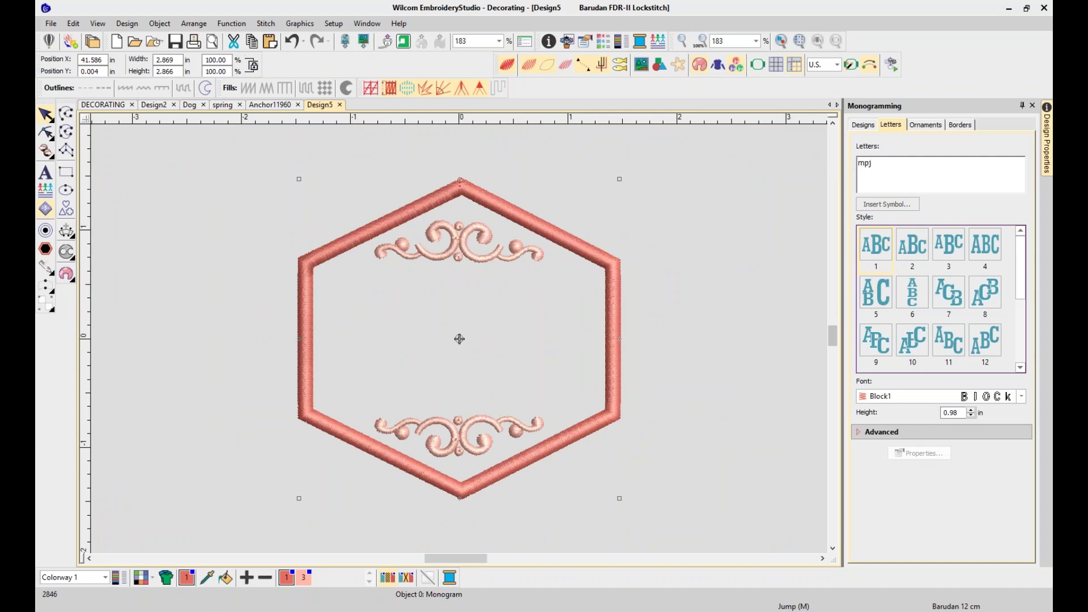
key("Return")
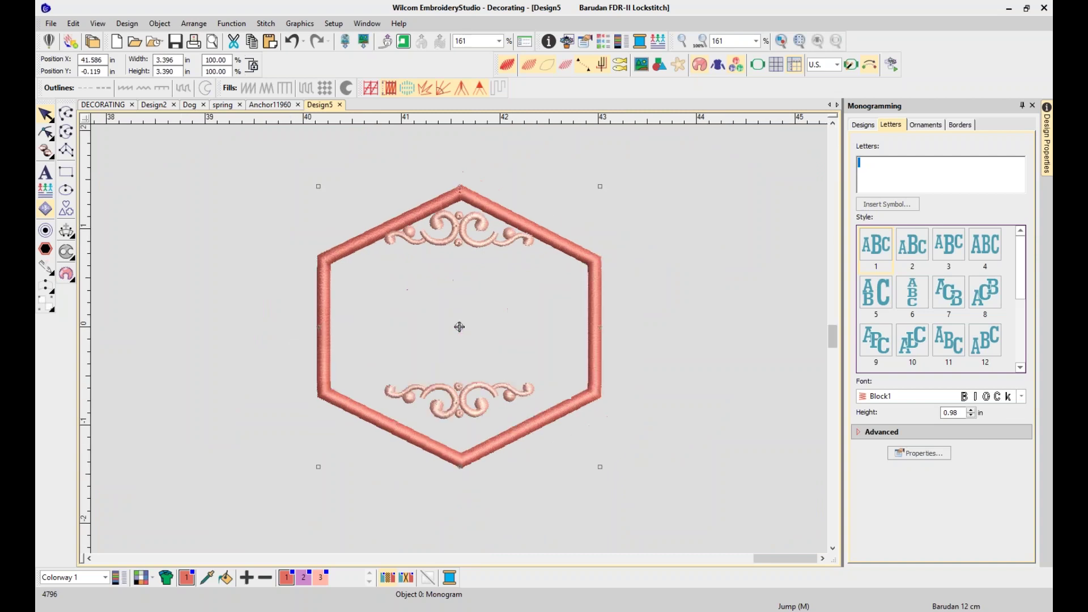
type("MPJ")
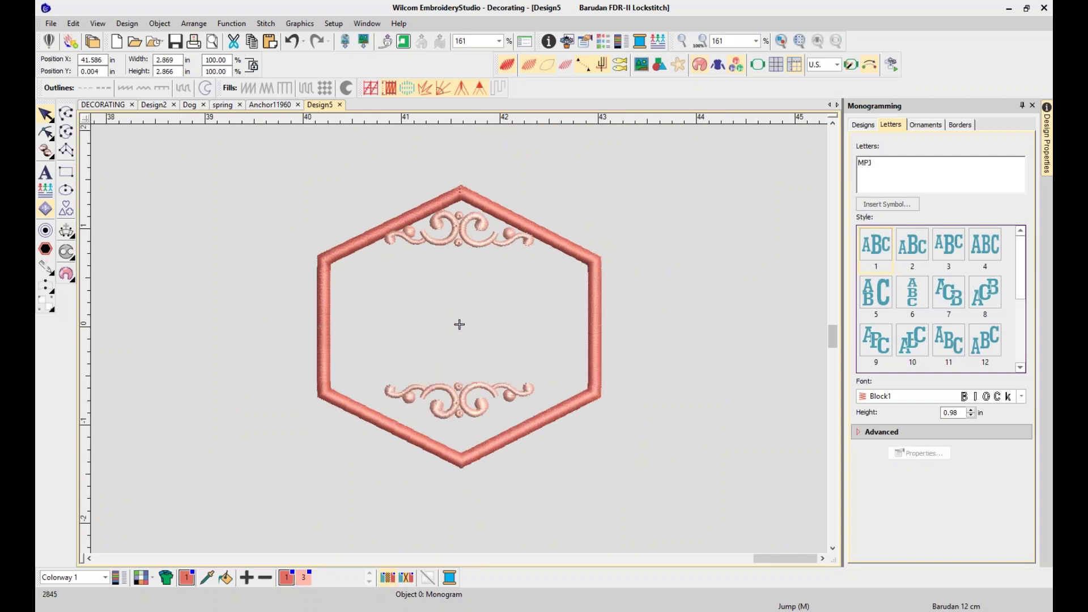
key("Return")
left_click(744, 282)
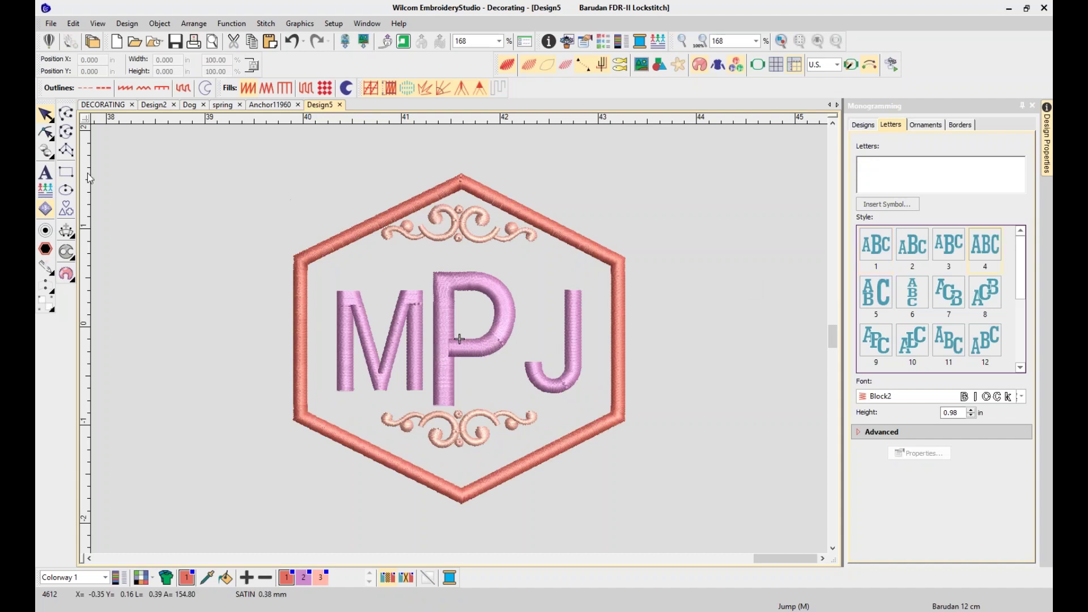
- Nudge the P letter slightly with the Reshape tool, then deselect the lettering
left_click(46, 132)
left_click(461, 343)
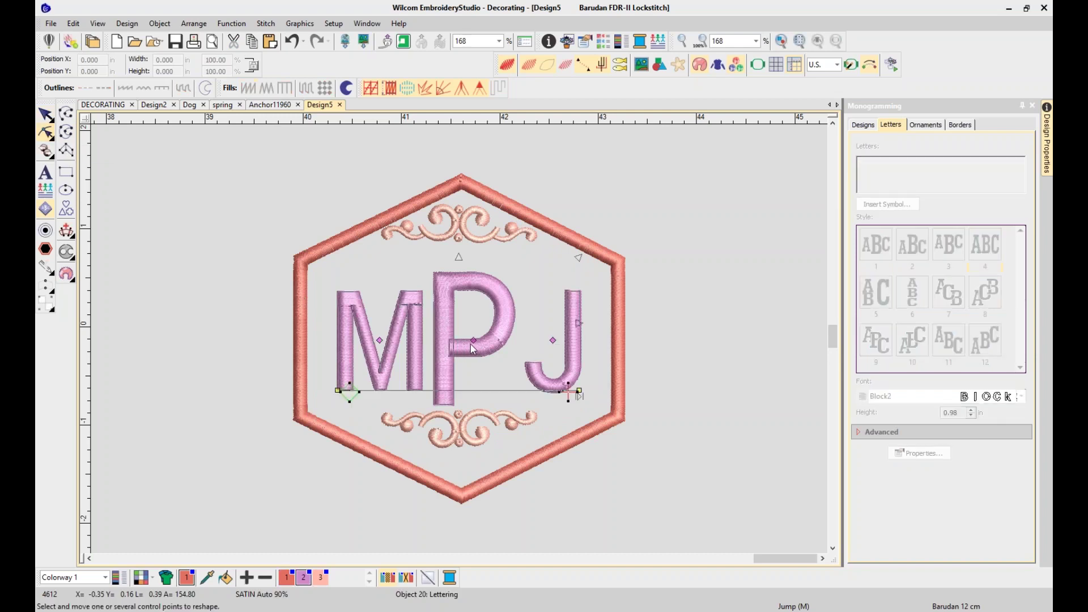
left_click_drag(472, 342, 483, 340)
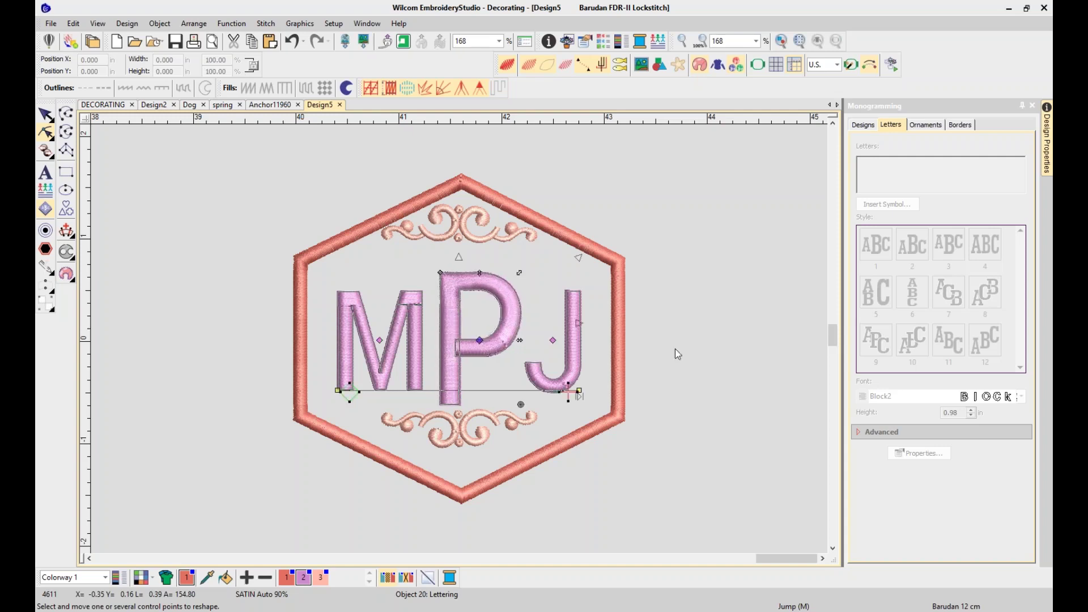
left_click(718, 418)
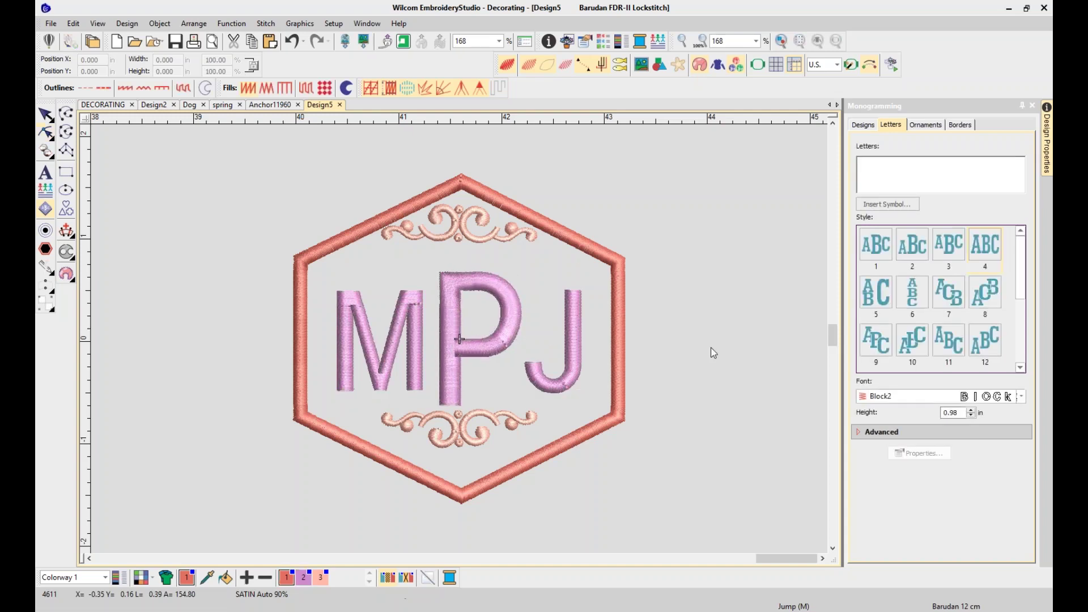
- Move the whole MPJ hexagon monogram up and to the left
left_click(618, 372)
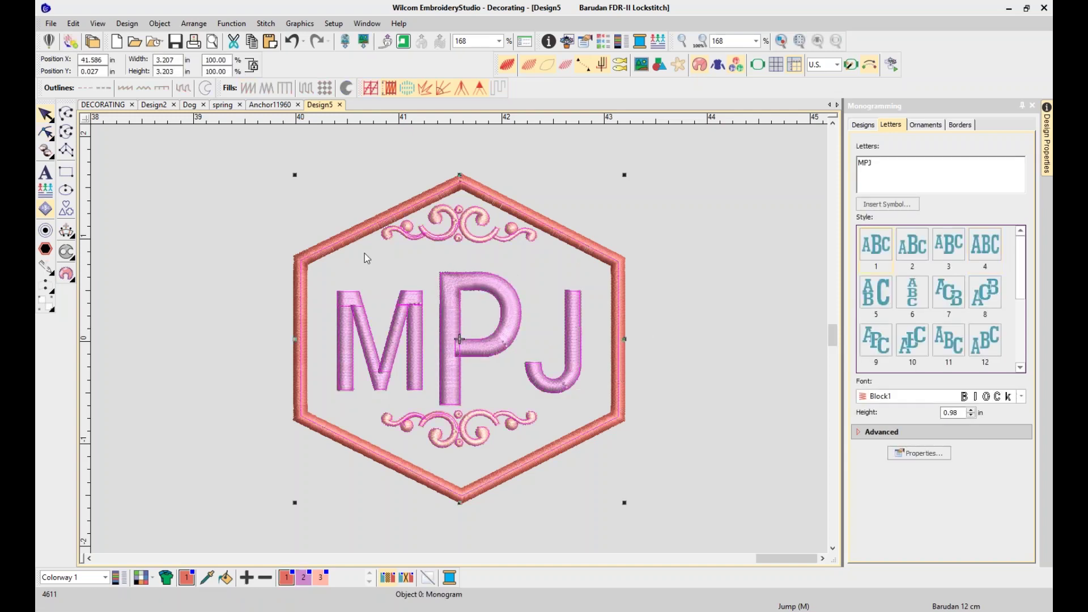
left_click_drag(374, 229, 194, 183)
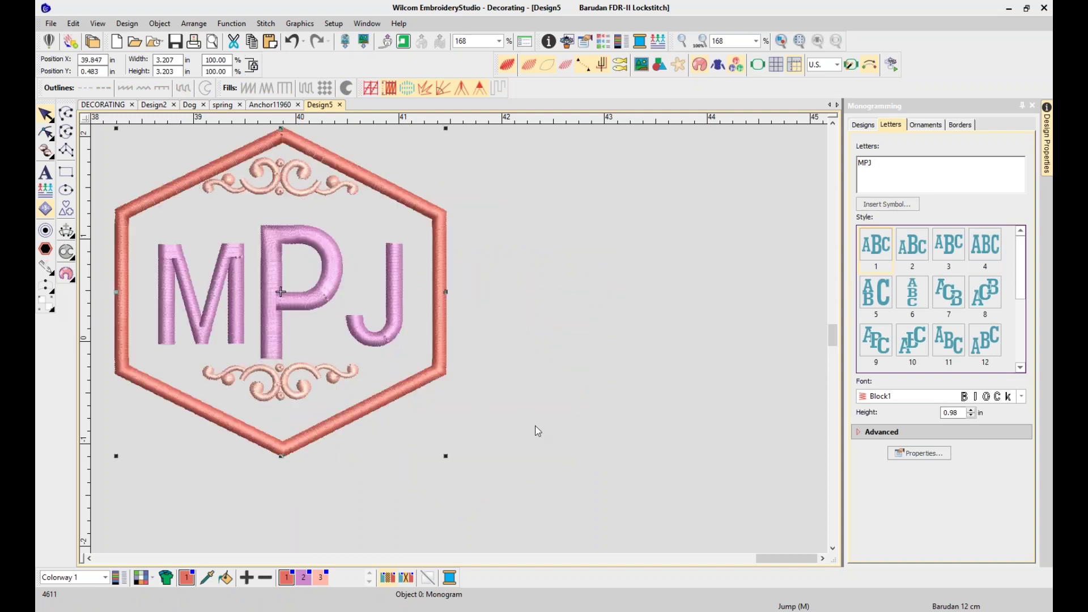
left_click(584, 415)
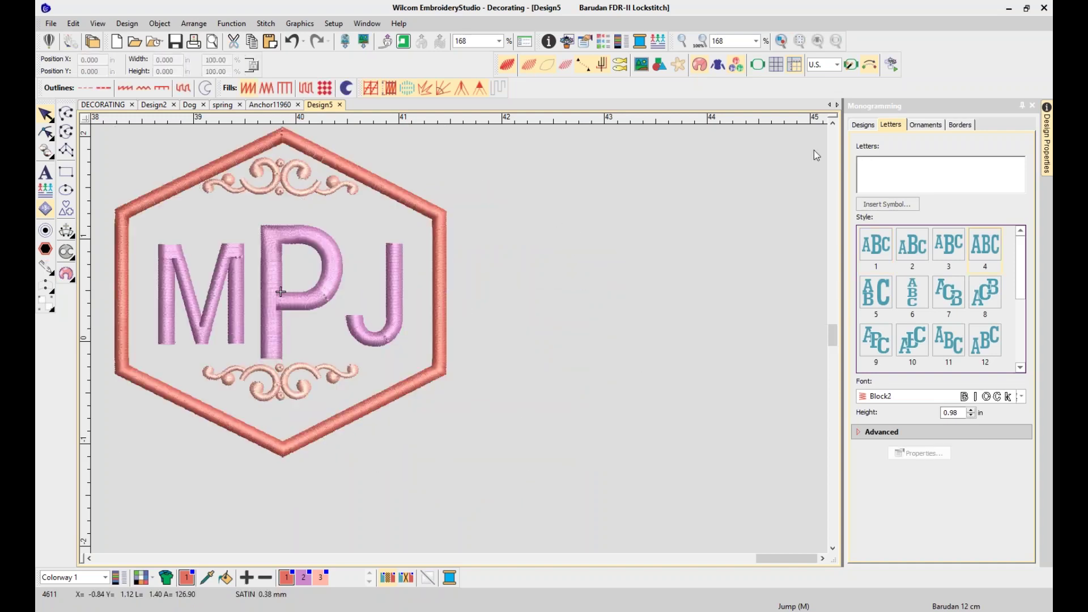
left_click(860, 125)
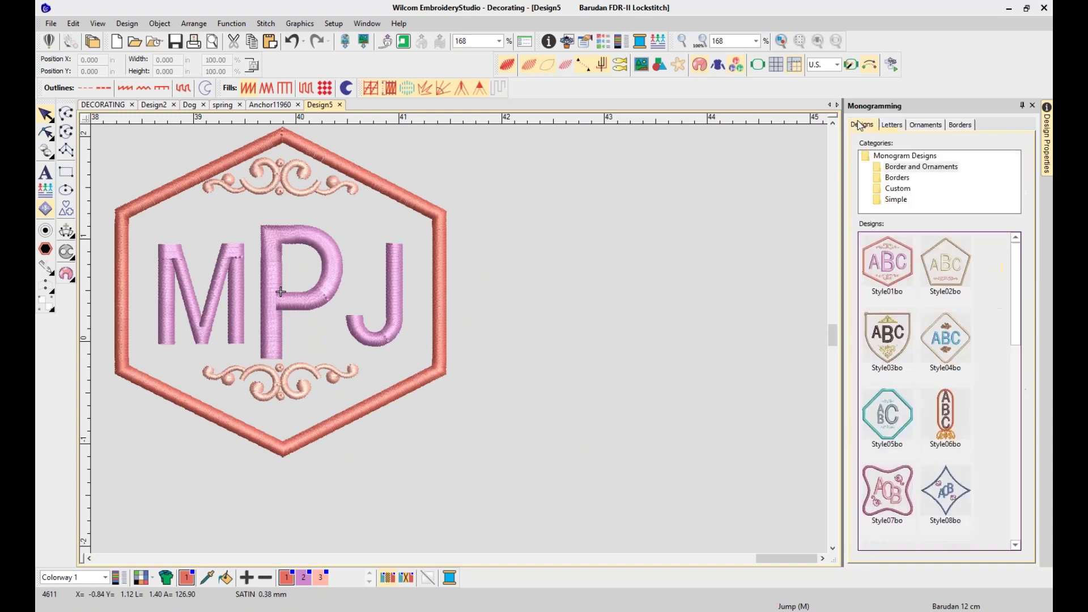
- Add the Style06bo oval ABC monogram and drag it toward the canvas centre, away from the hexagon
left_click(948, 422)
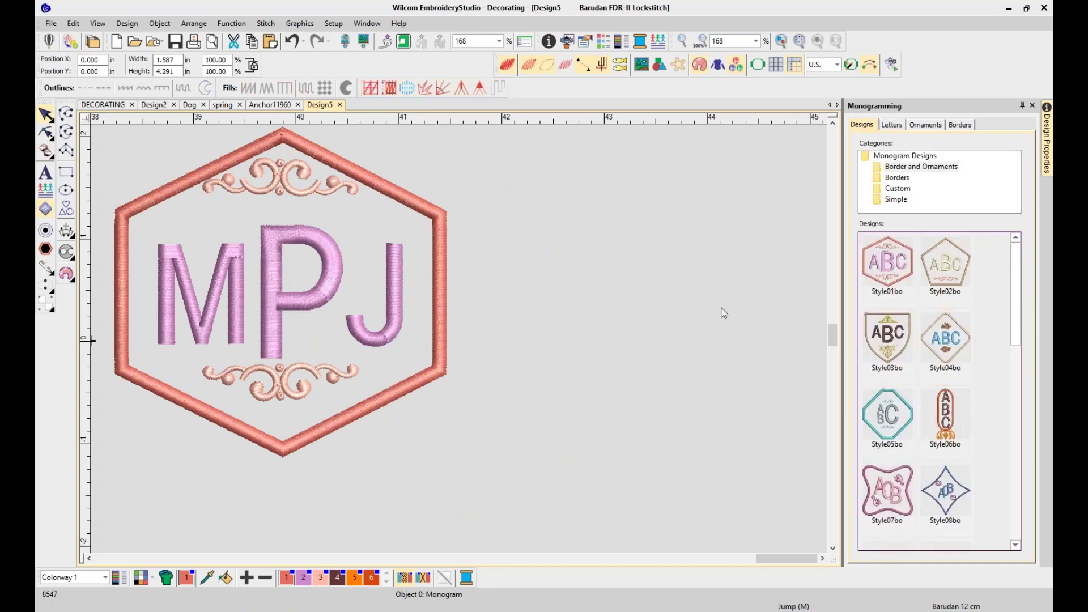
left_click(663, 268)
key("0")
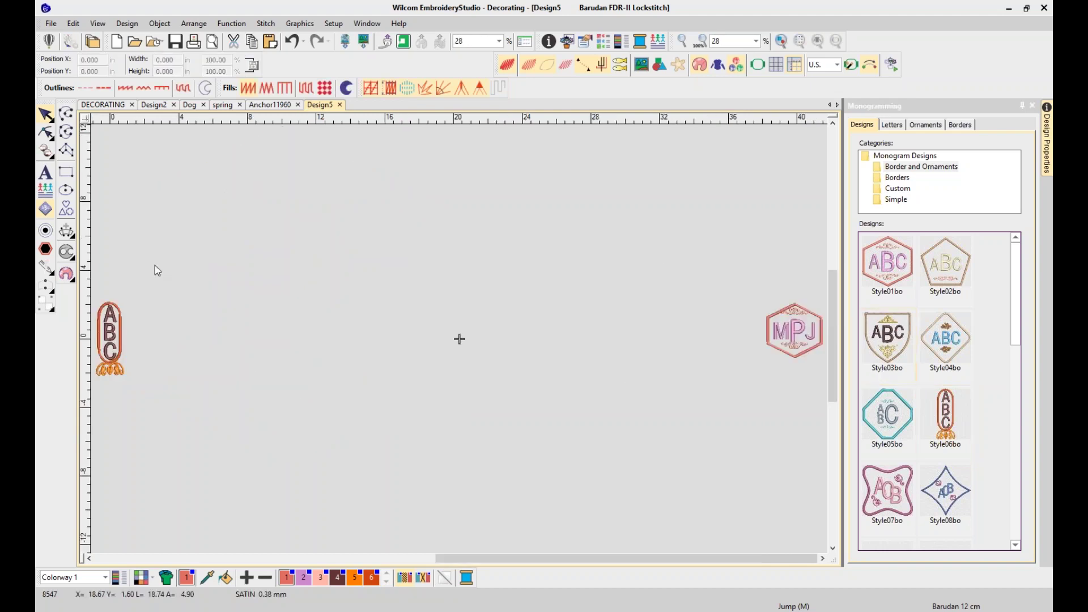
left_click_drag(152, 282, 246, 376)
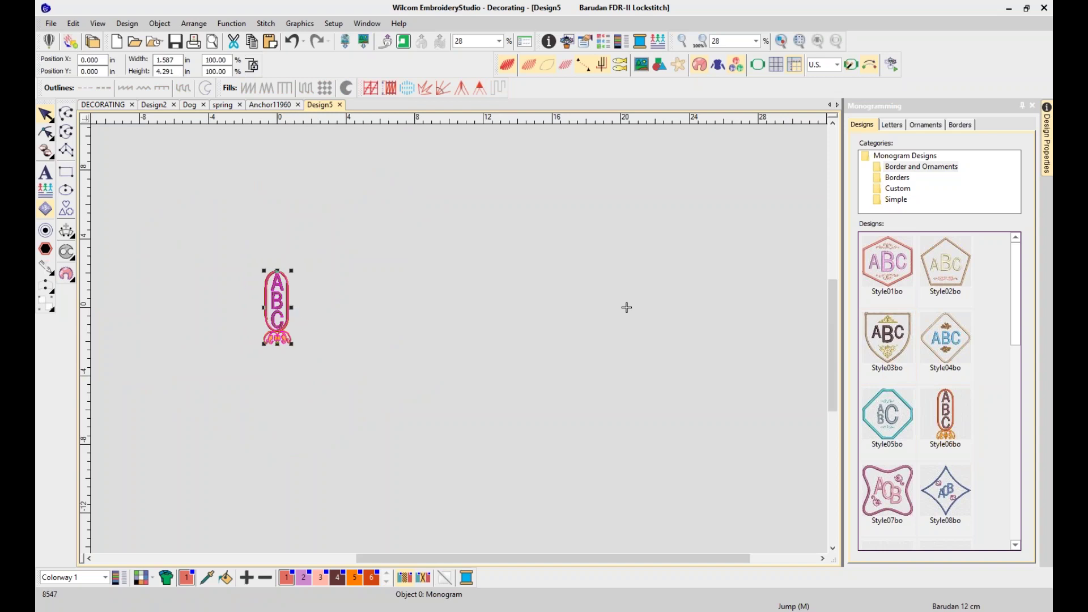
left_click_drag(278, 307, 517, 321)
left_click(602, 361)
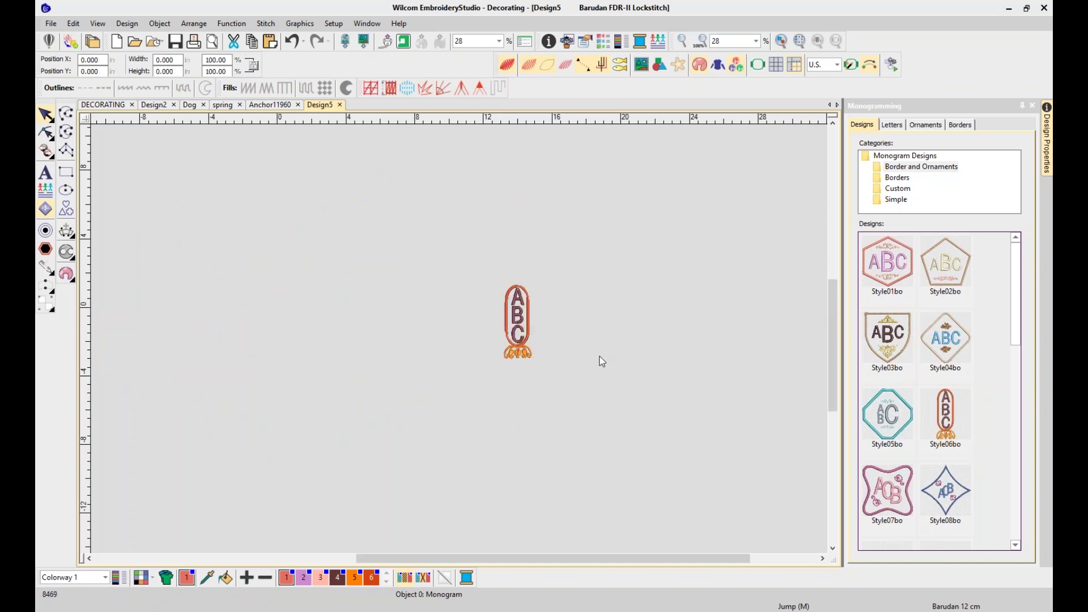
- Zoom into the oval monogram and replace its ABC letters with MPJ
key("b")
left_click_drag(488, 267, 527, 371)
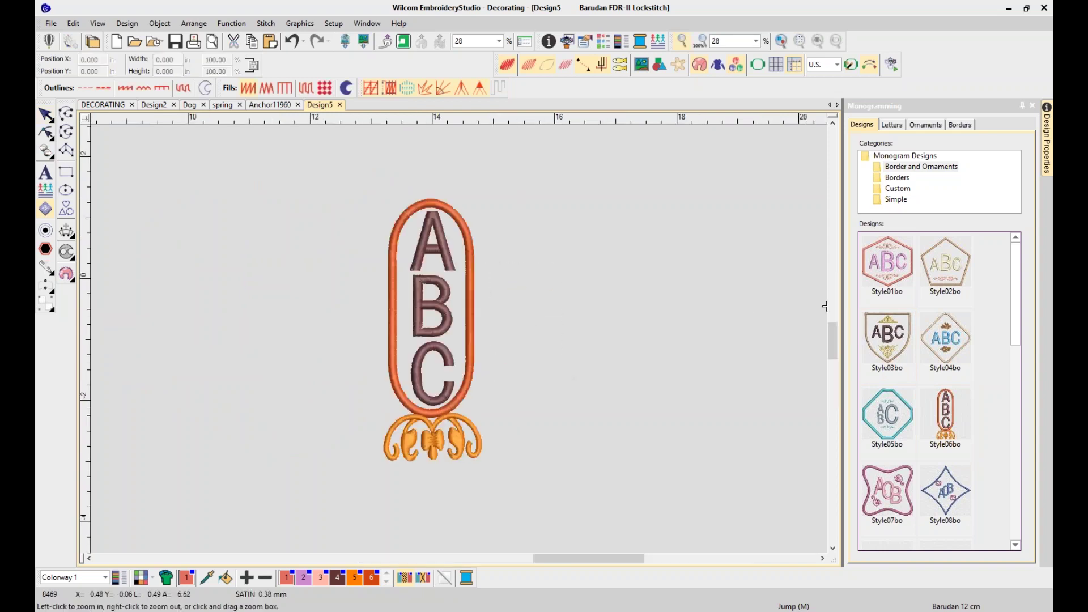
left_click(895, 124)
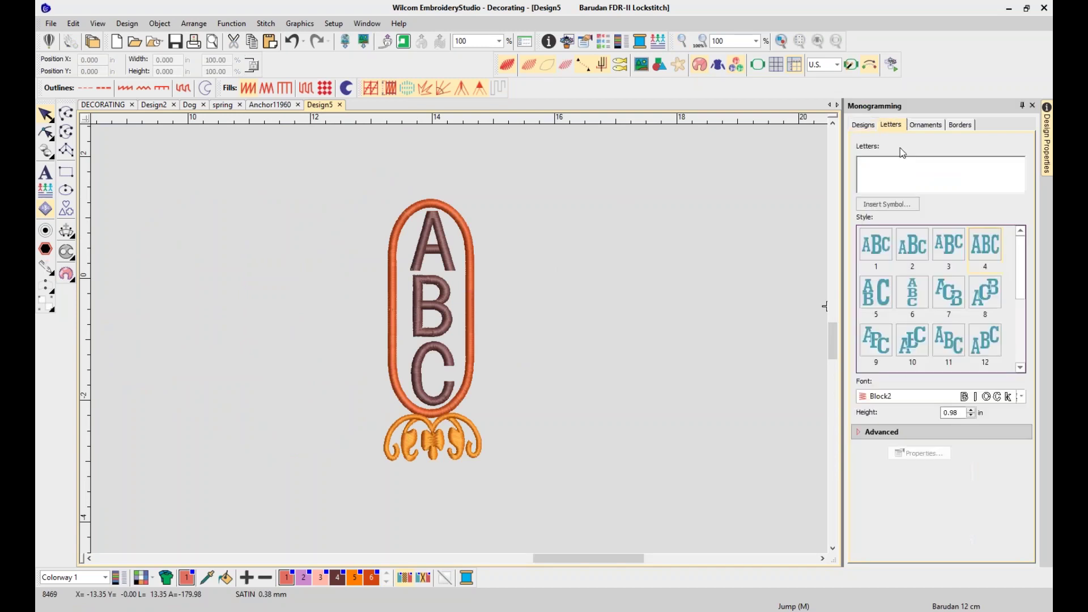
left_click(472, 336)
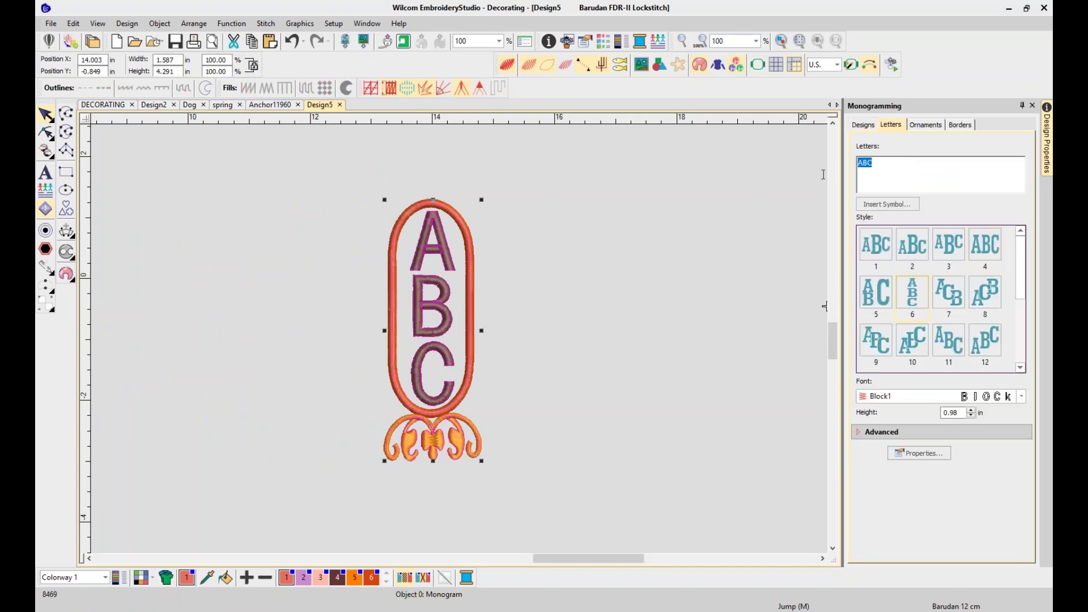
type("MP")
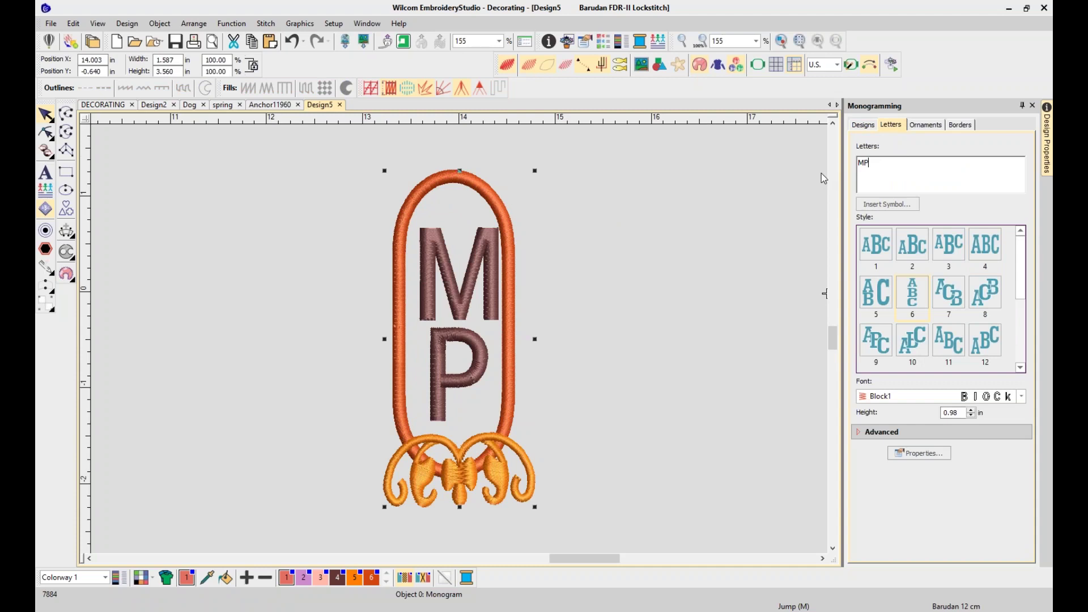
type("J")
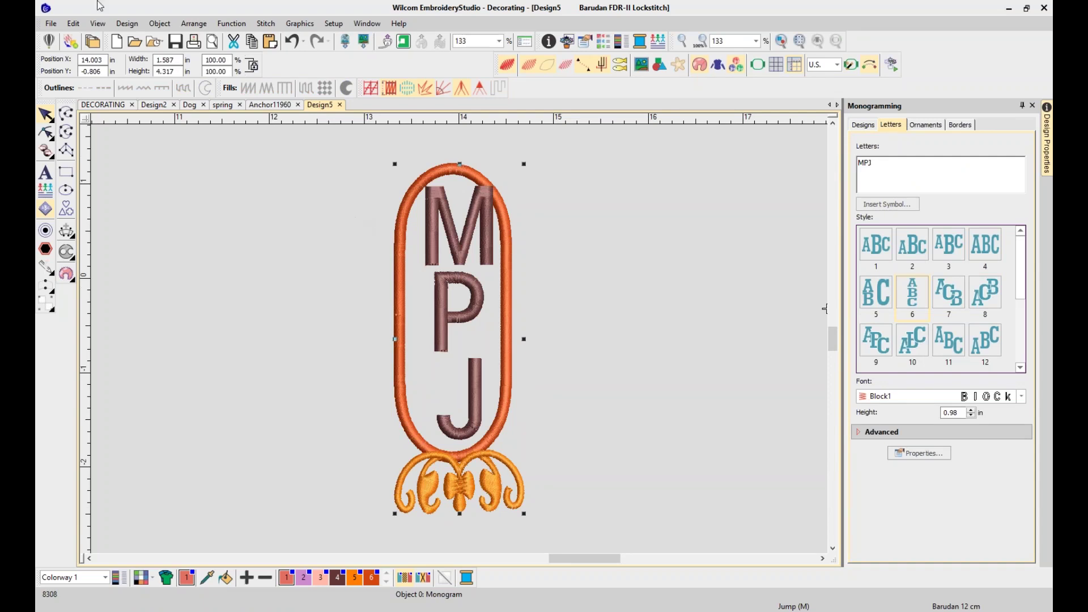
- Reshape the oval monogram, repositioning the stacked M, P and J letters vertically
left_click(45, 133)
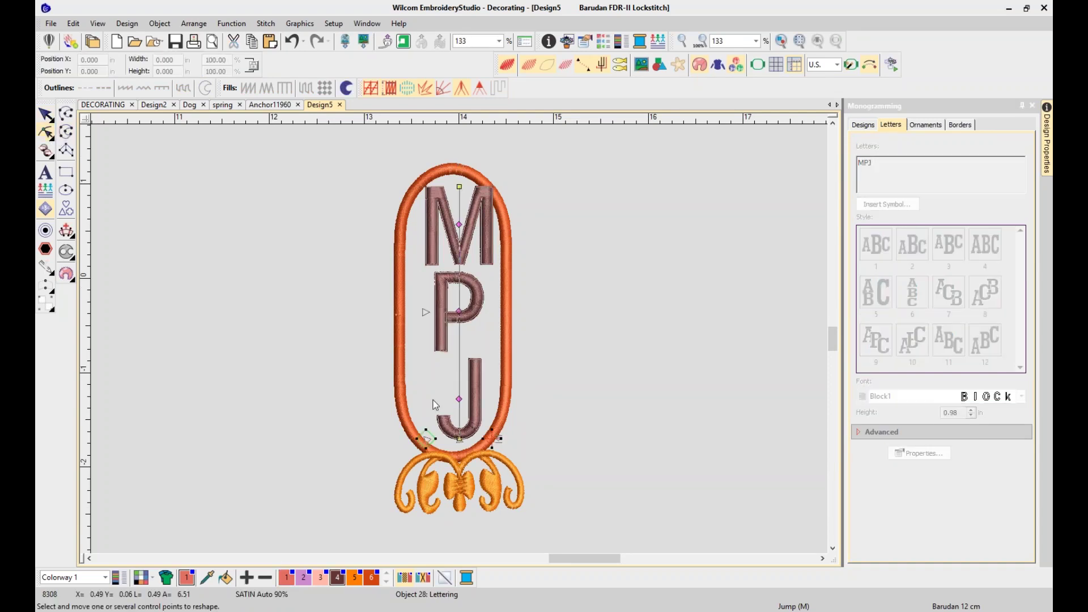
left_click_drag(455, 401, 454, 377)
left_click_drag(481, 311, 483, 320)
left_click_drag(459, 225, 461, 235)
left_click_drag(463, 381, 464, 393)
left_click_drag(459, 320, 459, 334)
left_click_drag(459, 240, 459, 248)
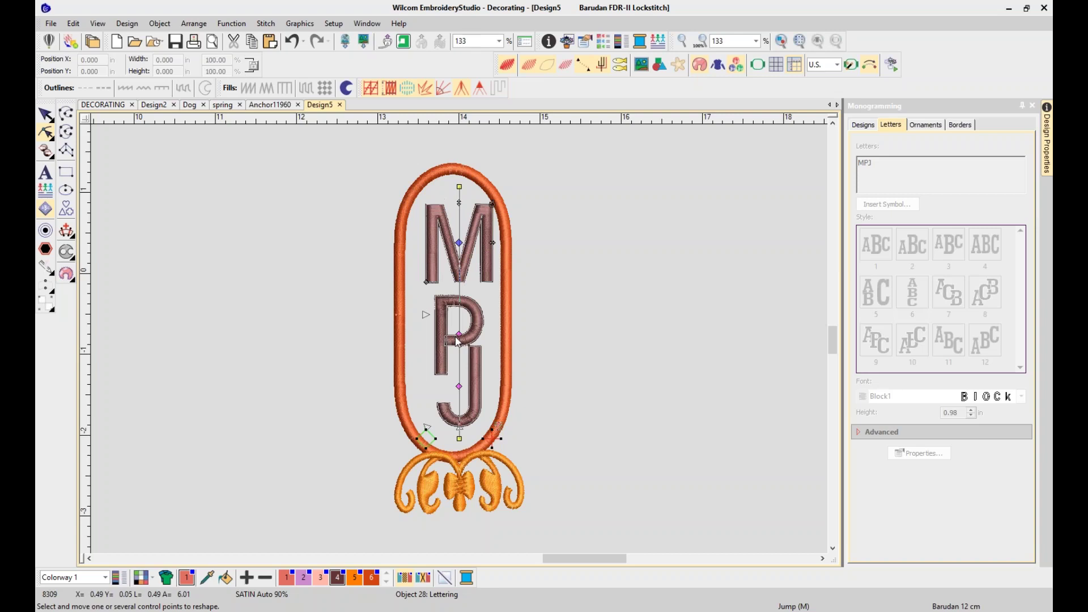
left_click_drag(458, 339, 458, 343)
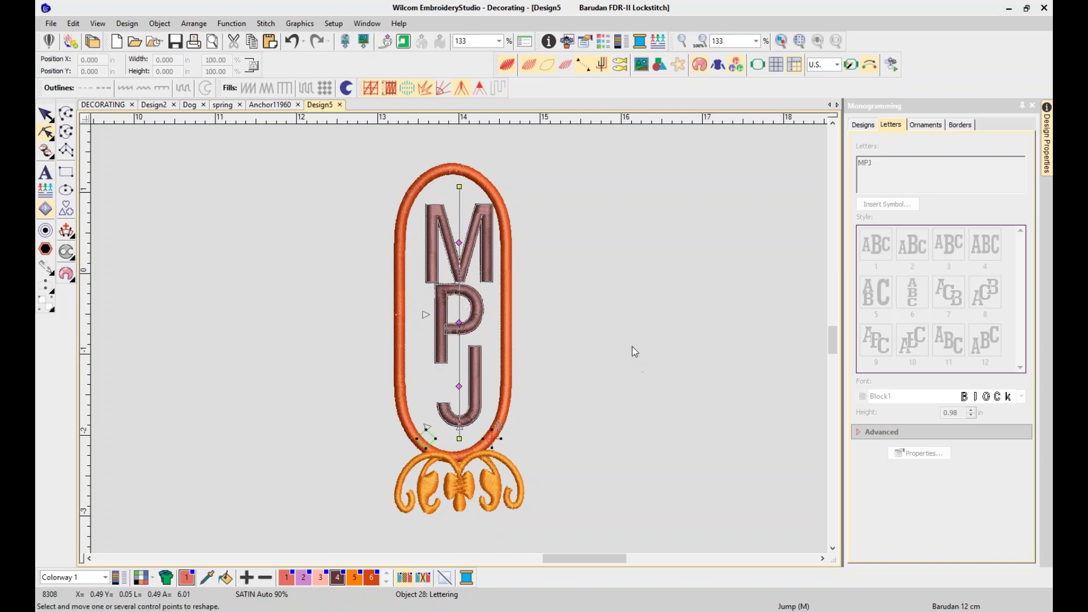
- Zoom out and select the hexagon MPJ monogram, dismissing the reshaping error message
key("shift+z")
scroll(688, 227, "right", 3)
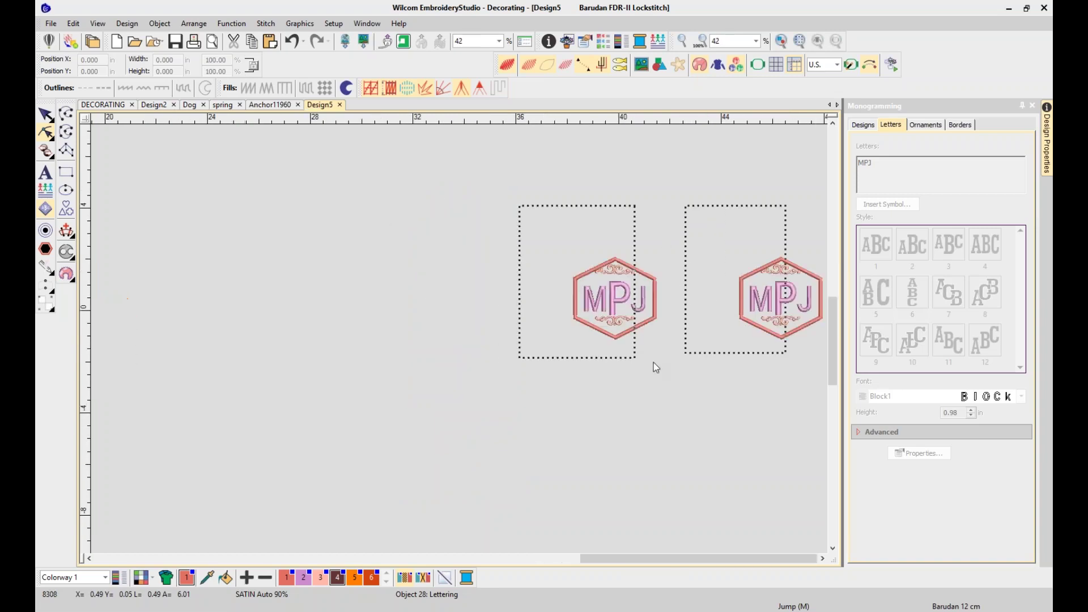
left_click_drag(554, 238, 681, 354)
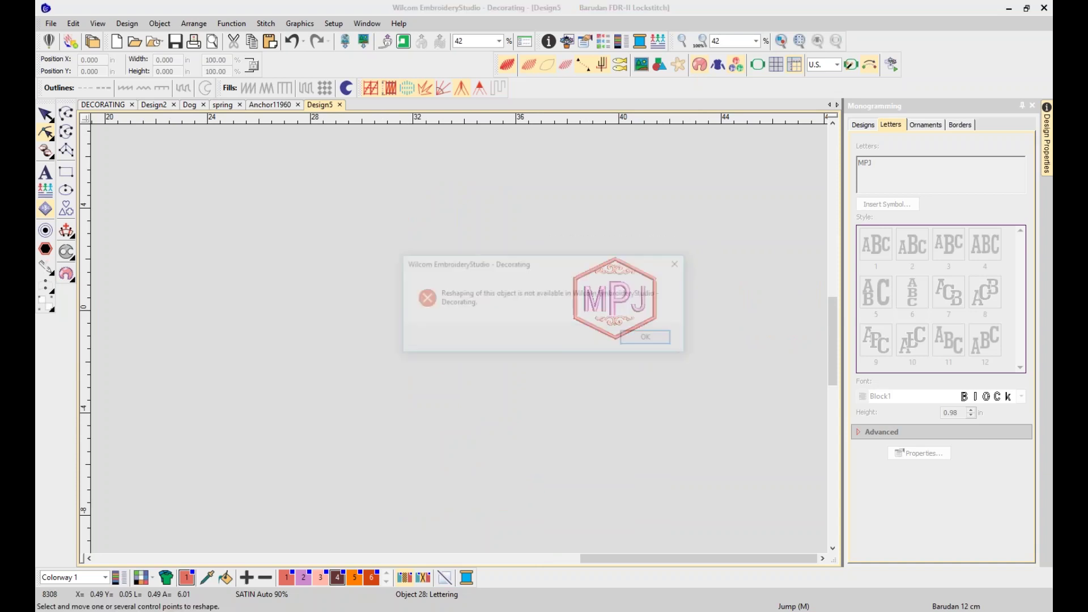
left_click(650, 342)
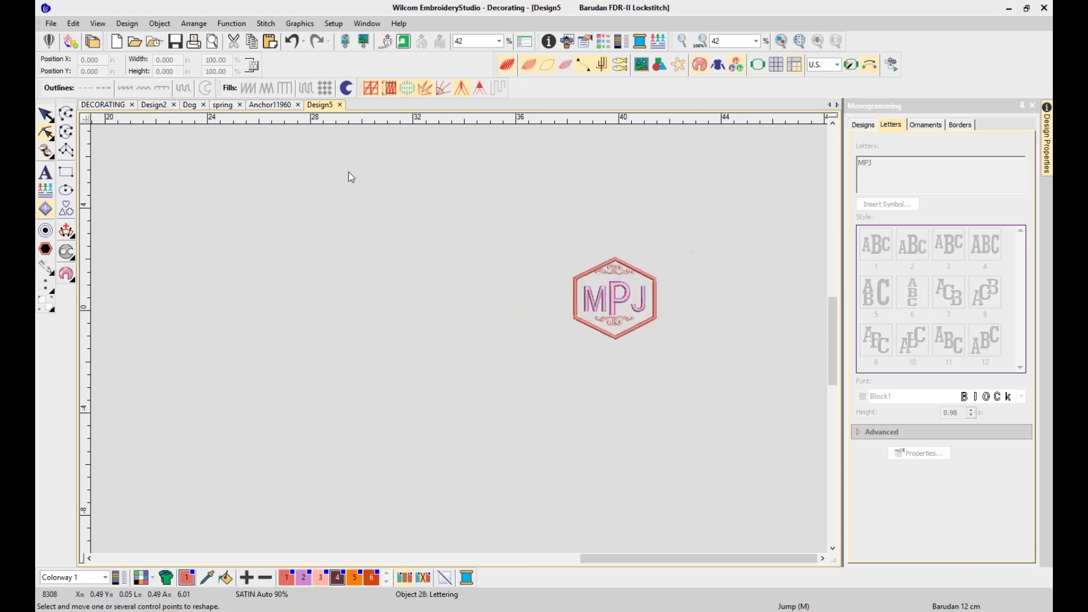
scroll(365, 258, "left", 3)
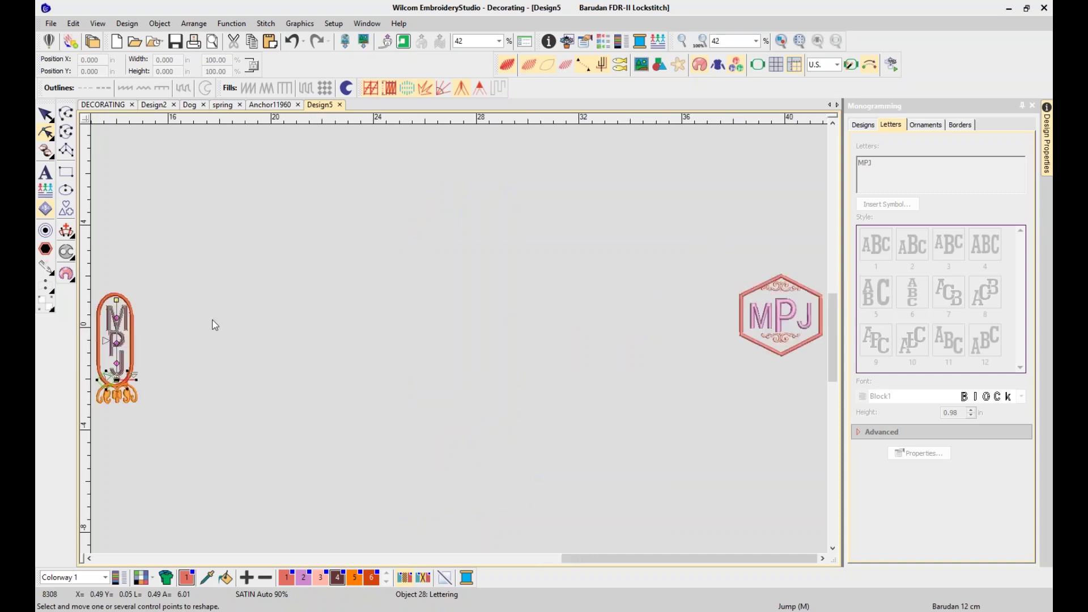
- Move the oval MPJ monogram next to the hexagon monogram and deselect it
left_click(47, 117)
left_click_drag(126, 332, 659, 309)
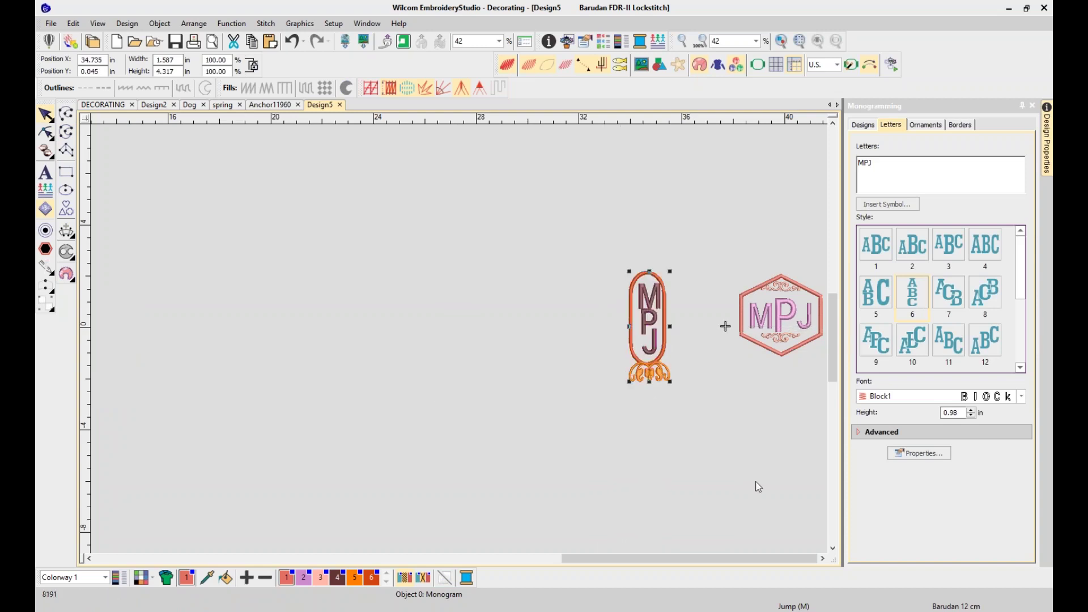
left_click(758, 487)
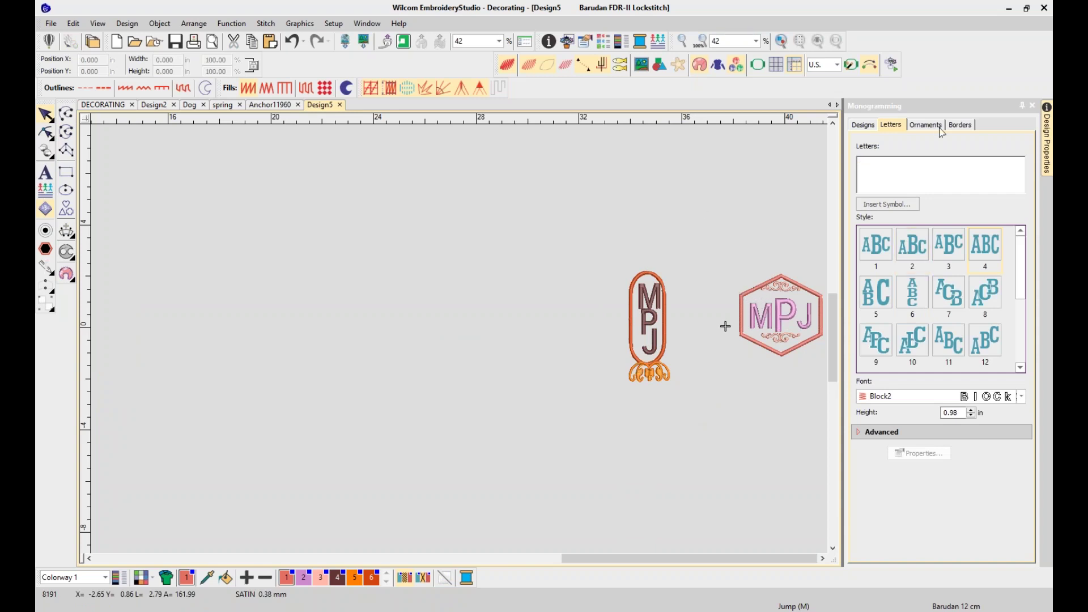
- Browse the Borders and Simple monogram design categories, then switch to the empty Design2 document
left_click(872, 126)
left_click(907, 178)
left_click_drag(1019, 346, 1027, 412)
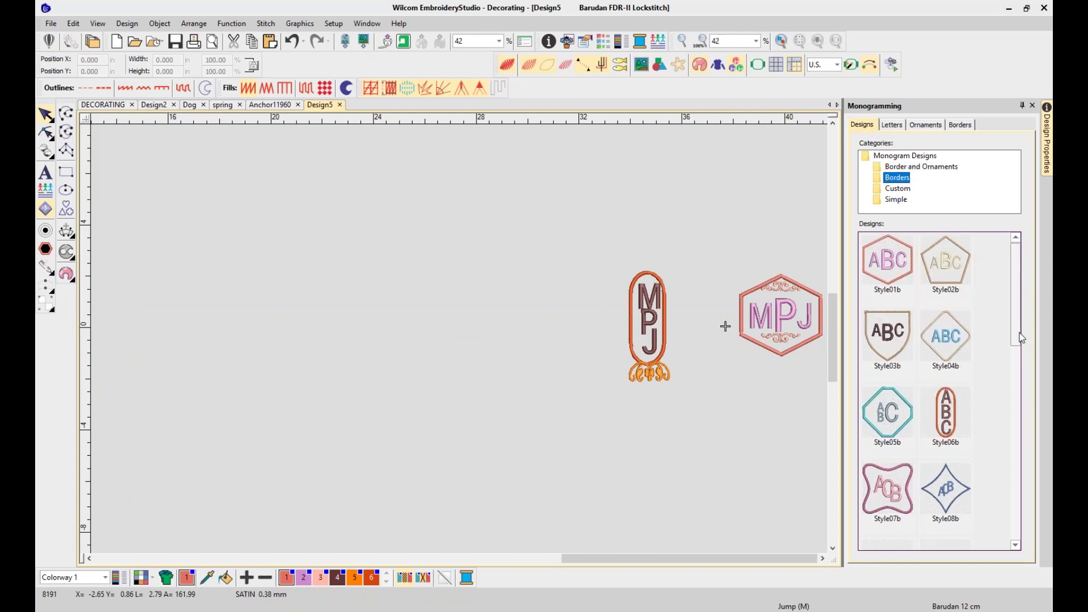
left_click(948, 340)
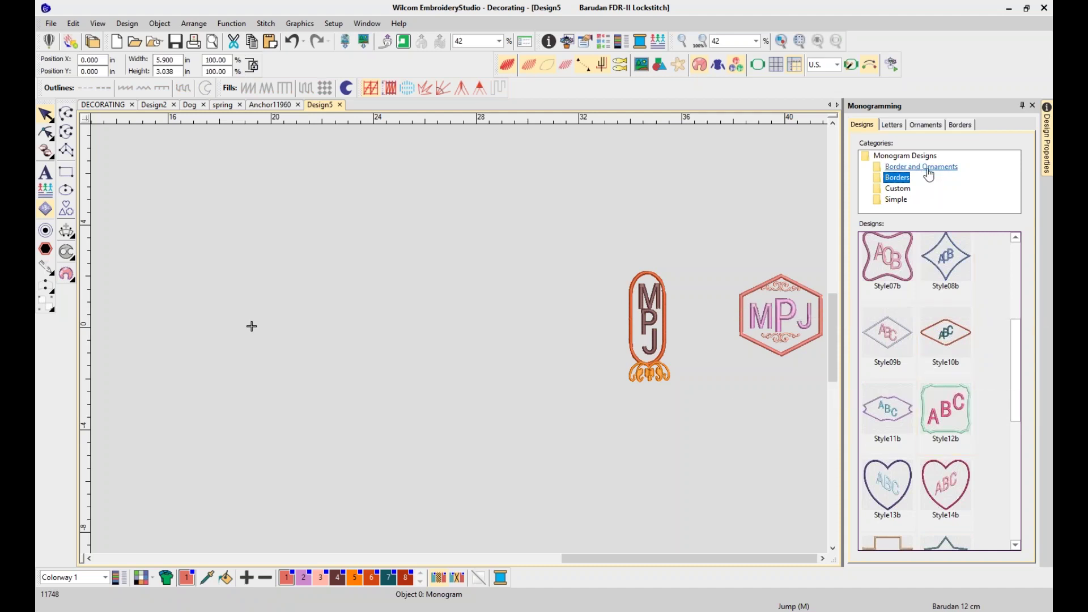
left_click(897, 200)
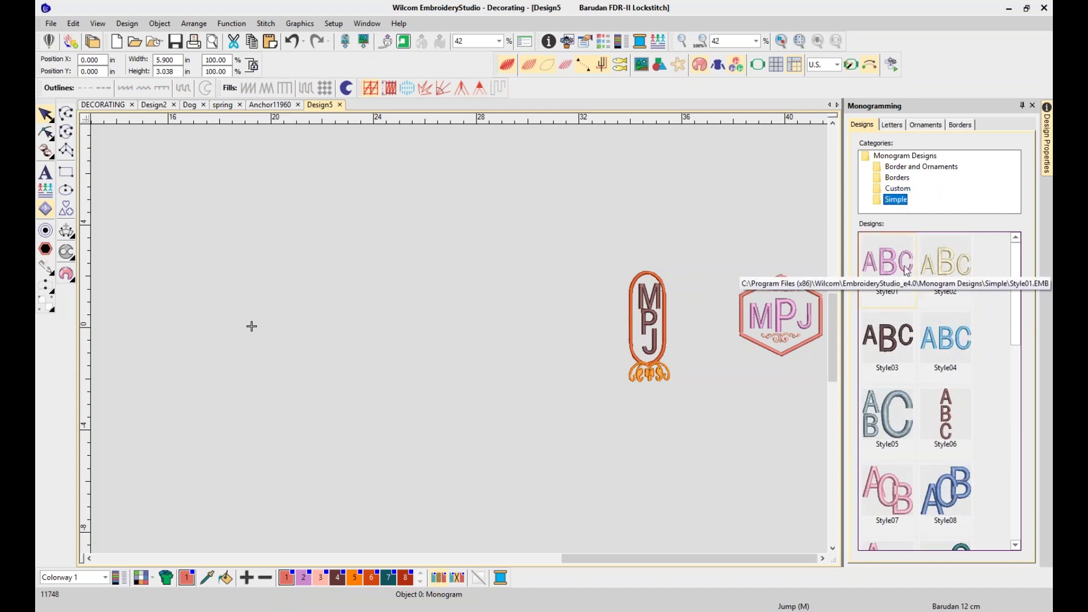
left_click(768, 212)
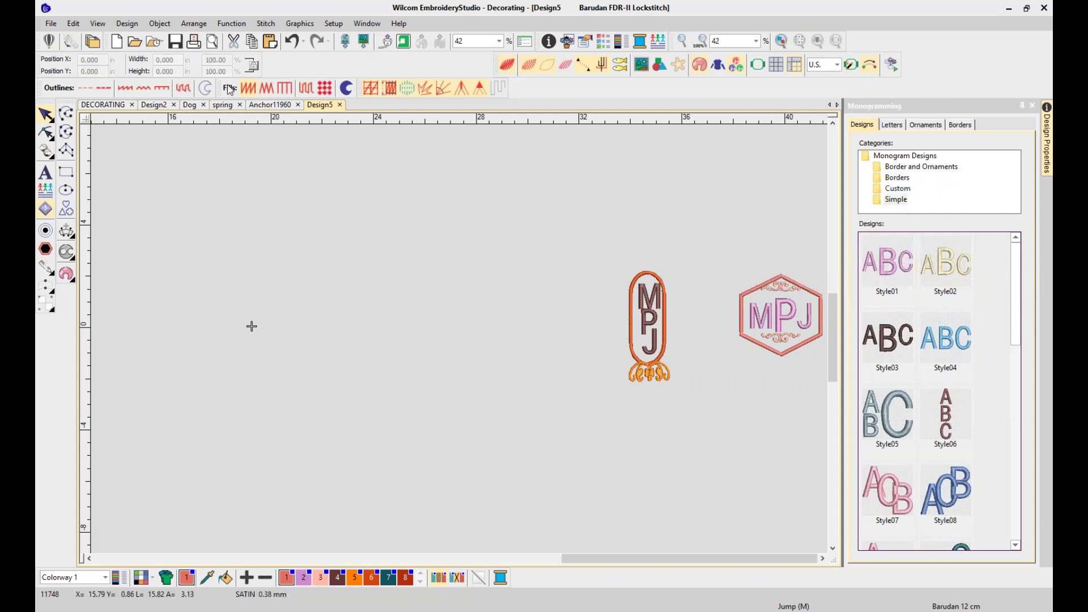
left_click(161, 106)
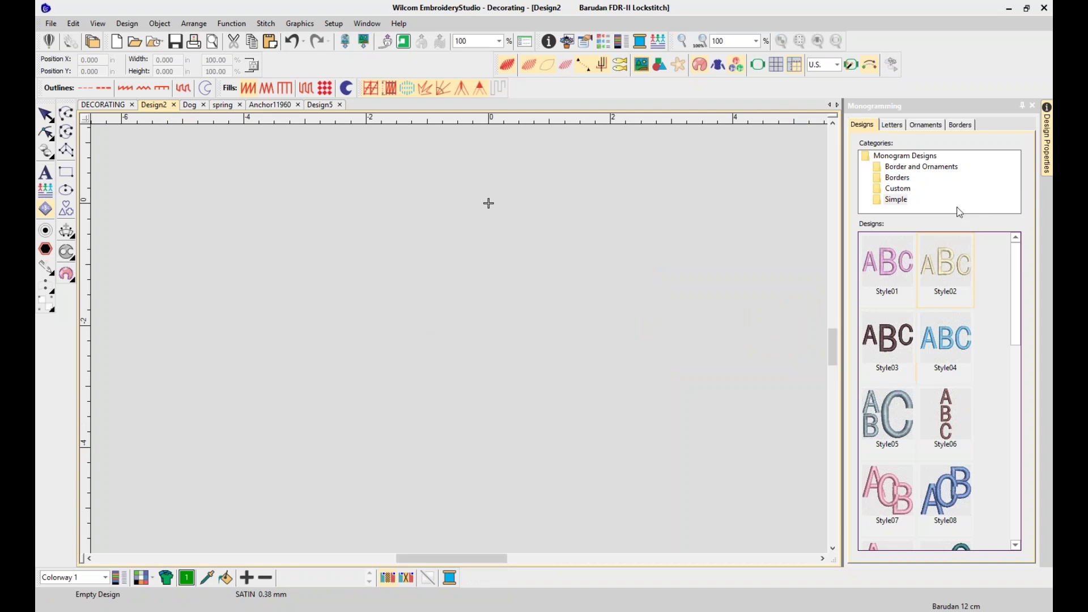
- Add style 1 MPJ lettering to Anchor11960, shrunk to about 61% and centred beneath the anchor
left_click(270, 107)
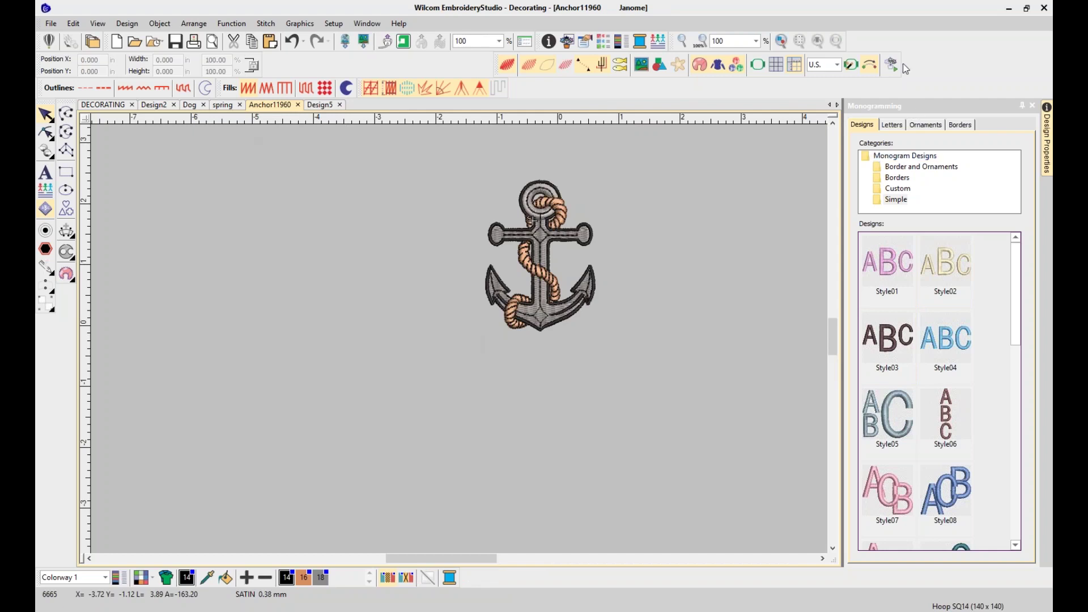
left_click(891, 125)
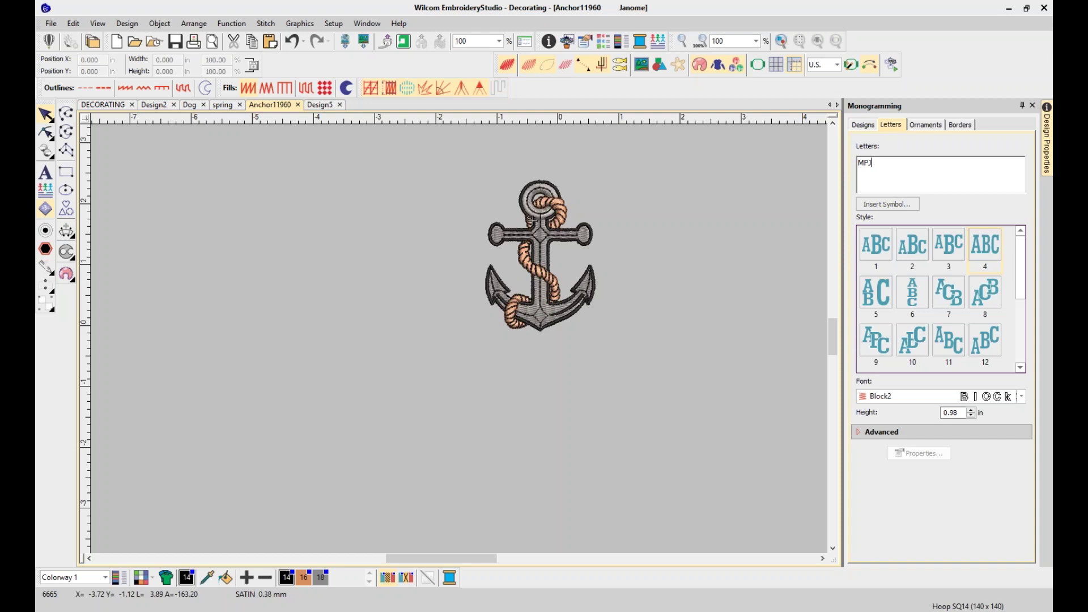
left_click(878, 245)
left_click_drag(504, 381, 481, 504)
left_click_drag(718, 336, 498, 427)
left_click_drag(351, 507, 438, 444)
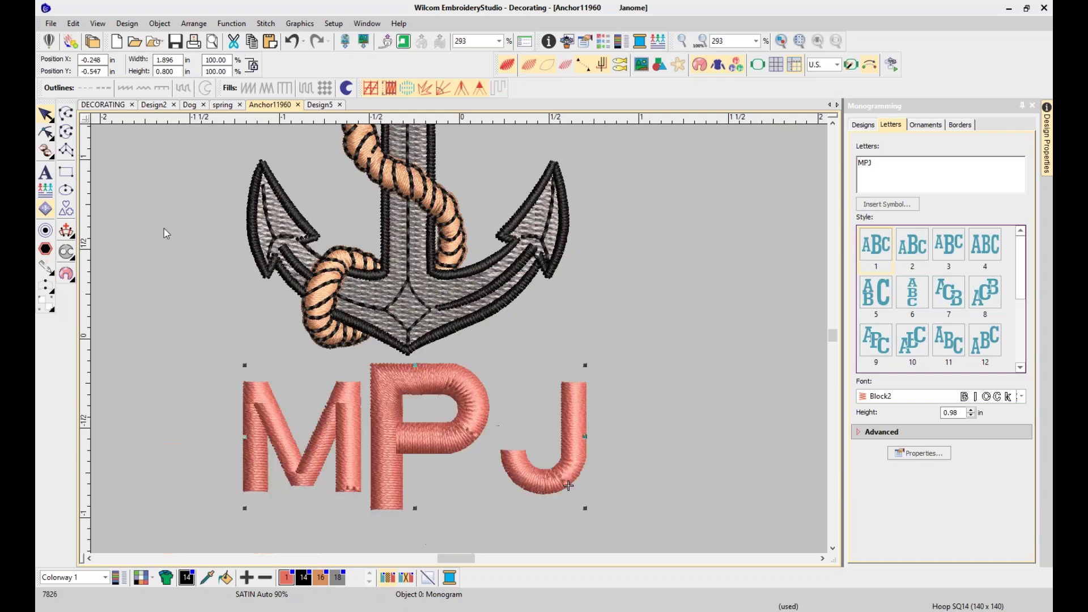
- Shift the P of the MPJ lettering sideways with Reshape, then zoom out and deselect
left_click(46, 132)
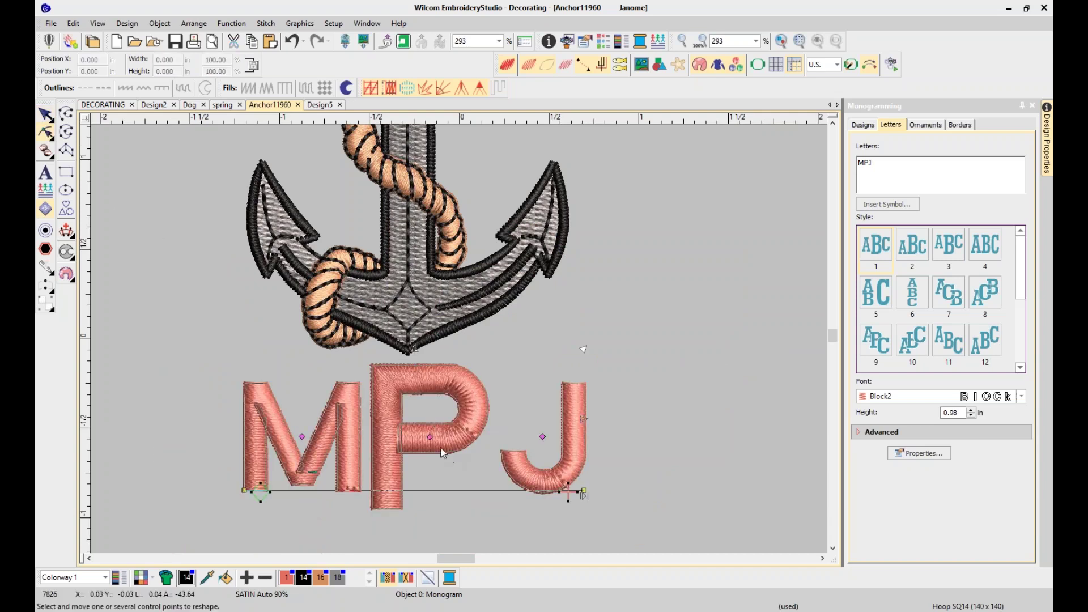
left_click_drag(430, 437, 442, 438)
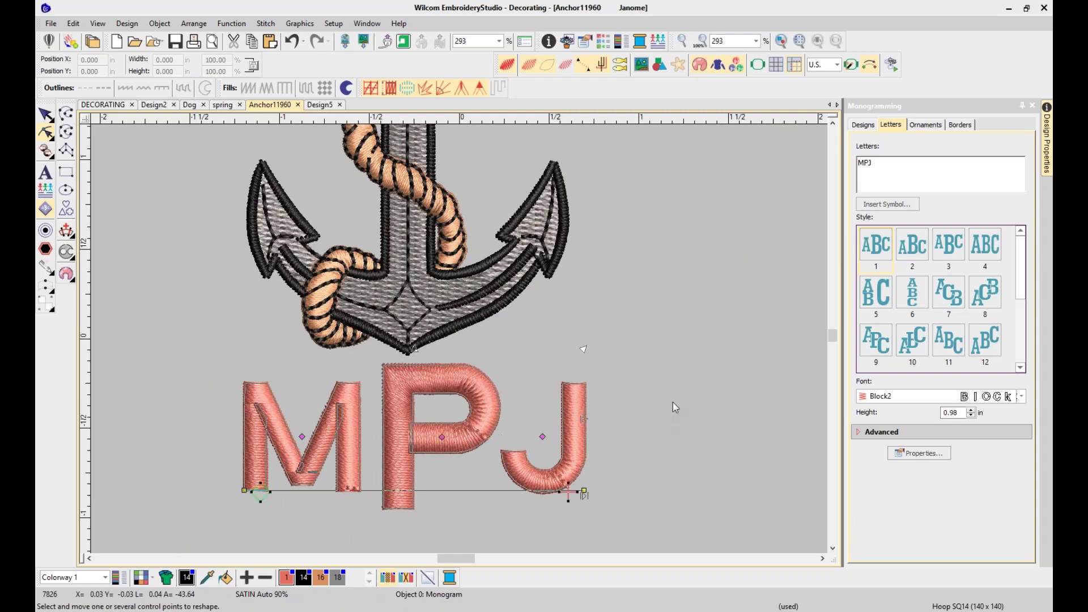
key("0")
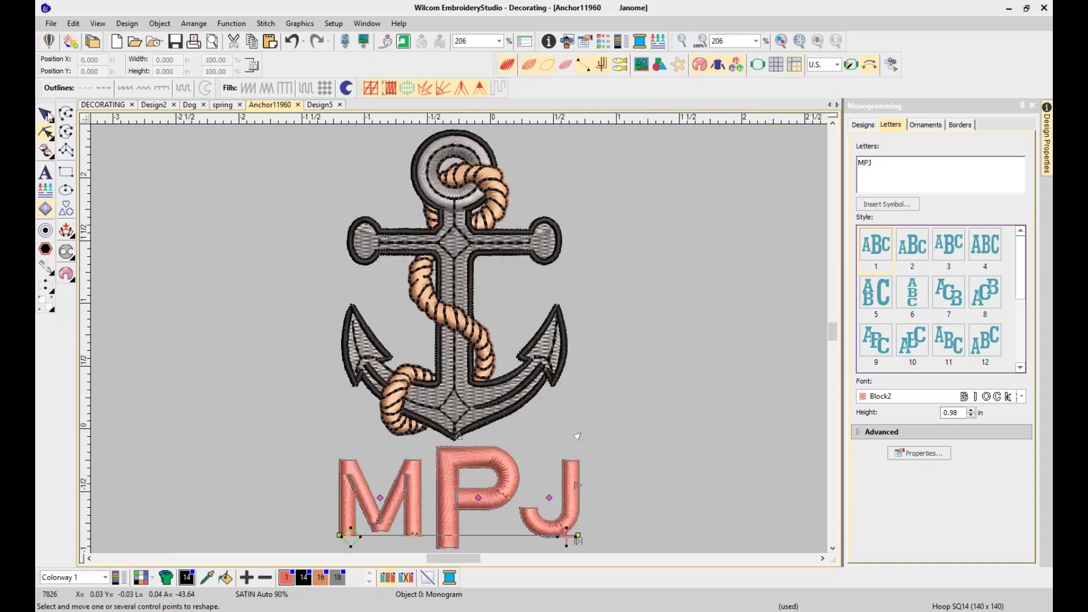
left_click(45, 115)
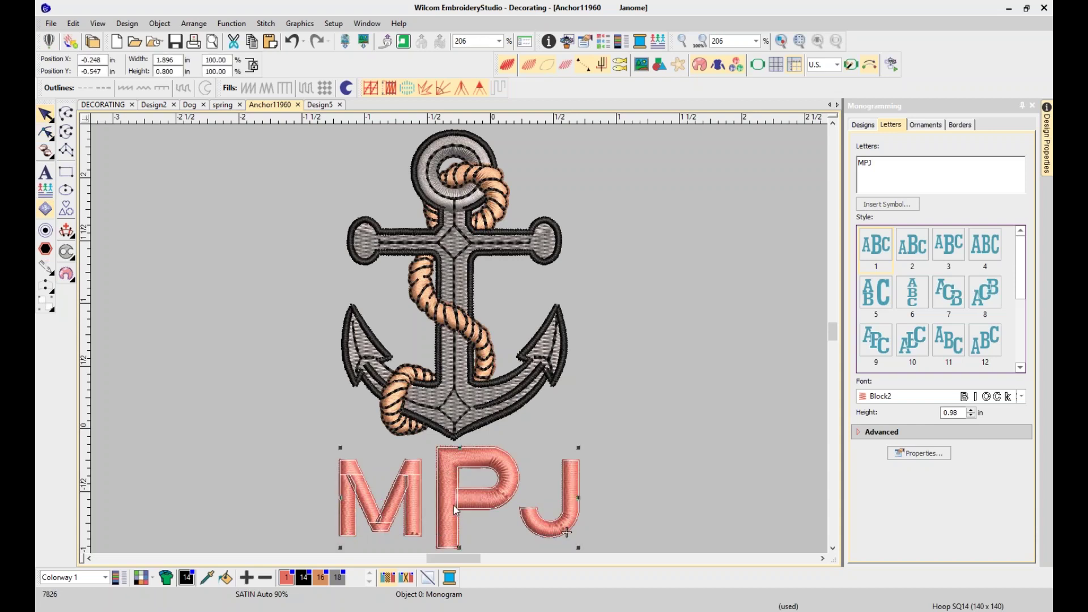
left_click(657, 437)
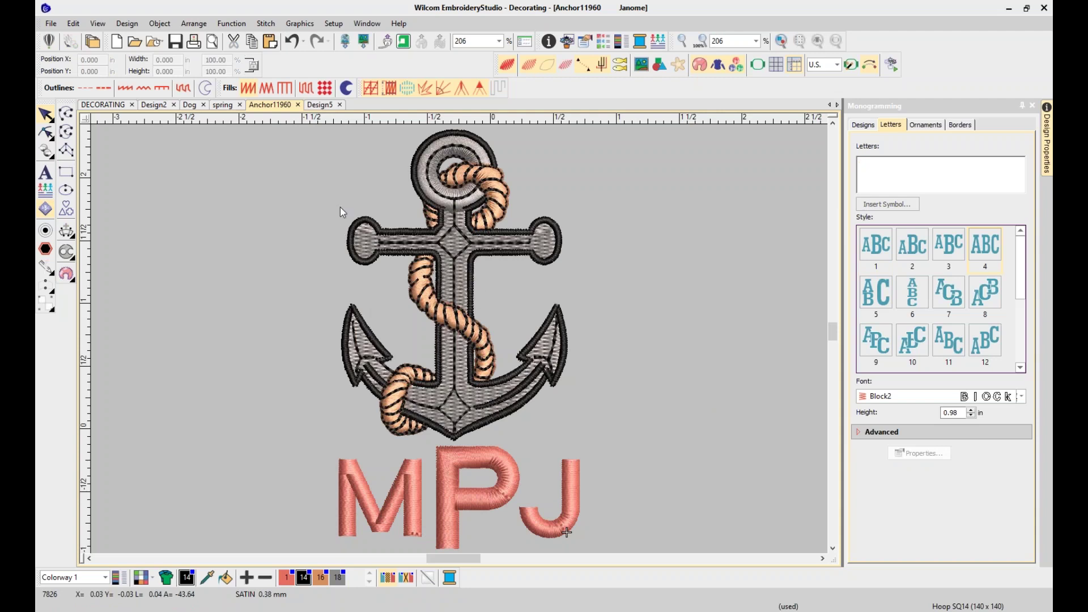
- Save the design as monogram template 'ANCHOR MONO', accepting the unsupported-objects warning
left_click(51, 23)
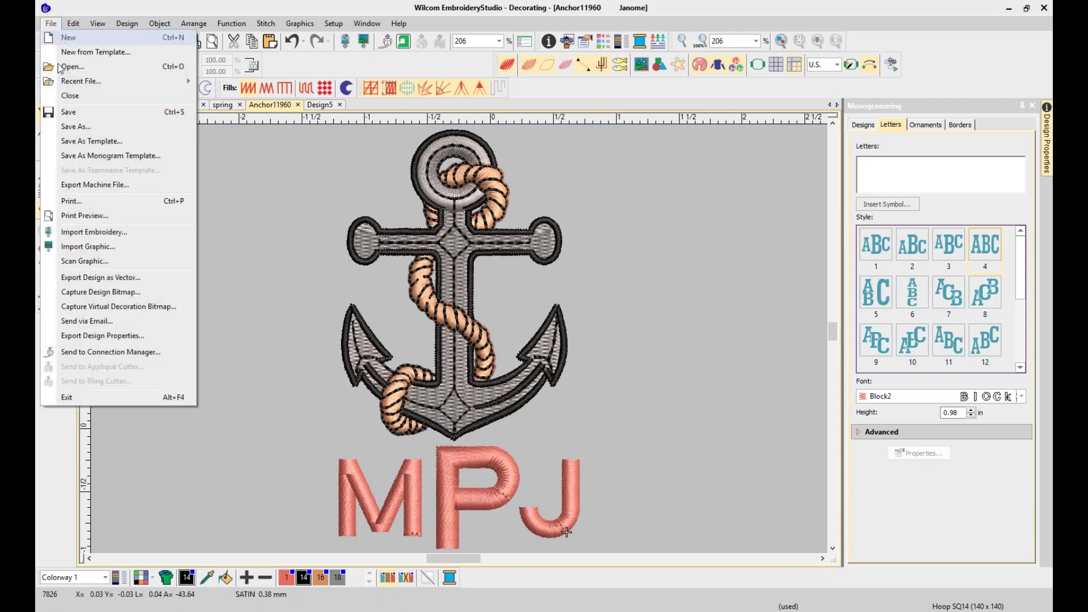
left_click(78, 157)
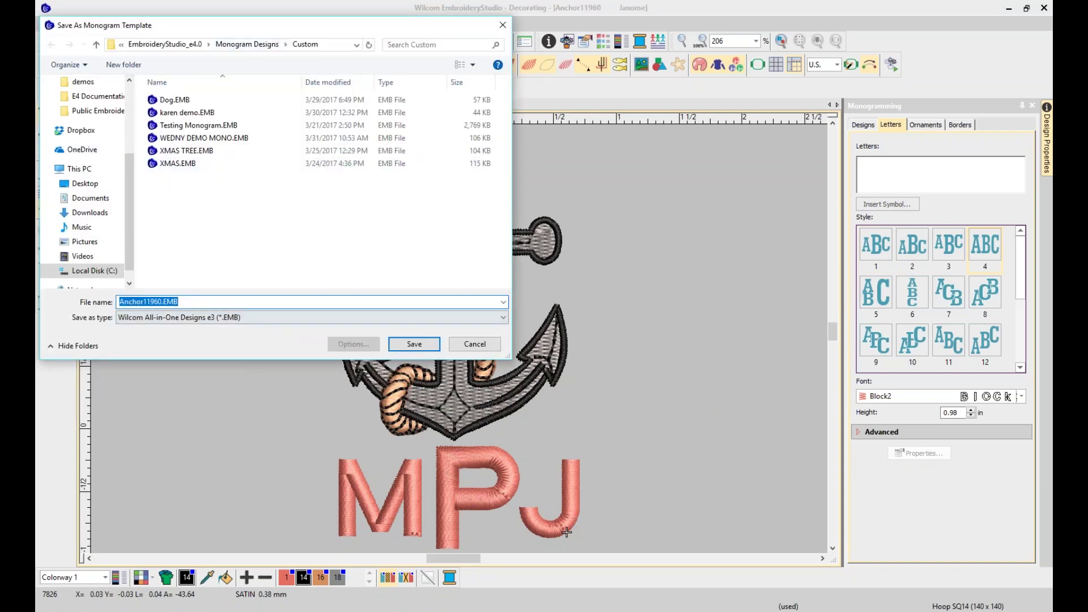
type("ANCHOR MONO")
key("Return")
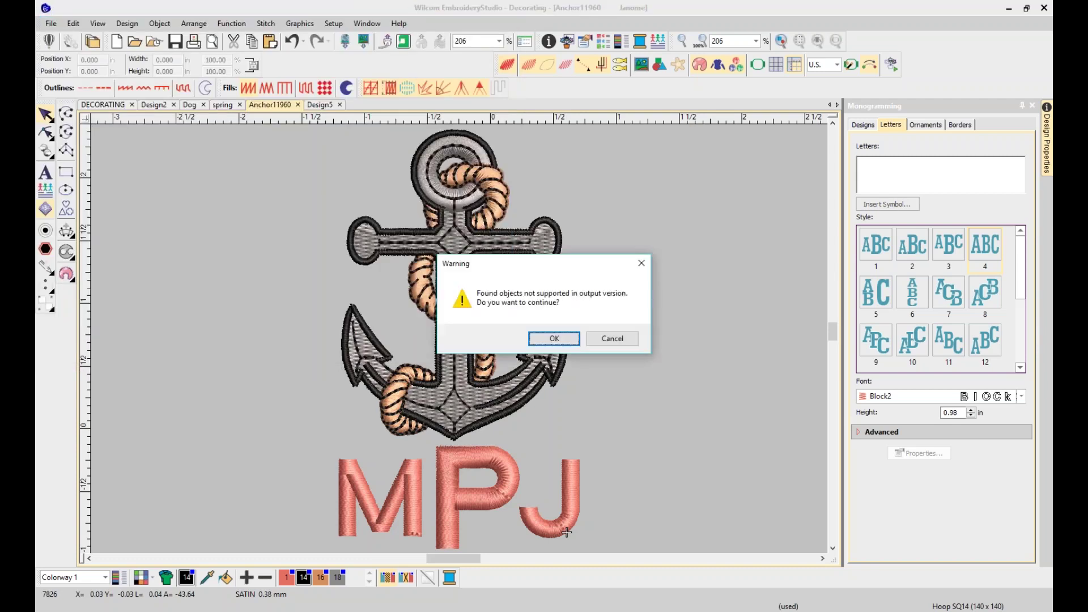
left_click(574, 340)
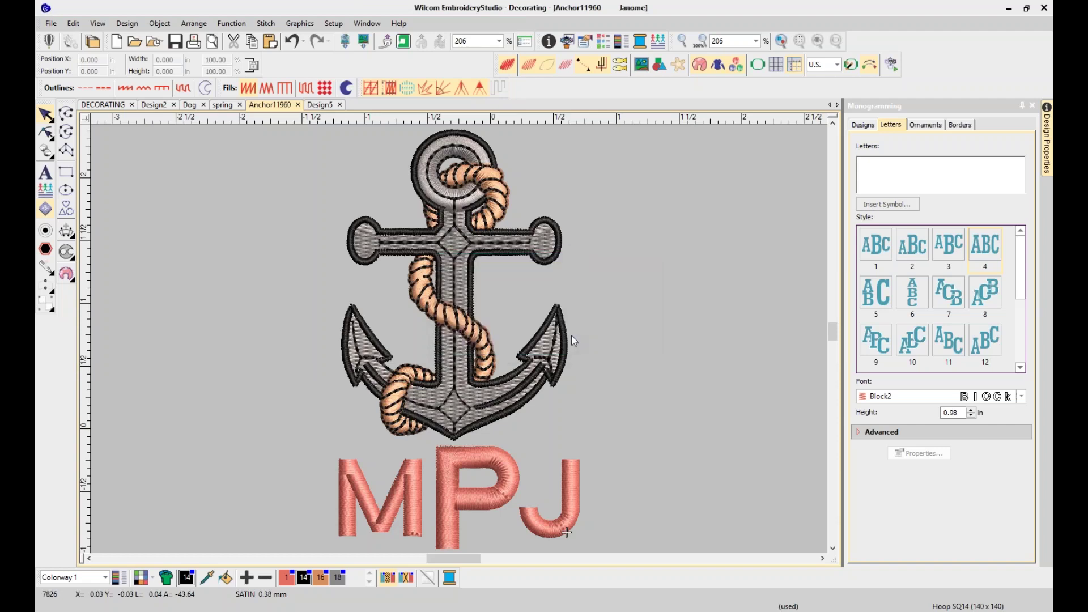
left_click(50, 24)
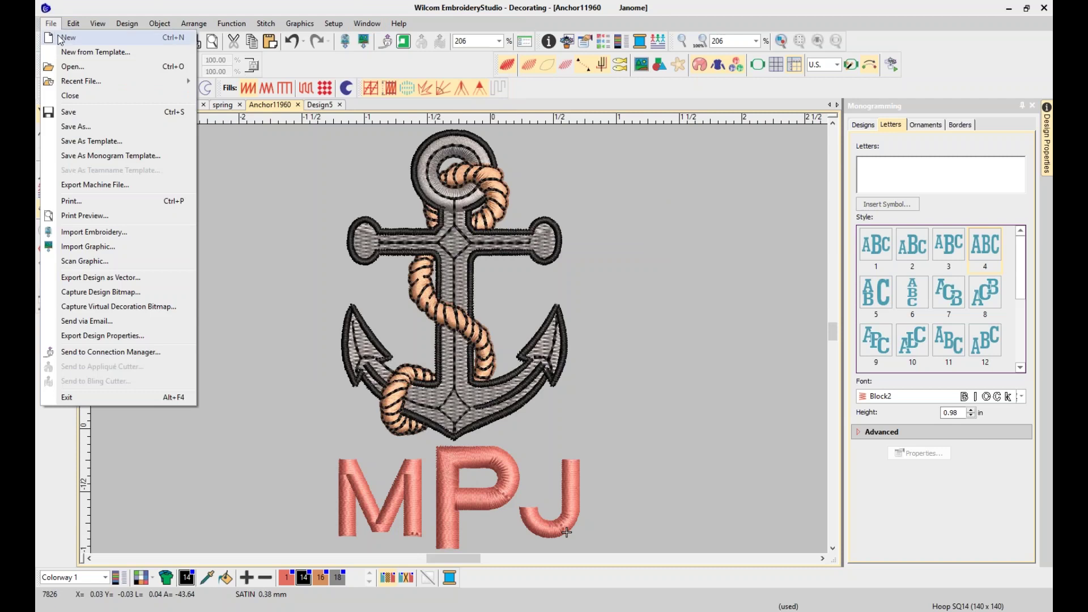
- Start a new blank design and show the Custom monogram designs containing ANCHOR MONO
left_click(59, 37)
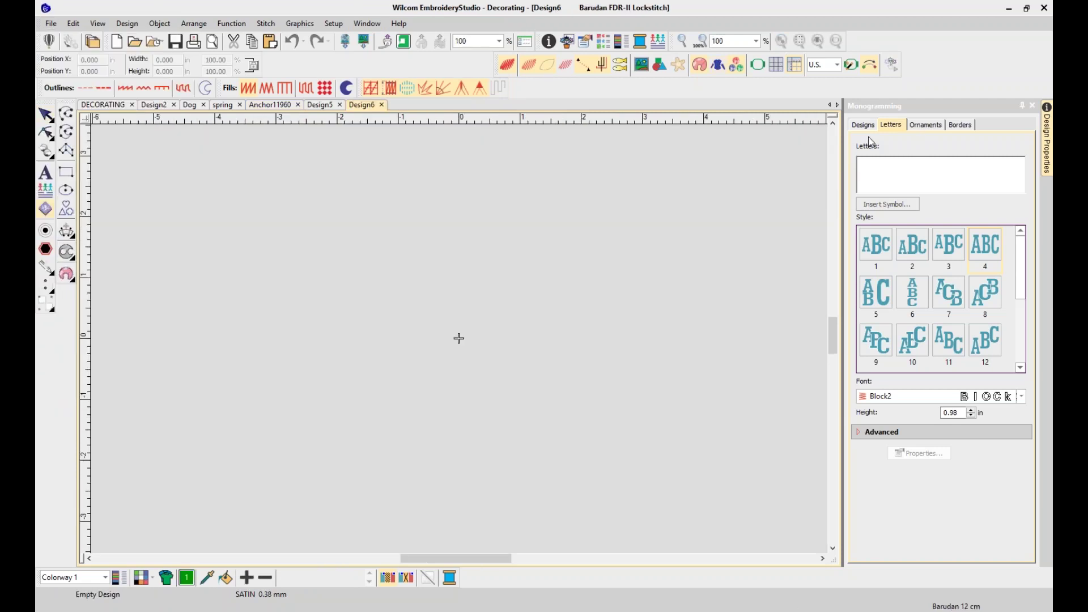
left_click(45, 209)
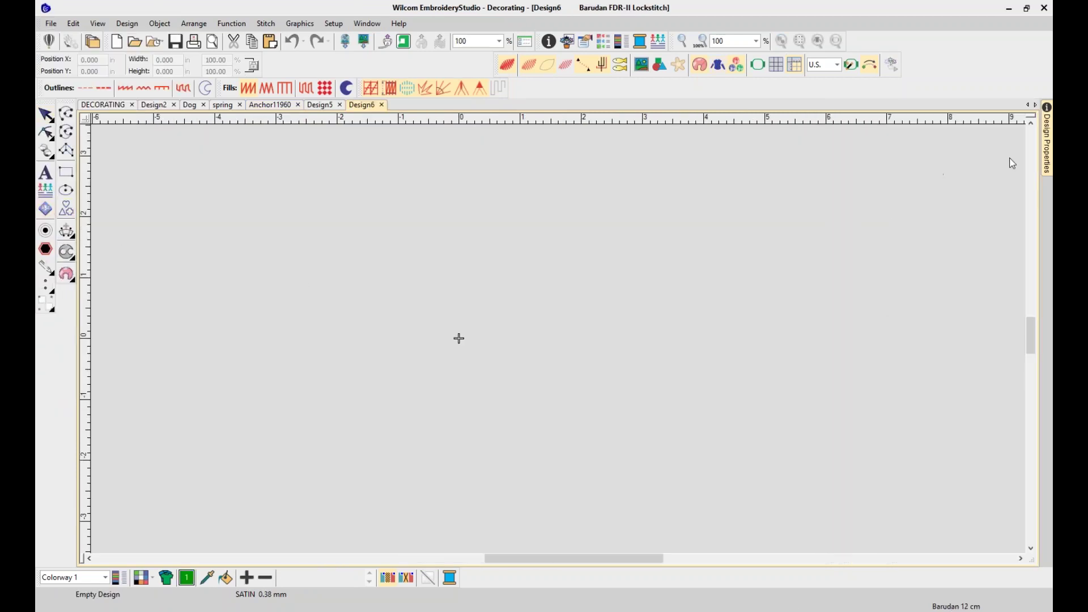
left_click(45, 208)
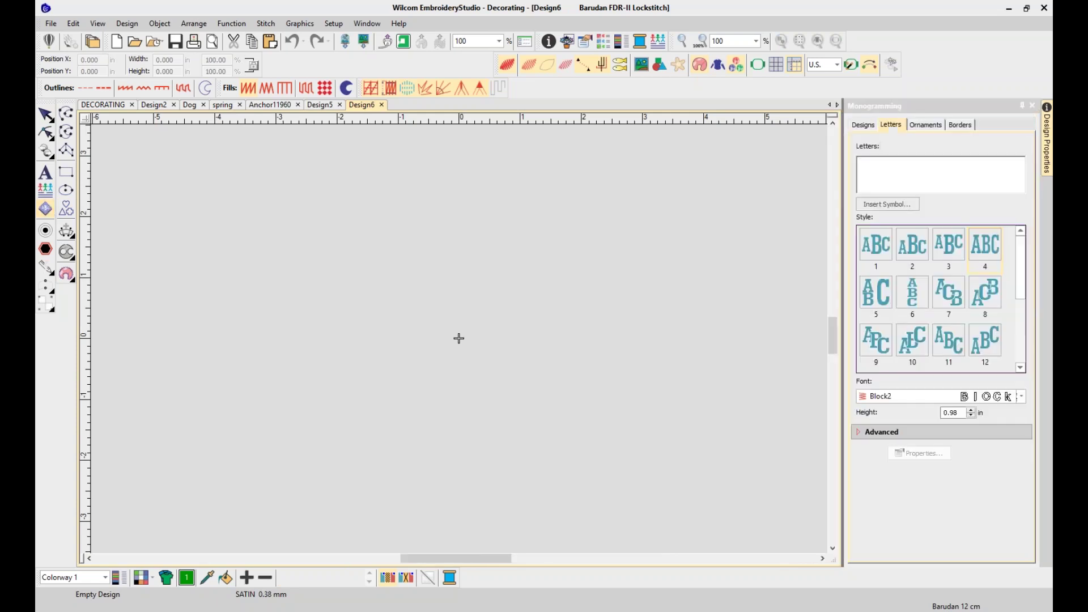
left_click(863, 124)
left_click(898, 191)
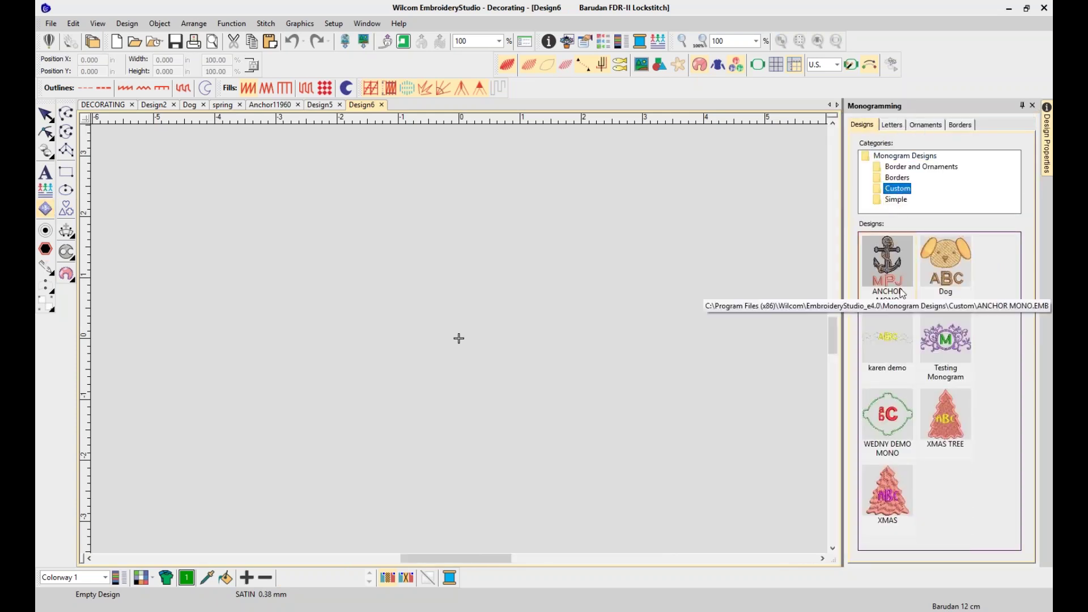
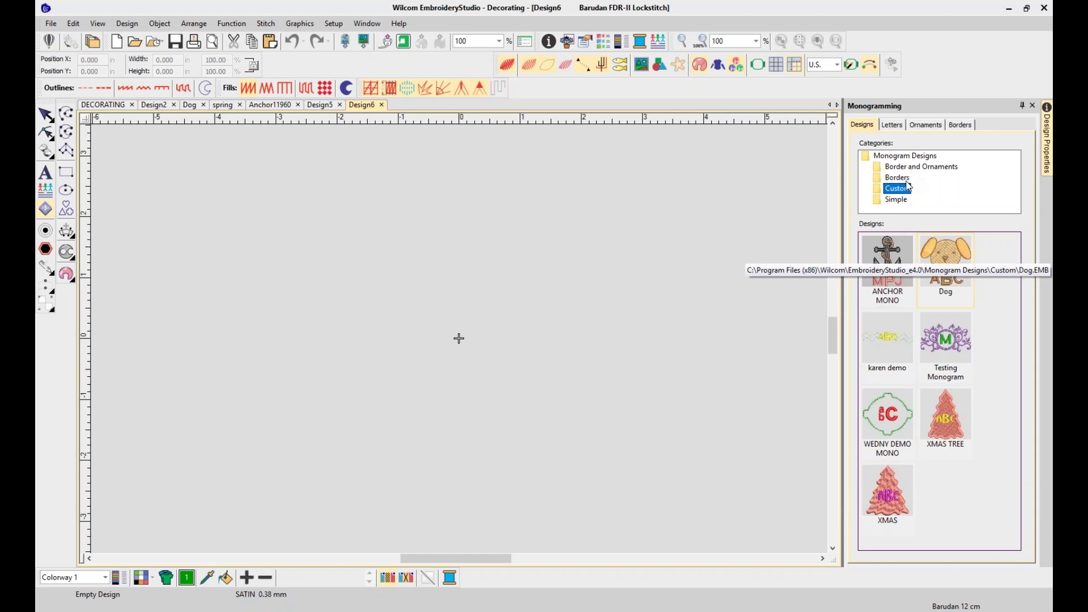
- Bring the spring design to the front, showing the tulip motif on the red handbag
left_click(567, 308)
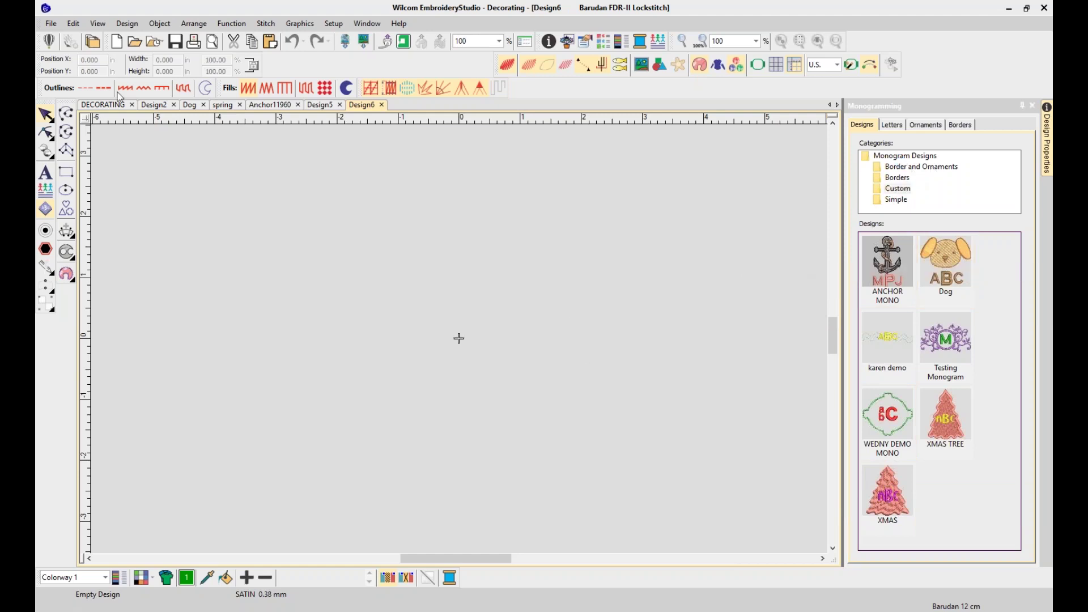
left_click(229, 108)
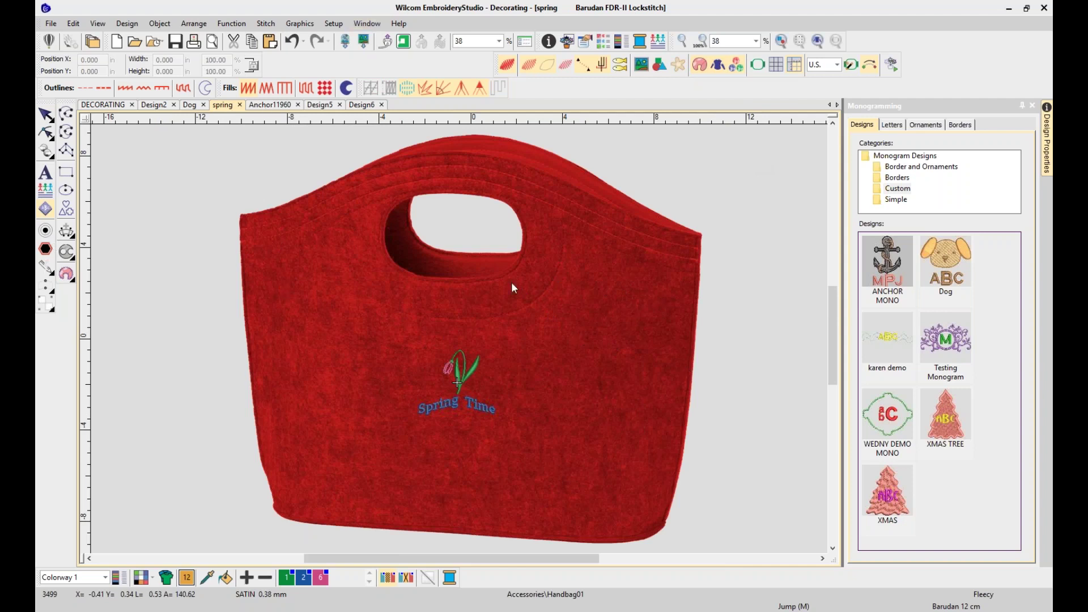
- Hide the handbag backdrop, then open Object Properties for the selected Spring Time lettering
left_click(717, 67)
left_click_drag(369, 316, 579, 443)
left_click_drag(469, 381, 634, 390)
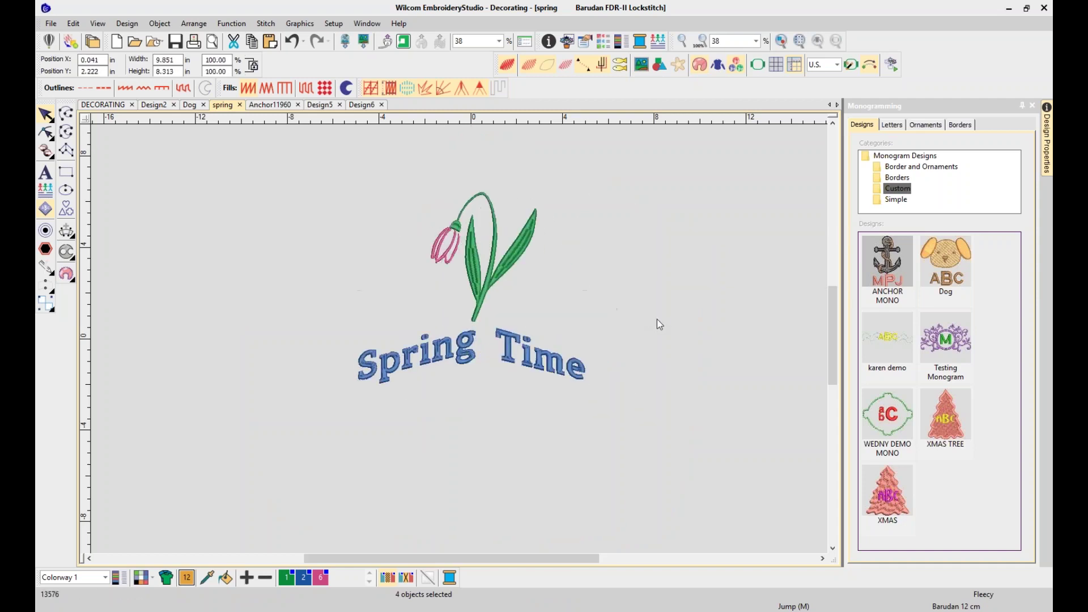
left_click(569, 371)
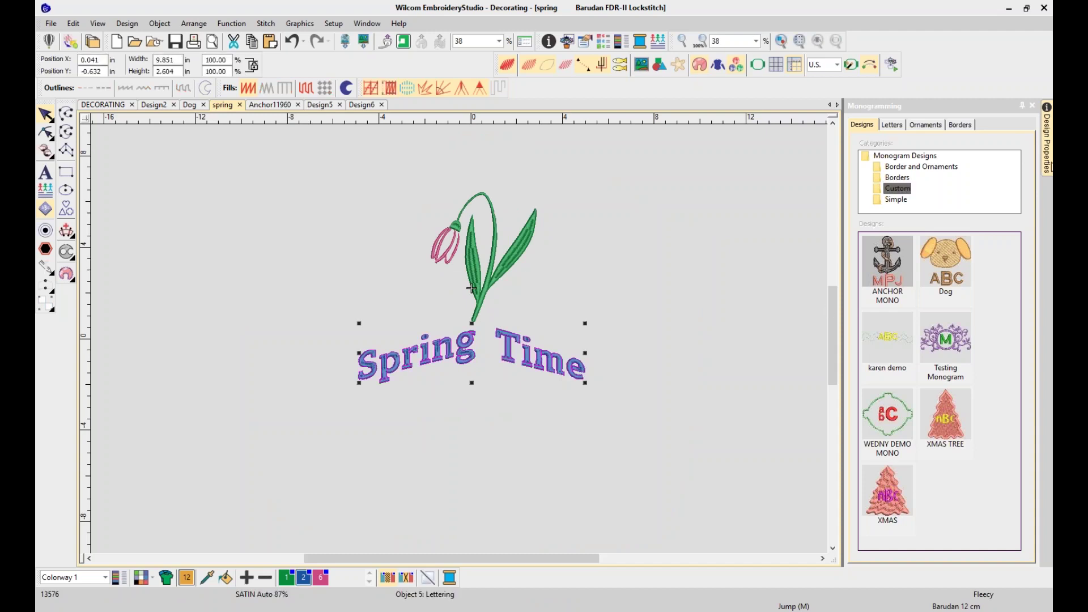
right_click(510, 364)
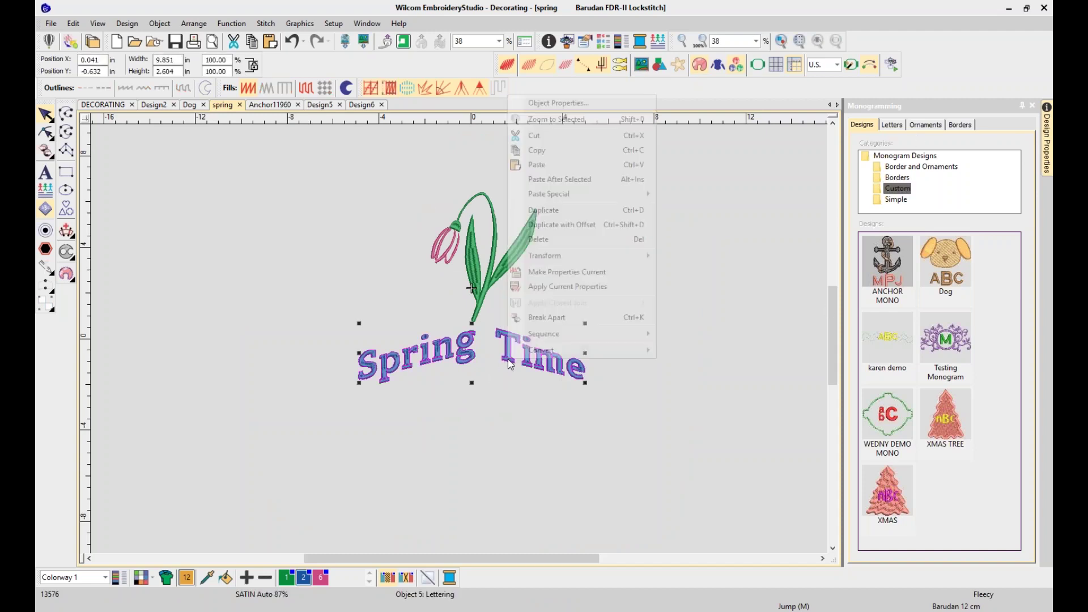
left_click(549, 102)
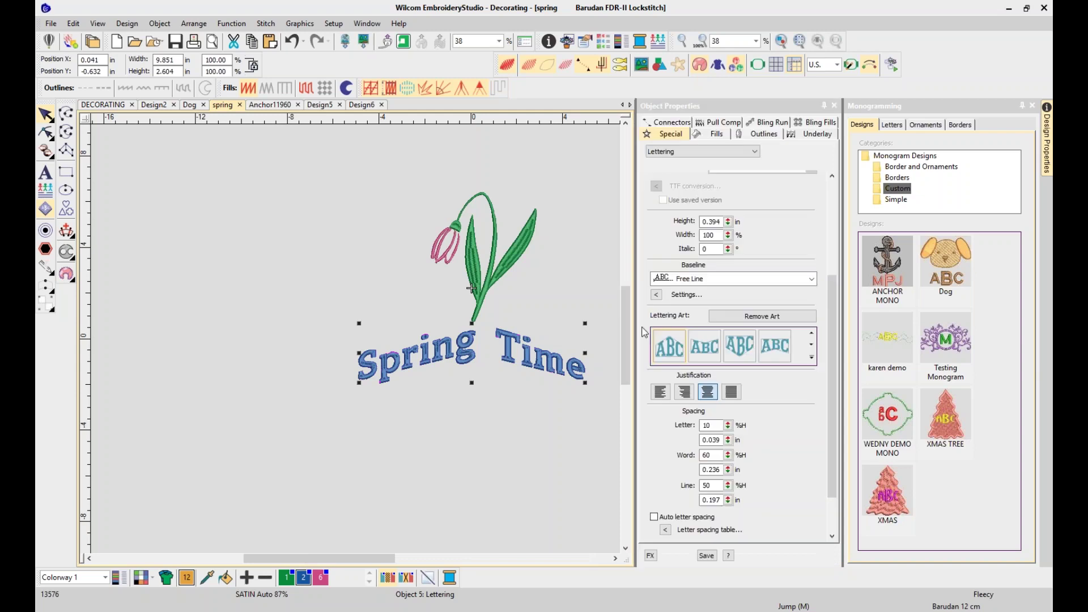
- Remove the arch art from the Spring Time lettering and set its font to 3D Block2
left_click(792, 322)
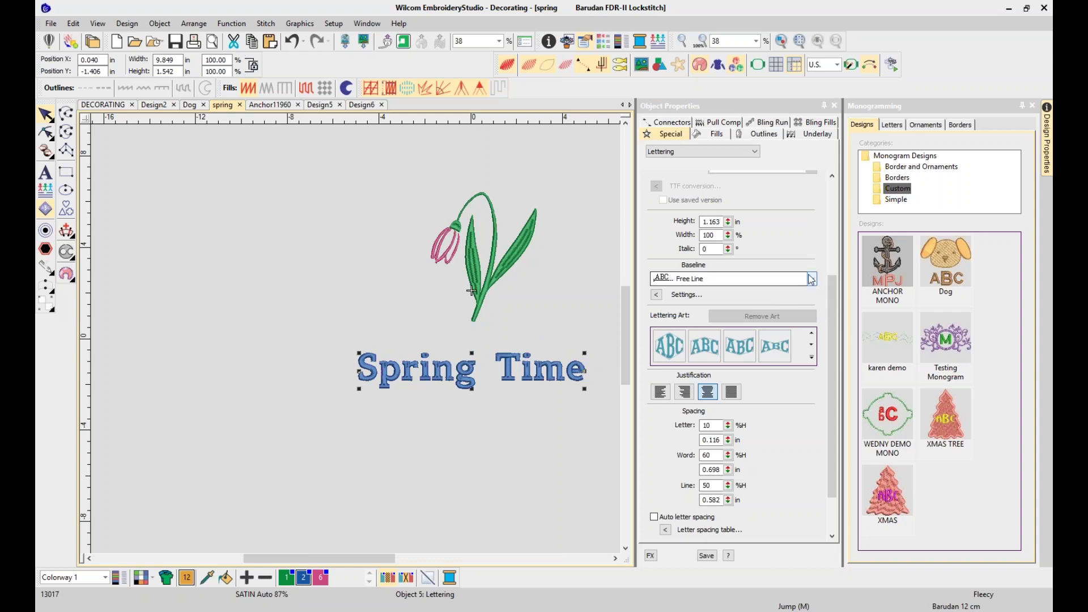
scroll(834, 297, "up", 3)
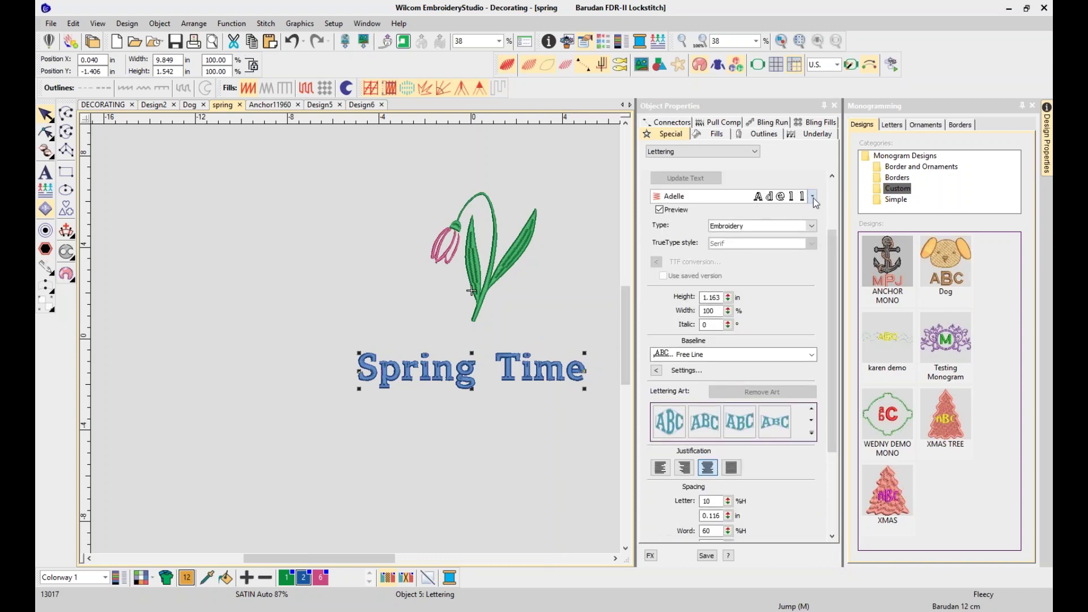
left_click(813, 197)
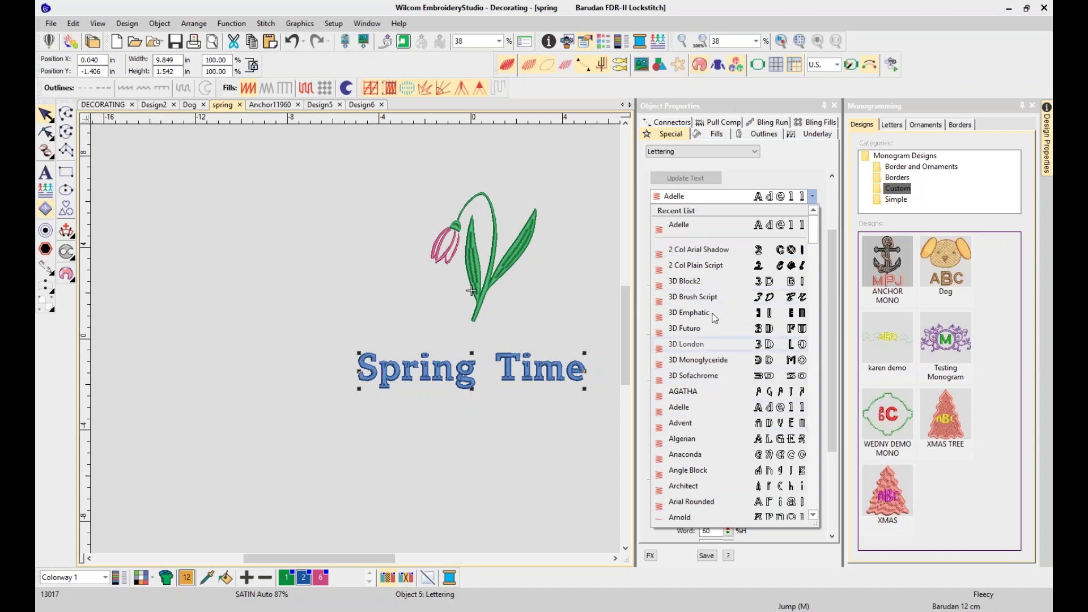
left_click(692, 284)
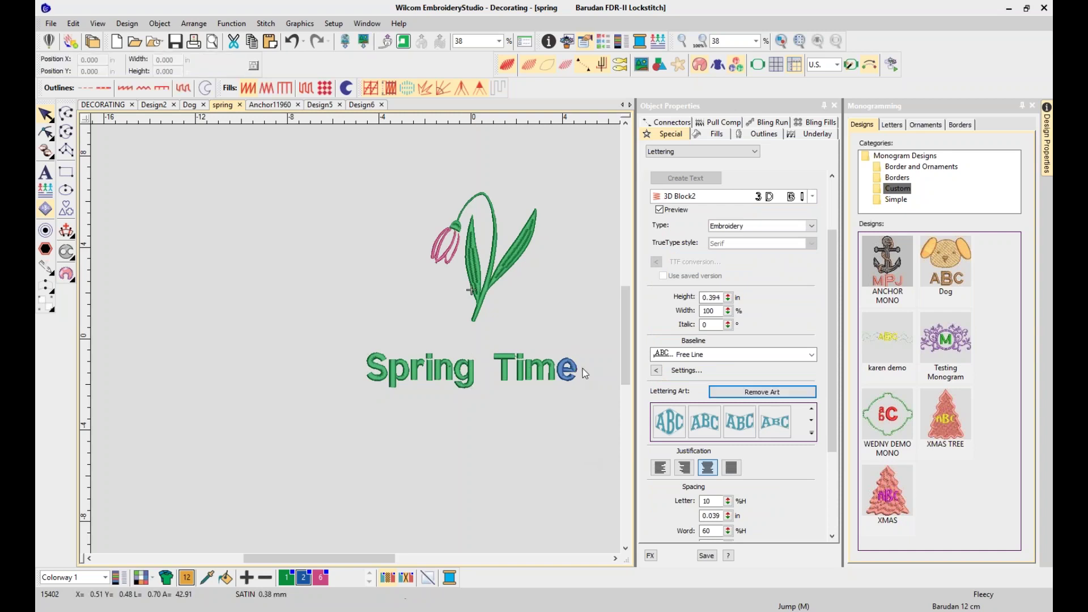
- Zoom in closely on the 'Sp' letters to inspect the lettering stitches
left_click(566, 389)
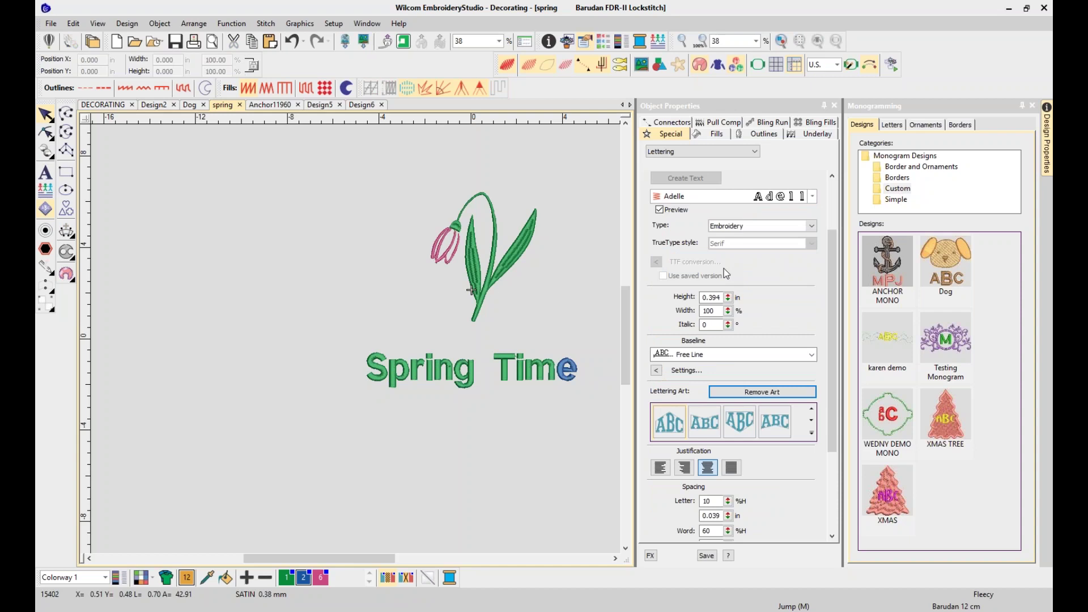
key("b")
left_click_drag(332, 340, 421, 401)
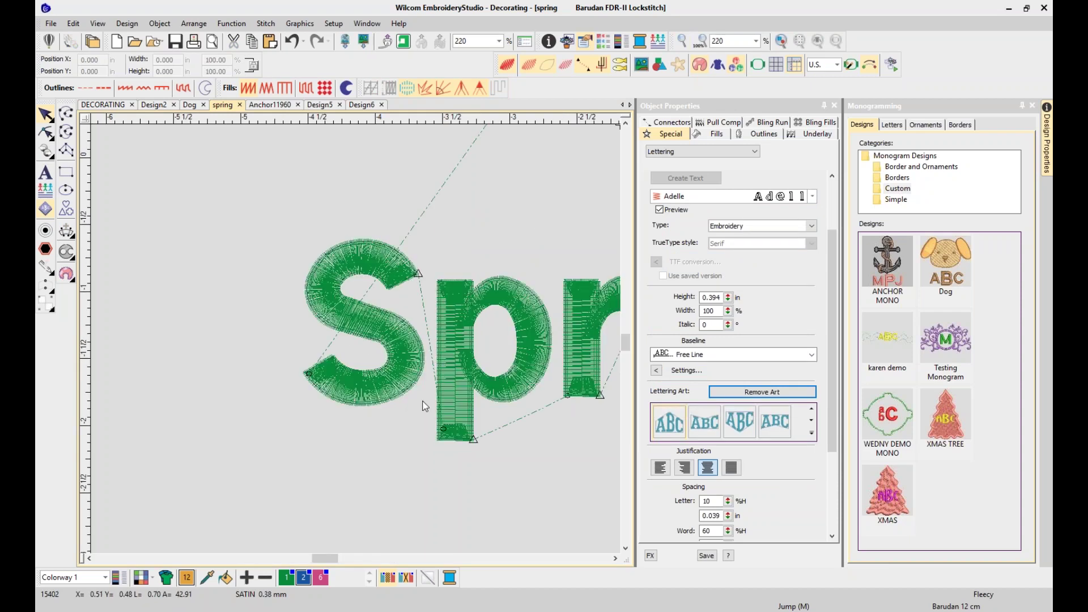
key("b")
left_click_drag(444, 220, 372, 311)
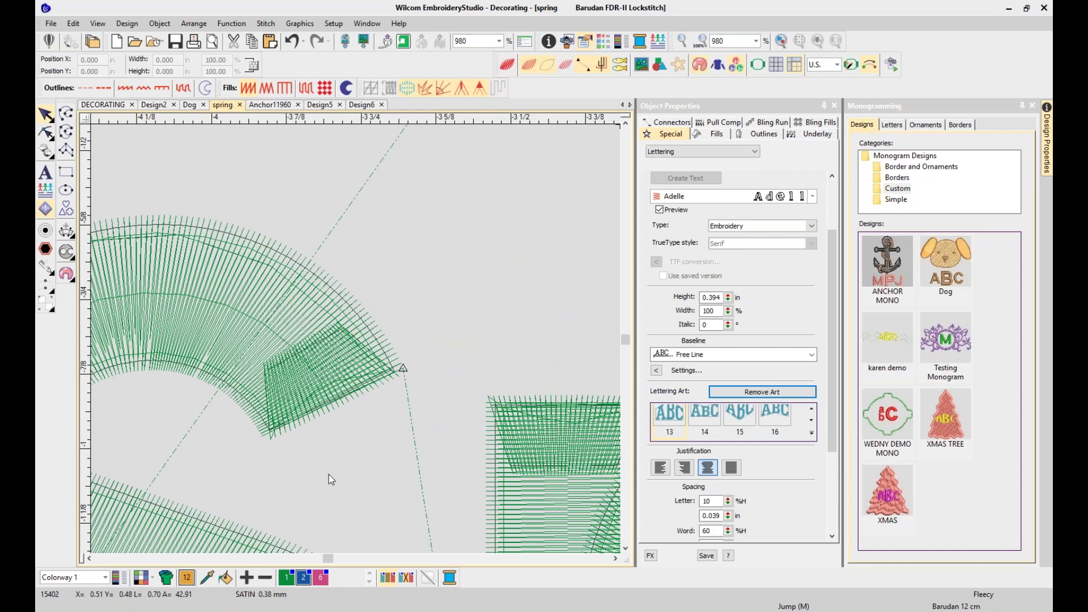
key("0")
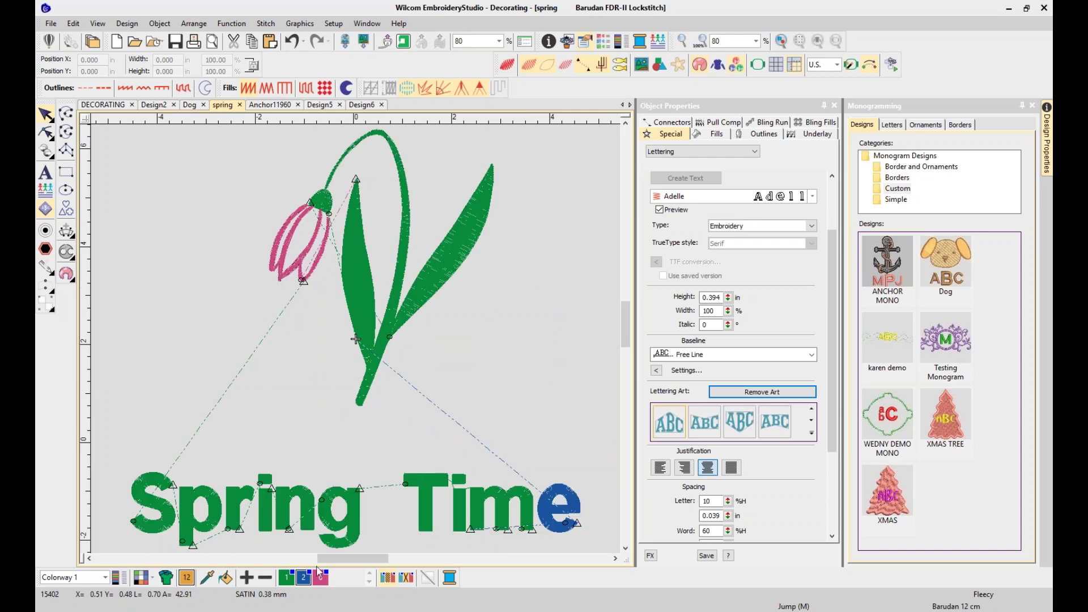
key("b")
left_click_drag(115, 458, 437, 450)
- Review the Spring Time lettering's satin fill settings, then fit the whole design in view
left_click(45, 116)
left_click(348, 363)
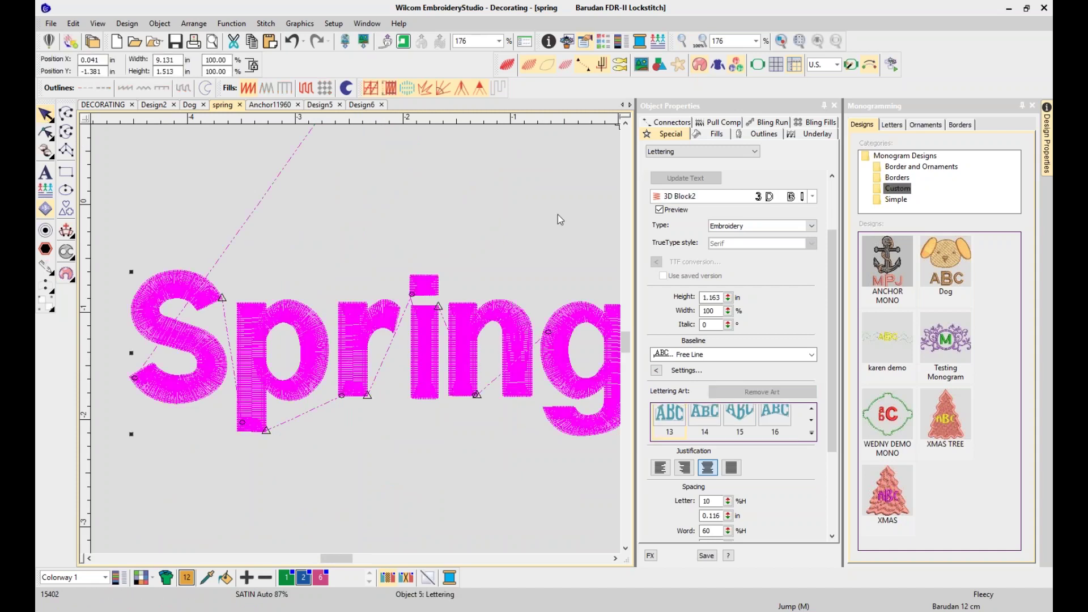
left_click(652, 154)
left_click(726, 162)
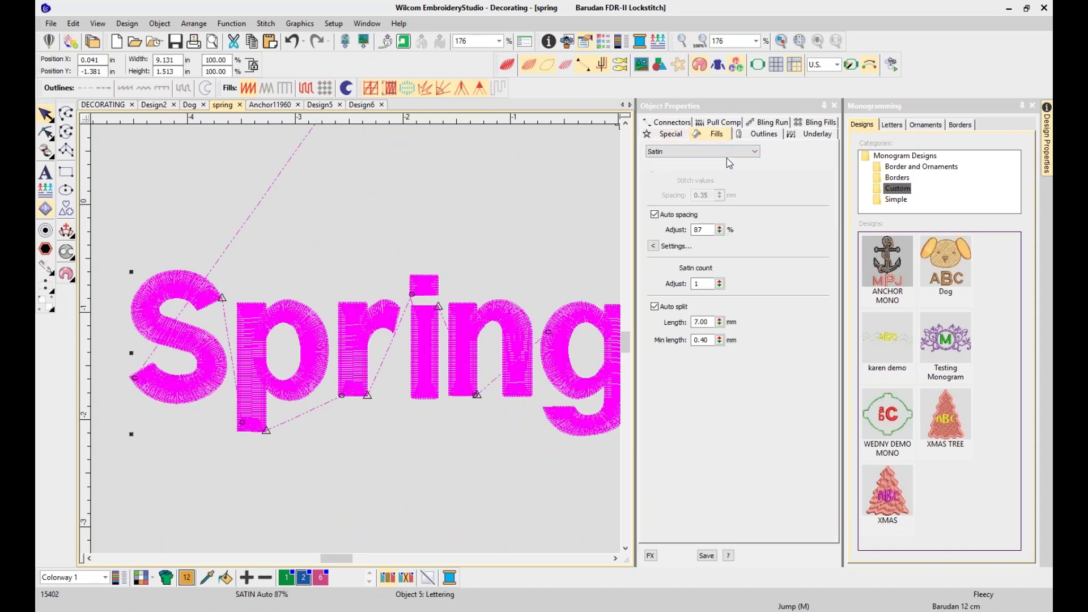
left_click(471, 220)
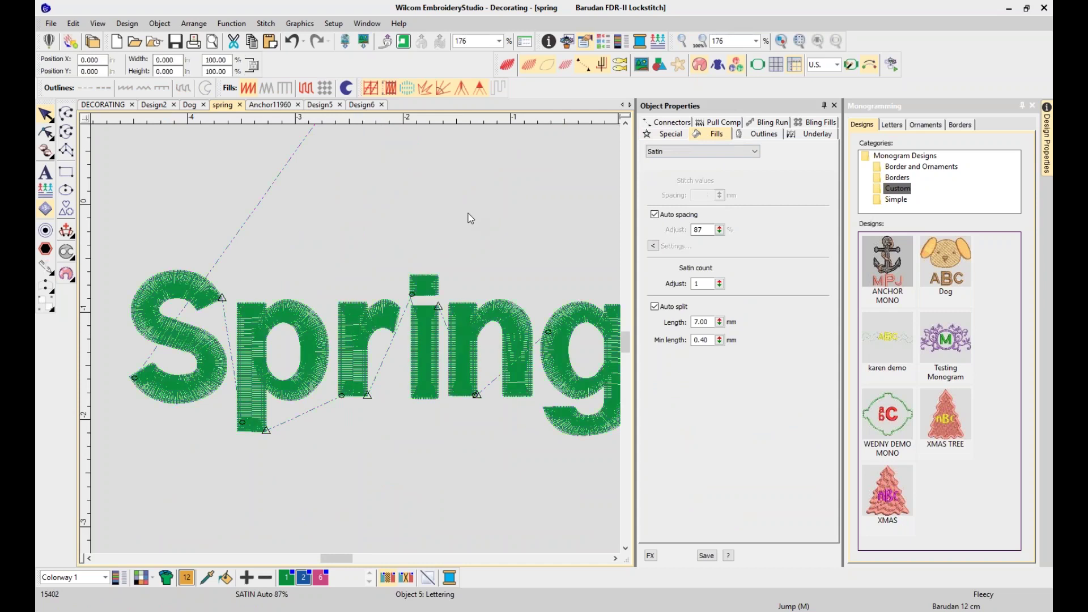
key("0")
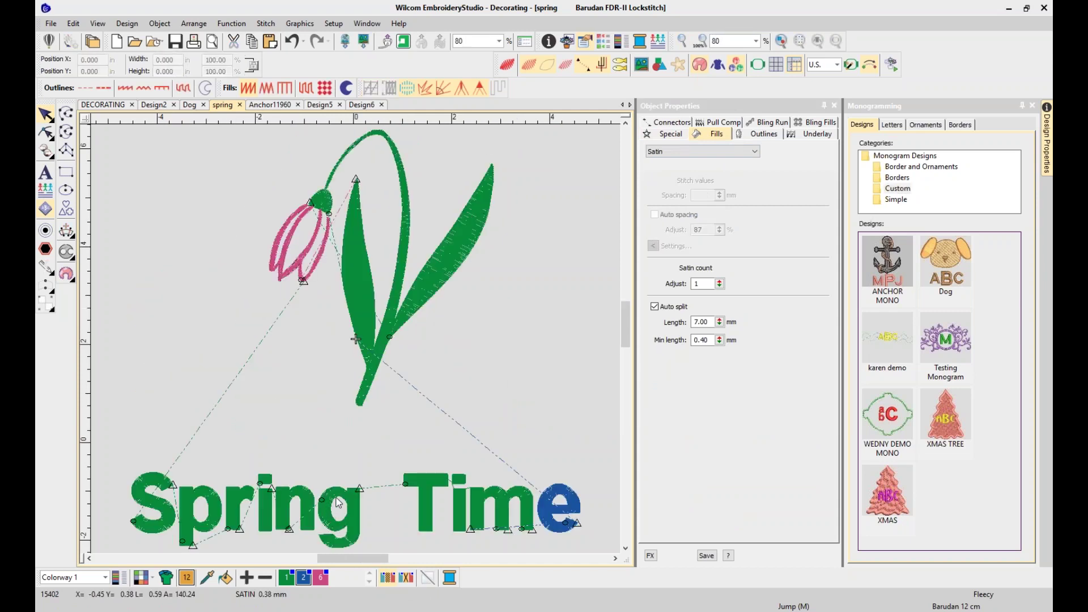
- Select the Spring Time lettering and delete it
left_click(460, 502)
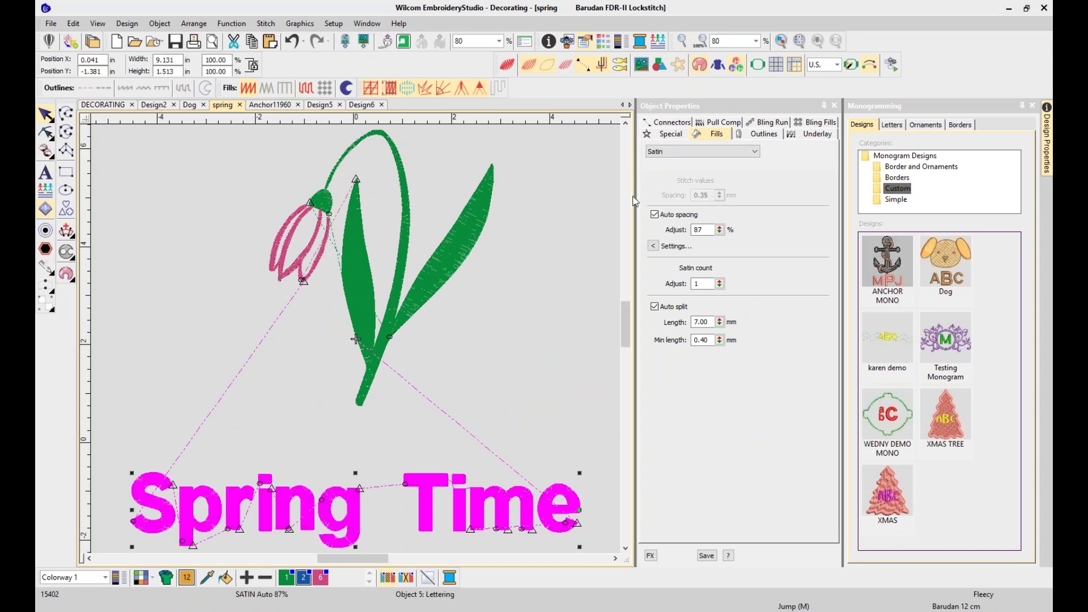
left_click(437, 440)
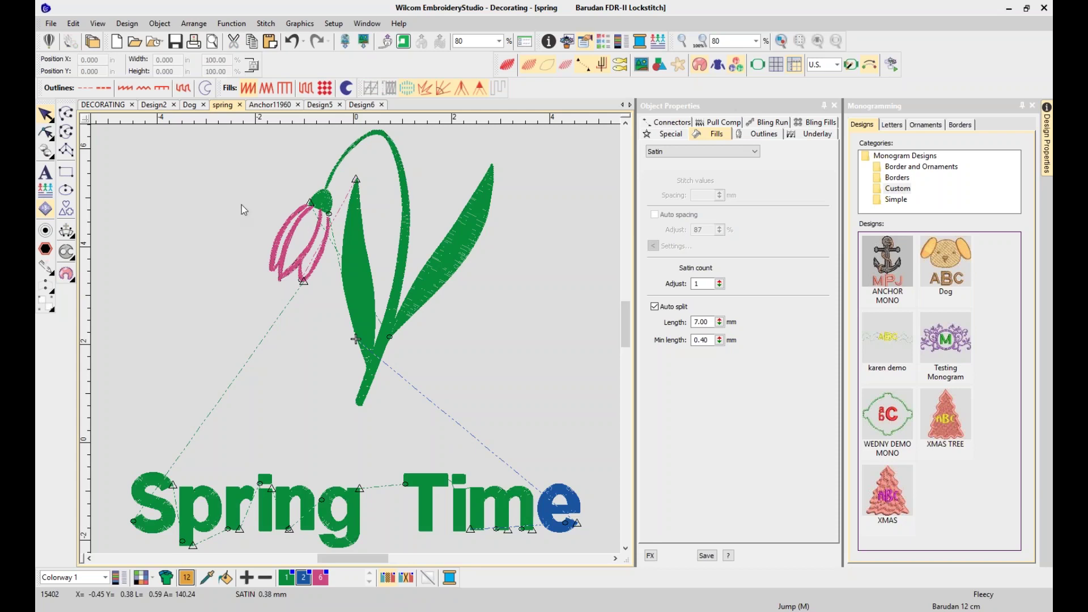
left_click(46, 171)
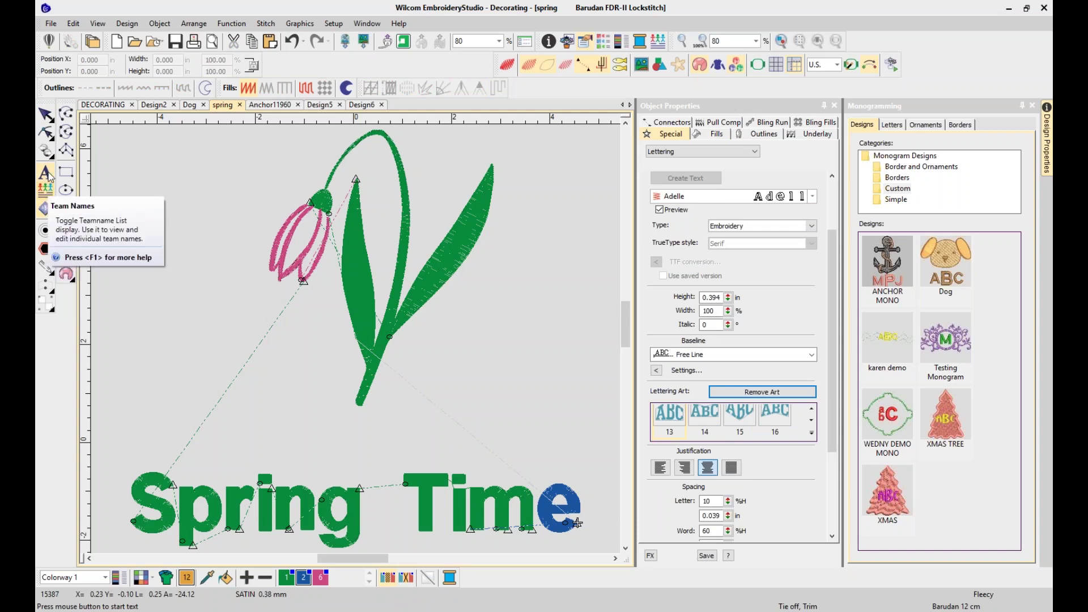
left_click(363, 505)
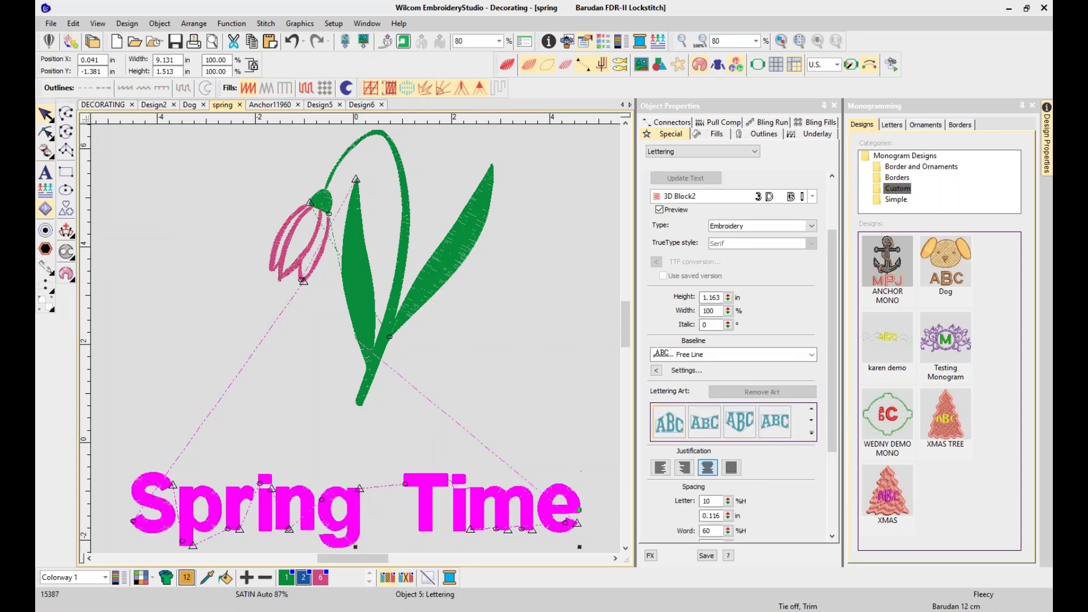
key("Delete")
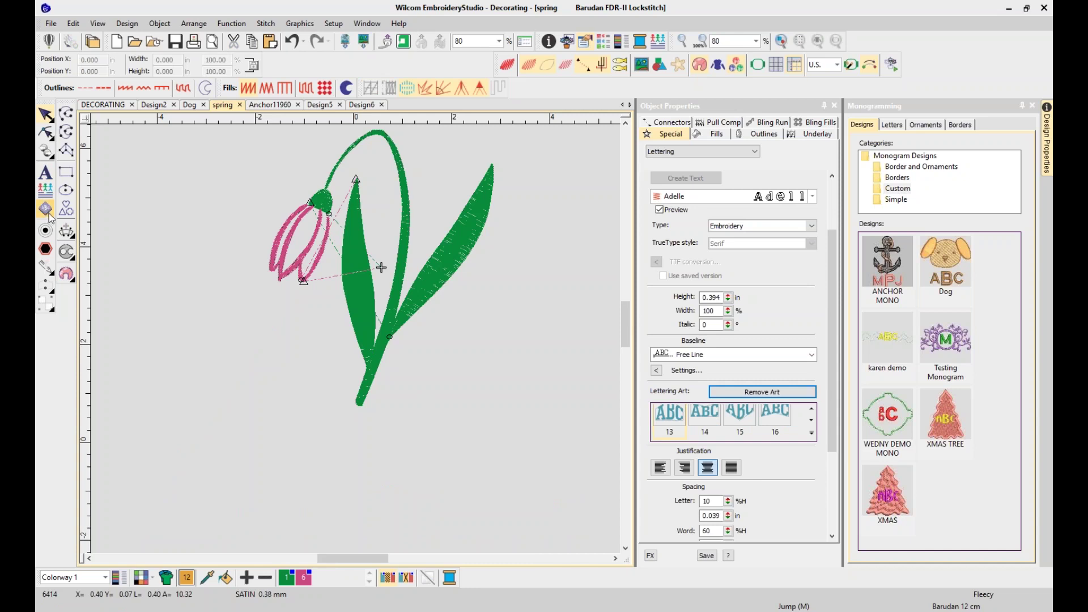
- Toggle the monogramming panel and switch to the empty Design2
left_click(49, 213)
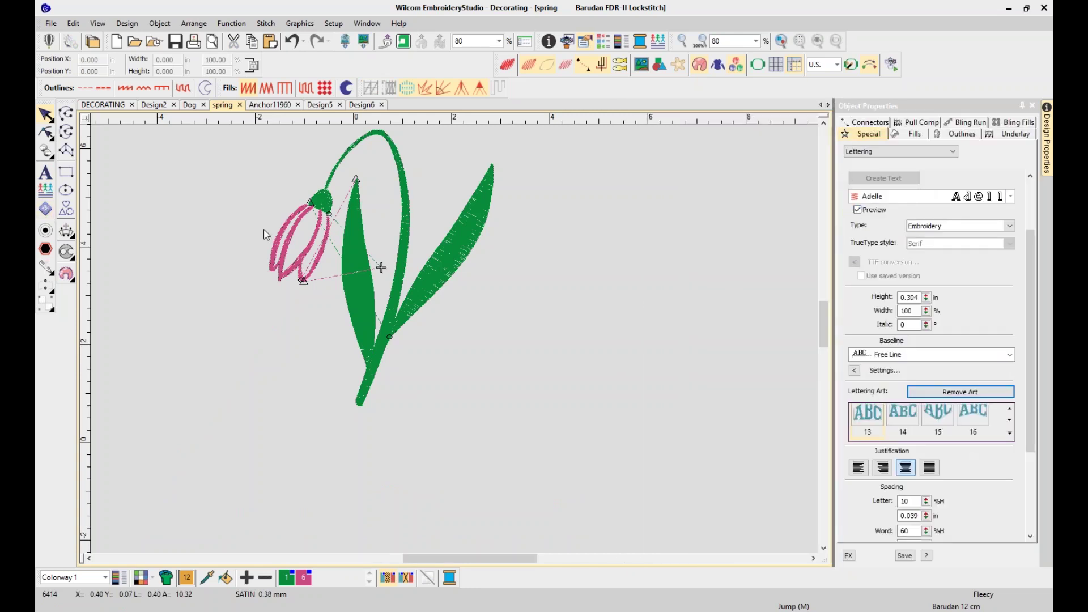
left_click(47, 210)
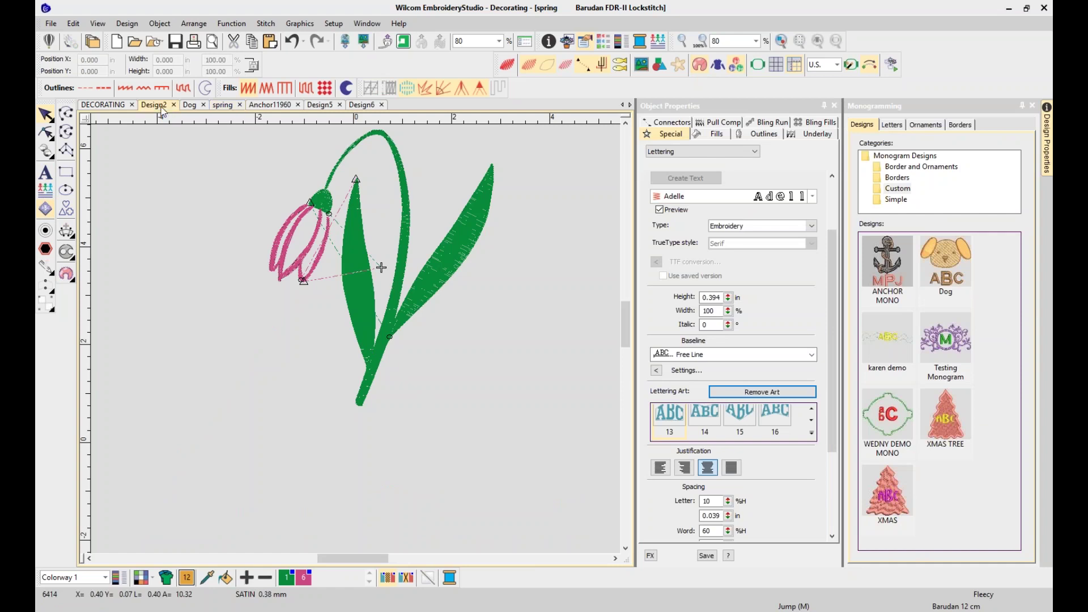
left_click(154, 105)
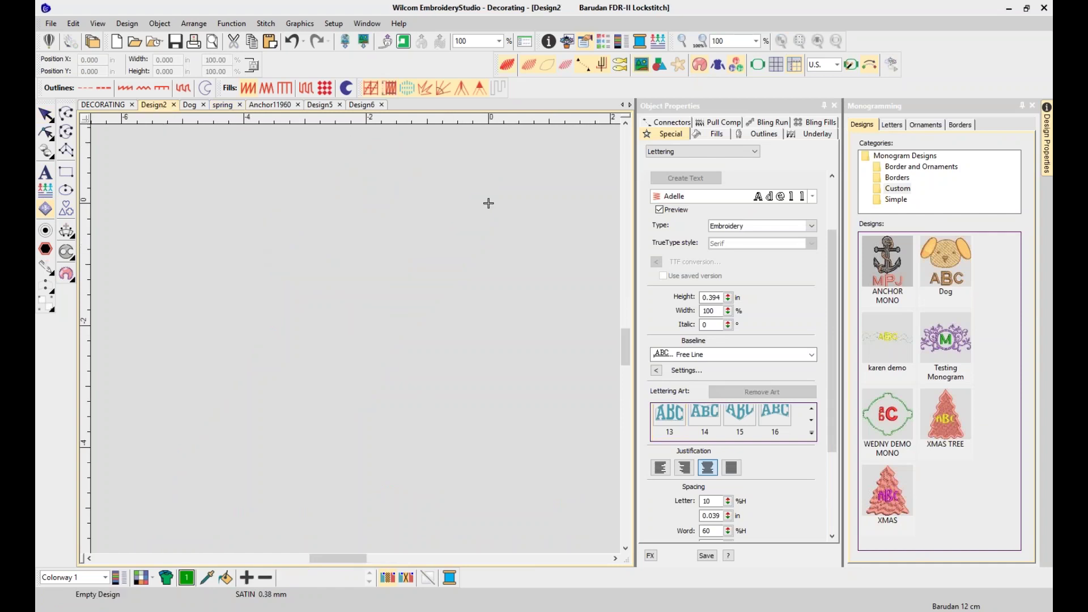
- Create WILCOM E4 lettering in the 3D Block2 font and place it on the canvas
left_click(45, 172)
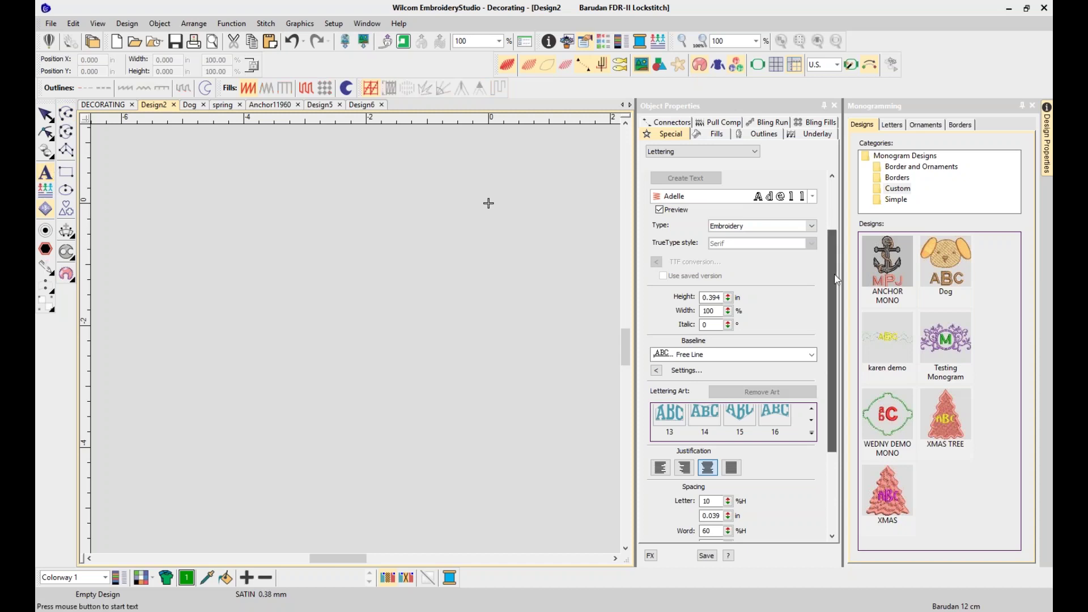
left_click(737, 194)
type("wi")
key("BackSpace")
key("BackSpace")
type("wil")
key("BackSpace")
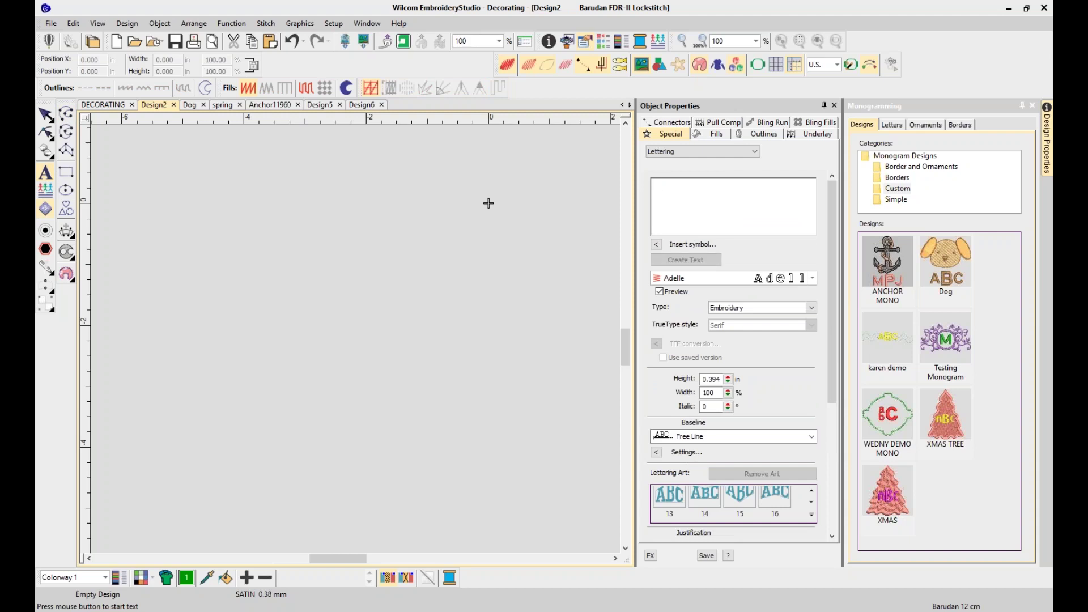
type("WILCOM E4")
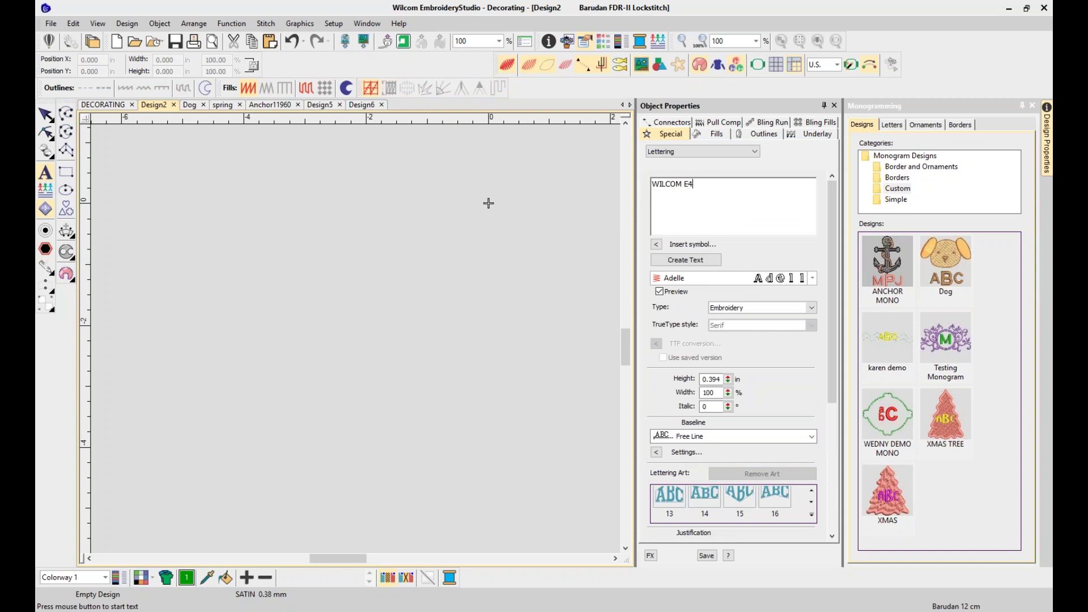
left_click(813, 277)
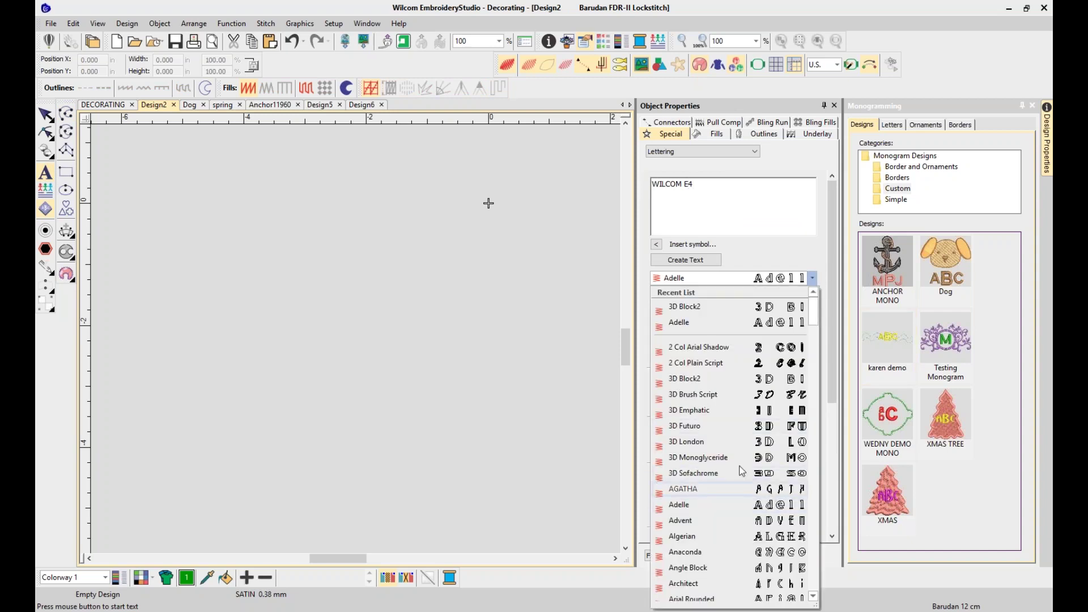
left_click(710, 379)
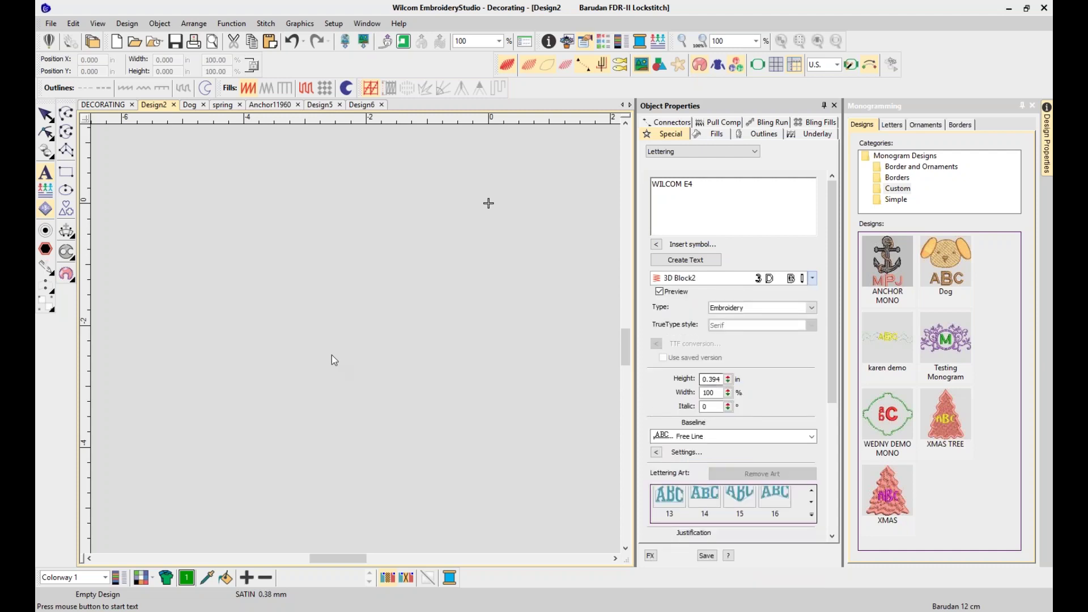
left_click(674, 262)
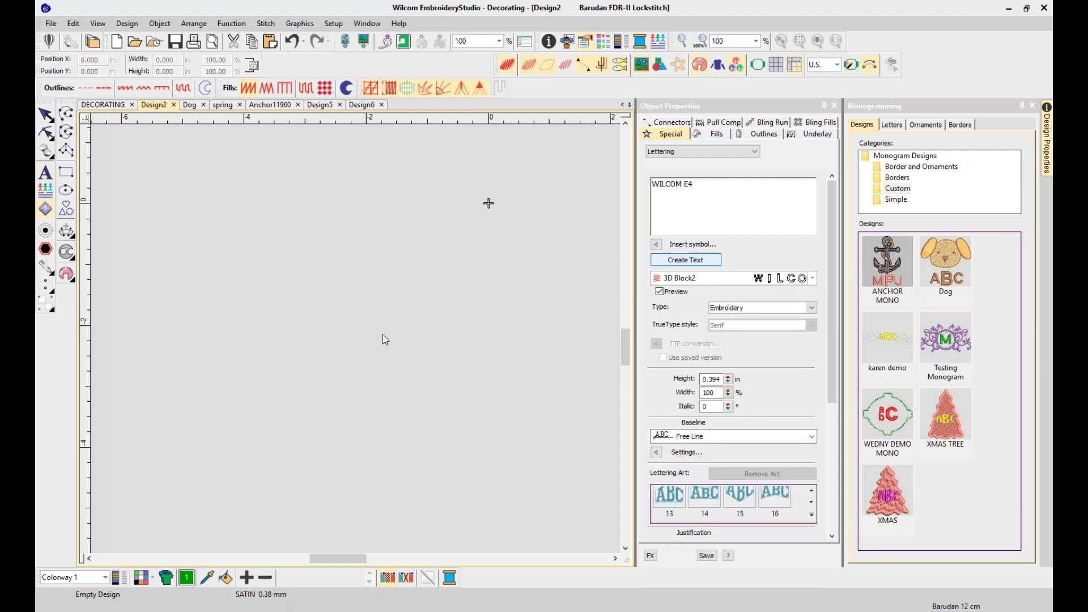
left_click(366, 322)
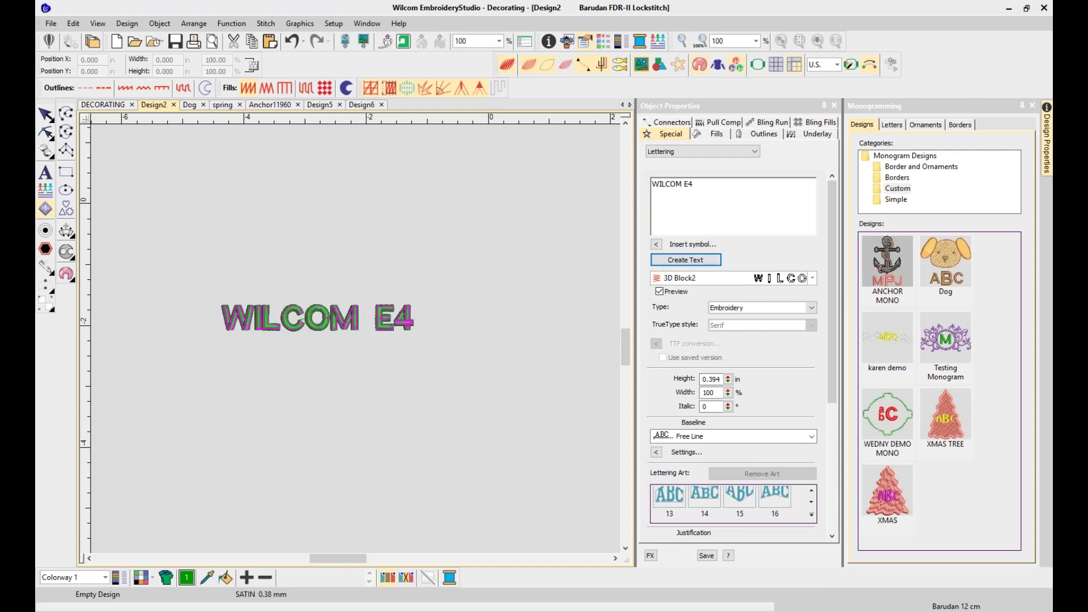
- Enlarge the WILCOM E4 lettering, inspect its stitches close up, and close the monogramming panel
left_click_drag(417, 333, 508, 359)
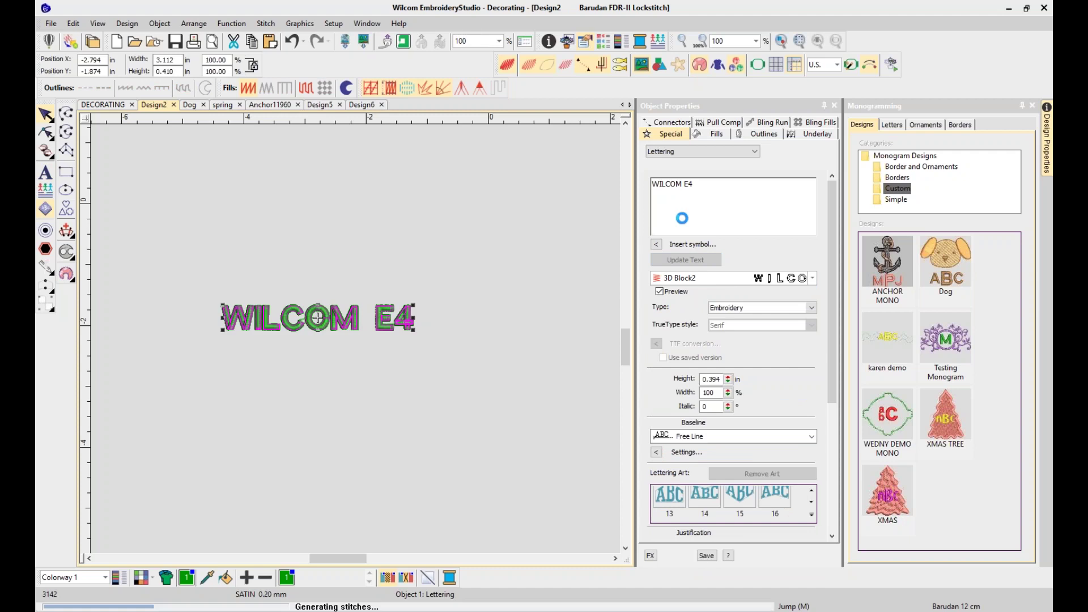
left_click(717, 135)
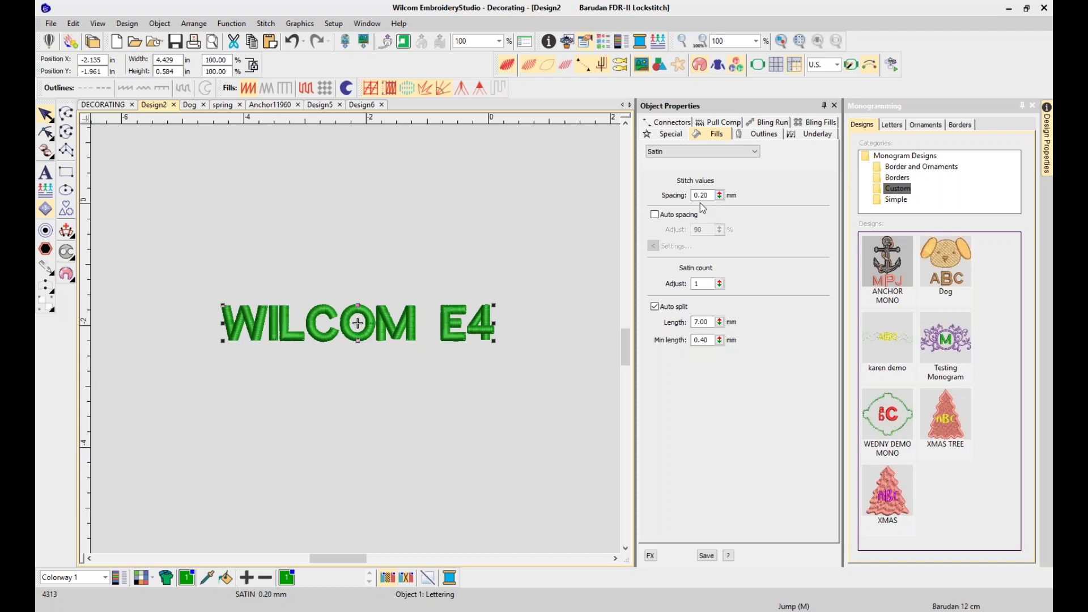
key("z")
left_click_drag(218, 296, 243, 314)
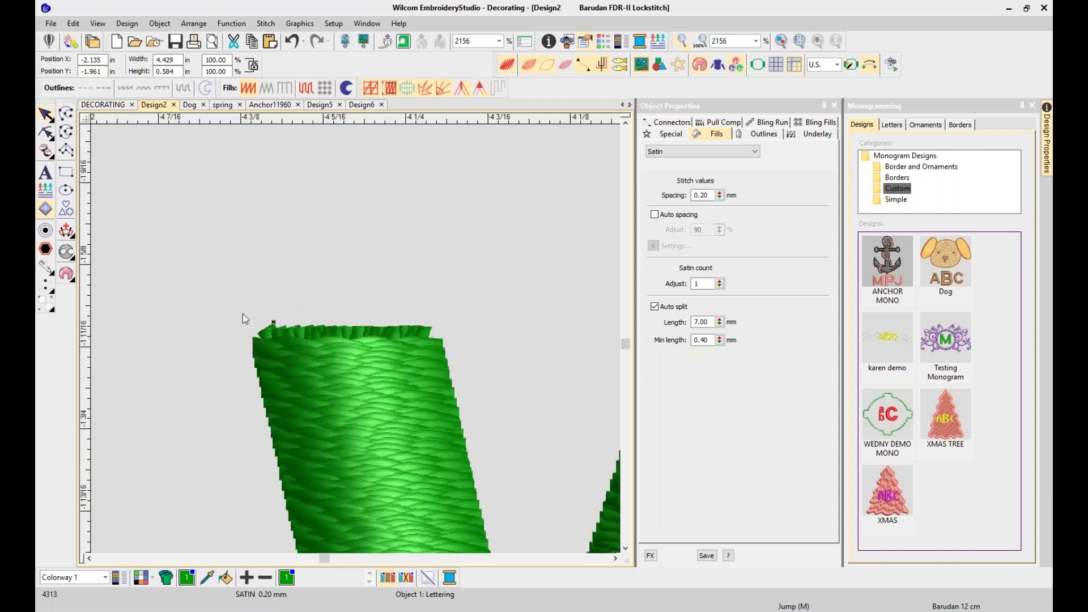
key("t")
key("t")
key("0")
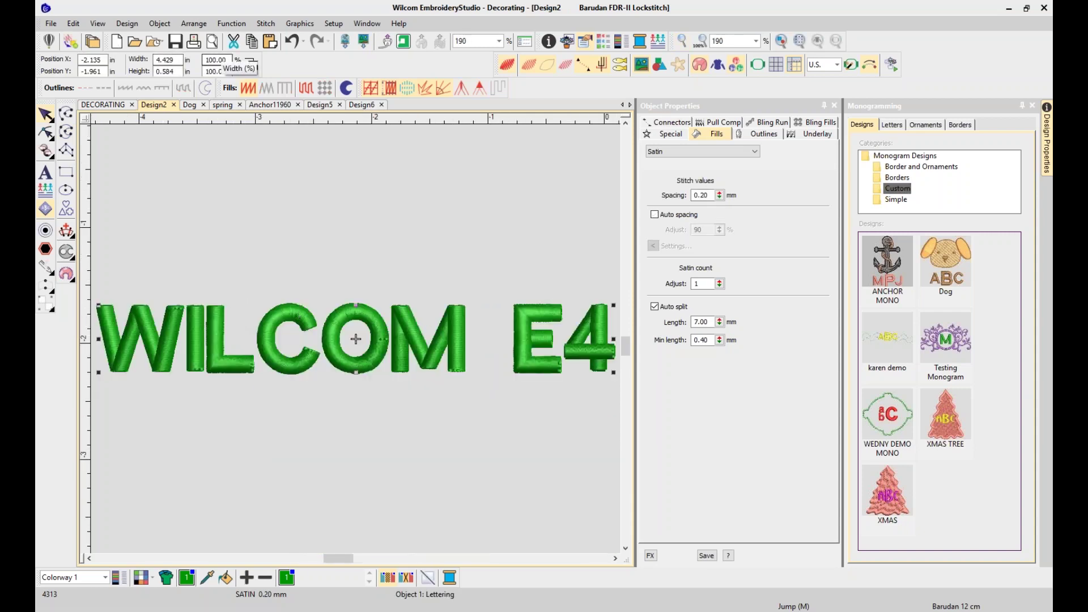
left_click(445, 371)
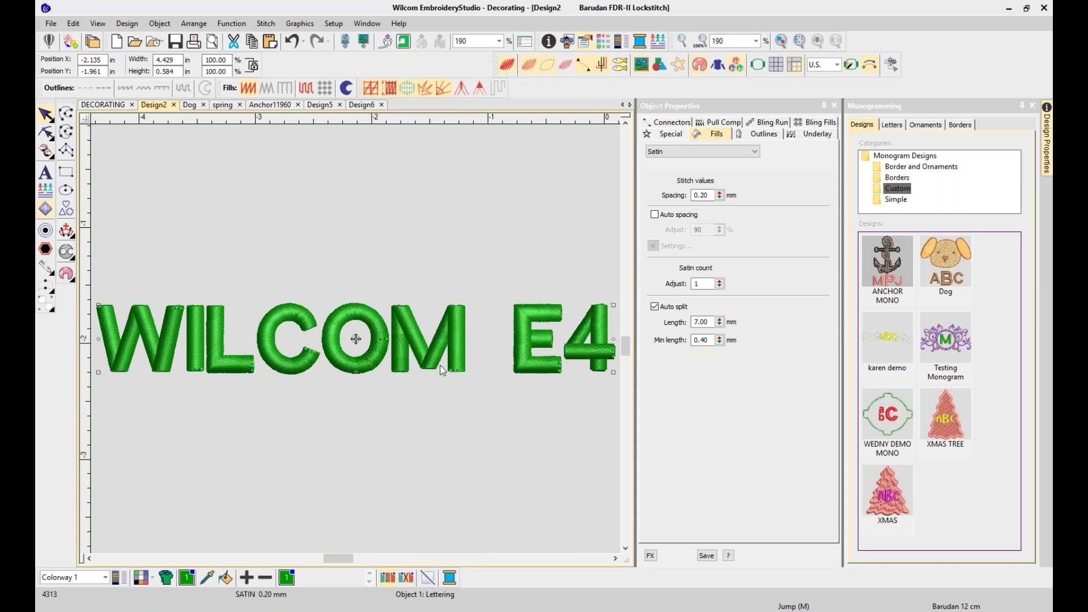
left_click(1033, 106)
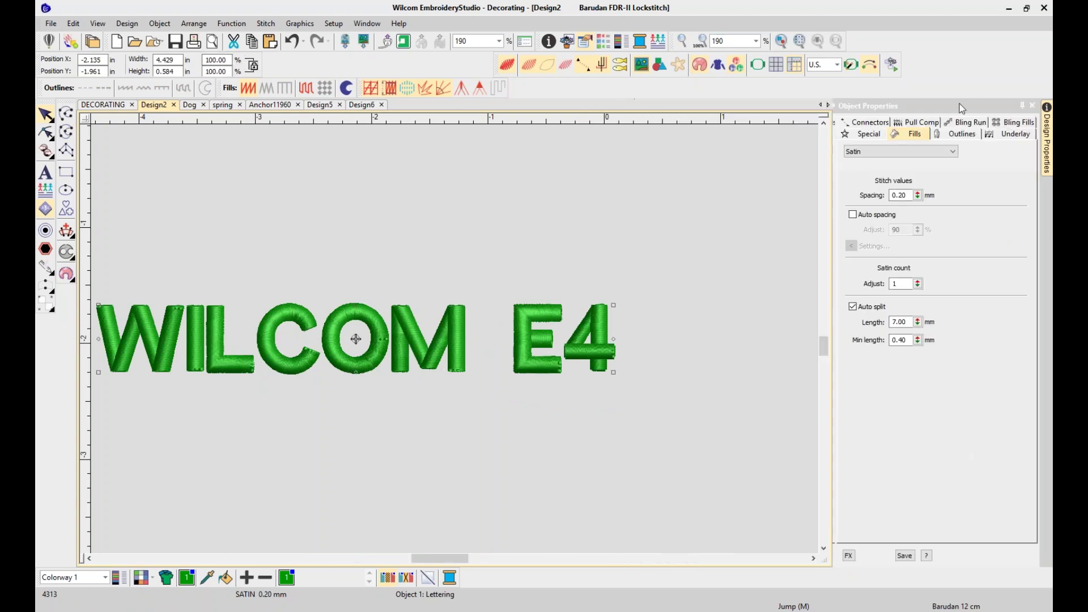
left_click_drag(478, 346, 504, 342)
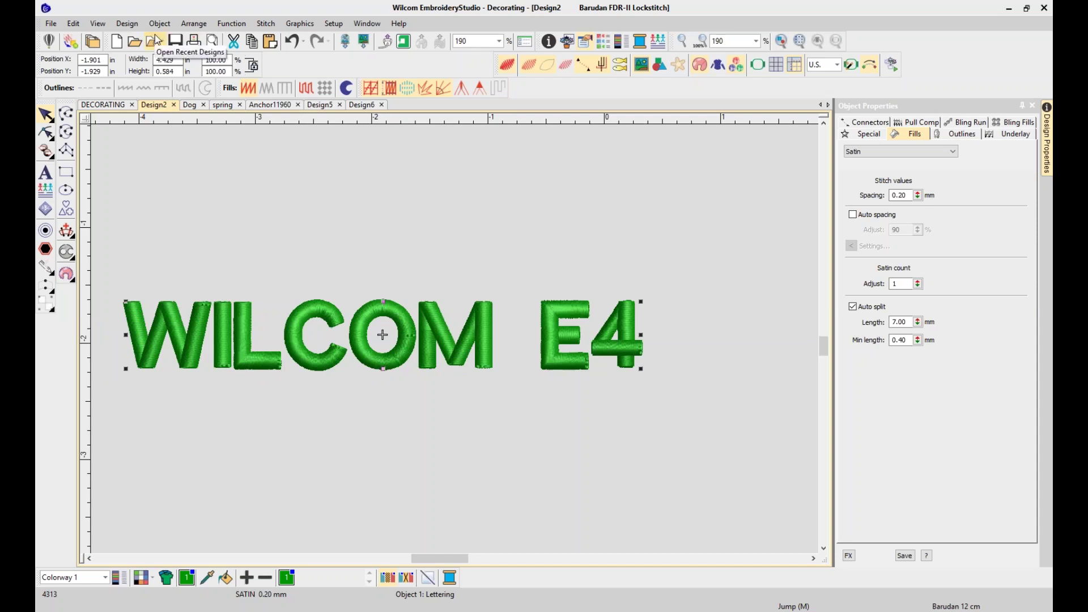
- Set the lettering height to 0.75 in and move it up and to the right
left_click_drag(175, 71, 125, 73)
type(".5")
key("Return")
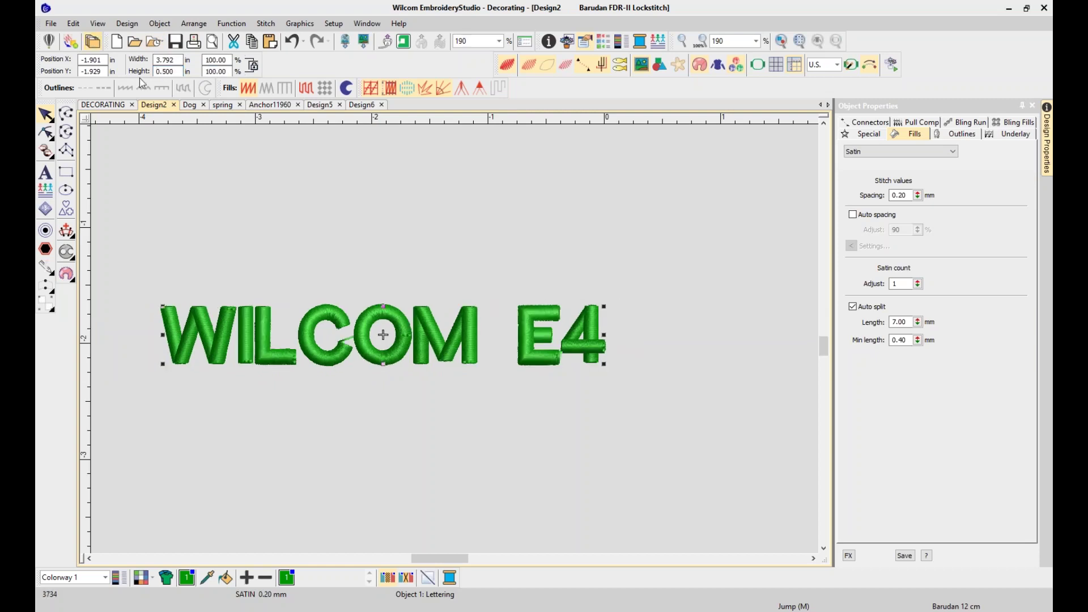
left_click_drag(180, 71, 127, 72)
type(".75")
key("Return")
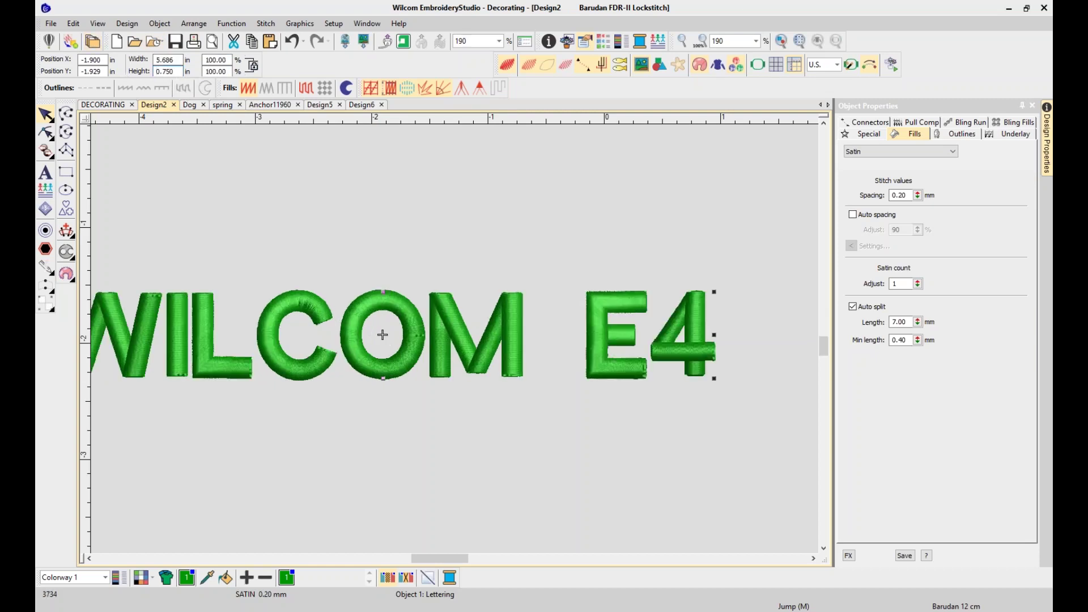
left_click_drag(505, 363, 575, 290)
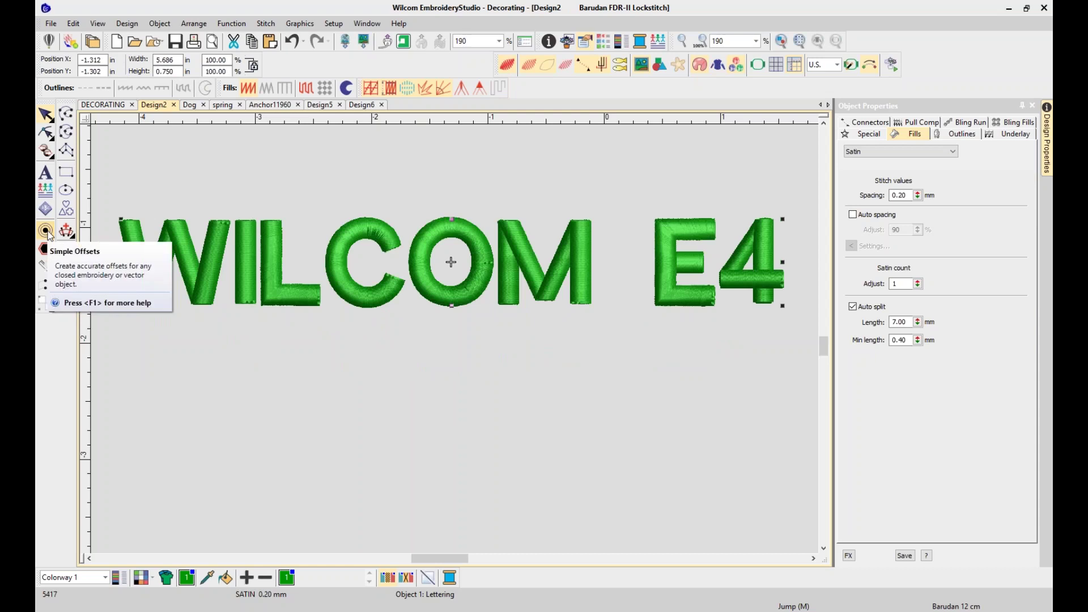
- Add Simple Offsets outlines with 0 spacing and Run stitch type around WILCOM E4
left_click(46, 230)
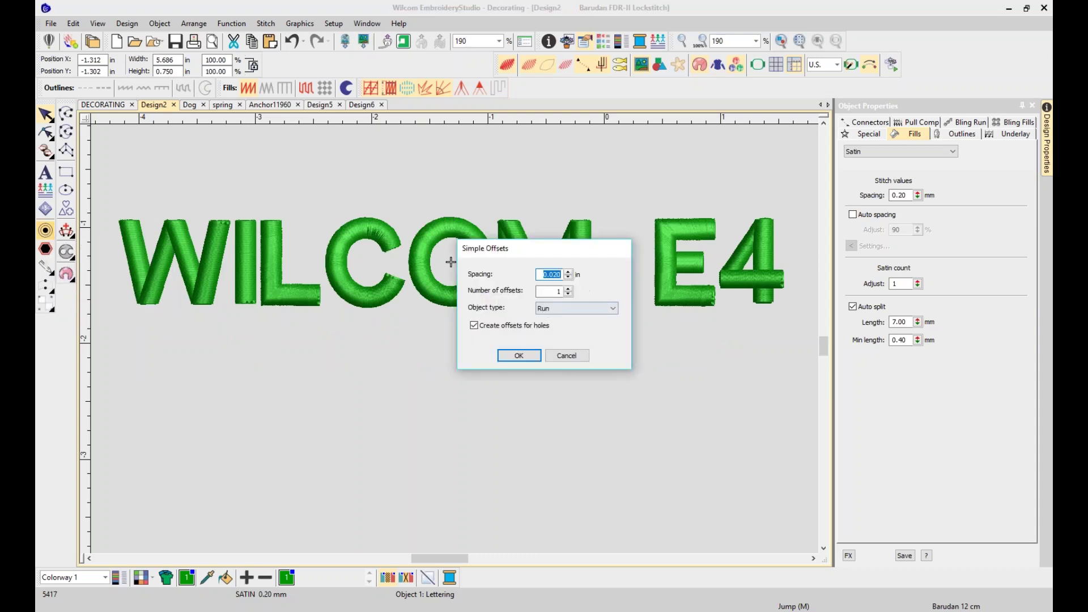
type("0")
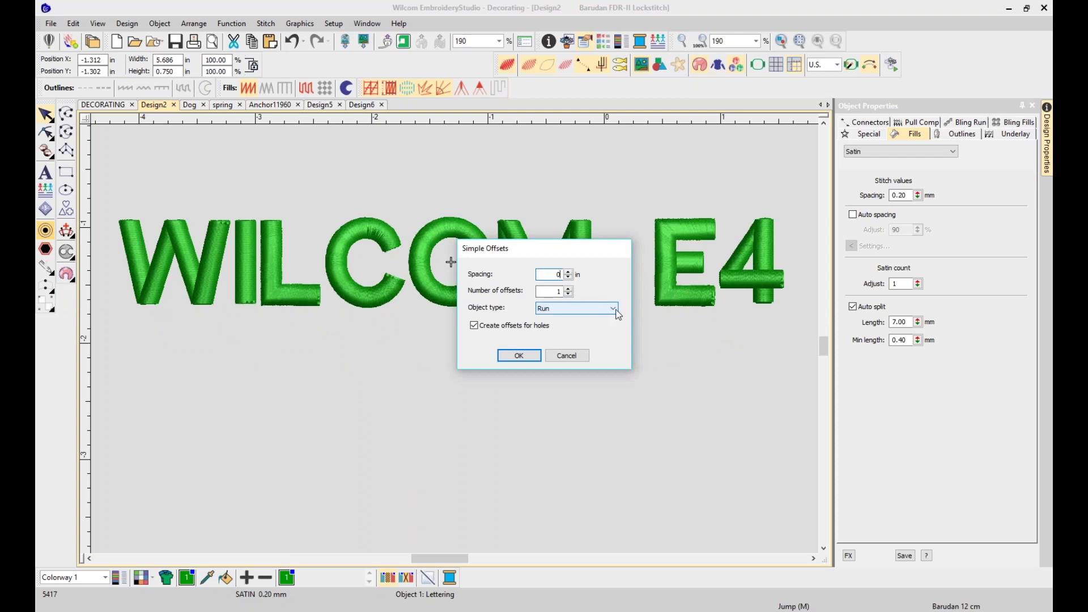
left_click(613, 309)
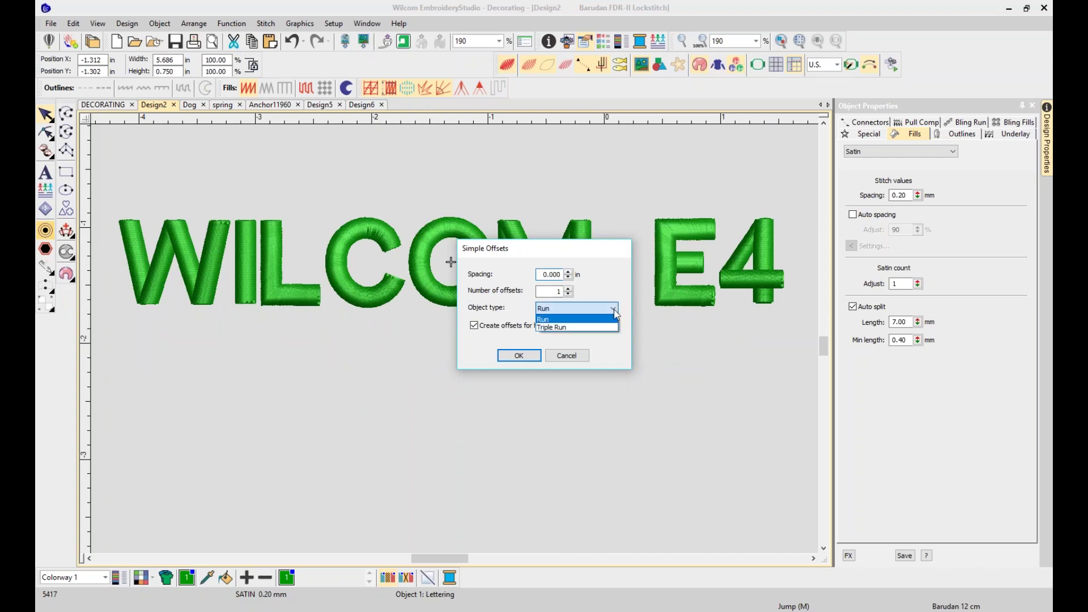
left_click(559, 325)
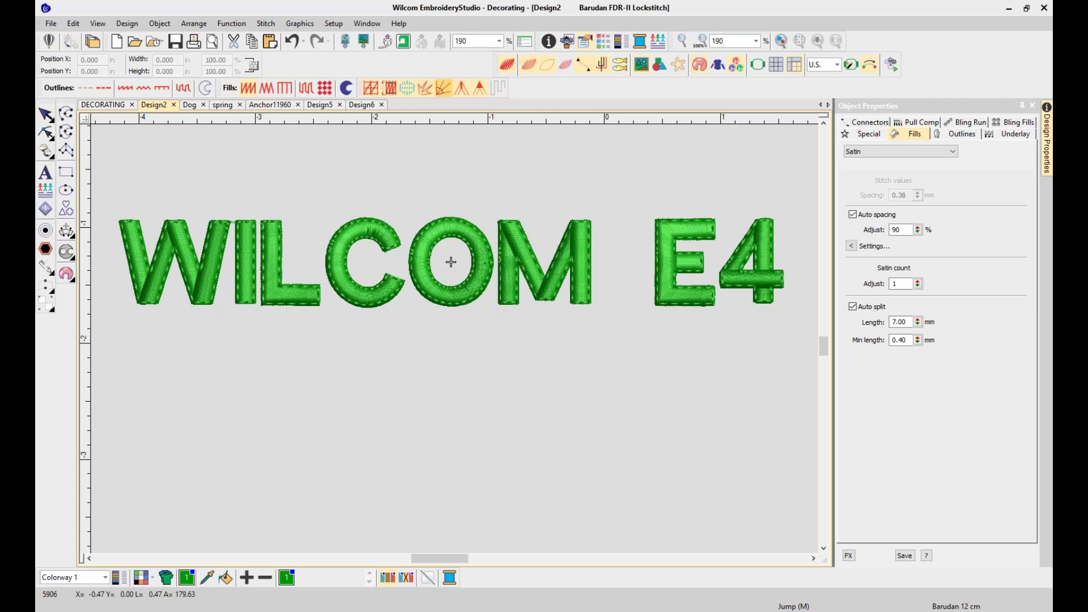
left_click(366, 26)
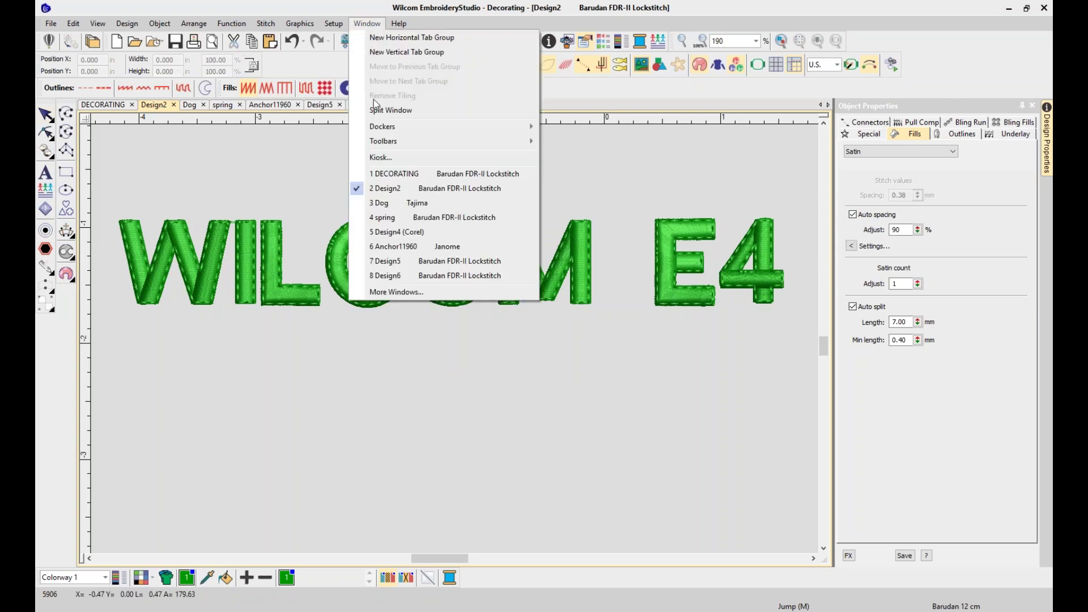
- Give the offset outlines thread colour 2 via the Color-Object List, then delete all objects
left_click(573, 132)
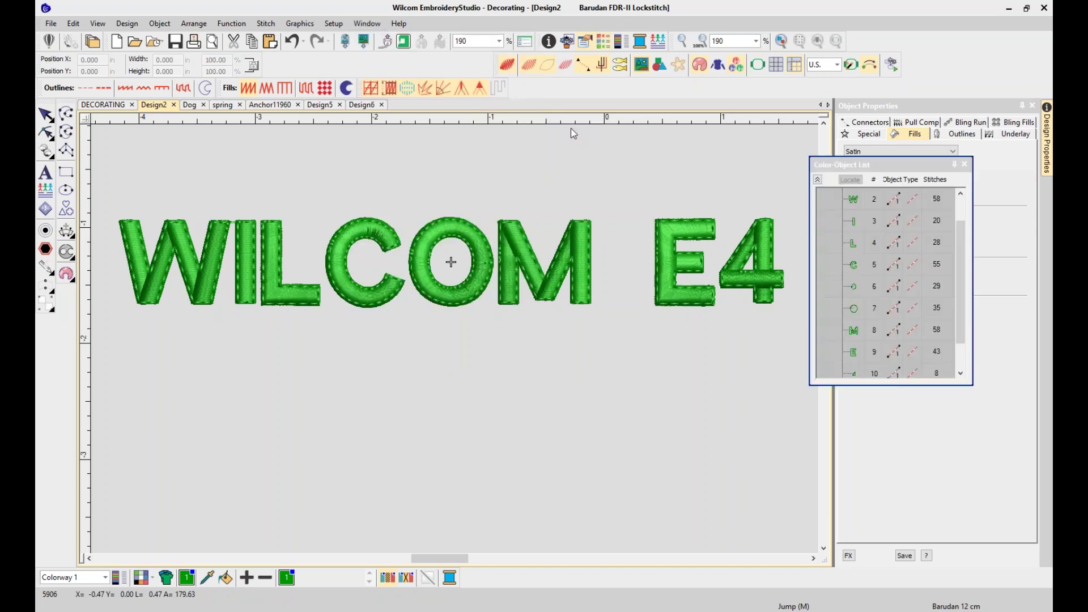
left_click_drag(962, 233, 958, 215)
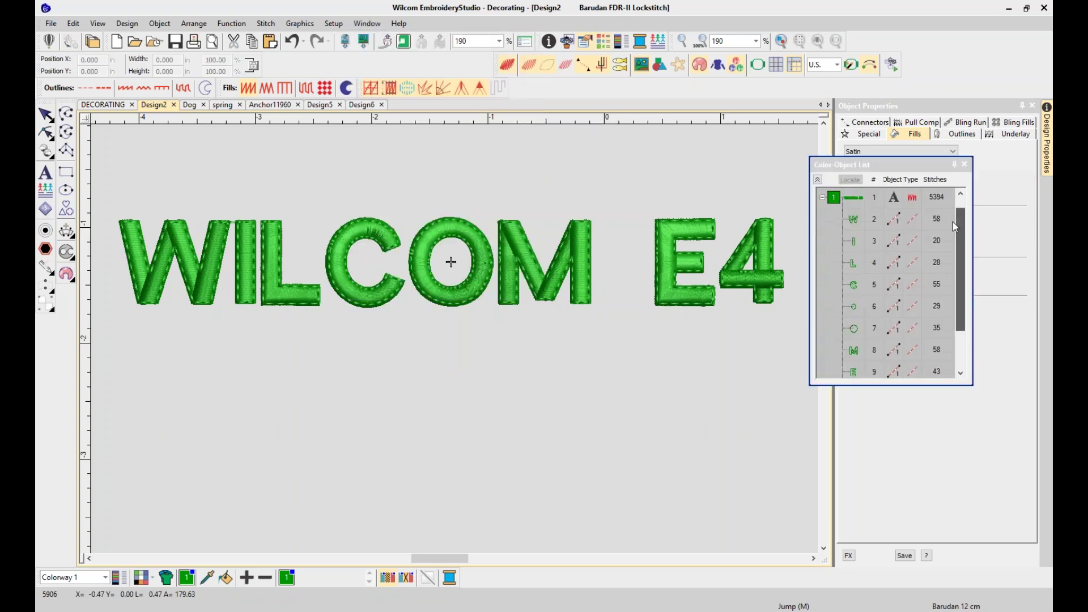
left_click(833, 199)
left_click(859, 200)
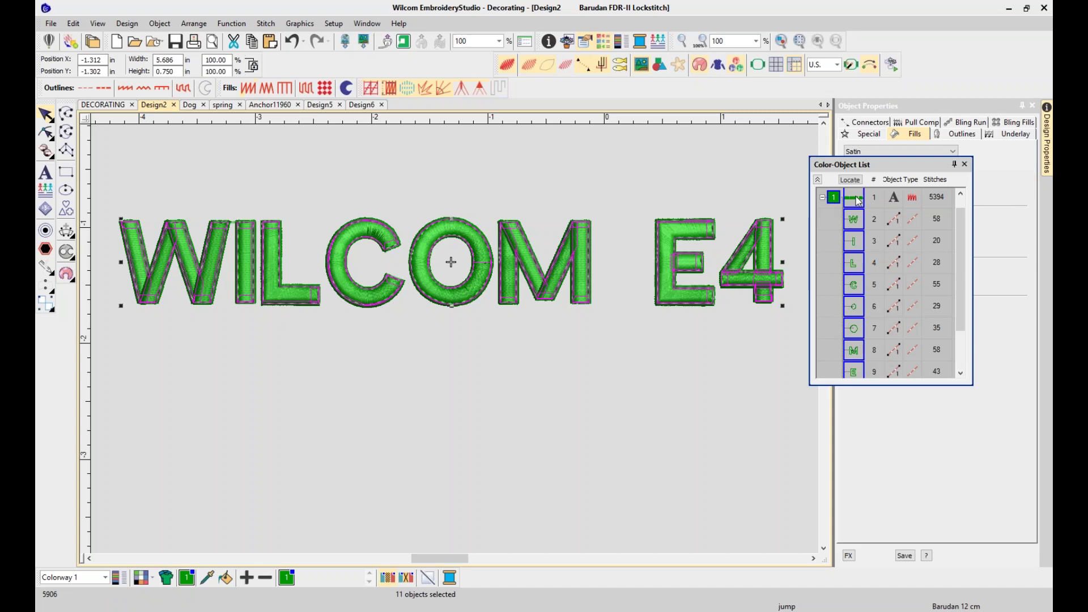
left_click(859, 202, "ctrl")
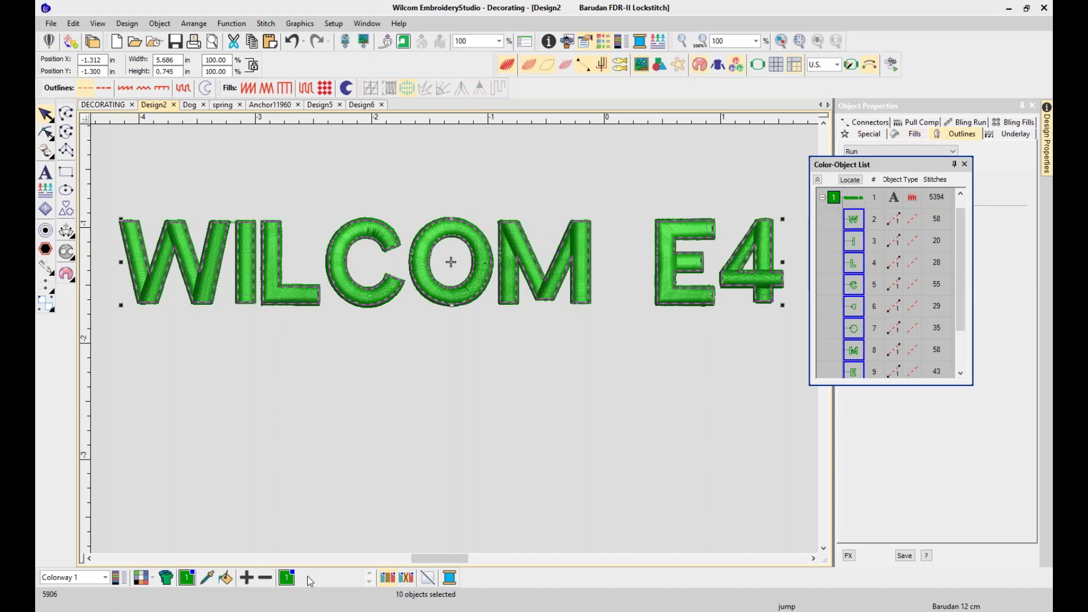
left_click(369, 574)
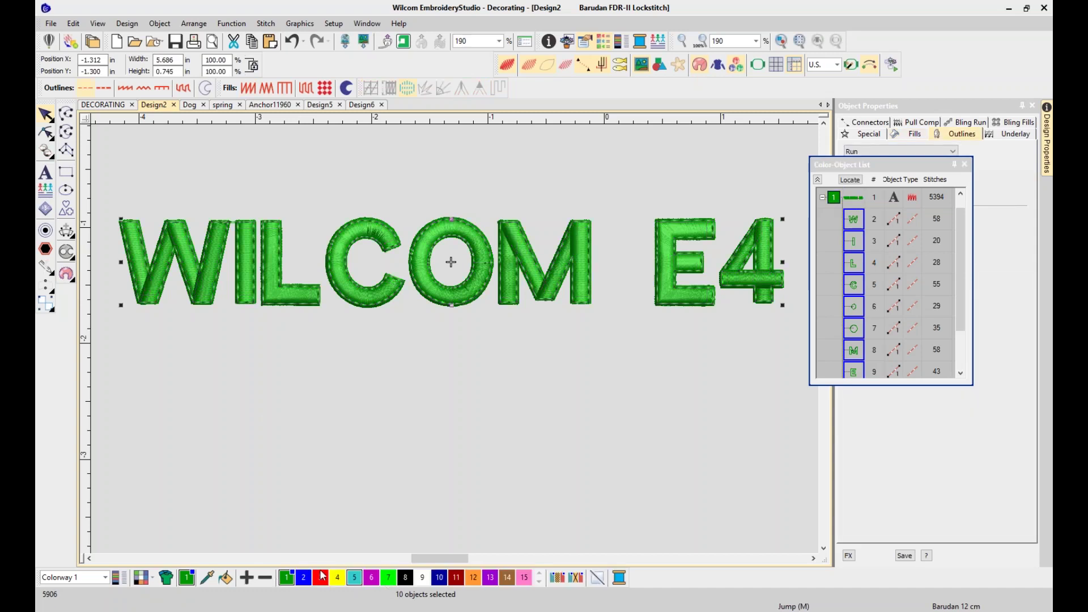
left_click(305, 577)
left_click(593, 467)
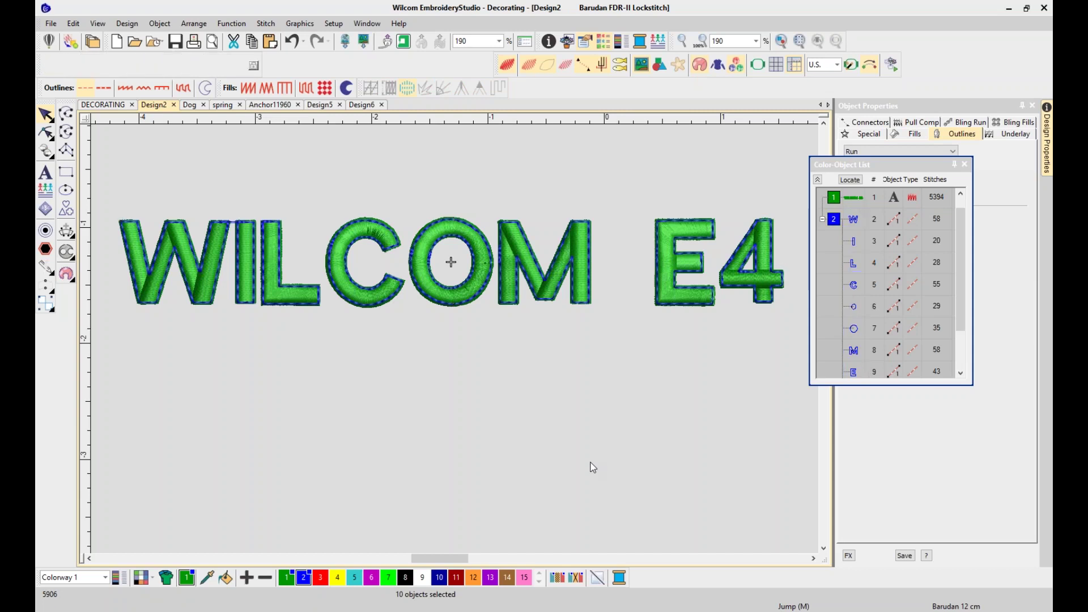
key("0")
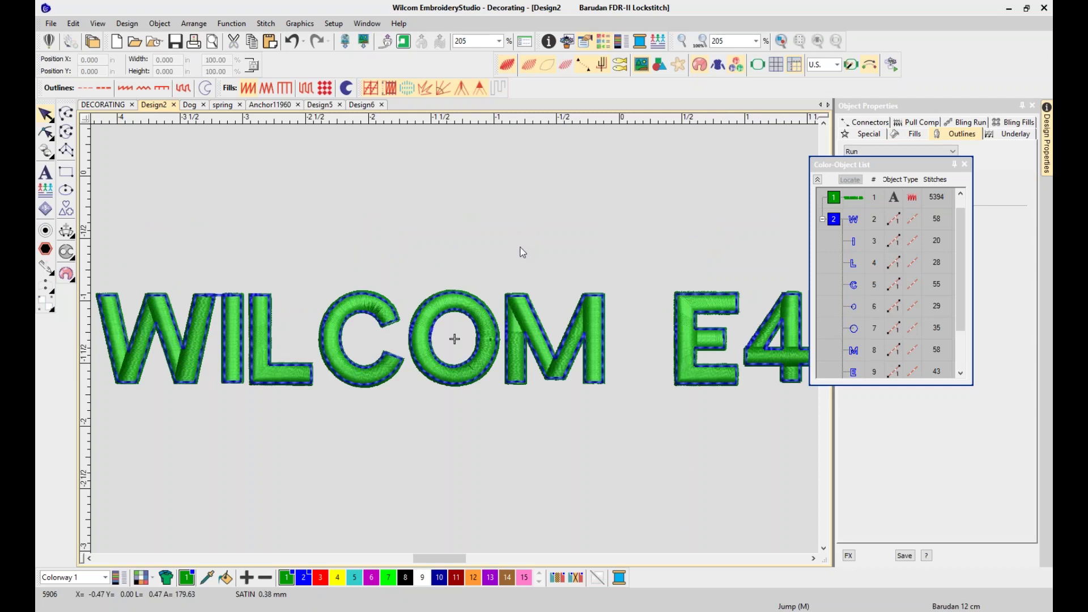
key("ctrl+a")
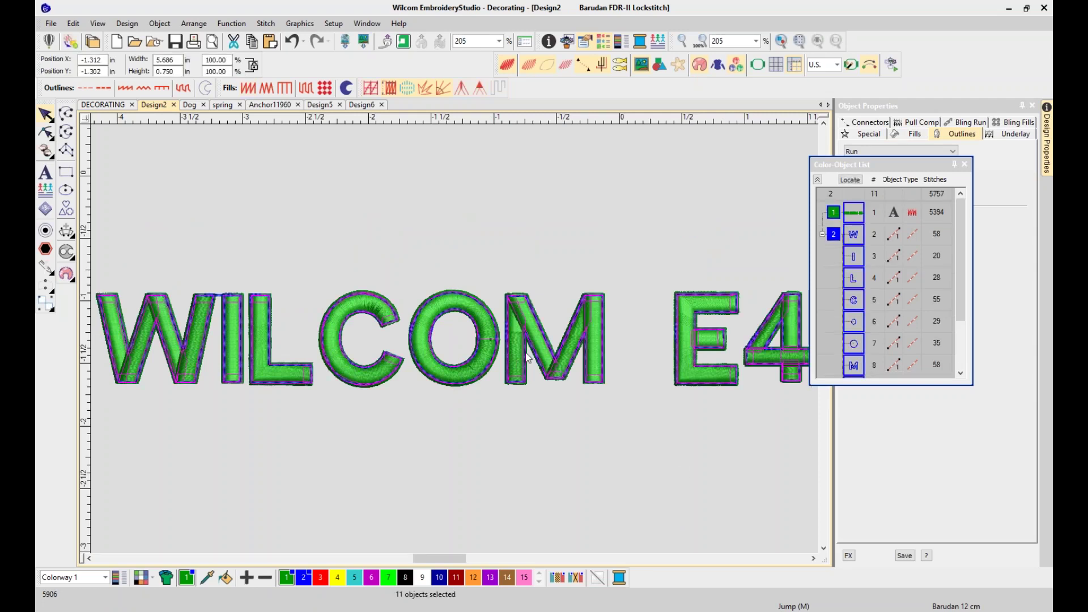
key("Delete")
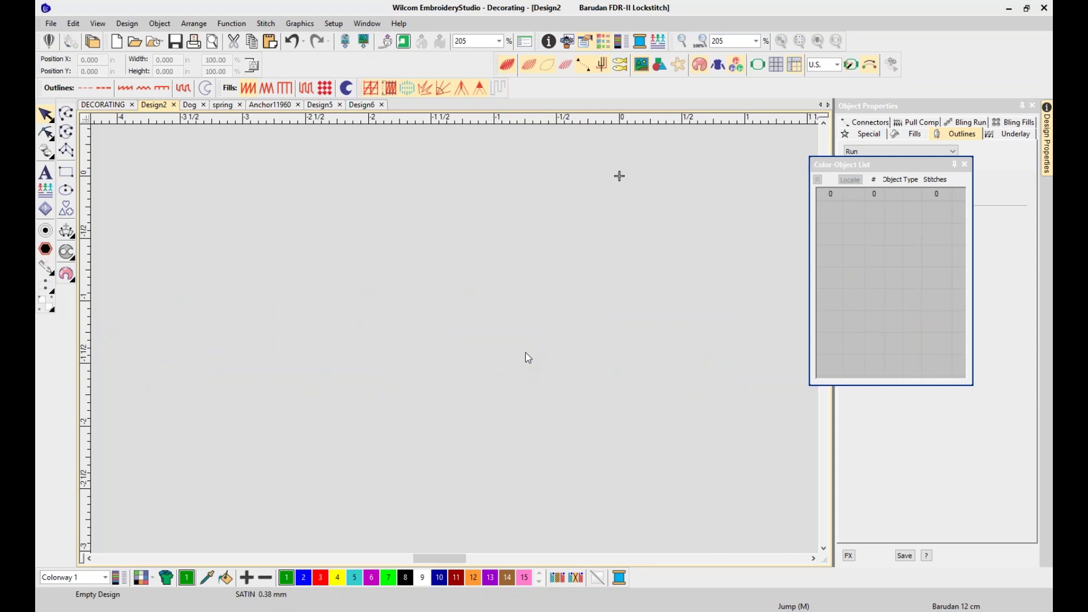
- On the spring design, undo 22 actions to restore the tulip and delete the magenta g lettering
left_click(233, 105)
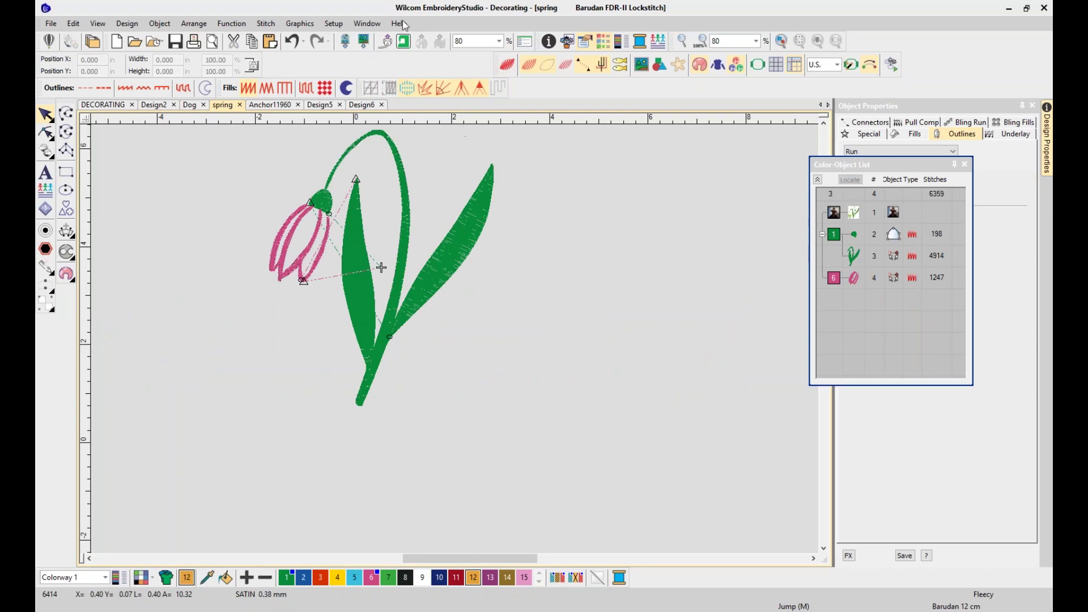
left_click(304, 42)
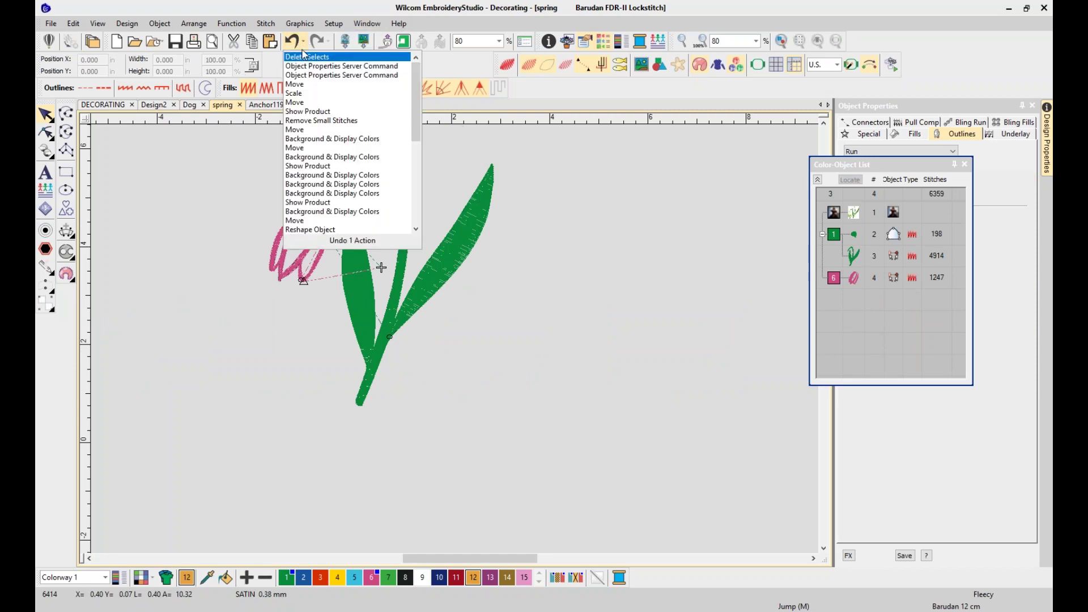
left_click(336, 206)
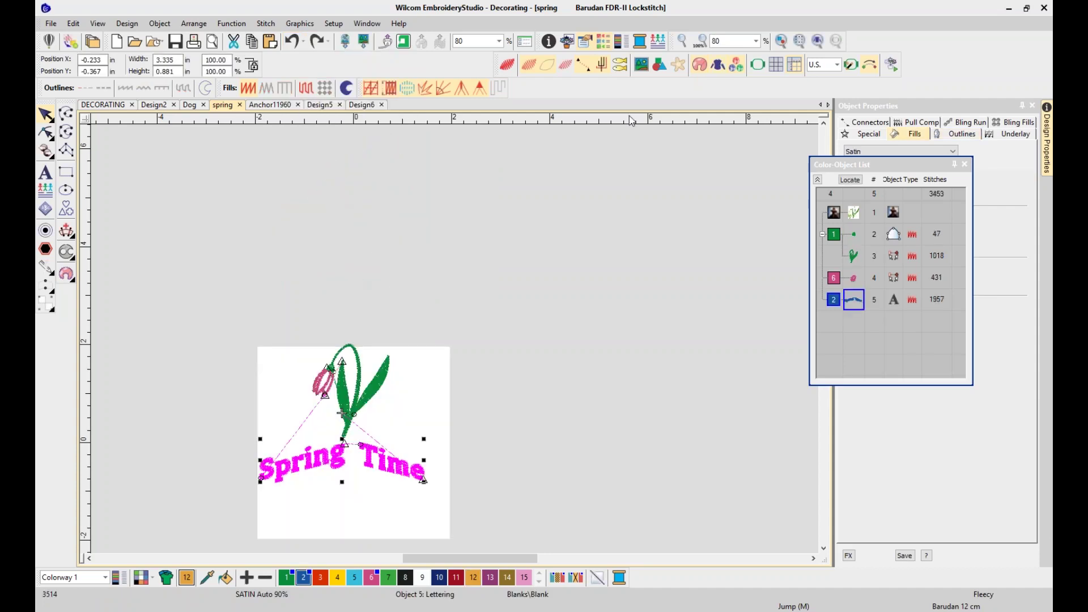
left_click(650, 69)
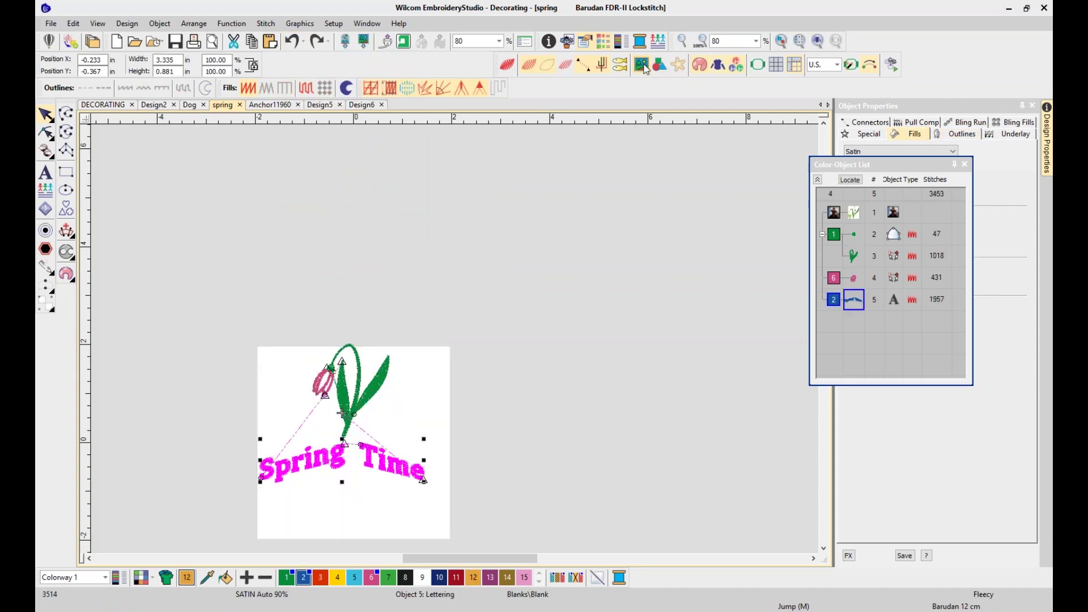
left_click(304, 41)
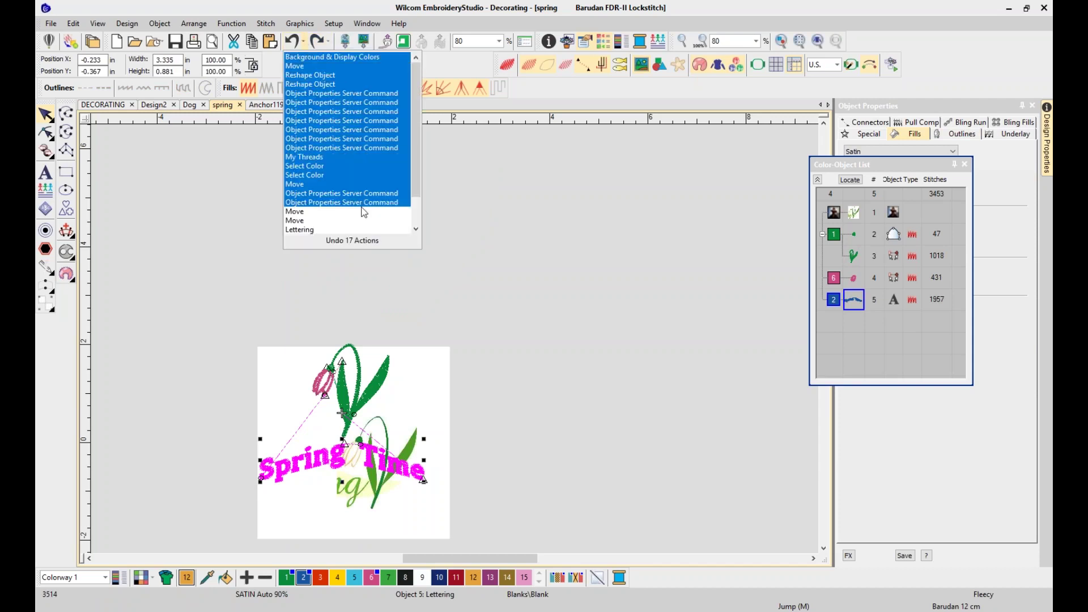
scroll(397, 192, "down", 1)
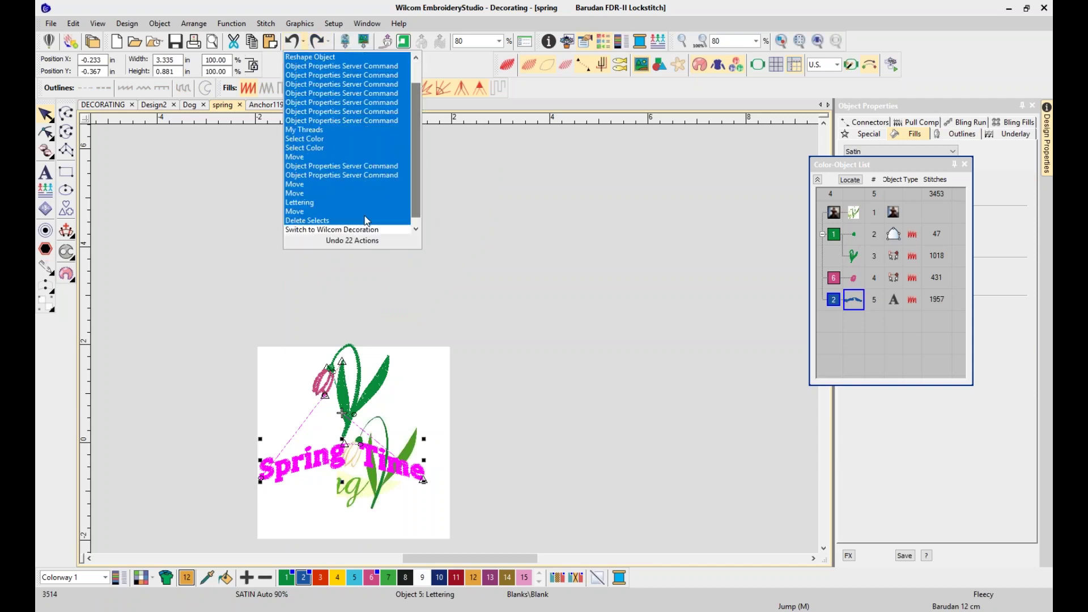
left_click(340, 221)
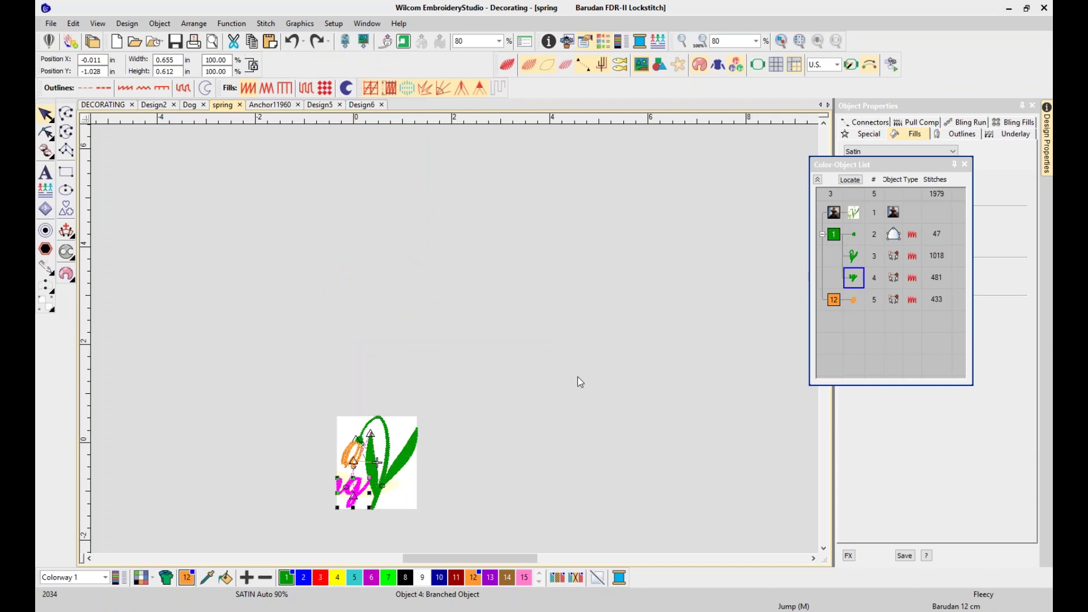
key("Delete")
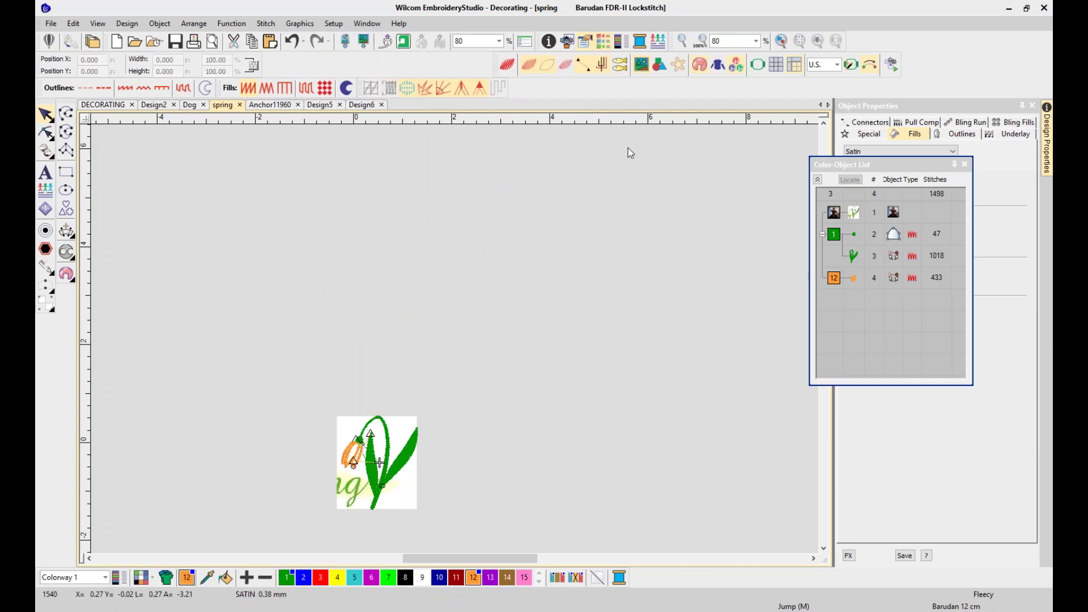
key("0")
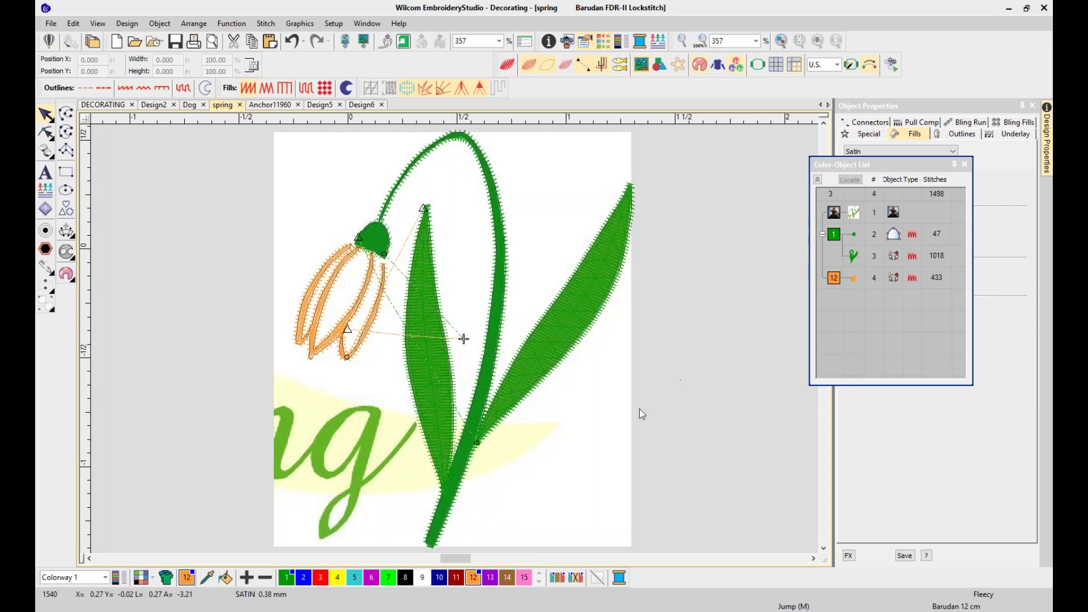
- Select the green stem-and-leaf group and the orange petal, then delete them
left_click(841, 234)
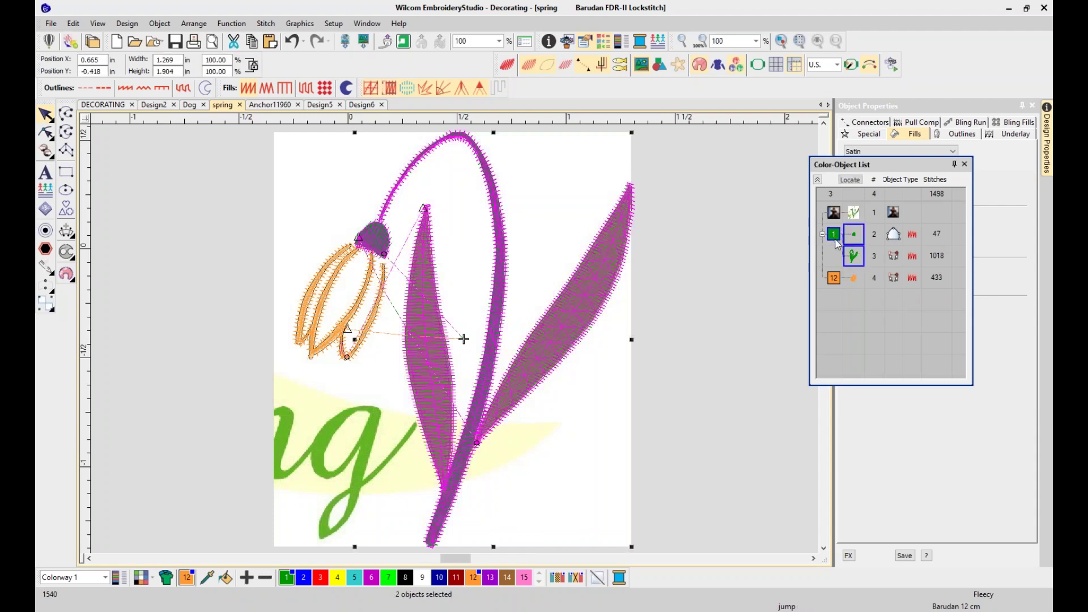
left_click(835, 282, "ctrl")
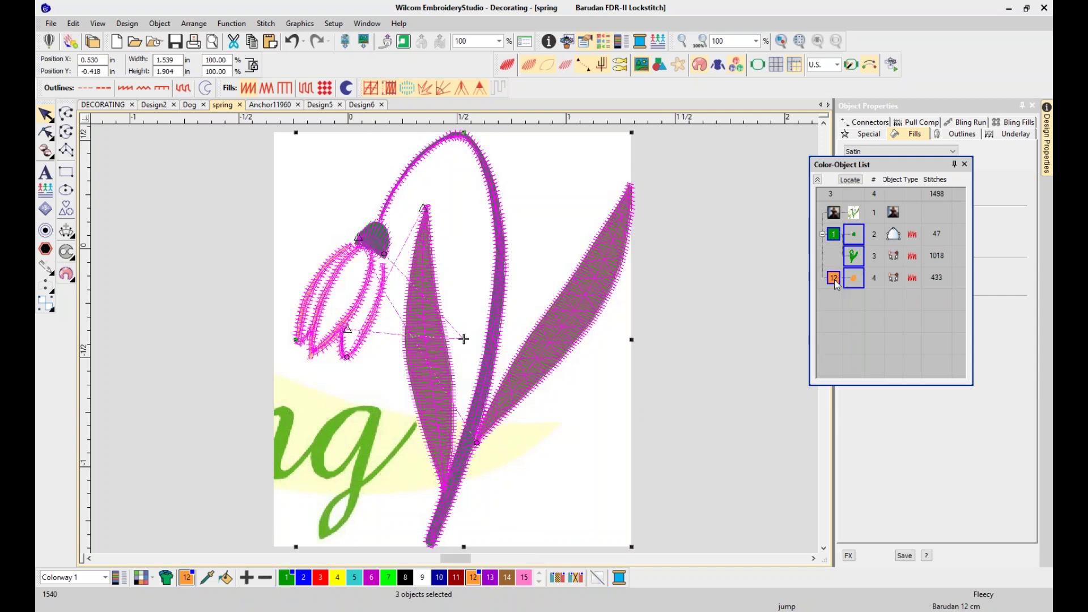
key("Delete")
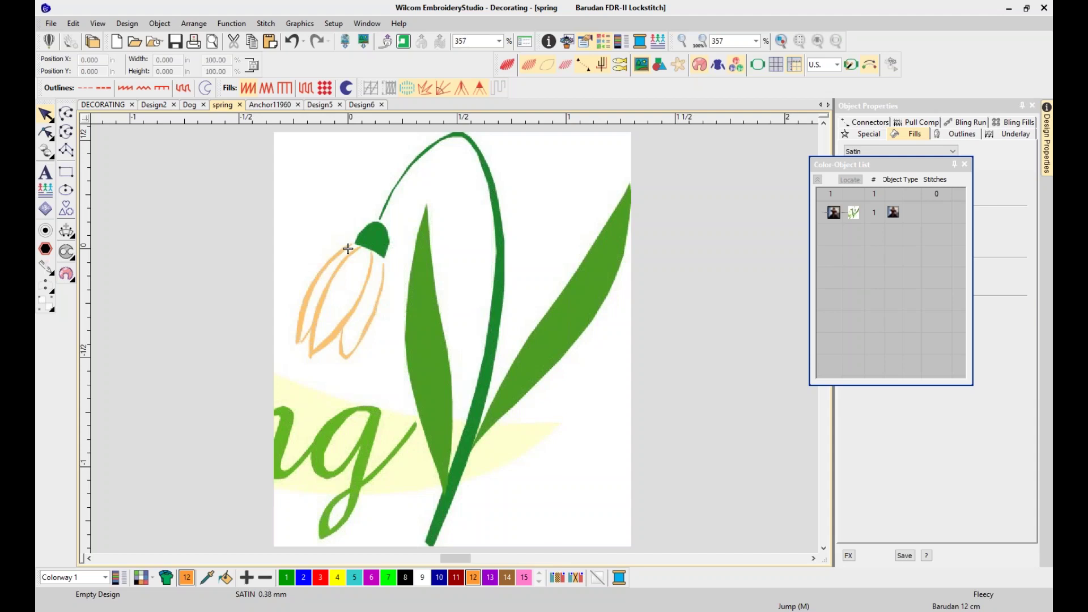
- Float the Graphics Digitizing toolbar, choose Digitize Closed Shape and outline the right leaf's upper edge to its tip
left_click_drag(82, 118, 105, 147)
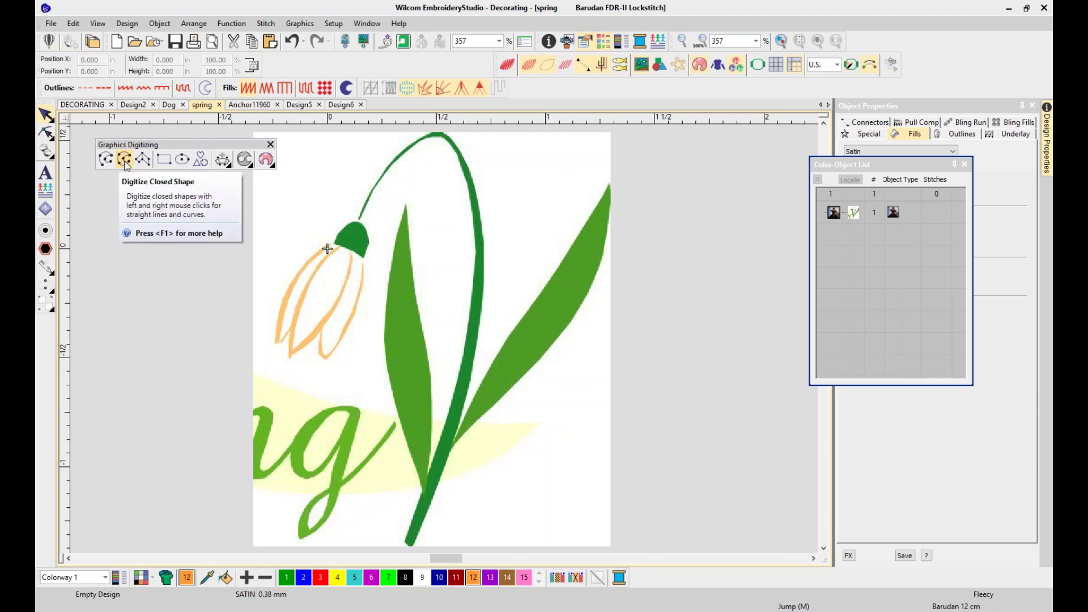
left_click(125, 160)
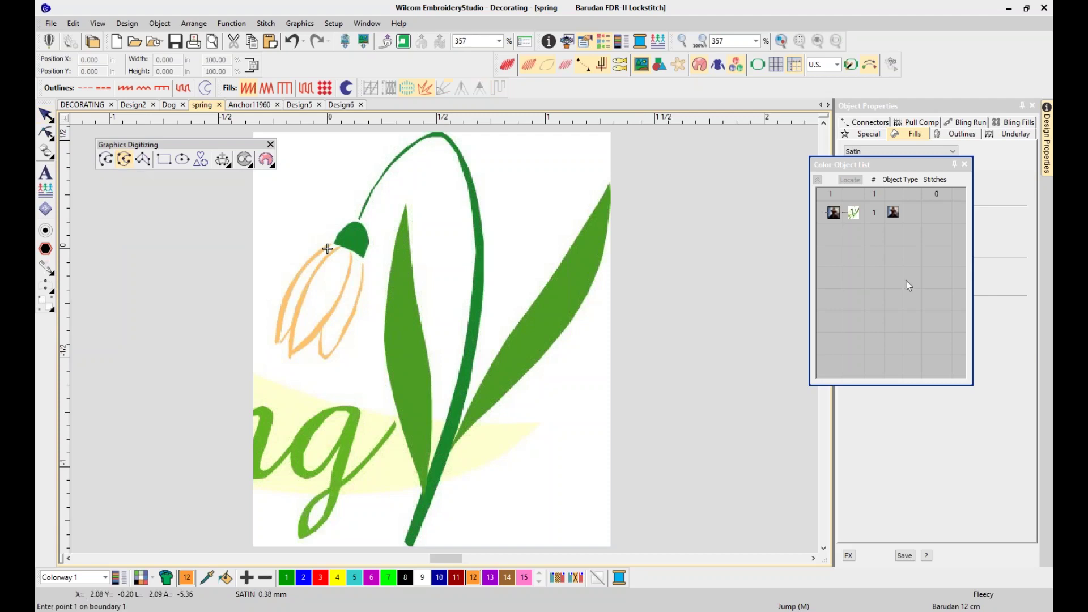
left_click(534, 300)
left_click(559, 264)
left_click(586, 221)
left_click(609, 185)
left_click(607, 238)
- Trace down the leaf's lower edge to its base and close it into a 228-stitch satin object
left_click(578, 313)
left_click(541, 362)
left_click(508, 395)
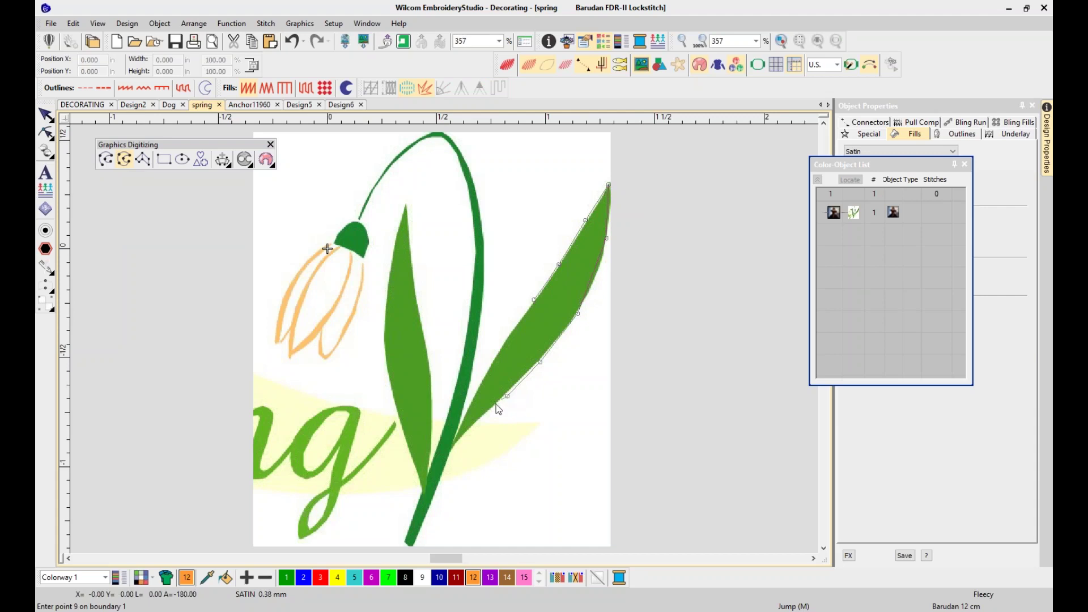
left_click(451, 458)
left_click(468, 410)
left_click(524, 316)
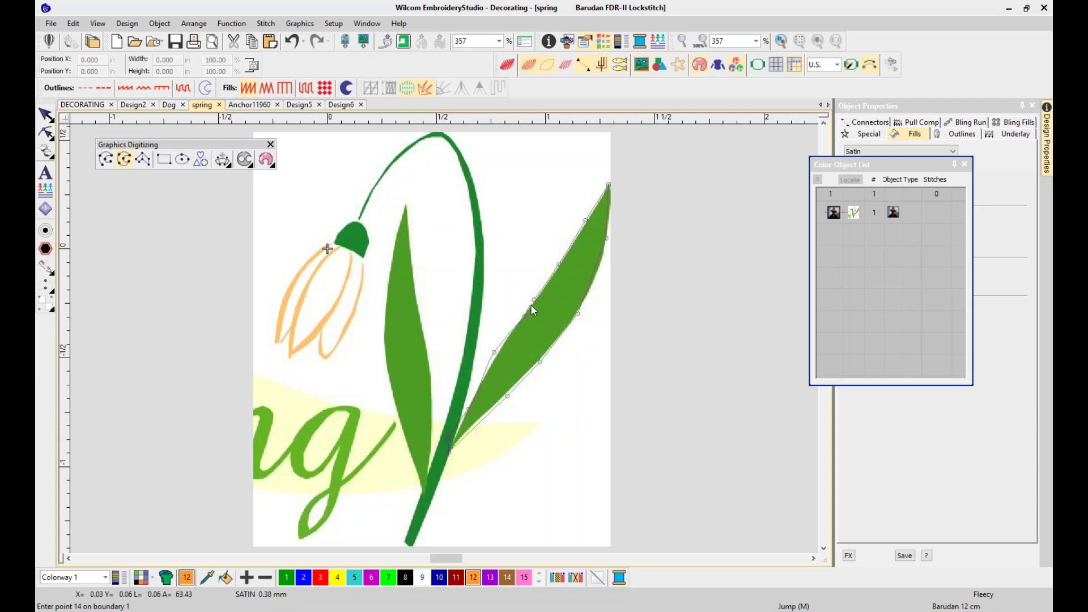
key("Return")
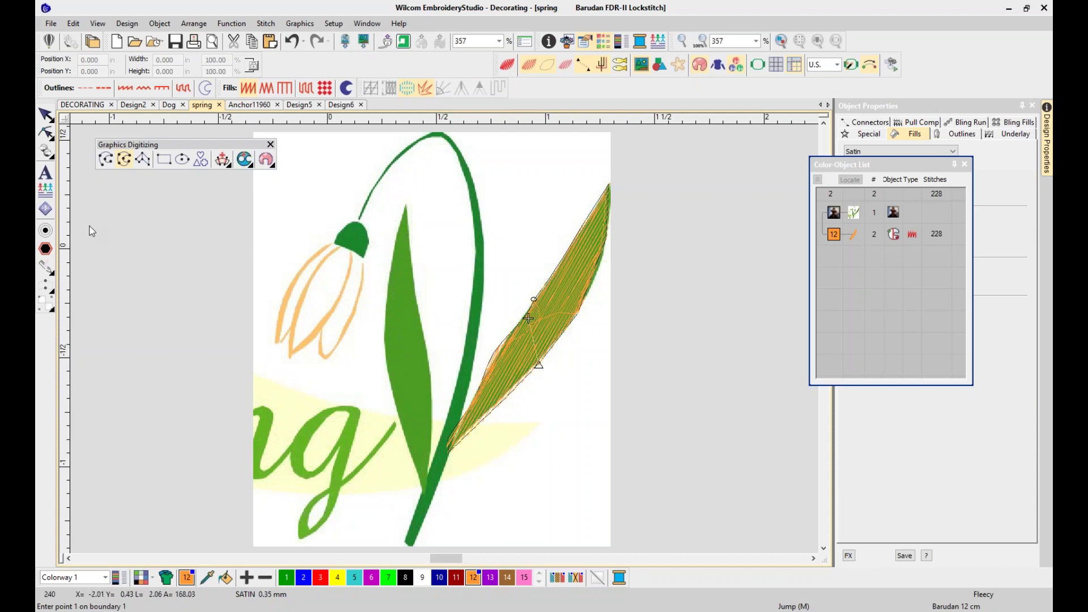
- Add three stitch-angle lines across the right leaf so its satin follows the curve
key("Return")
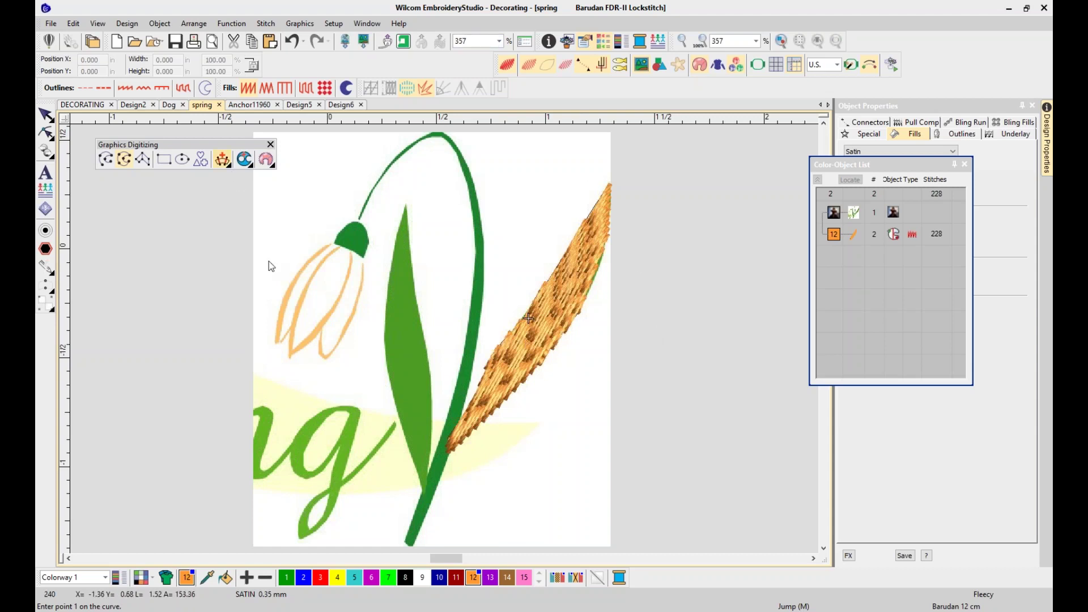
left_click(45, 115)
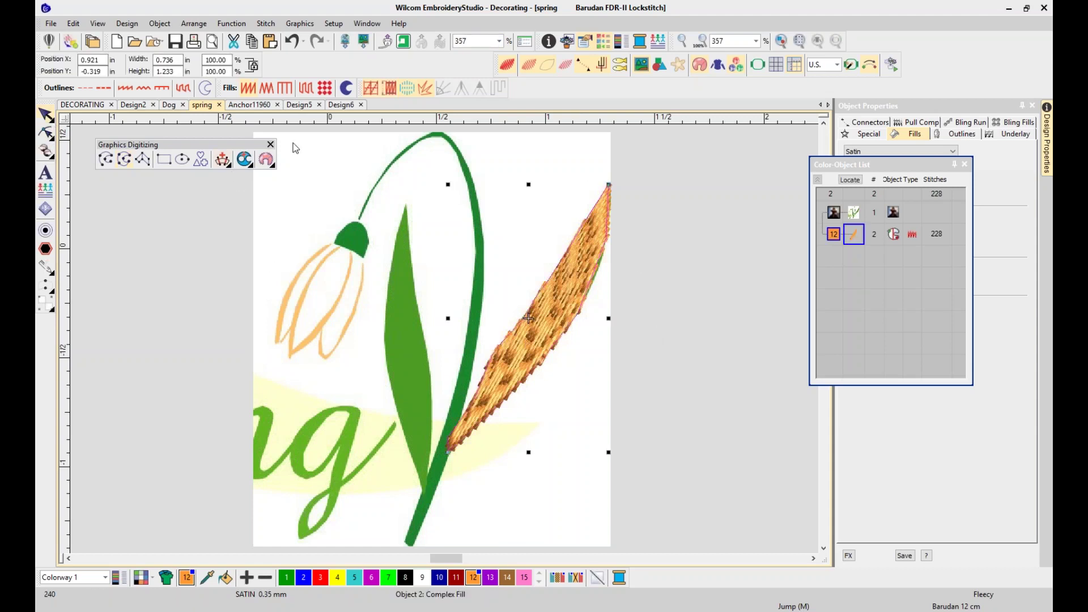
left_click(223, 160)
left_click(603, 265)
left_click(548, 270)
left_click(566, 342)
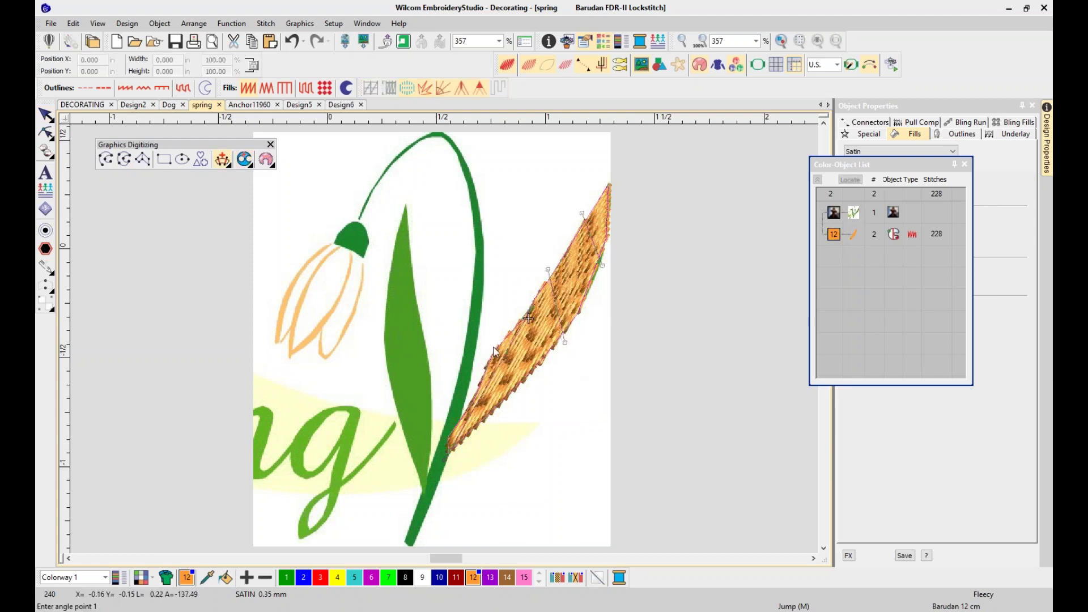
key("Return")
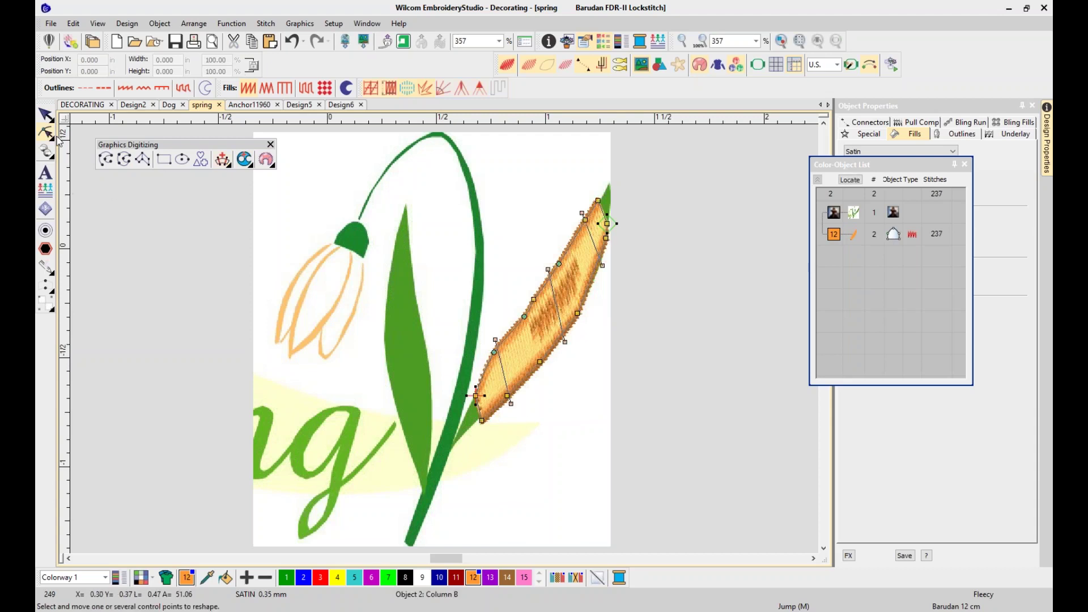
- Extend the leaf tip up and right and nudge the control point near it
left_click_drag(592, 200, 612, 188)
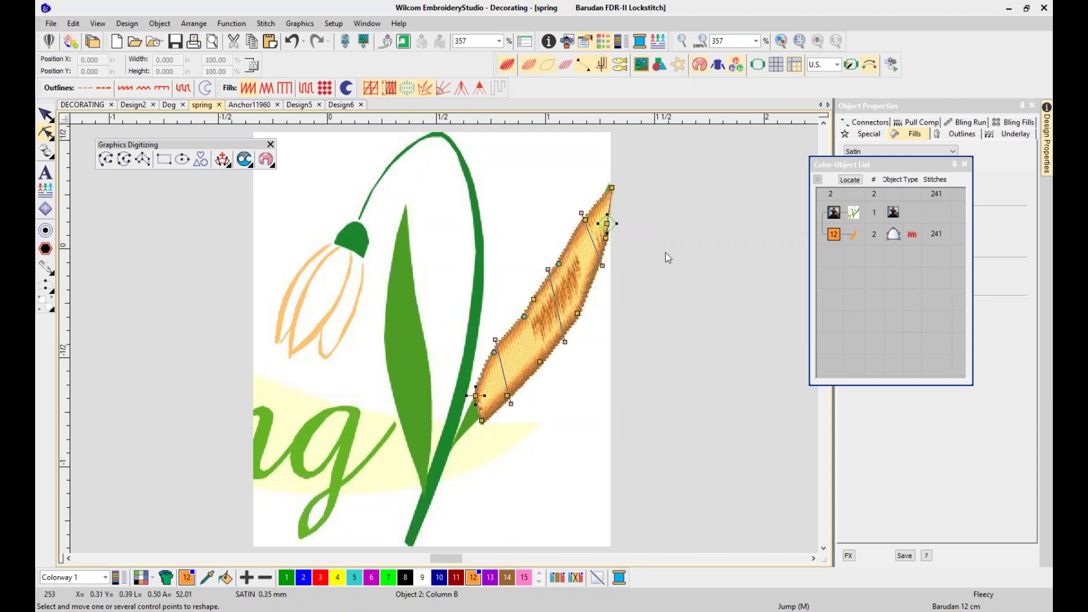
key("Escape")
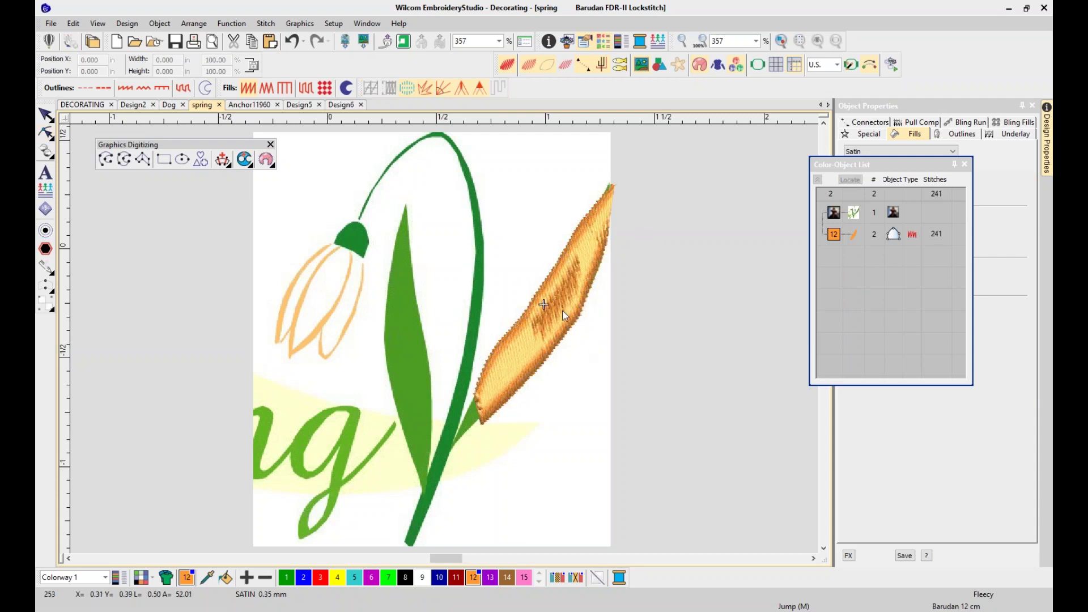
left_click(52, 133)
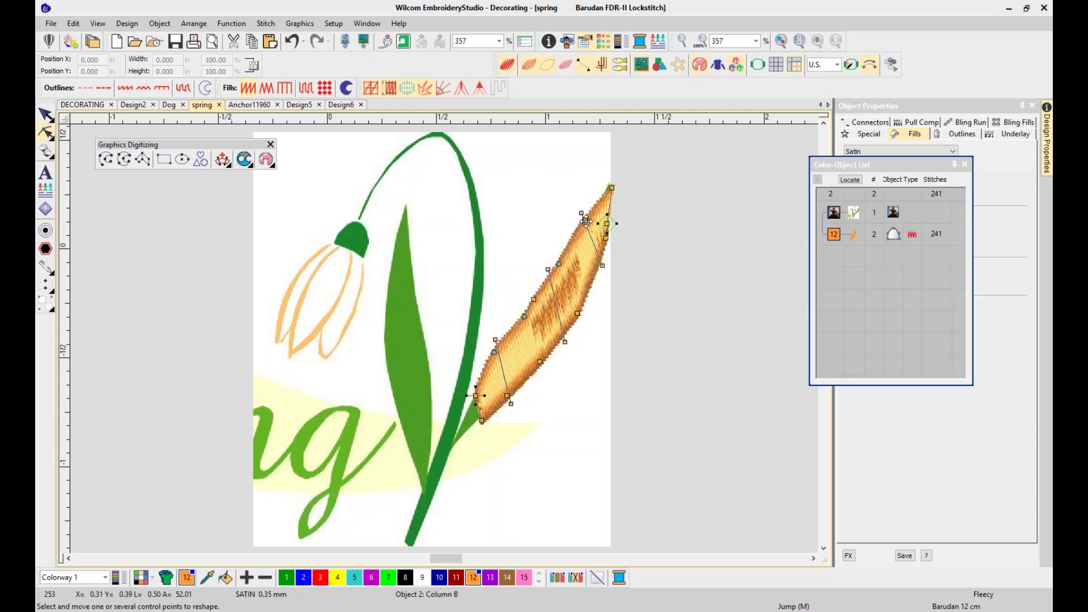
left_click_drag(586, 221, 586, 218)
- Make the upper- and lower-edge points curve points and the base point a corner, giving 260 stitches
left_click(611, 183)
left_click(610, 240)
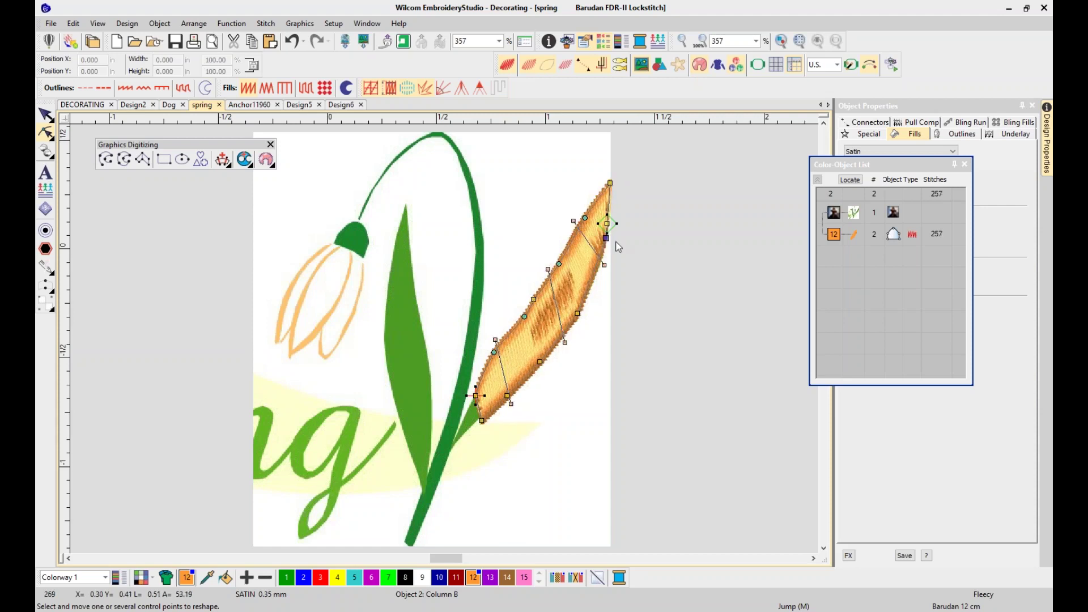
key("space")
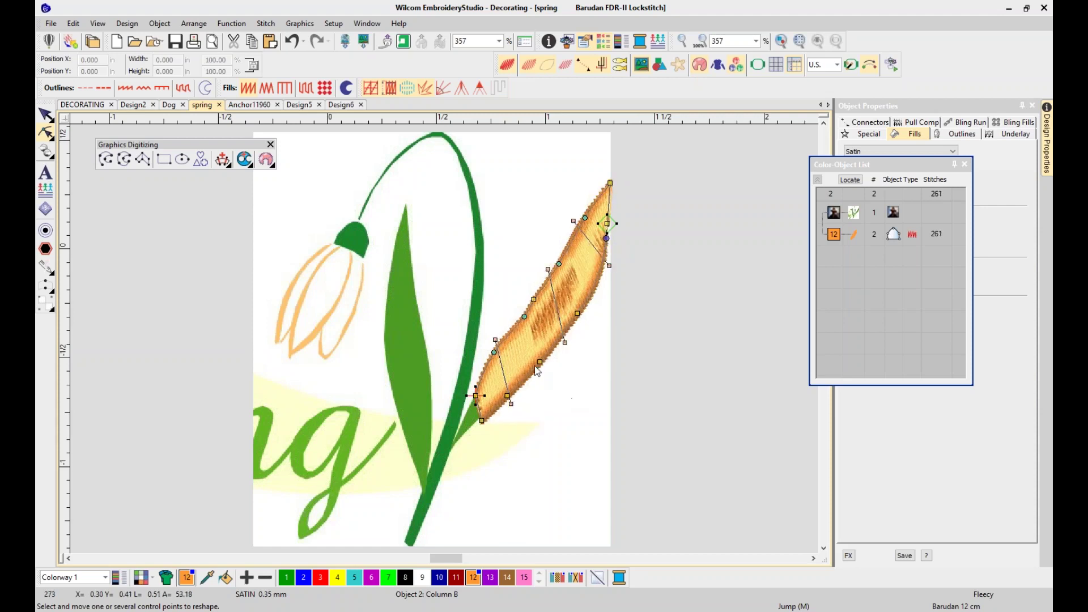
left_click(540, 361)
key("space")
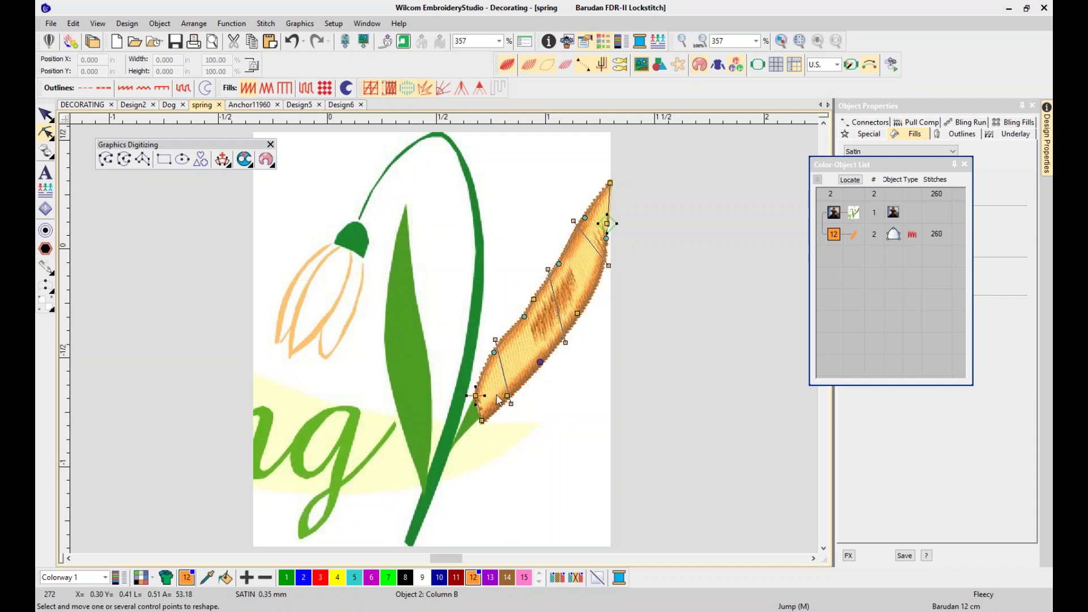
left_click(508, 396)
key("space")
left_click(508, 396)
key("Escape")
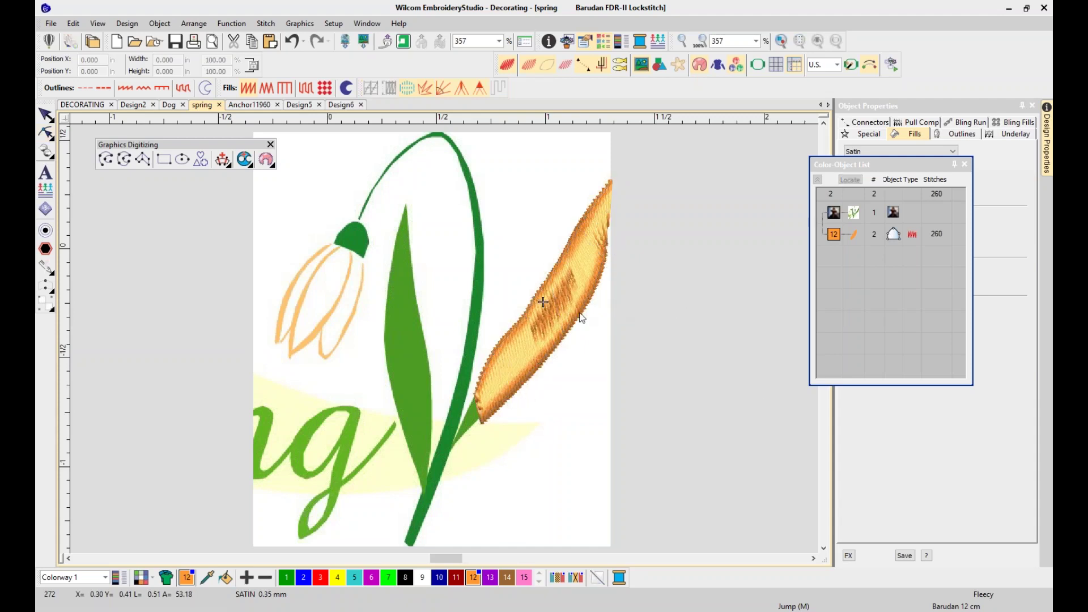
left_click(46, 115)
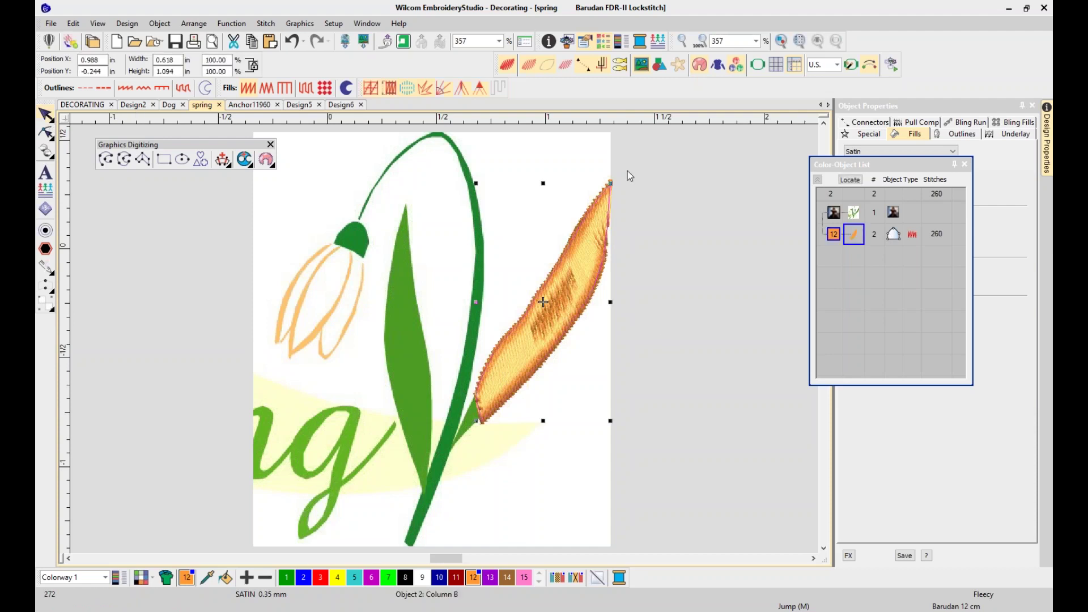
- Try zigzag, E Stitch, Tatami and motif fills on the leaf, then make it a run outline
left_click(268, 91)
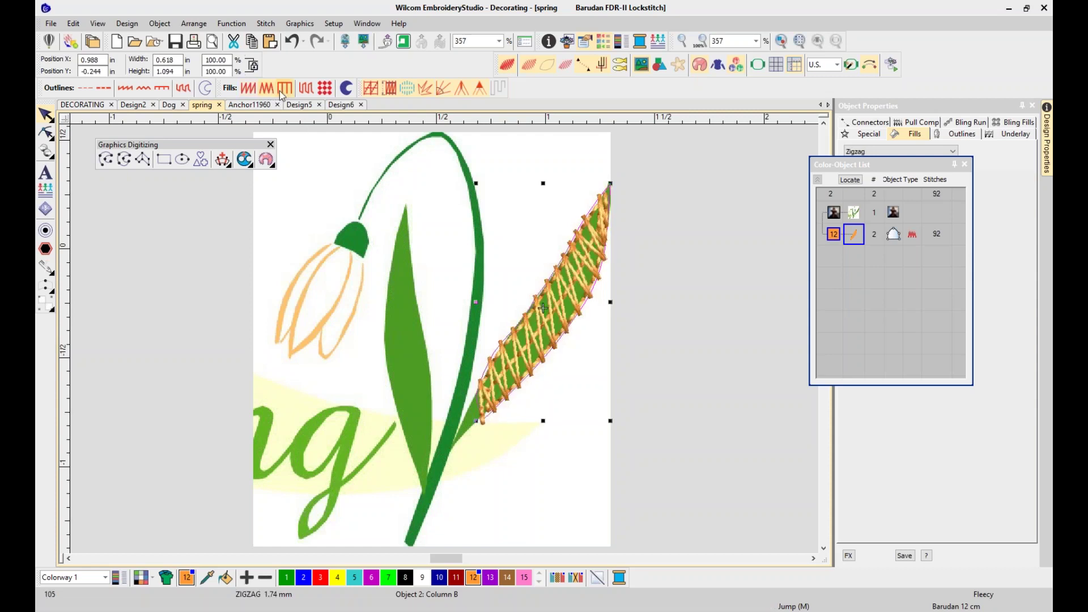
left_click(285, 89)
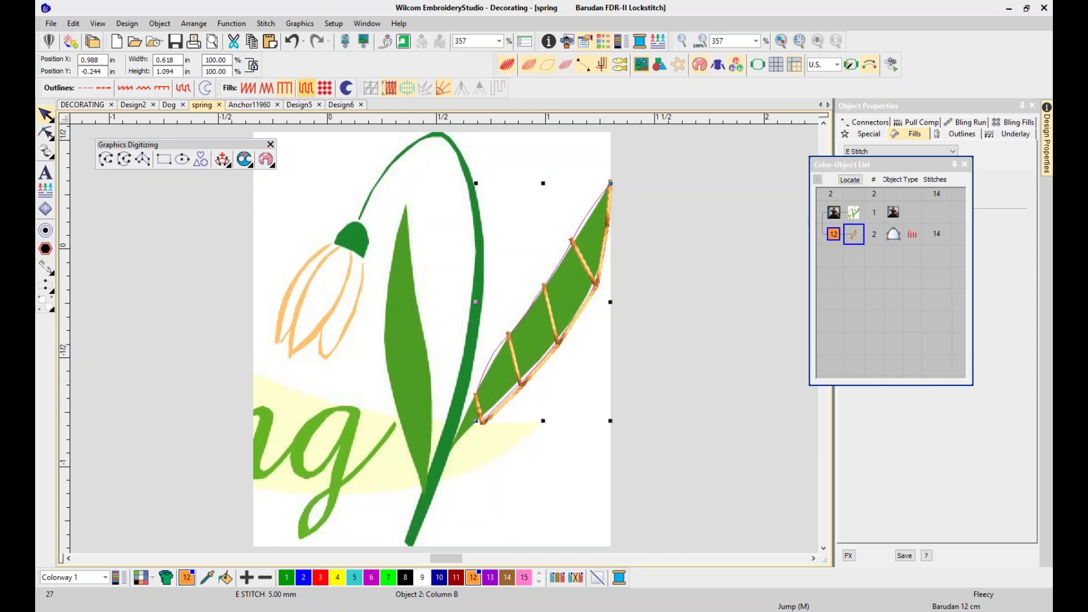
left_click(306, 89)
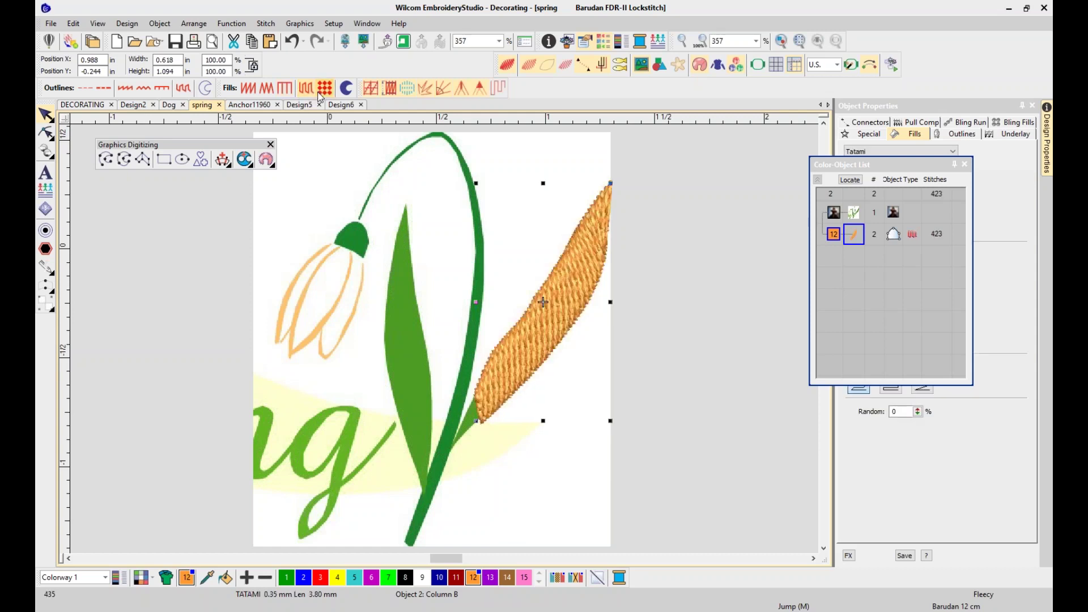
left_click(324, 88)
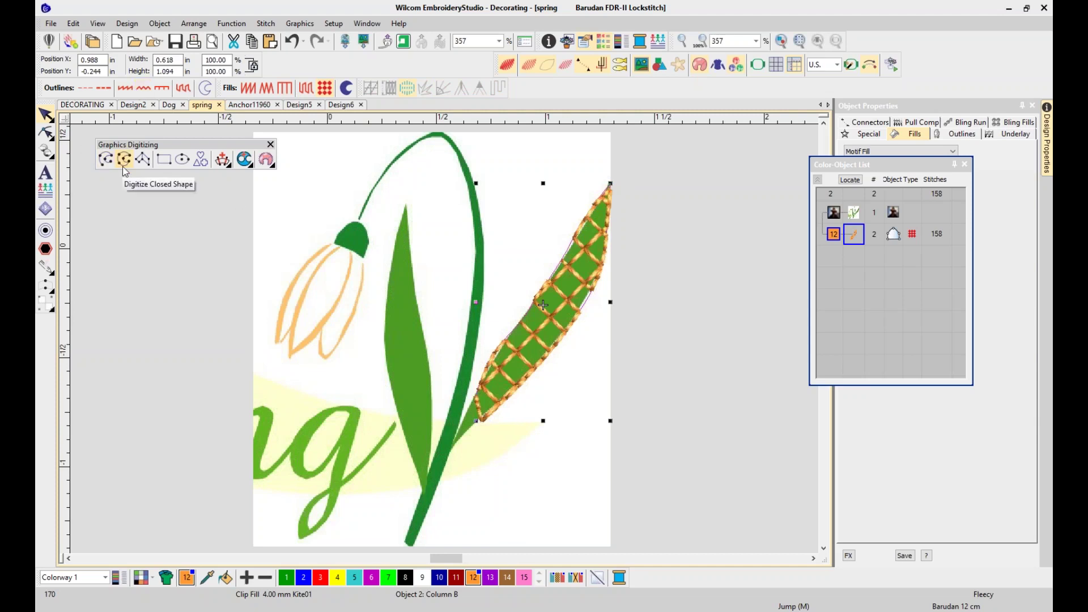
left_click(85, 90)
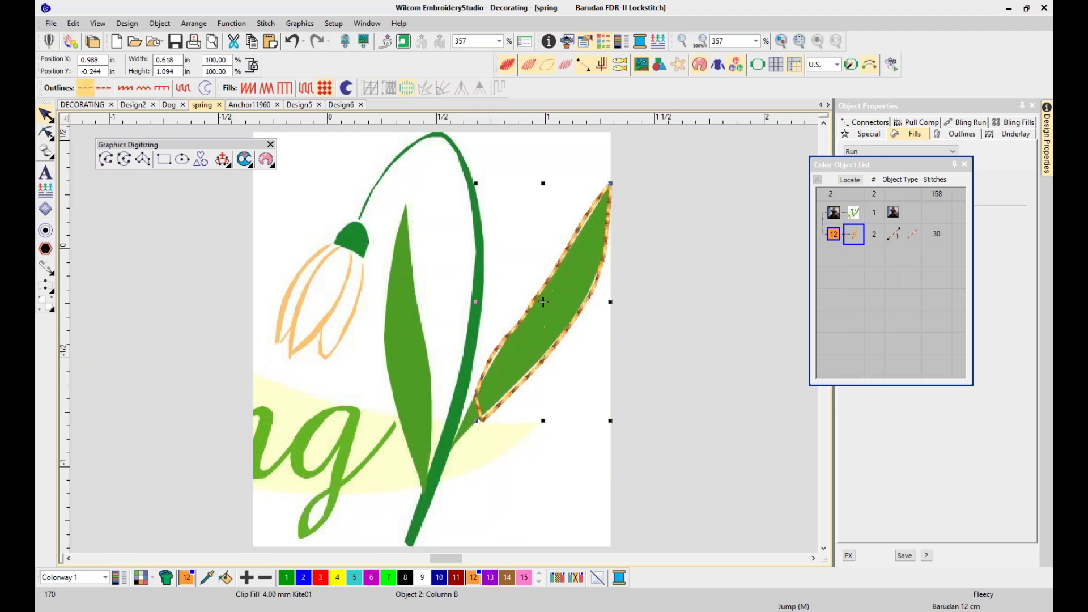
- Drag the outline's base point down-left so the leaf reaches the stem
left_click(47, 133)
left_click_drag(481, 422, 454, 443)
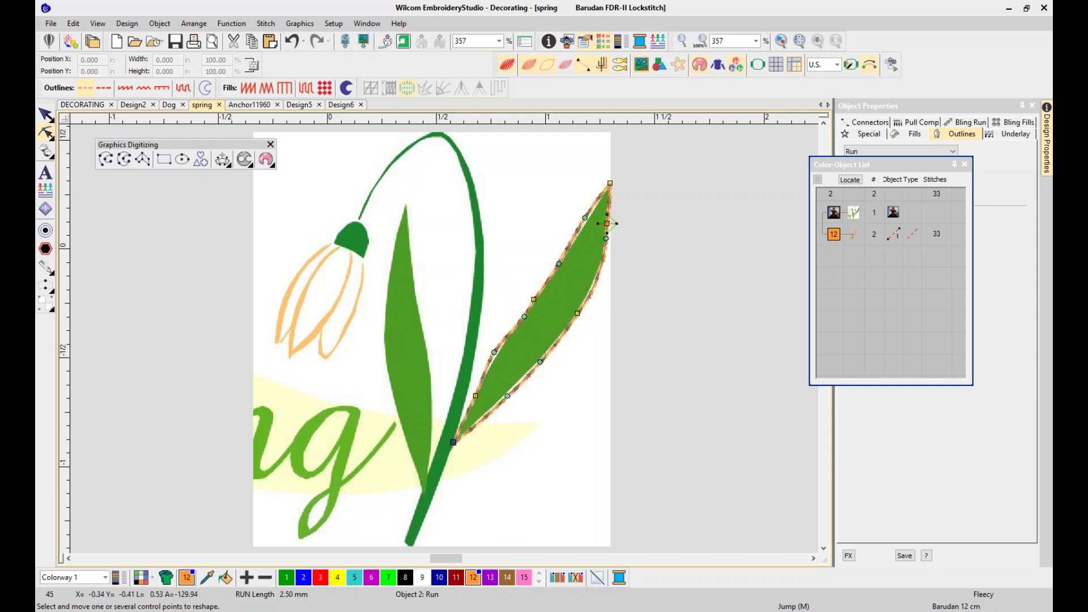
left_click(525, 443)
key("Escape")
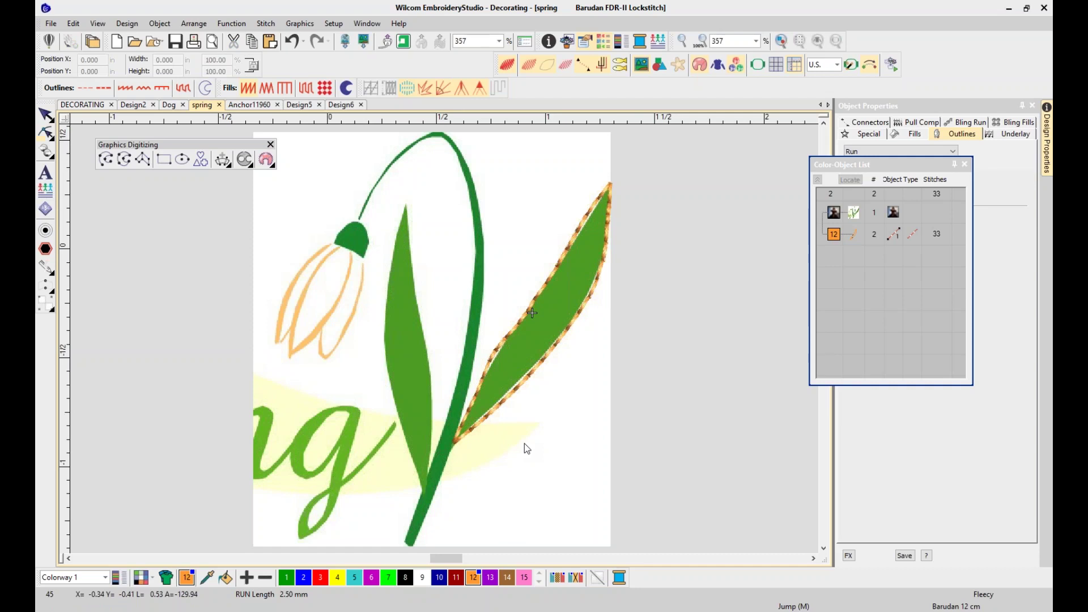
left_click(45, 115)
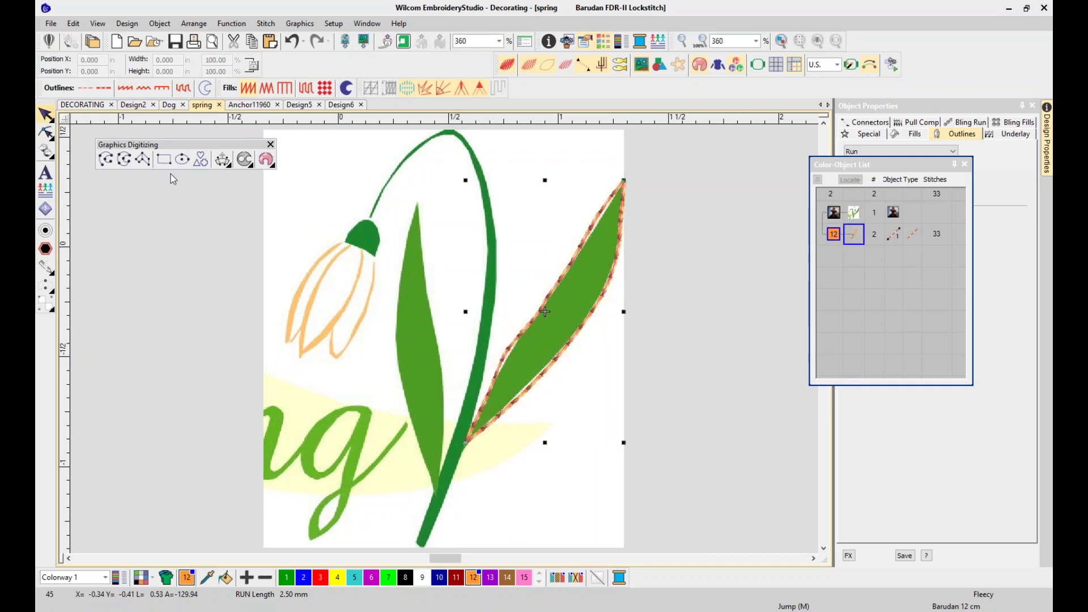
- Convert the leaf back to satin fill with five stitch-angle lines across it
left_click(250, 89)
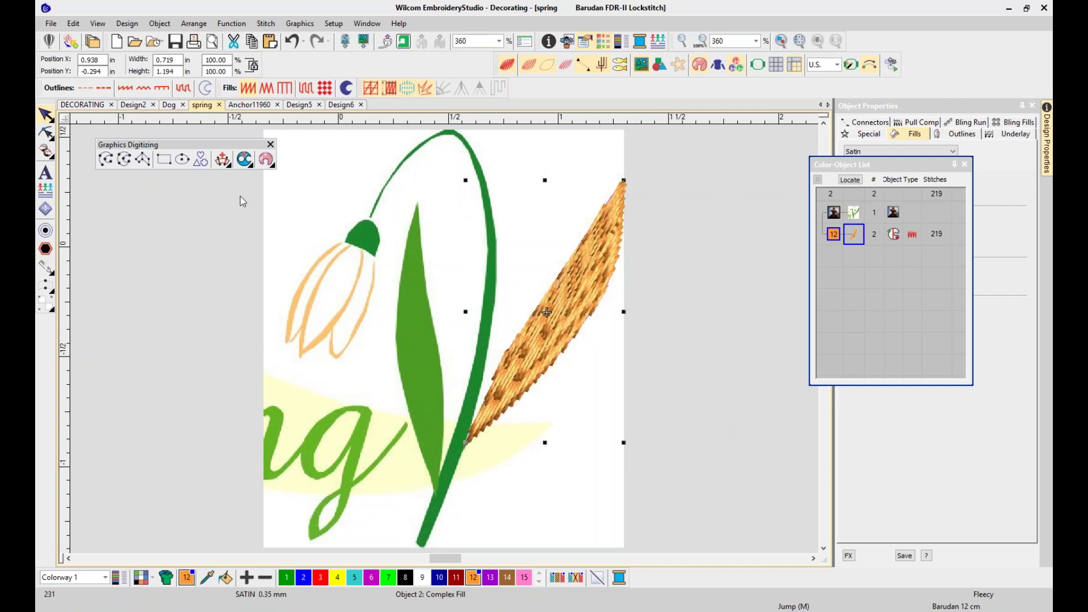
left_click(223, 159)
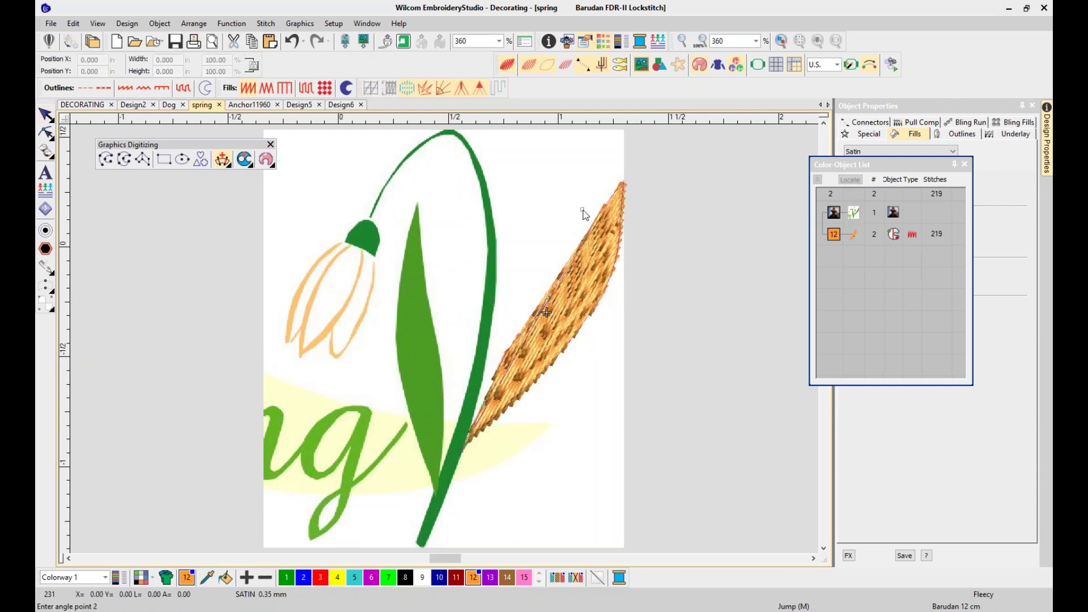
left_click(651, 301)
left_click(548, 253)
left_click(616, 373)
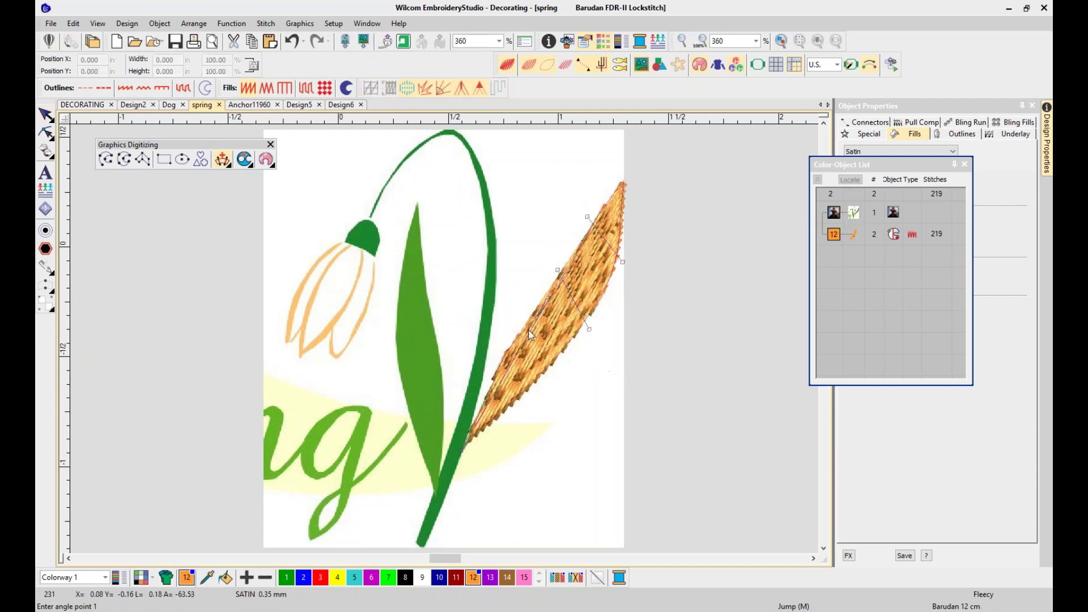
left_click(511, 334)
left_click(532, 395)
key("Return")
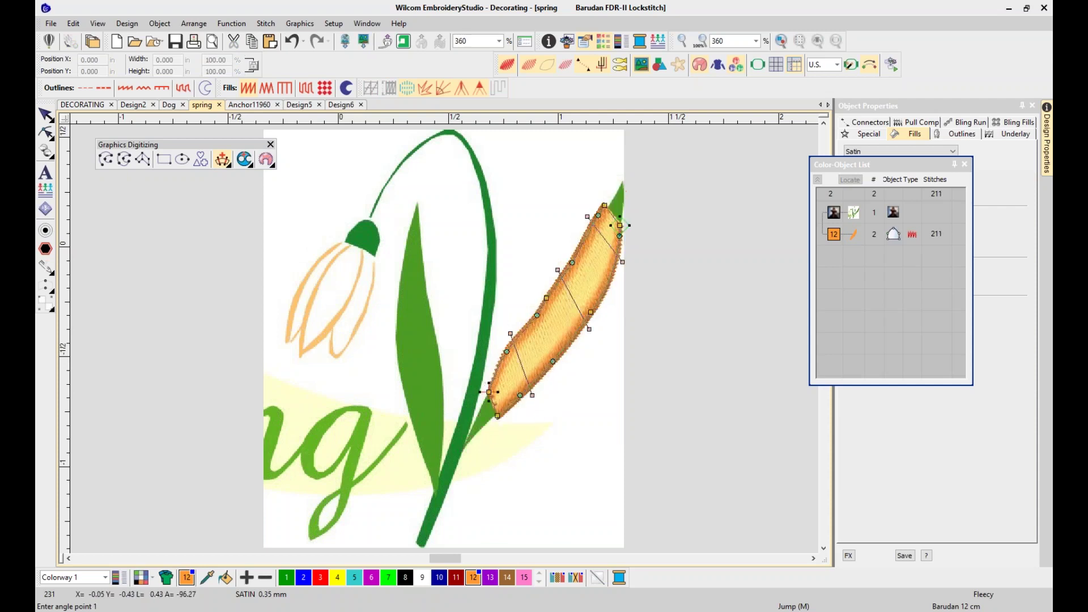
key("Escape")
- Stretch the leaf tip up-right and base down-left to the stem, and adjust the lower stitch angle
key("h")
left_click(556, 311)
left_click_drag(605, 206, 628, 188)
left_click_drag(496, 418, 466, 449)
left_click(487, 391)
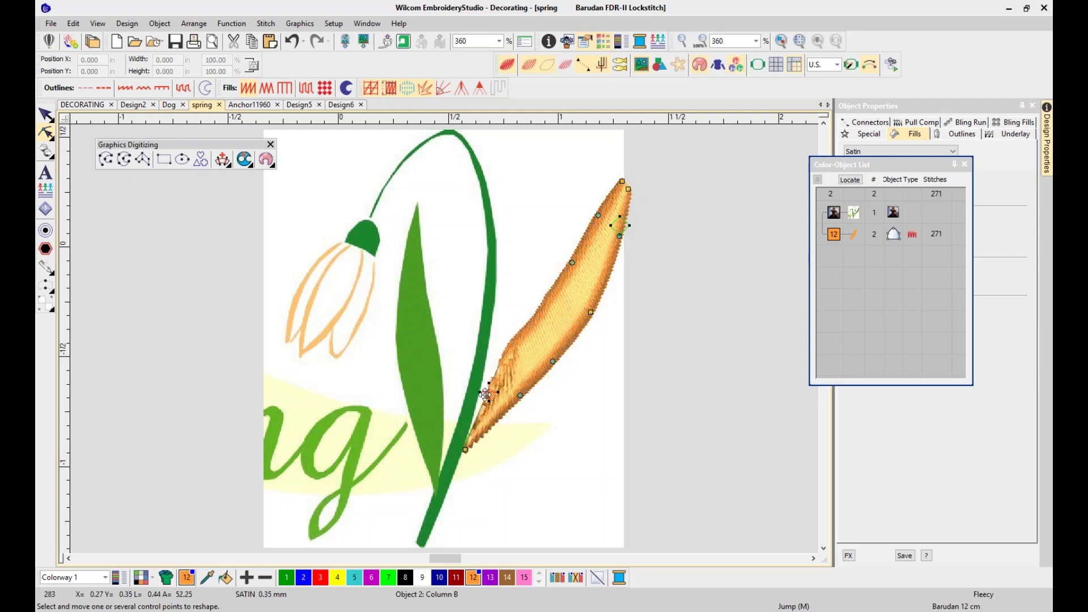
left_click(467, 427)
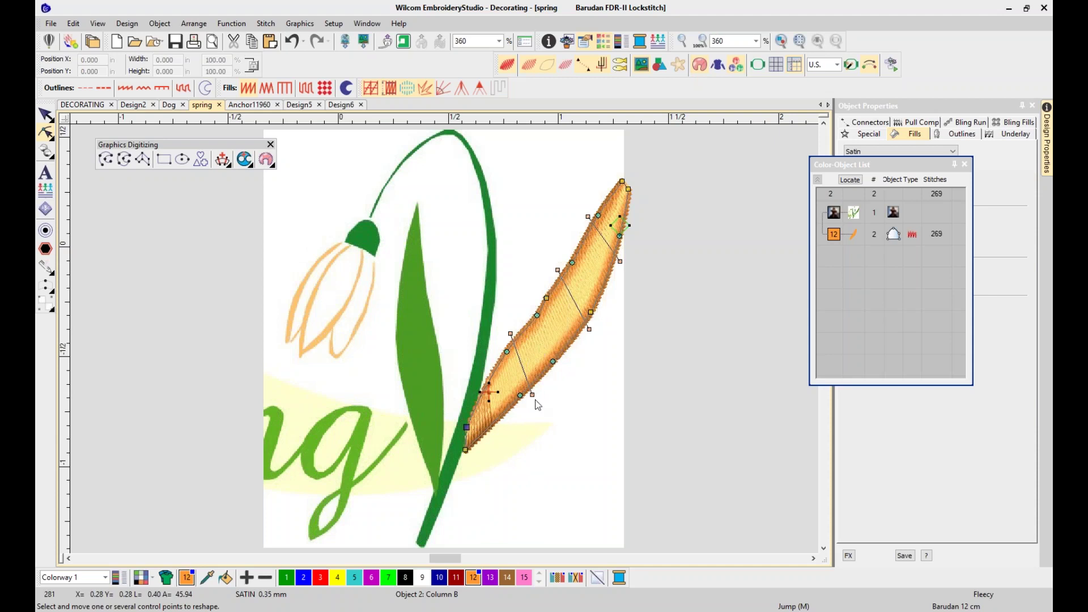
mouse_move(535, 400)
left_mouse_down()
mouse_move(567, 399)
mouse_move(544, 384)
left_mouse_up()
key("Escape")
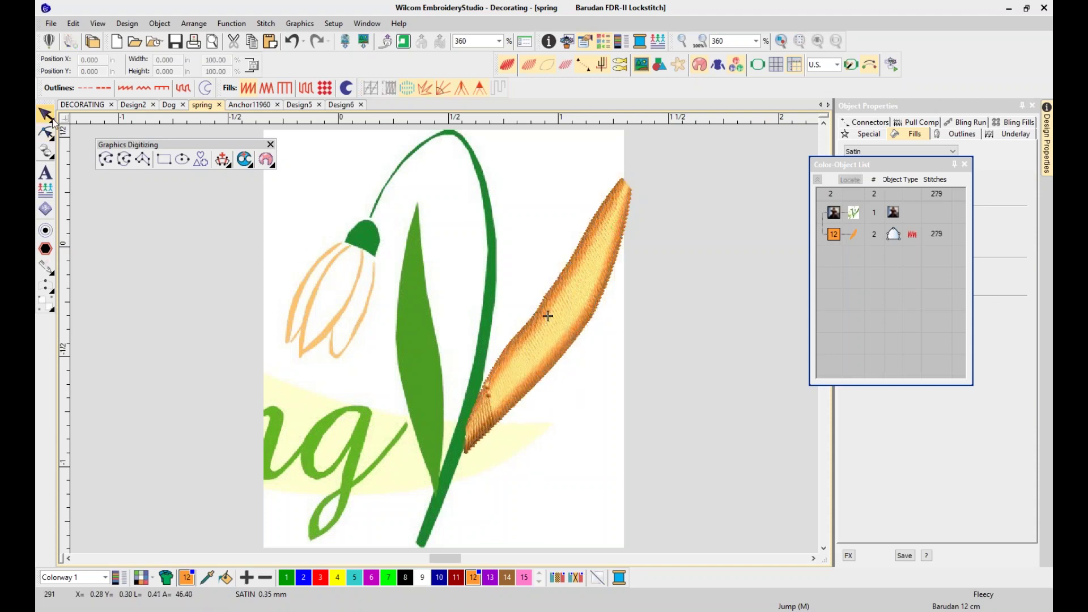
left_click(596, 309)
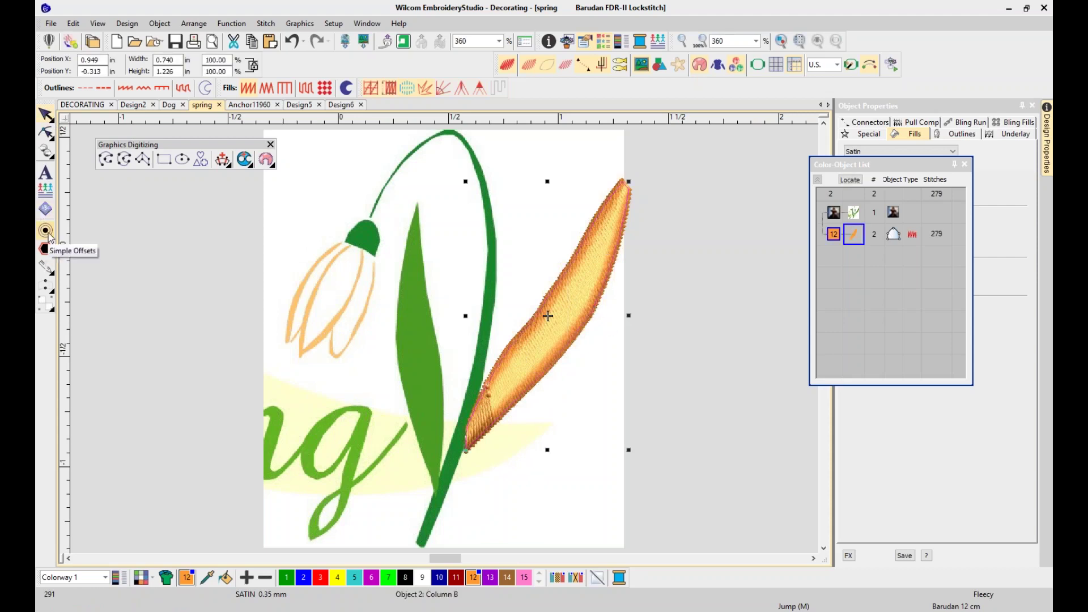
left_click(47, 232)
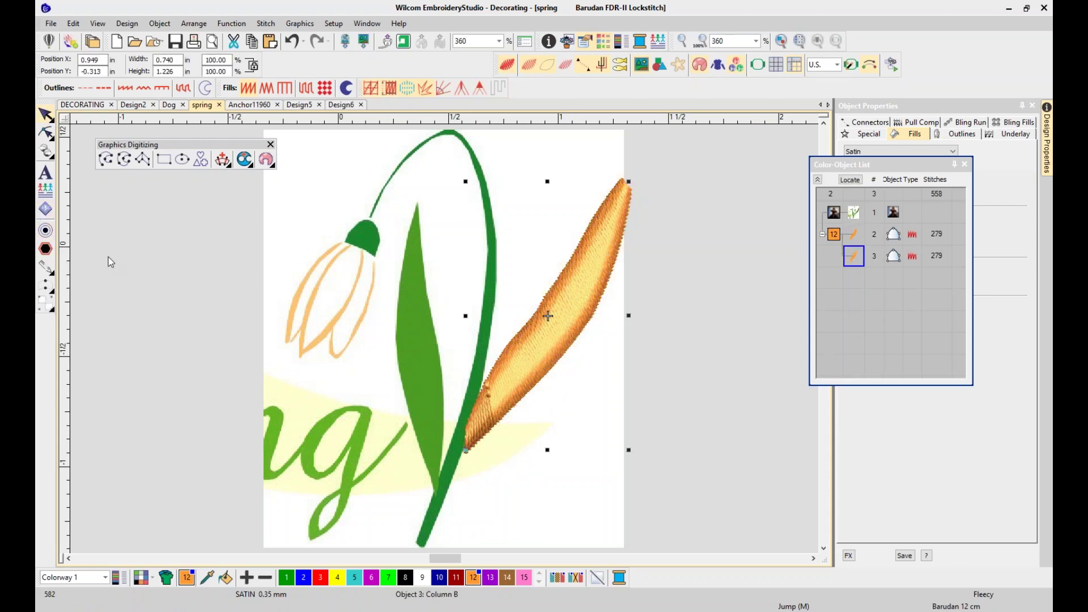
left_click(121, 89)
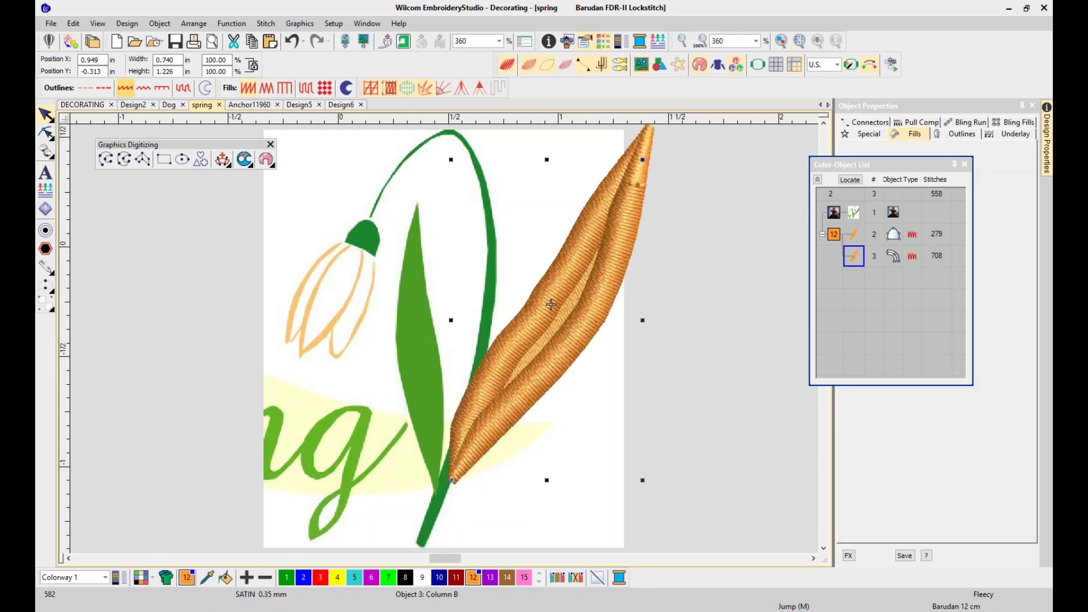
left_click(103, 88)
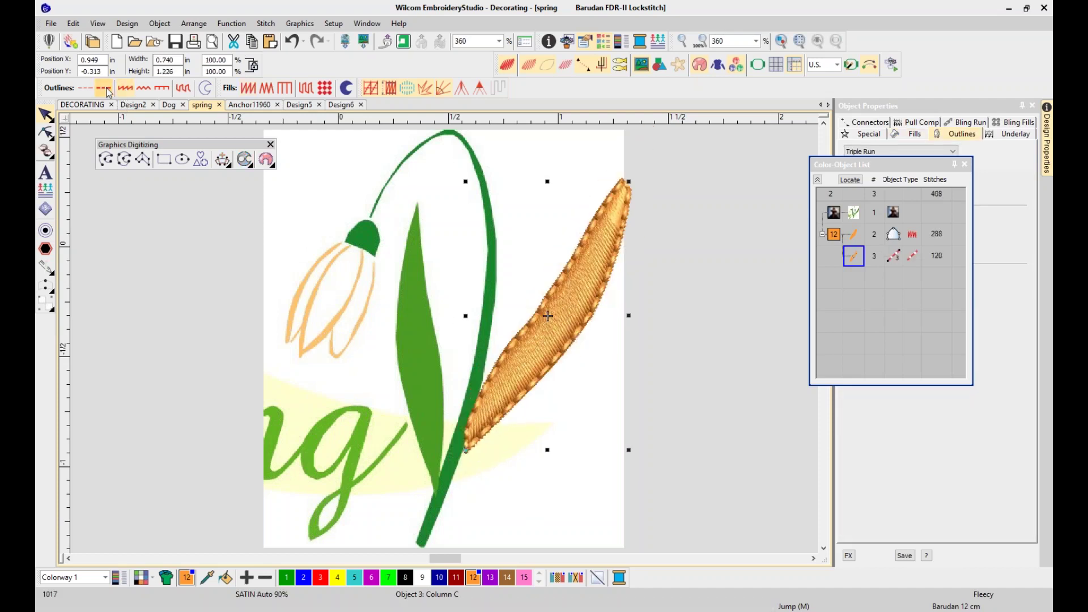
left_click(304, 577)
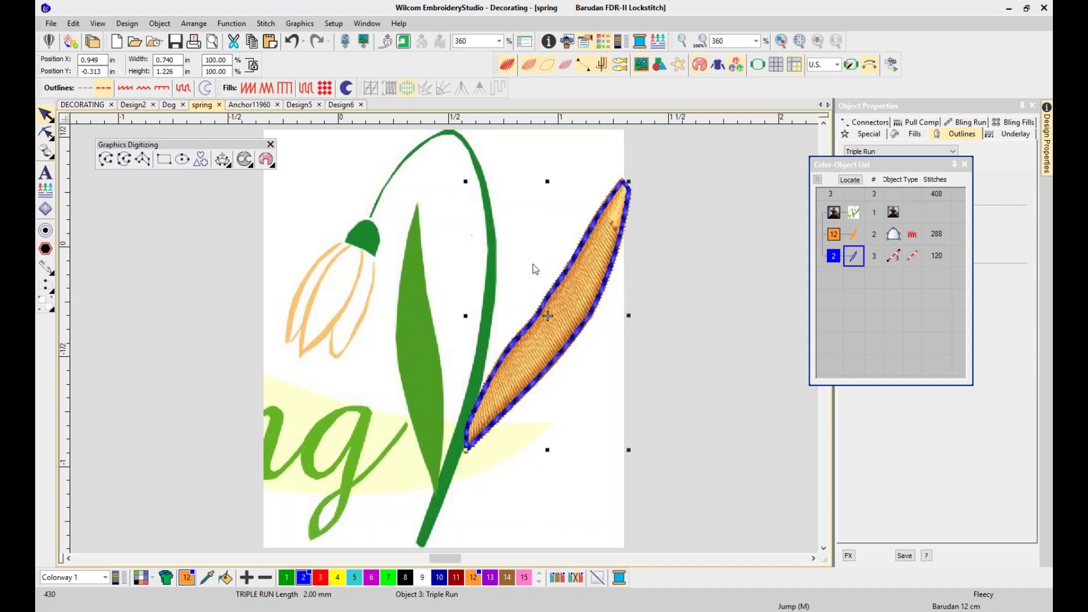
key("Delete")
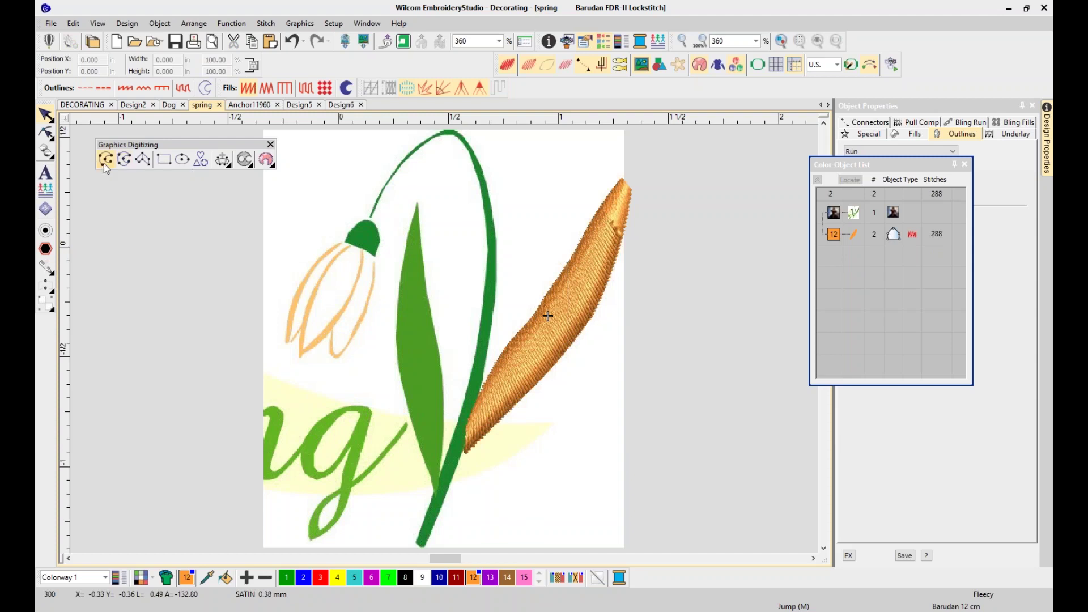
- Digitize a 33-stitch open-curve run line from the stem base, over the arch, down to the bud
left_click(105, 160)
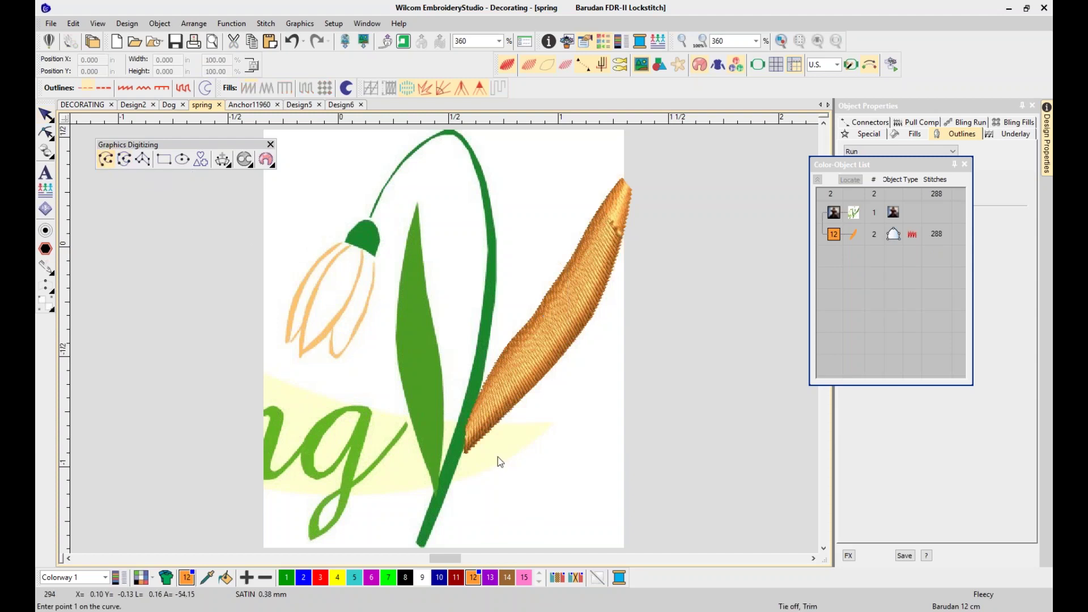
left_click(419, 546)
left_click(448, 487)
left_click(490, 338)
left_click(492, 231)
left_click(484, 173)
left_click(447, 232)
left_click(418, 246)
left_click(388, 267)
left_click(362, 315)
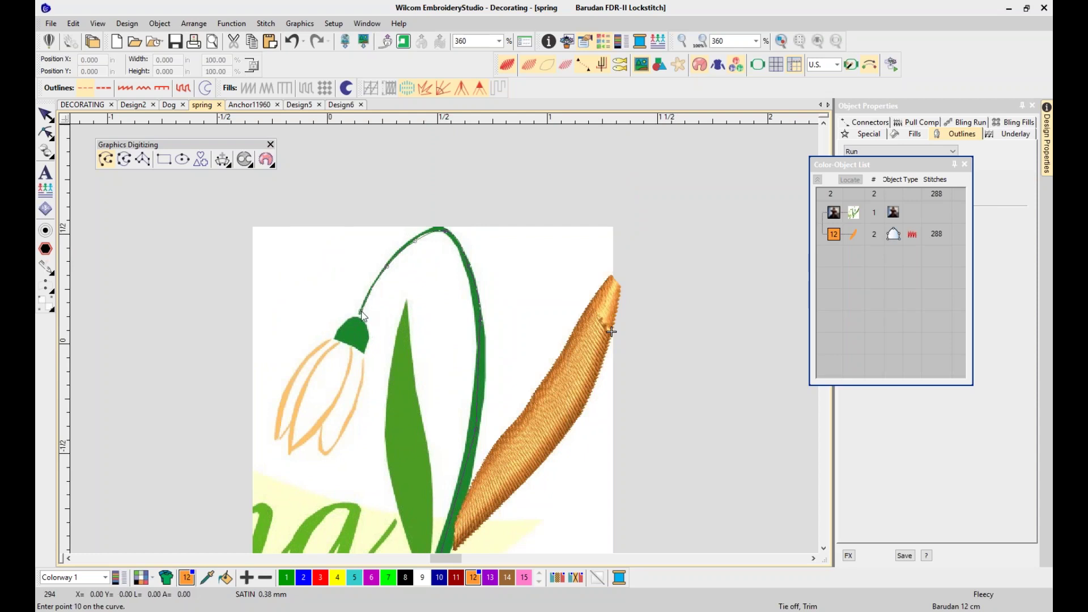
key("Return")
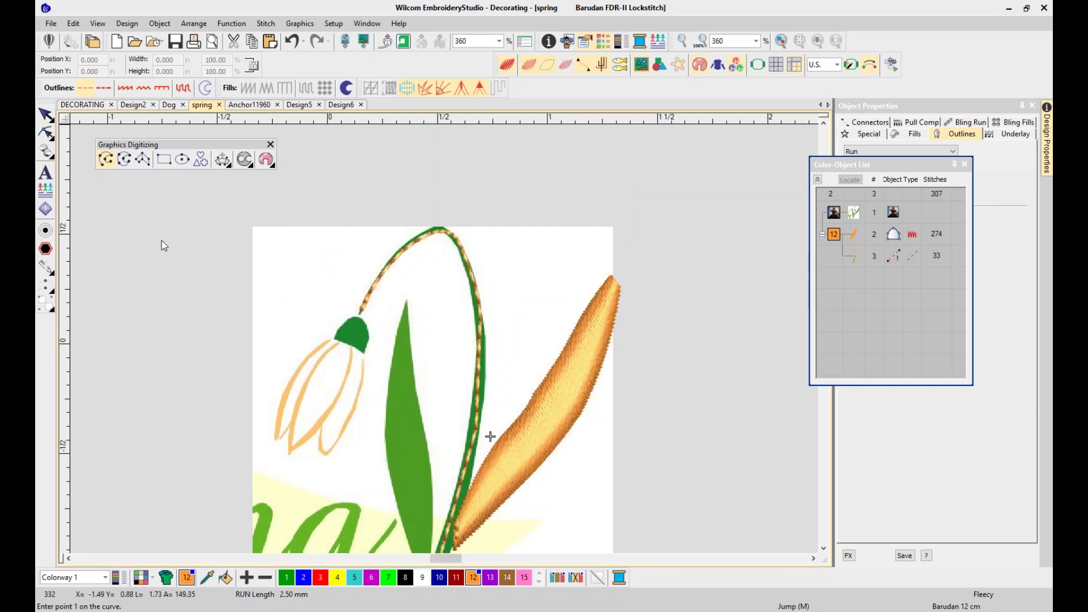
- Colour the stem line blue, try Satin, E Stitch and Tatami outlines, then return it to Run
left_click(45, 119)
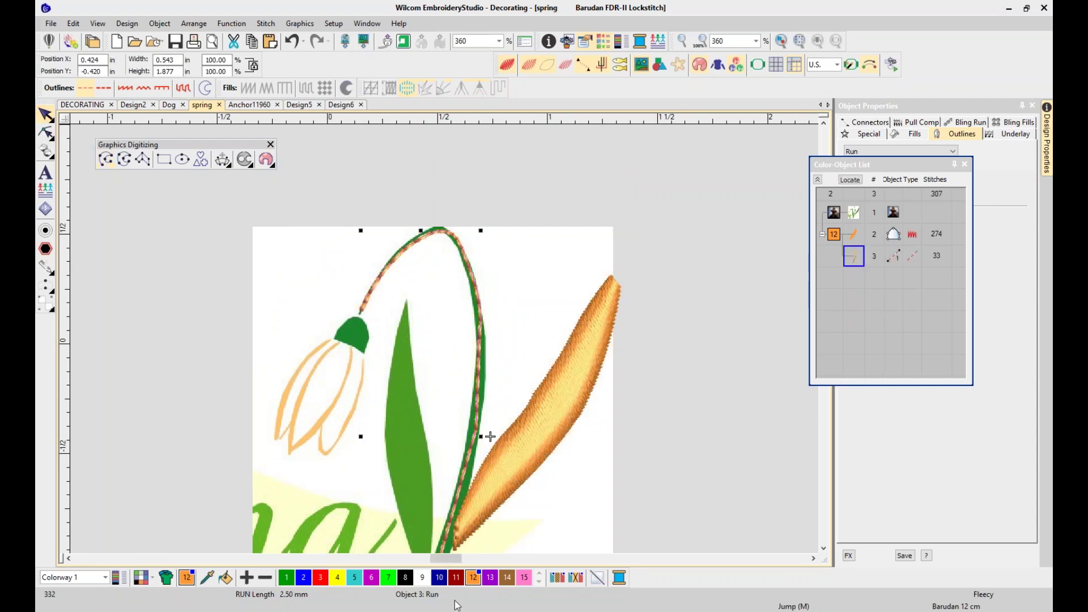
left_click(304, 579)
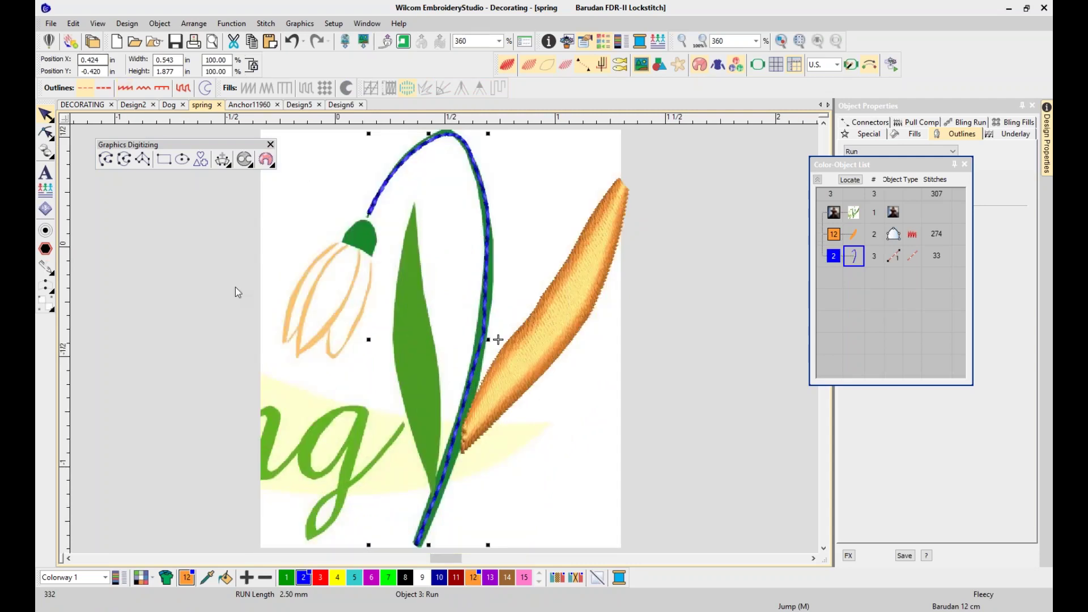
left_click(124, 88)
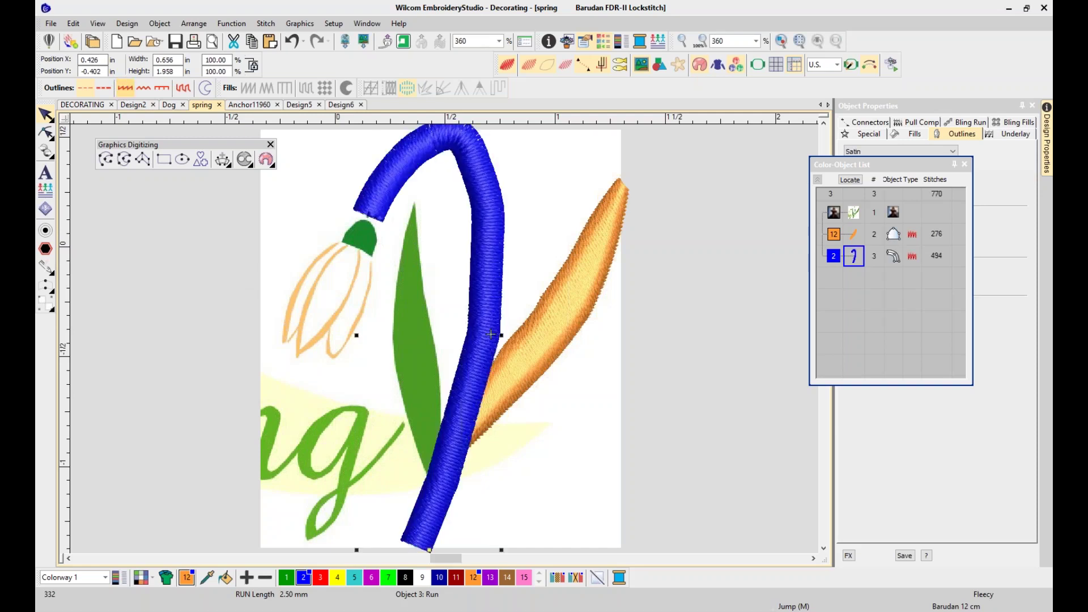
left_click(143, 89)
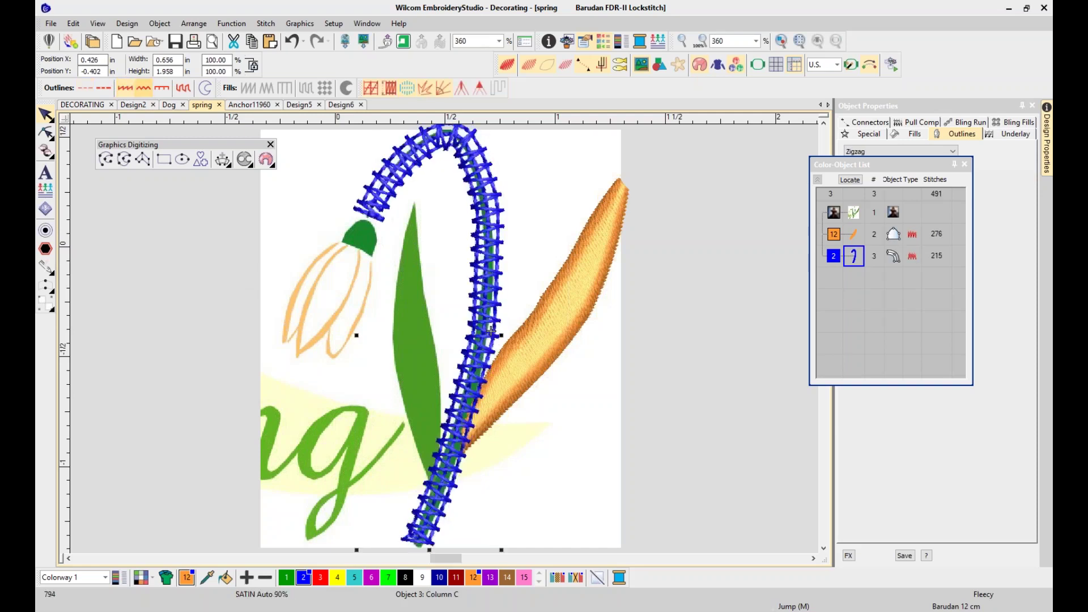
left_click(161, 89)
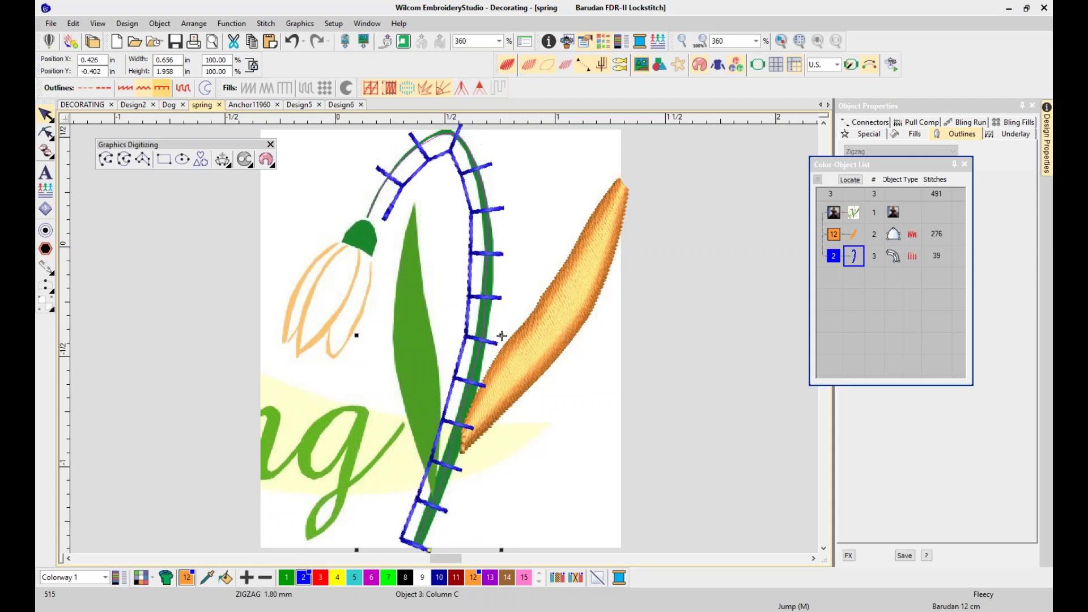
left_click(182, 89)
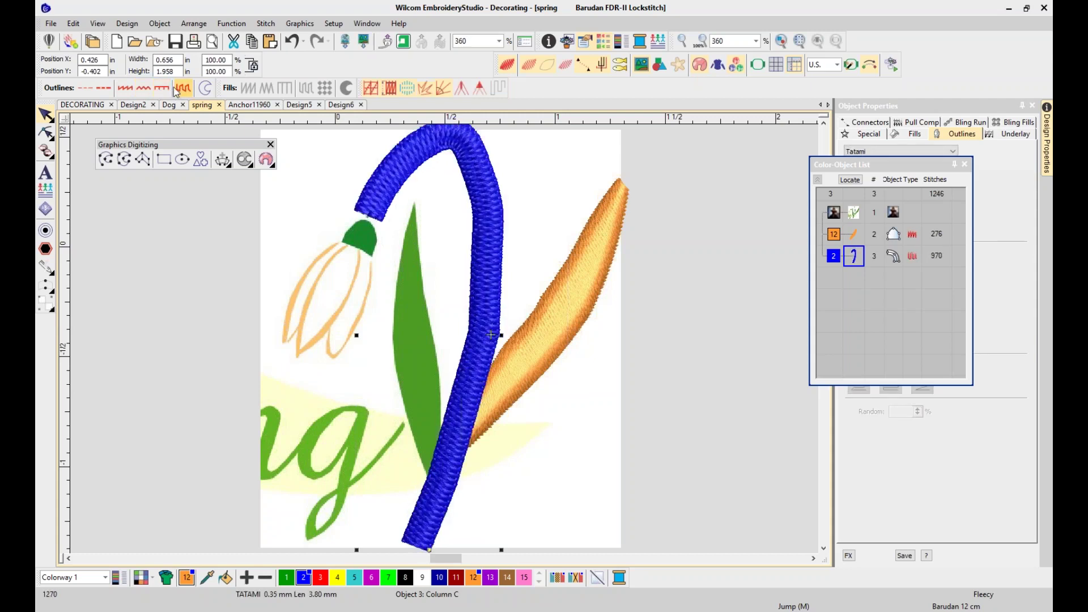
left_click(86, 89)
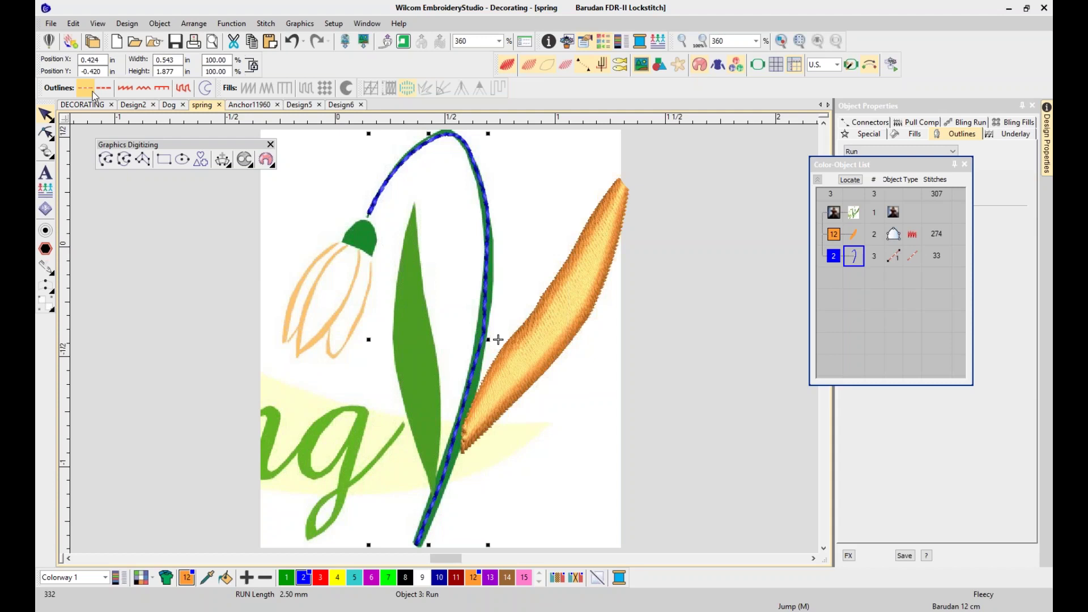
- Start a closed-object shape with its first point at the middle leaf's tip
left_click(744, 404)
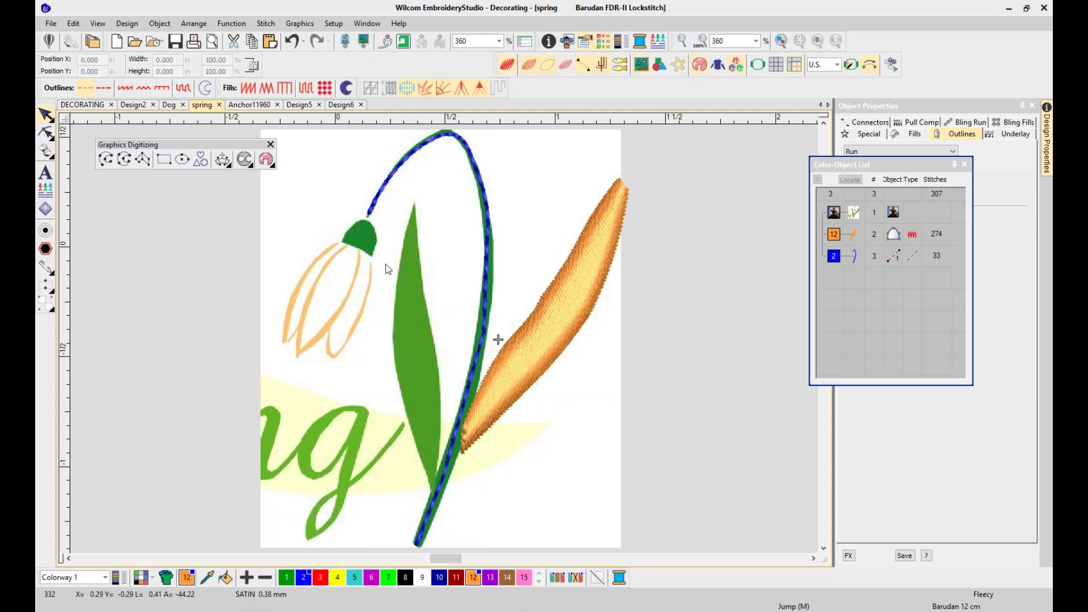
left_click(142, 161)
left_click(123, 160)
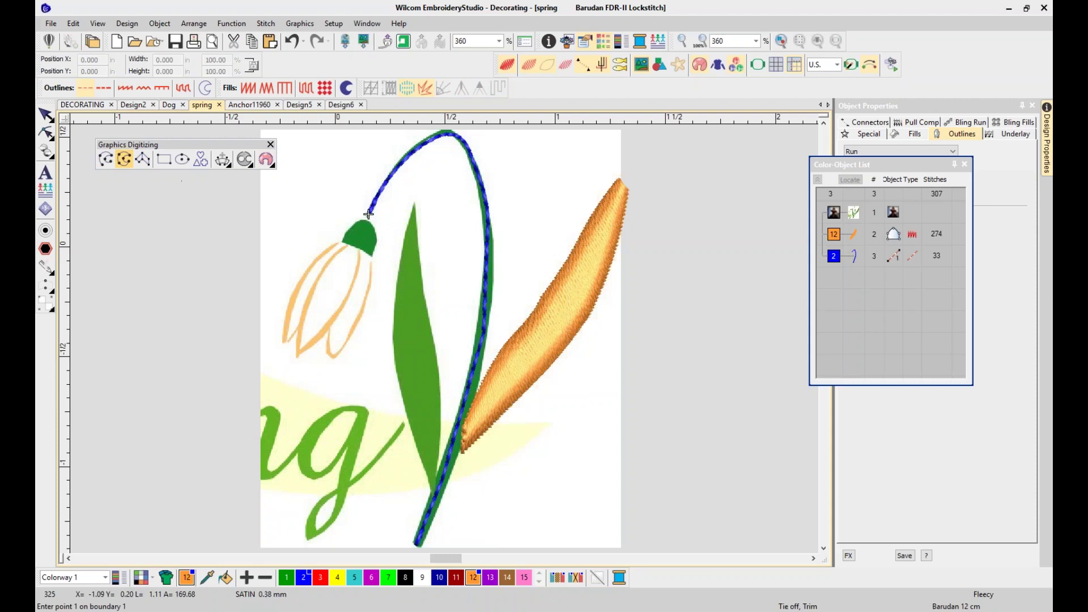
left_click(413, 206)
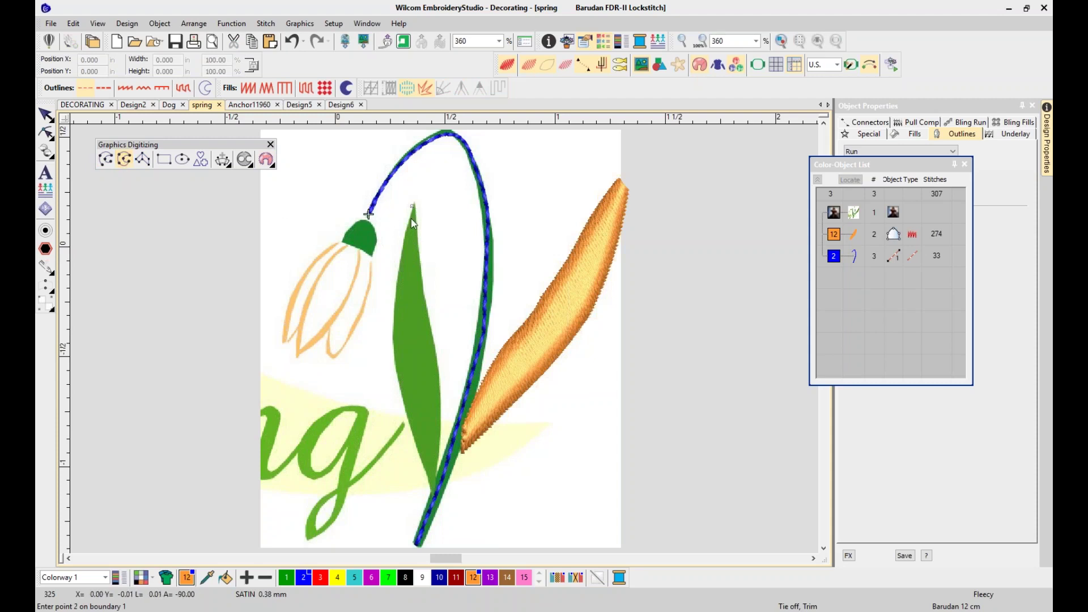
- Trace the leaf's left edge, lower tip and right edge, closing a 31-stitch run outline
left_click(396, 289)
left_click(398, 380)
left_click(412, 434)
left_click(434, 496)
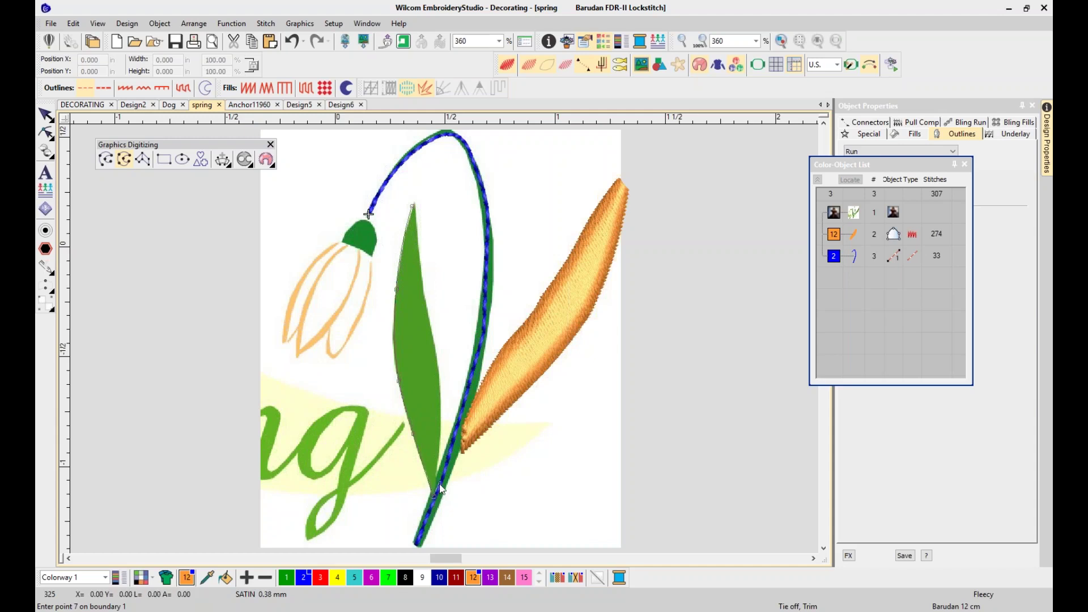
left_click(436, 468)
left_click(440, 404)
left_click(428, 311)
left_click(421, 262)
key("Return")
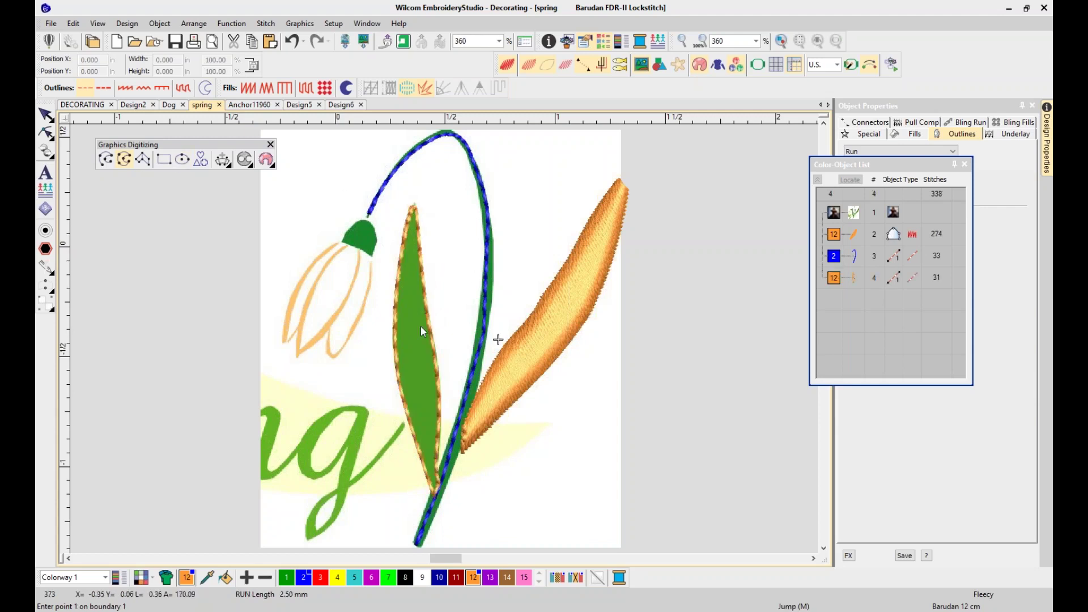
- Apply satin fill to the centre leaf outline, making a 206-stitch orange leaf
left_click(45, 116)
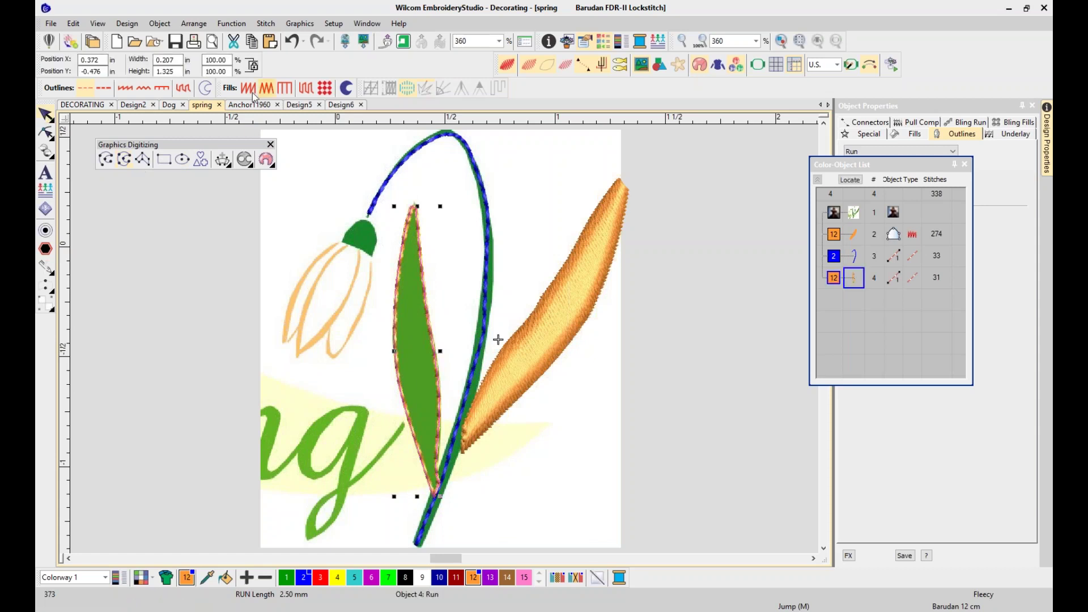
left_click(249, 91)
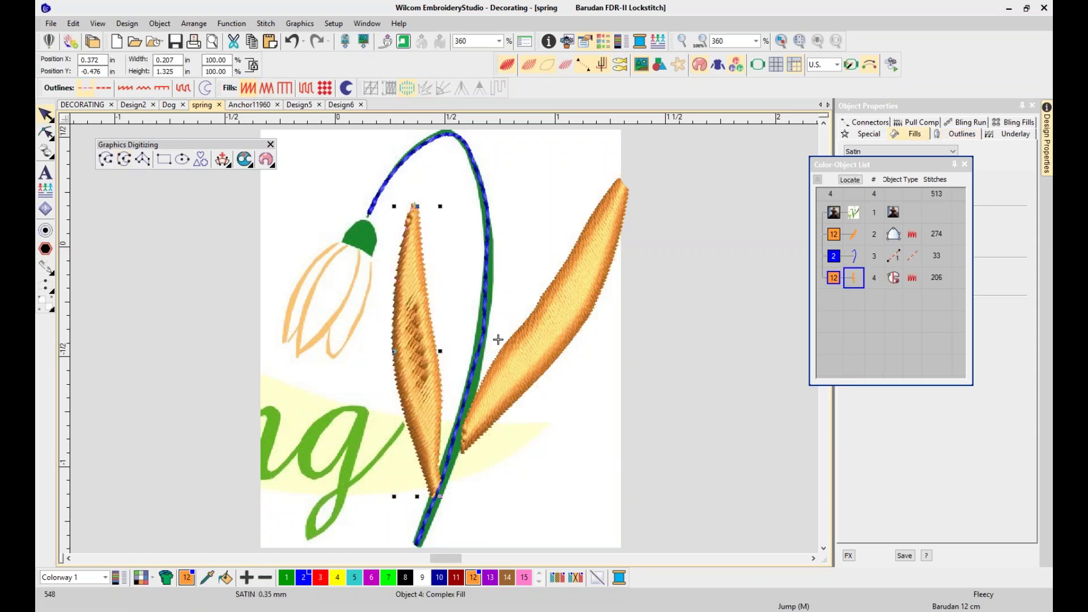
left_click(653, 437)
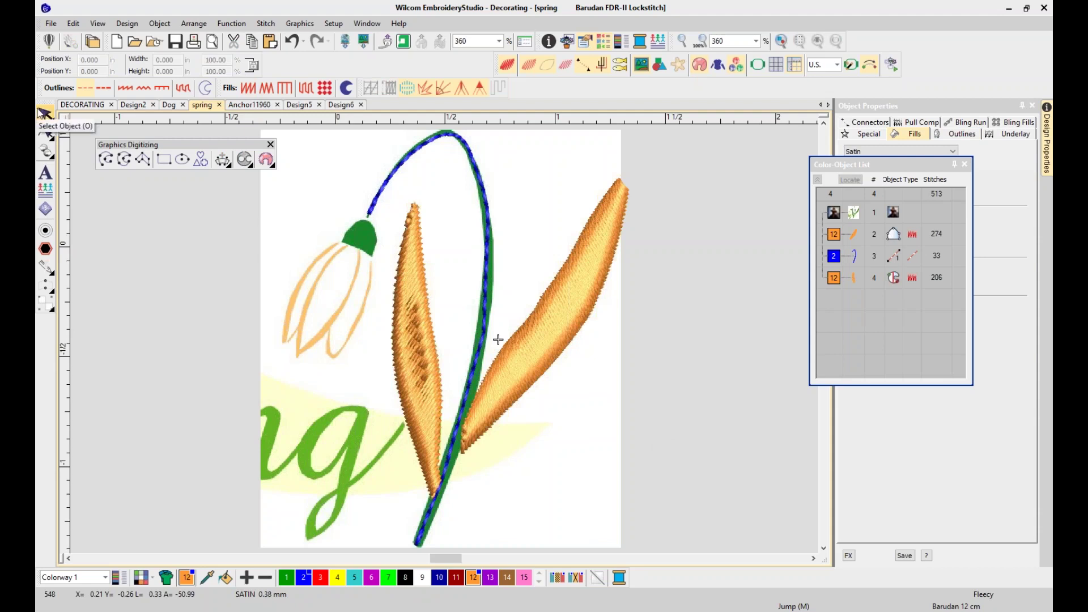
- Cut a four-point oval hole into the right leaf with Add Holes, raising it to 349 stitches
left_click(593, 322)
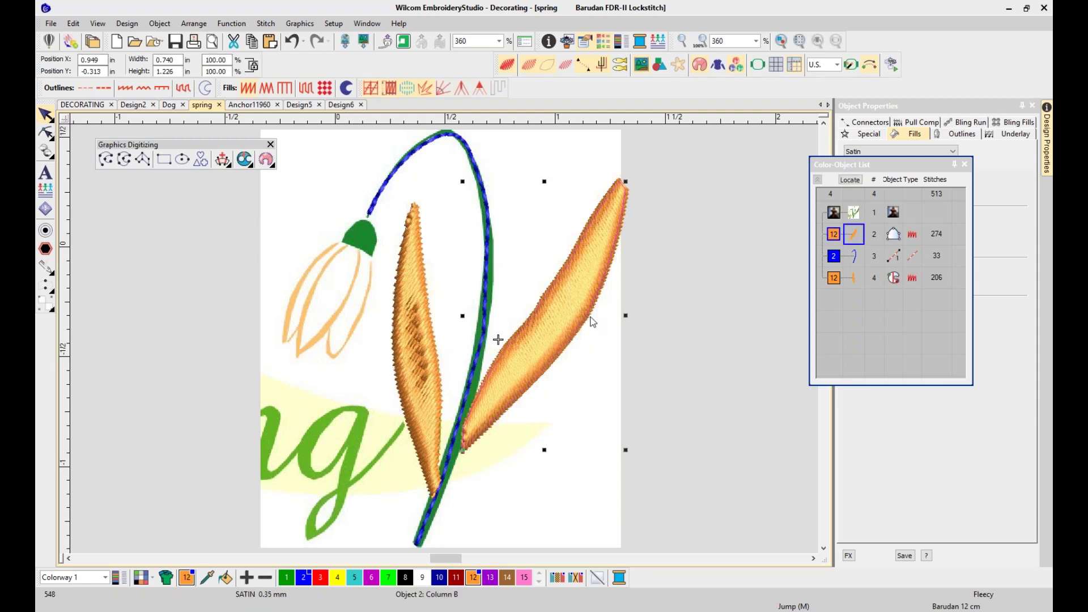
left_click(245, 160)
left_click(572, 281)
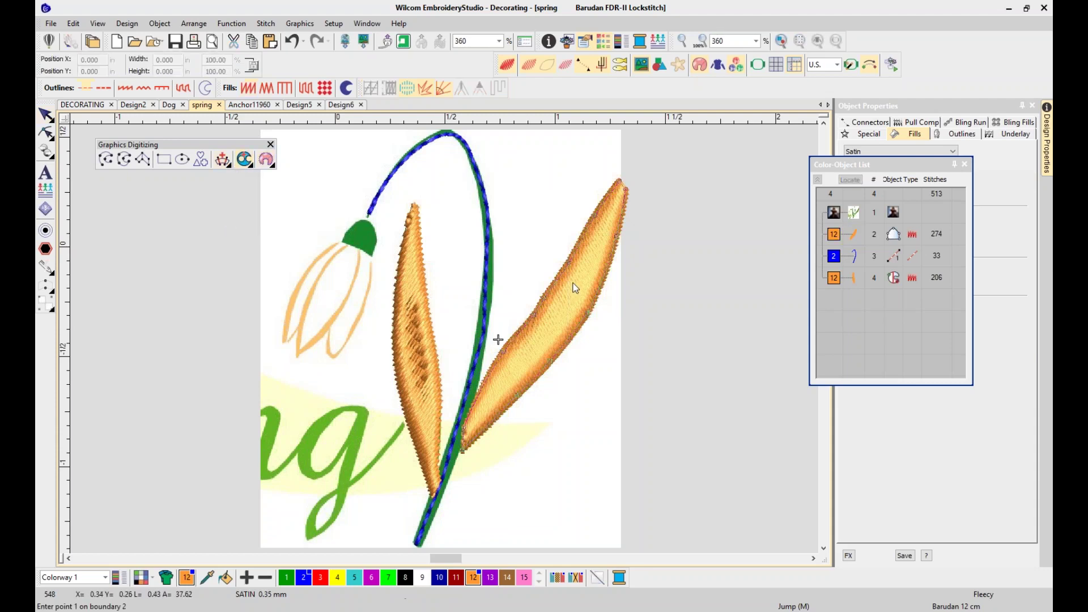
left_click(557, 300)
left_click(560, 315)
left_click(586, 297)
key("Return")
key("Return")
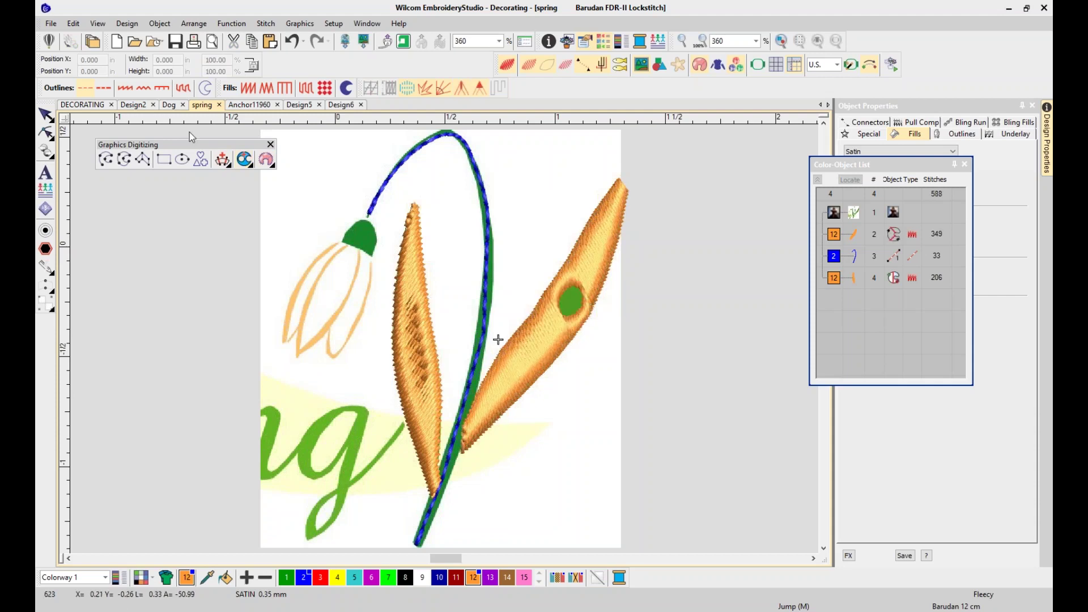
left_click(45, 115)
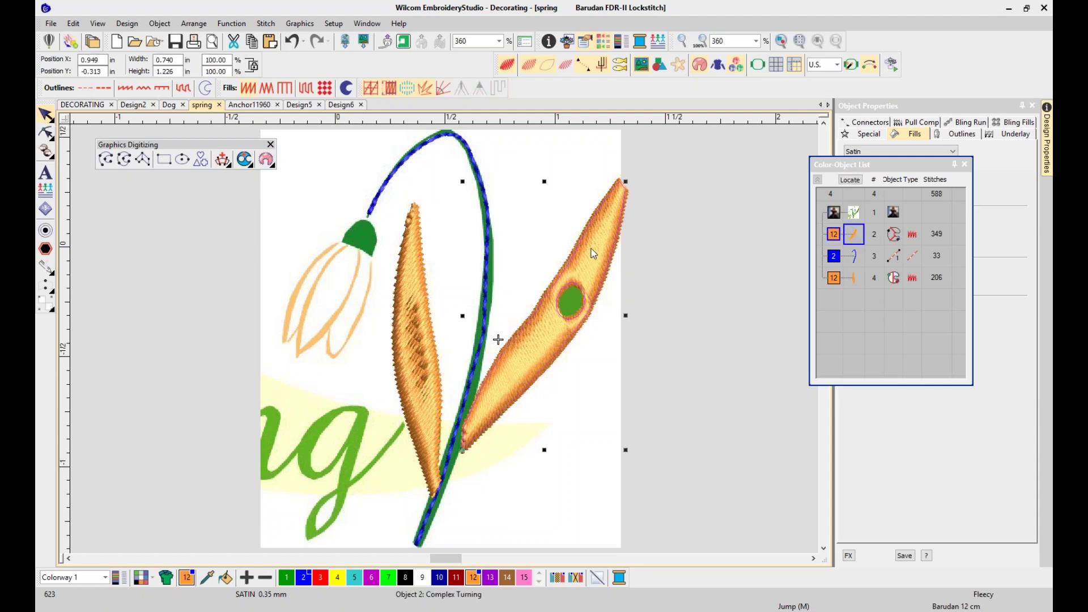
- Duplicate the holed leaf with Ctrl+D and rotate the copy upright beside the original
key("ctrl+d")
left_click_drag(589, 258, 656, 281)
left_click(652, 336)
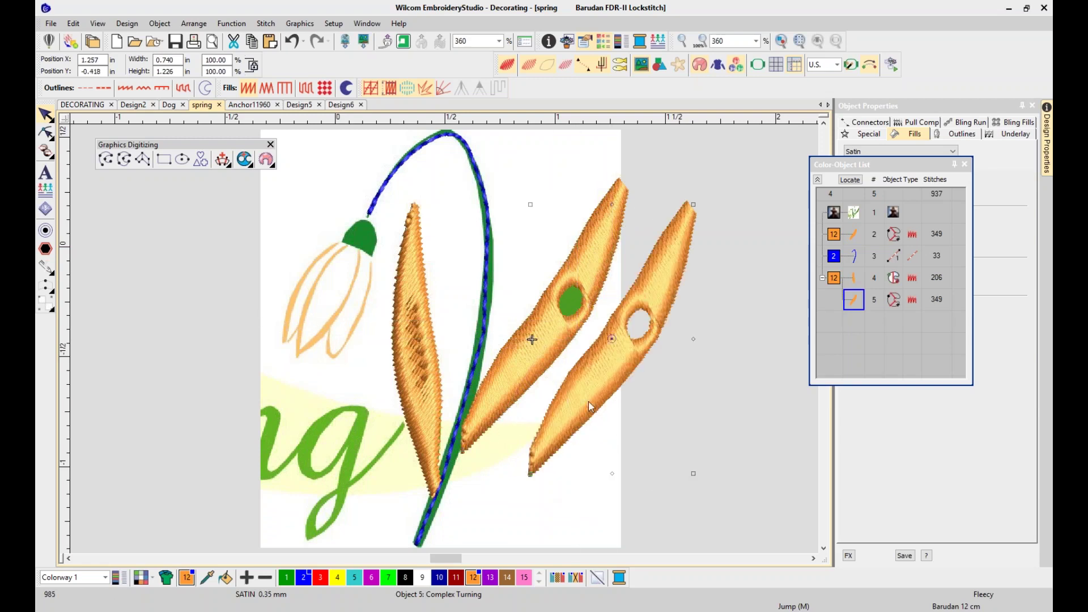
left_click_drag(692, 474, 742, 433)
left_click_drag(531, 339, 531, 339)
mouse_move(637, 263)
left_mouse_down()
mouse_move(653, 248)
mouse_move(646, 257)
left_mouse_up()
- Position the upright copy over the diagonal leaf and bring up the Remove Overlap flyout
left_click(558, 353)
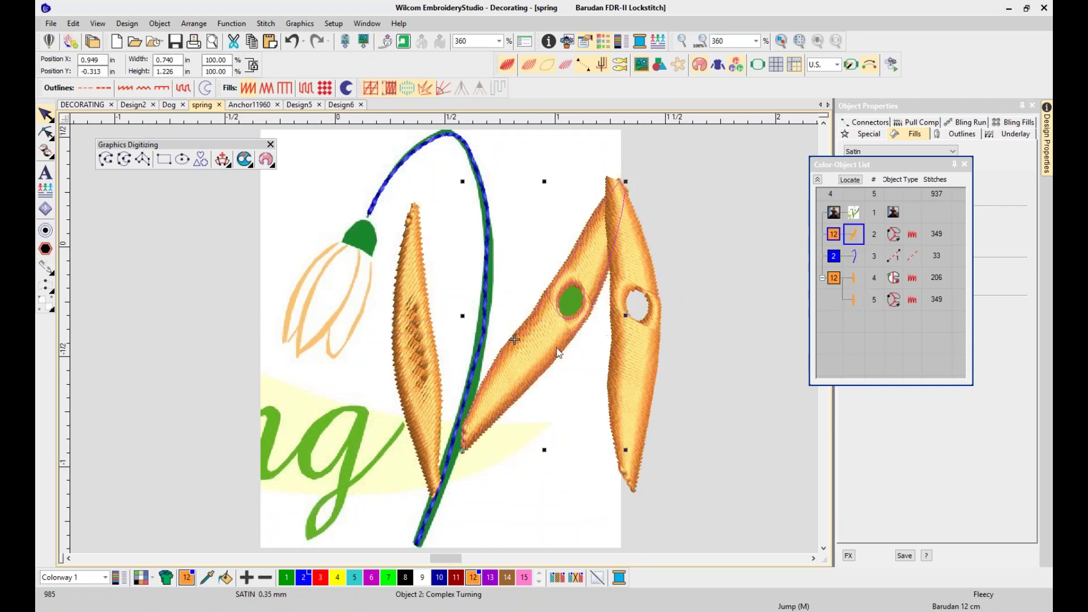
left_click(635, 273)
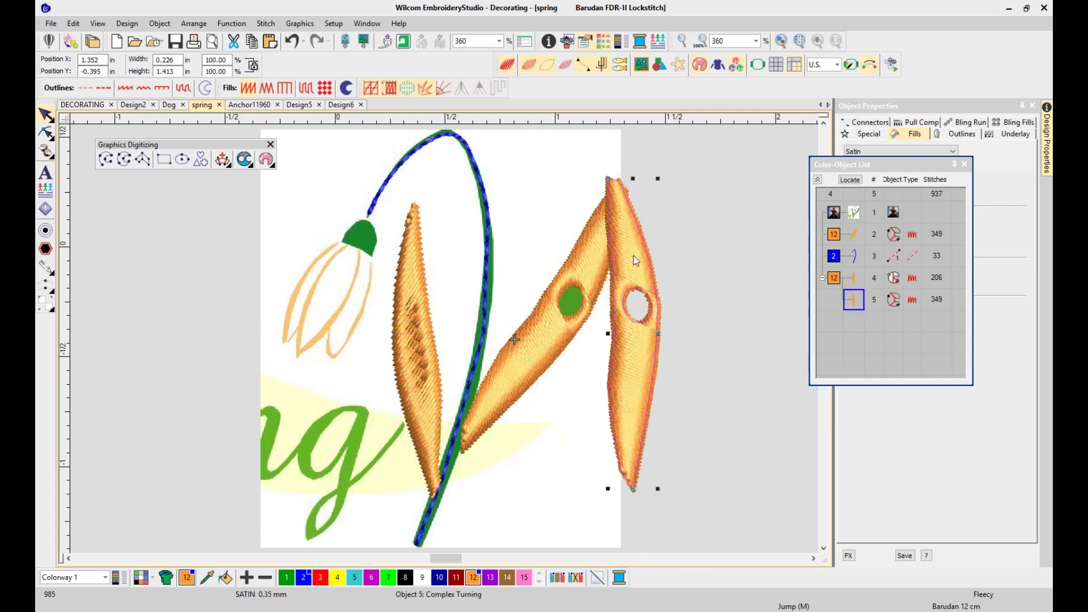
left_click(533, 366)
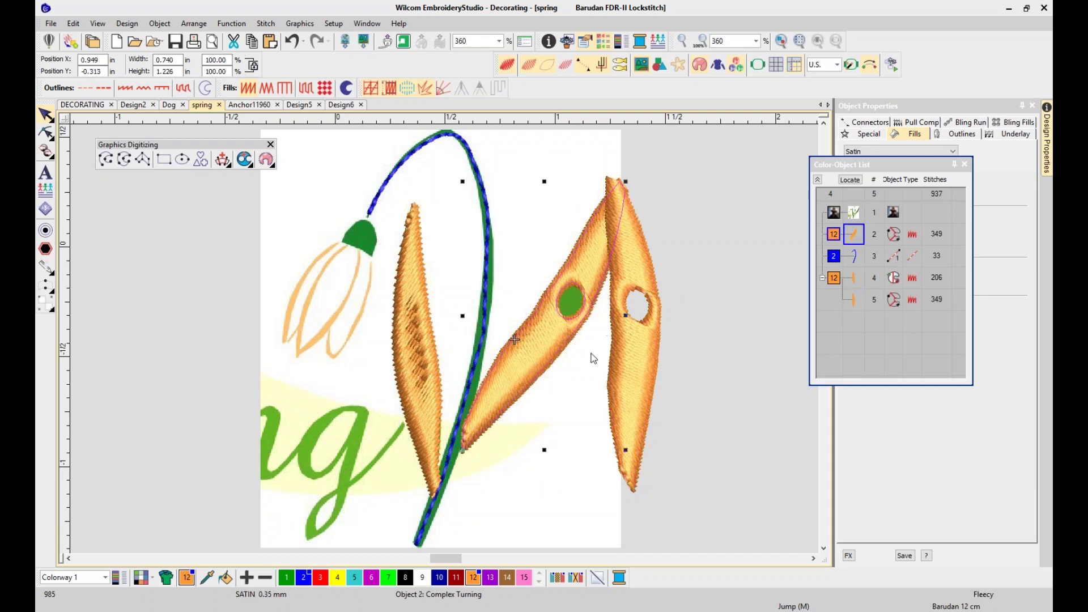
left_click(640, 266)
left_click_drag(639, 266, 593, 300)
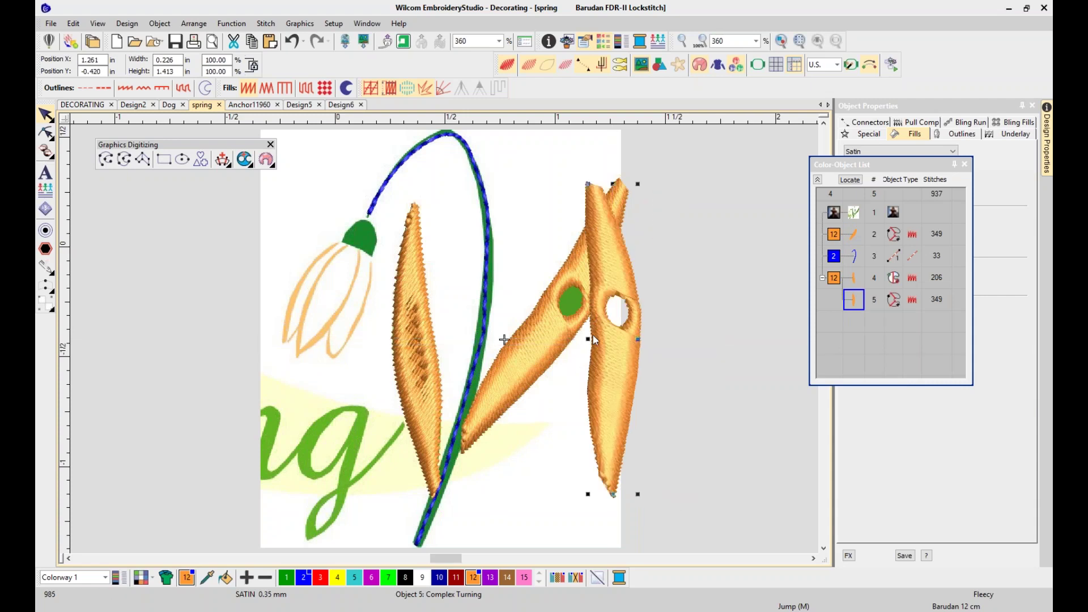
left_click(274, 168)
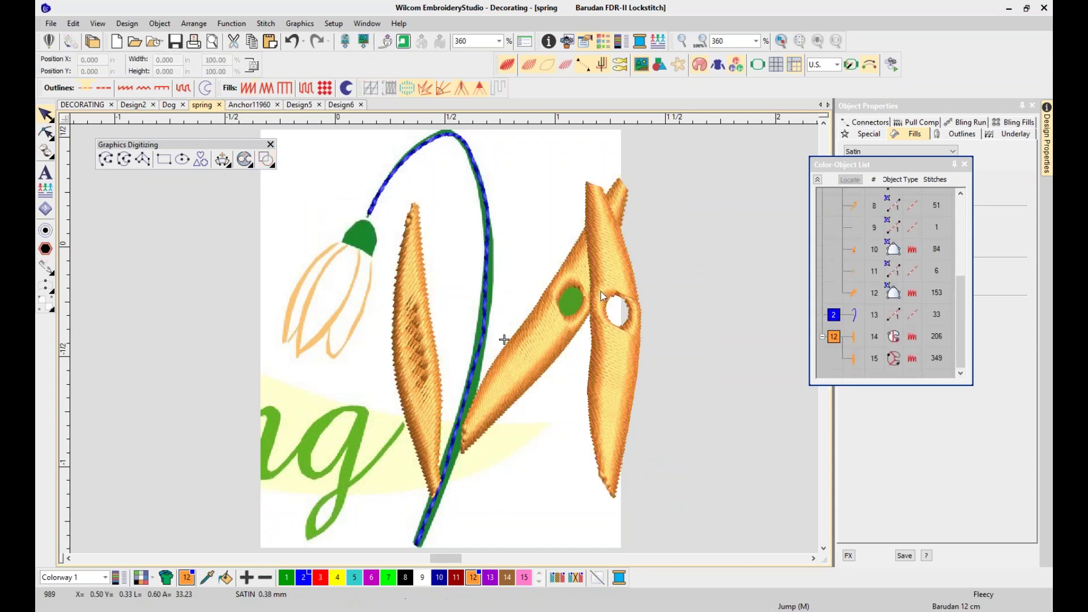
- Move the upright holed-leaf copy right, clear of the diagonal leaf, then deselect it
left_click_drag(610, 285, 626, 276)
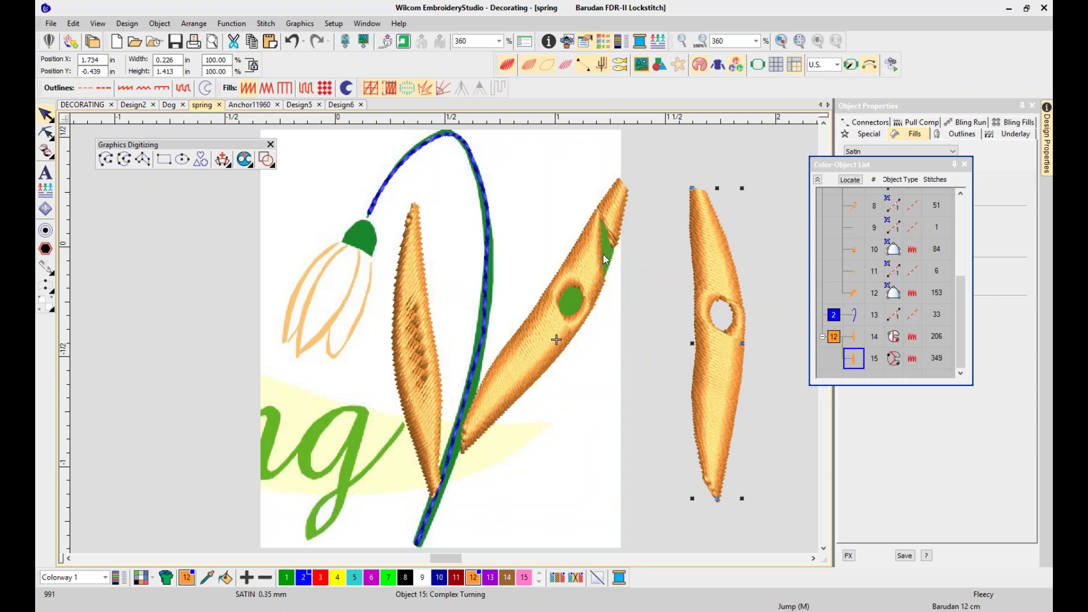
scroll(604, 256, "right", 2)
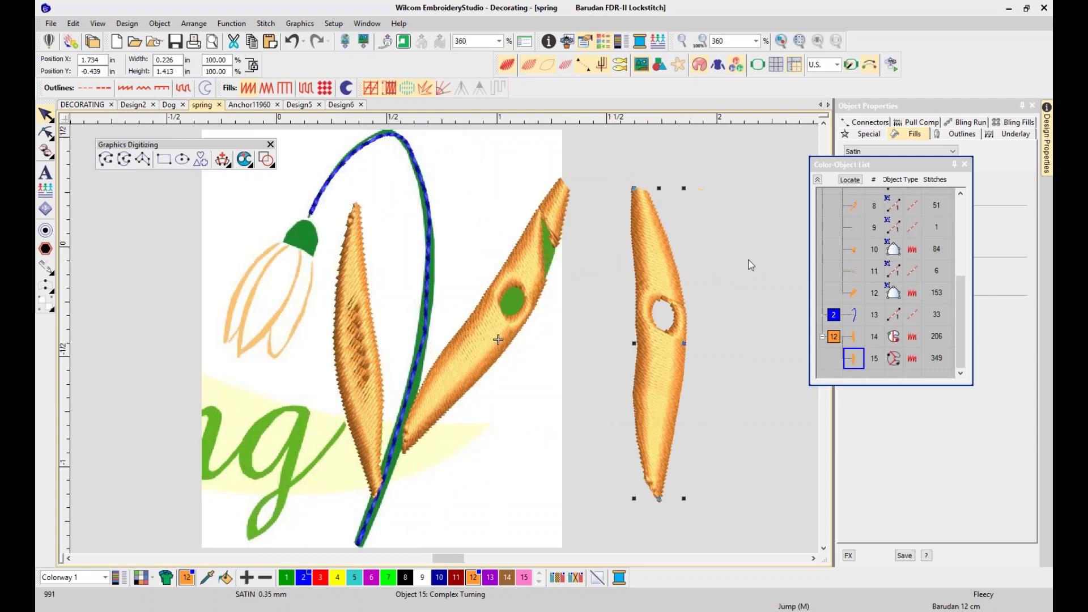
key("Escape")
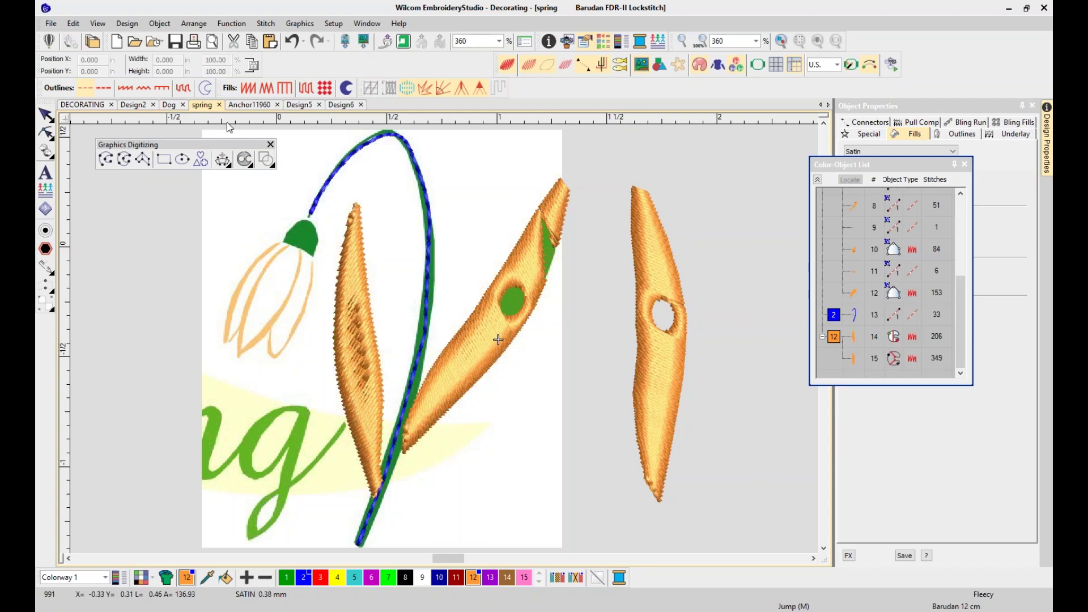
left_click(299, 105)
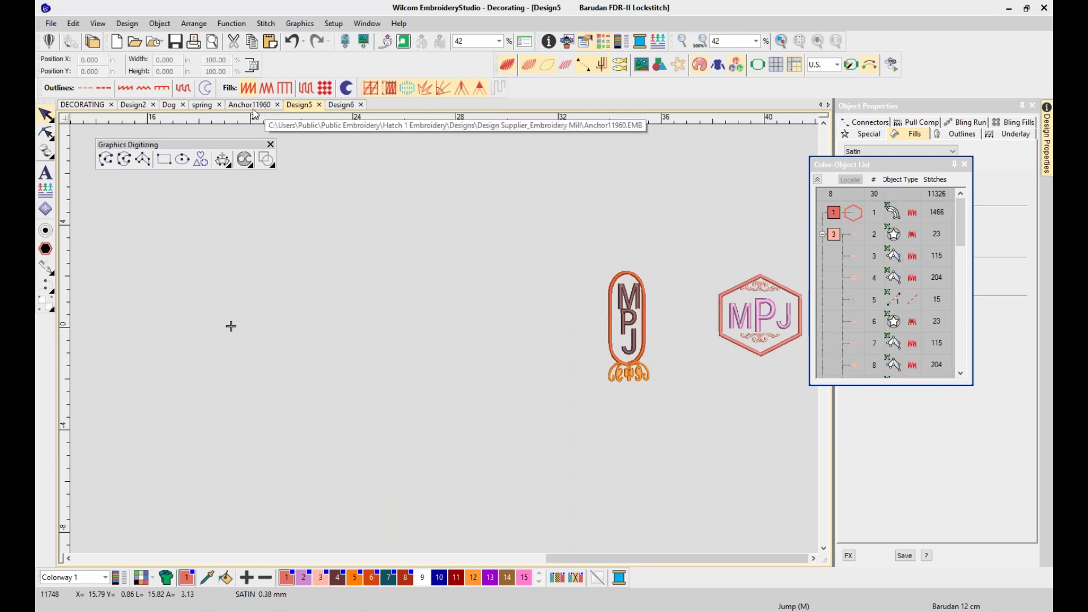
left_click(201, 107)
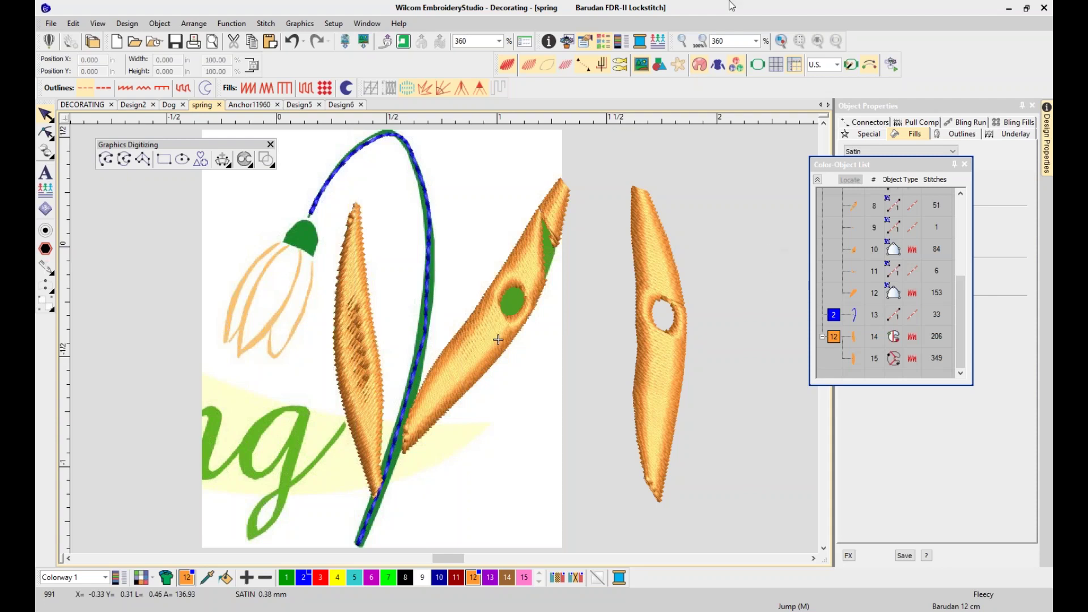
- Select and delete every object in the spring design, then nudge the Graphics Digitizing toolbar
key("ctrl+a")
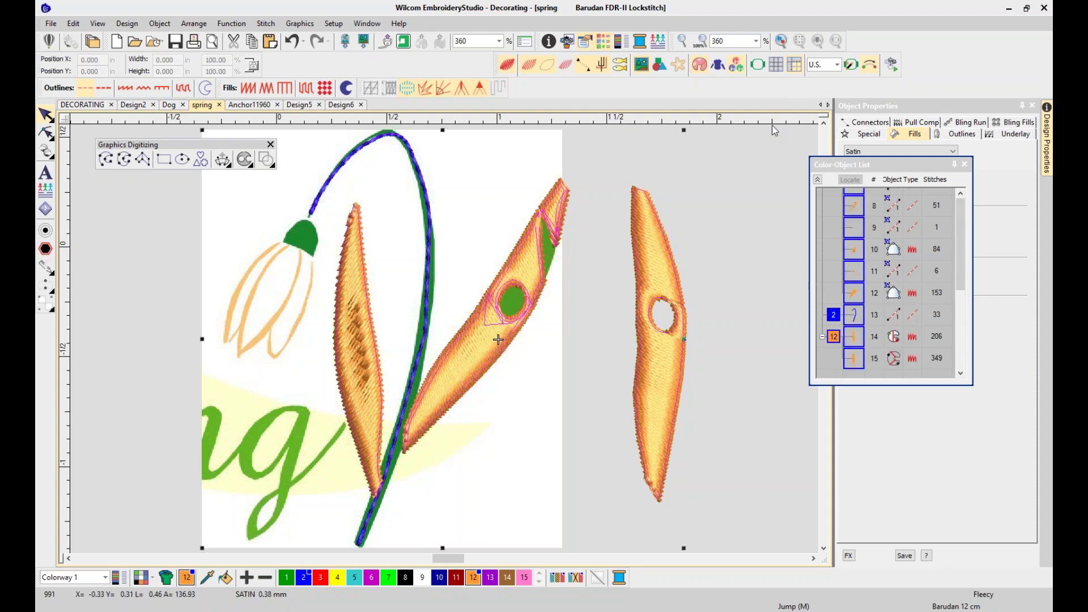
key("Delete")
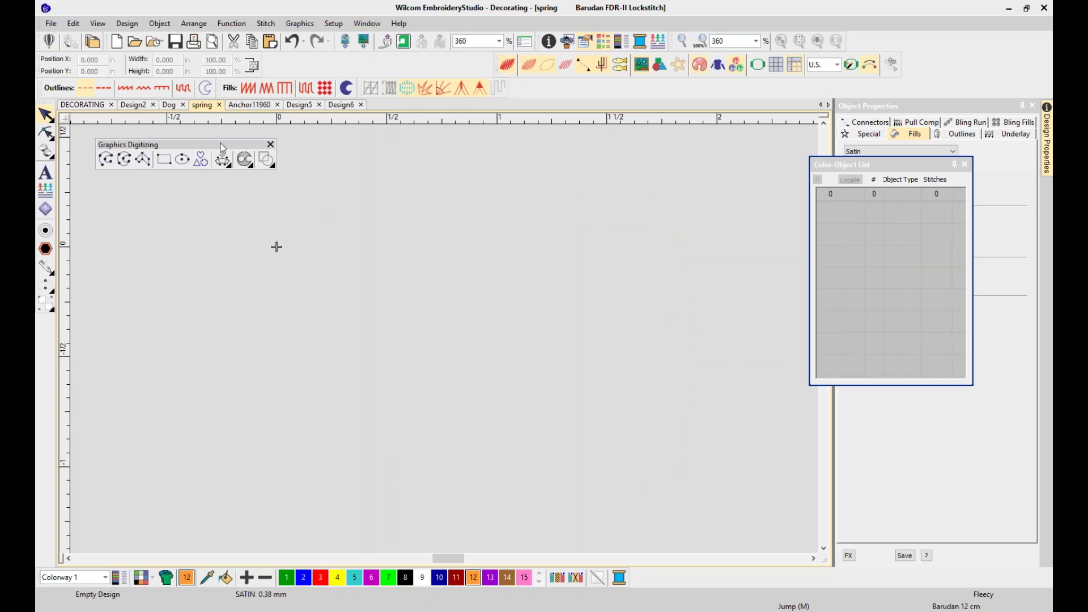
left_click_drag(220, 143, 235, 137)
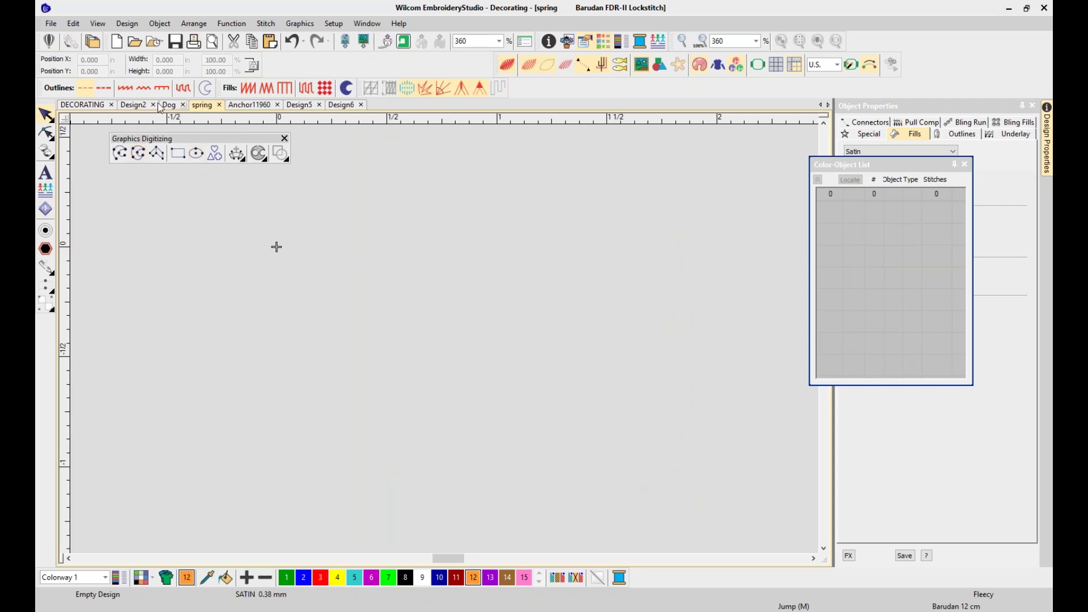
- In Design2, draw a three-point appliqué circle with the Appliqué tool from the Graphics Digitizing flyout
left_click(134, 105)
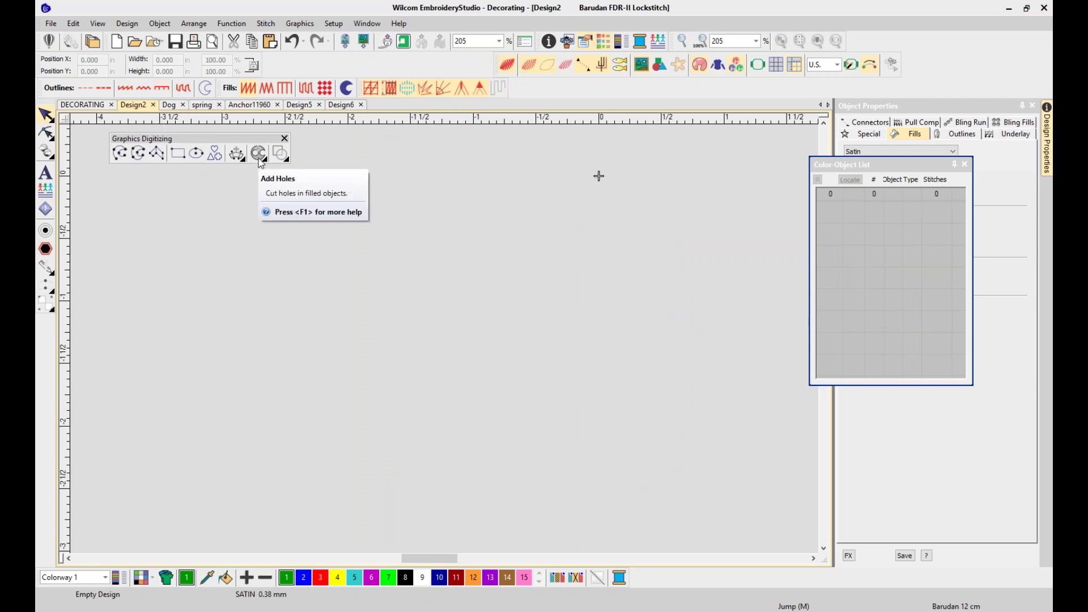
left_click(285, 158)
left_click(282, 179)
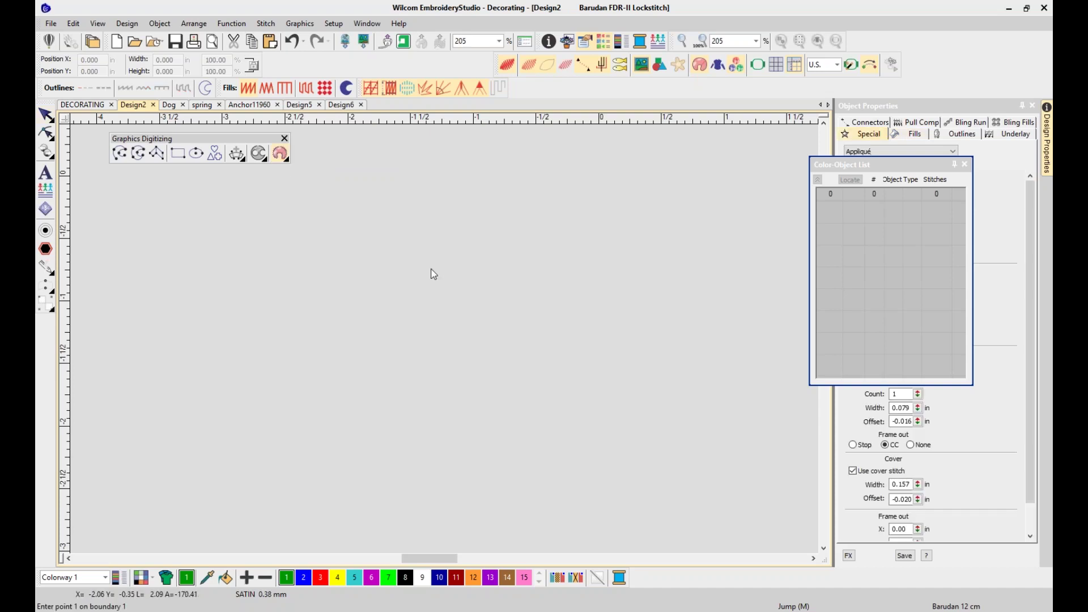
left_click(431, 172)
left_click(298, 276)
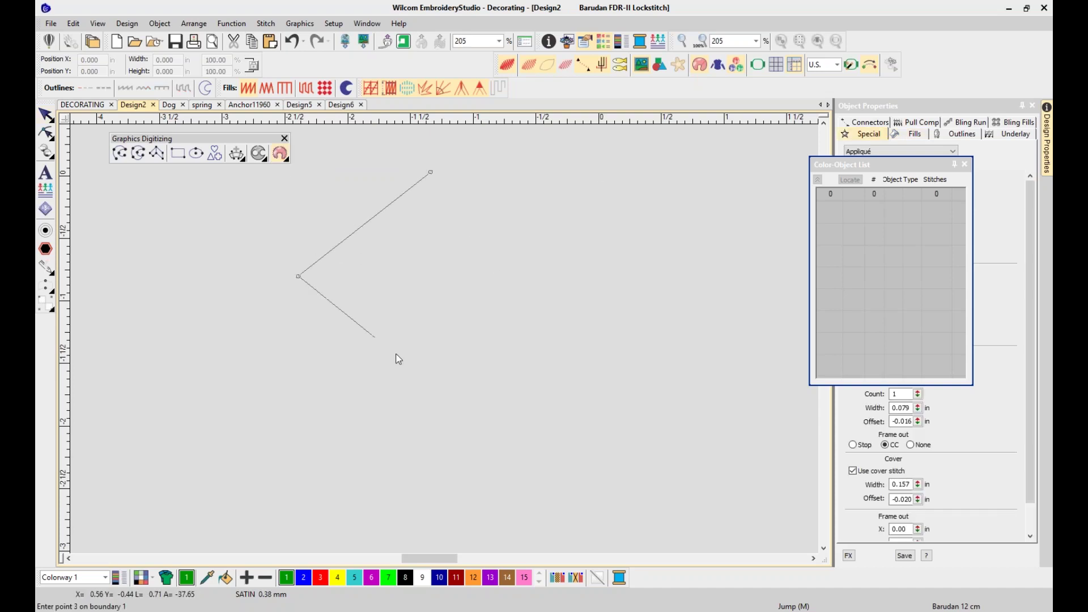
left_click(455, 419)
key("Return")
key("Return")
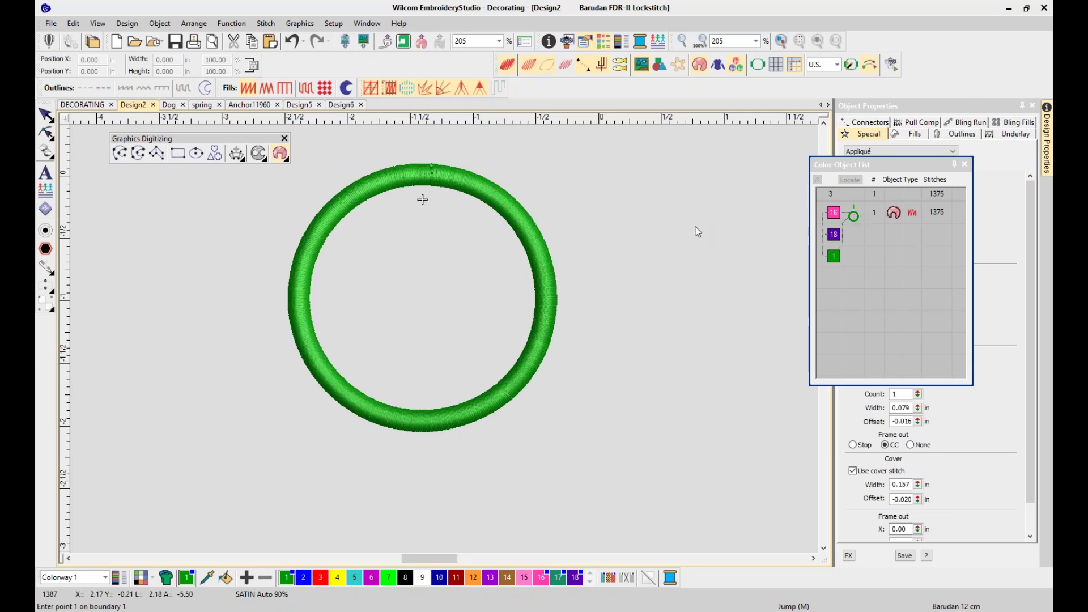
- Replay the appliqué ring's stitching in the Stitch Player, pausing and speeding it up, then end playback
key("shift+r")
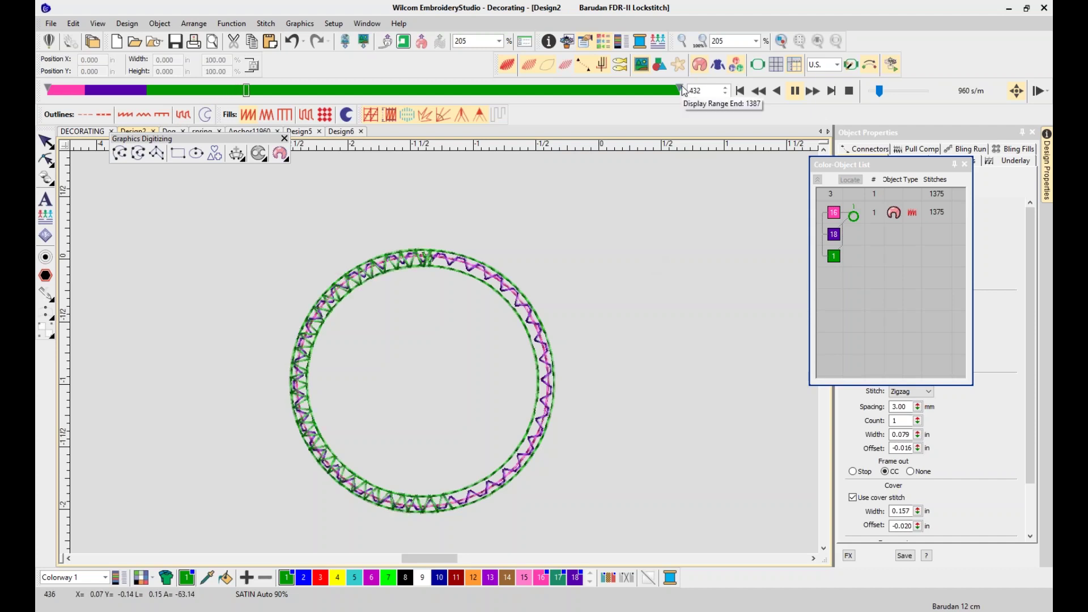
left_click(795, 90)
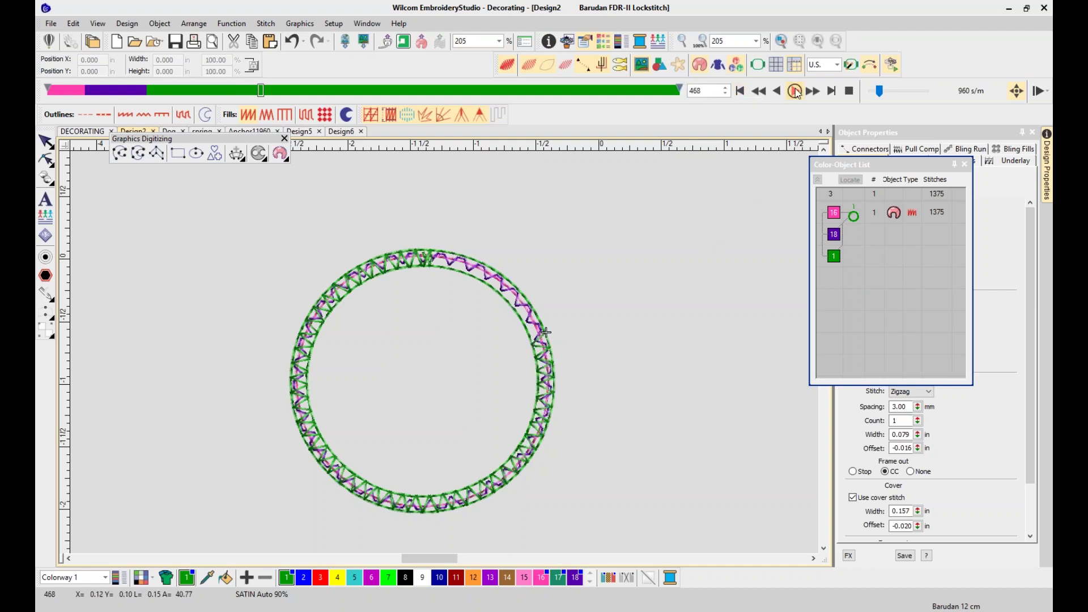
left_click(813, 93)
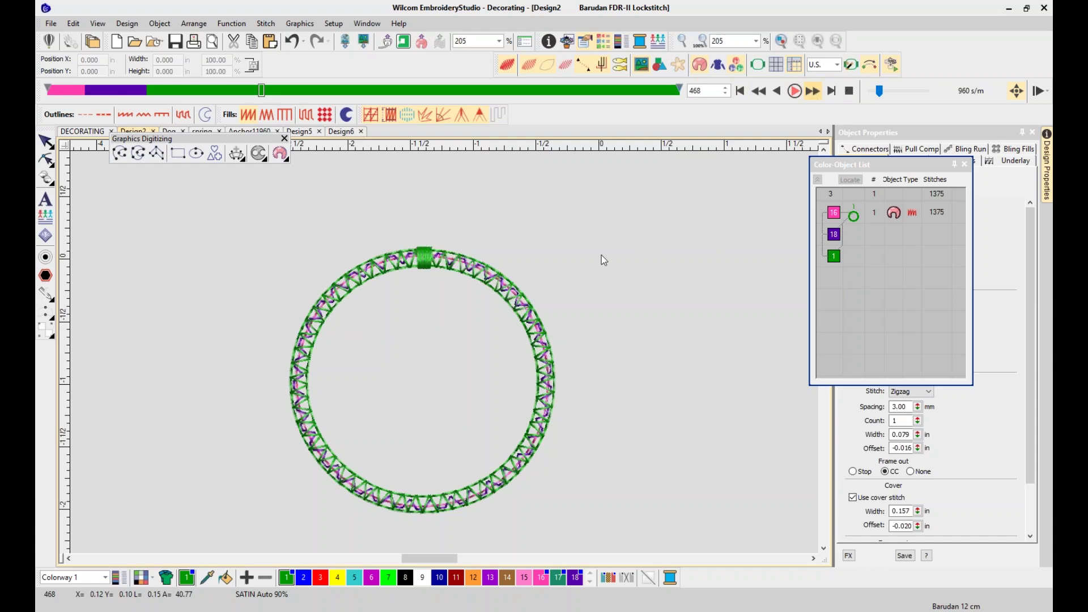
left_click(262, 91)
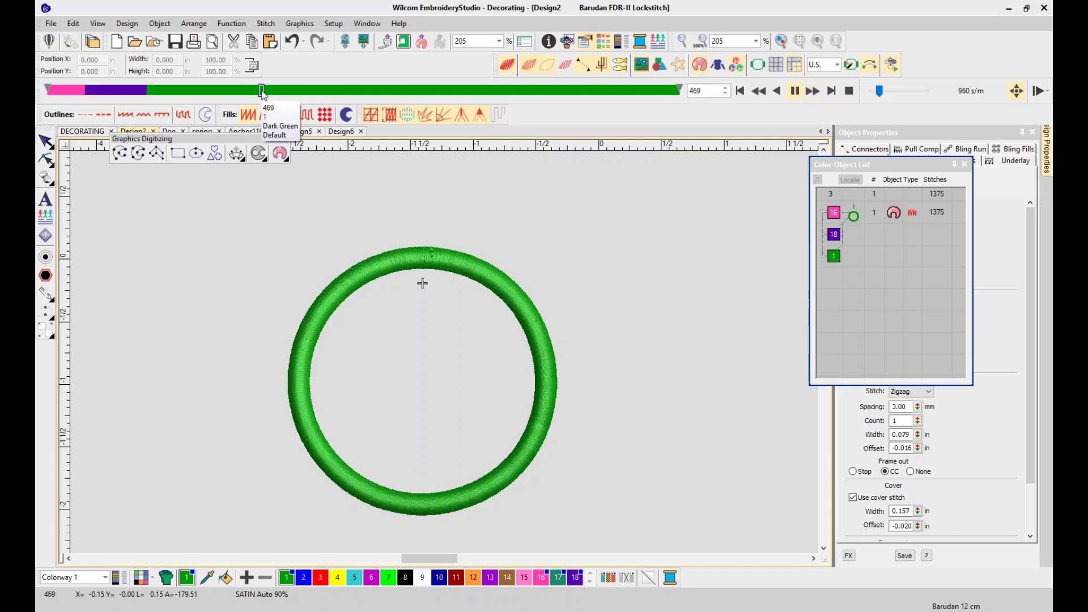
key("Escape")
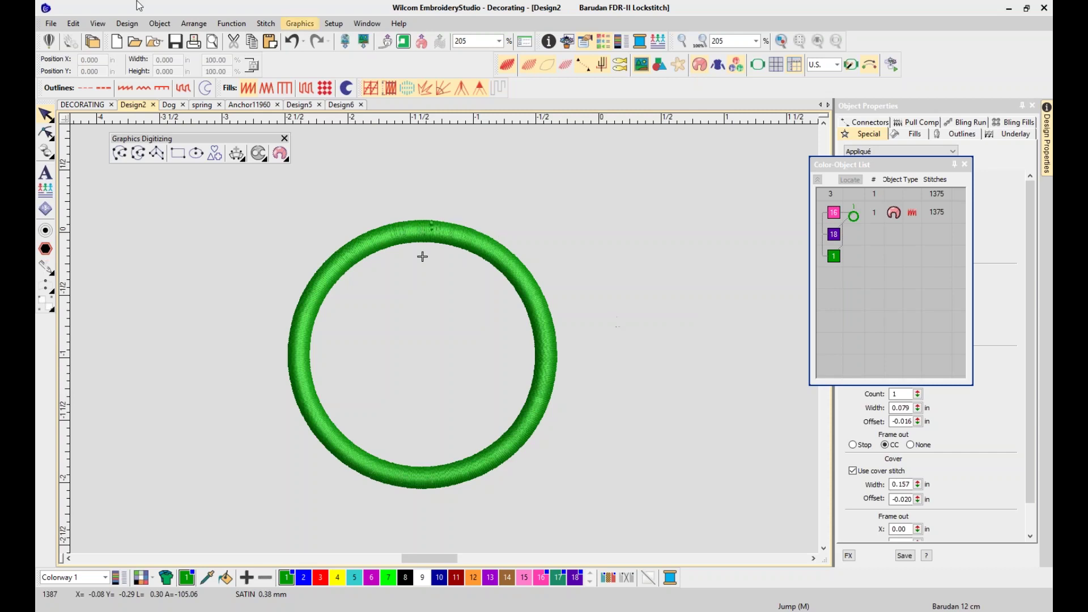
- Start File > Open and browse from Desktop into Atlantic City and its demos folder
left_click(51, 26)
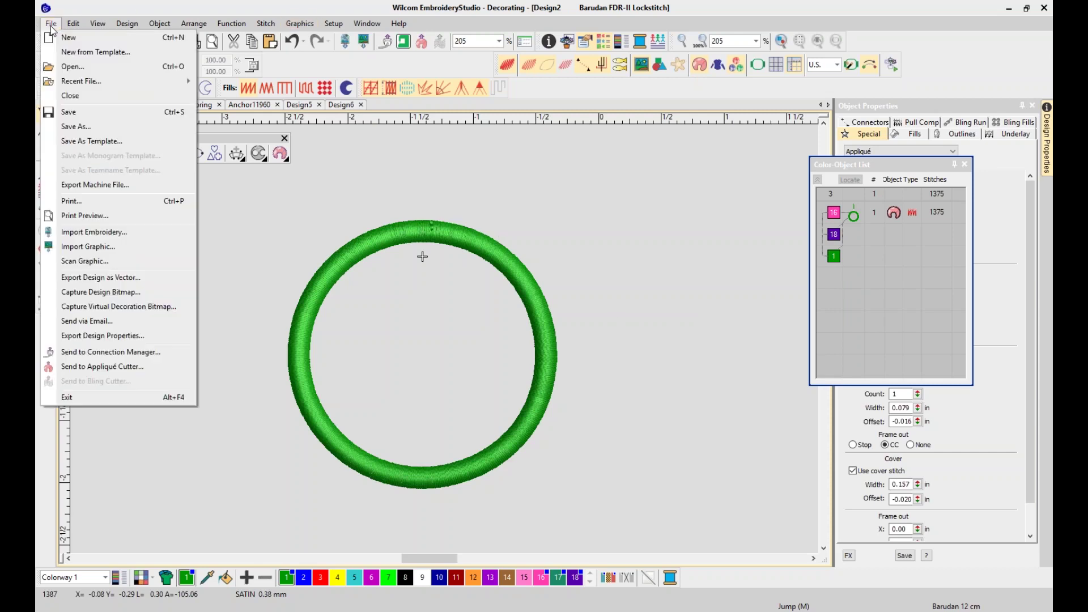
left_click(72, 68)
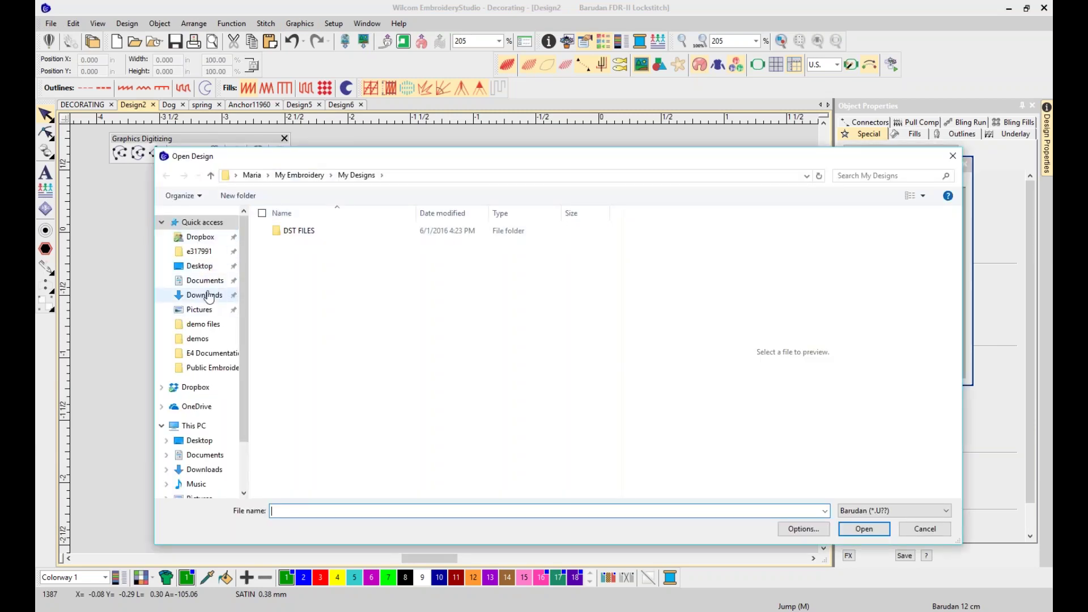
left_click(203, 267)
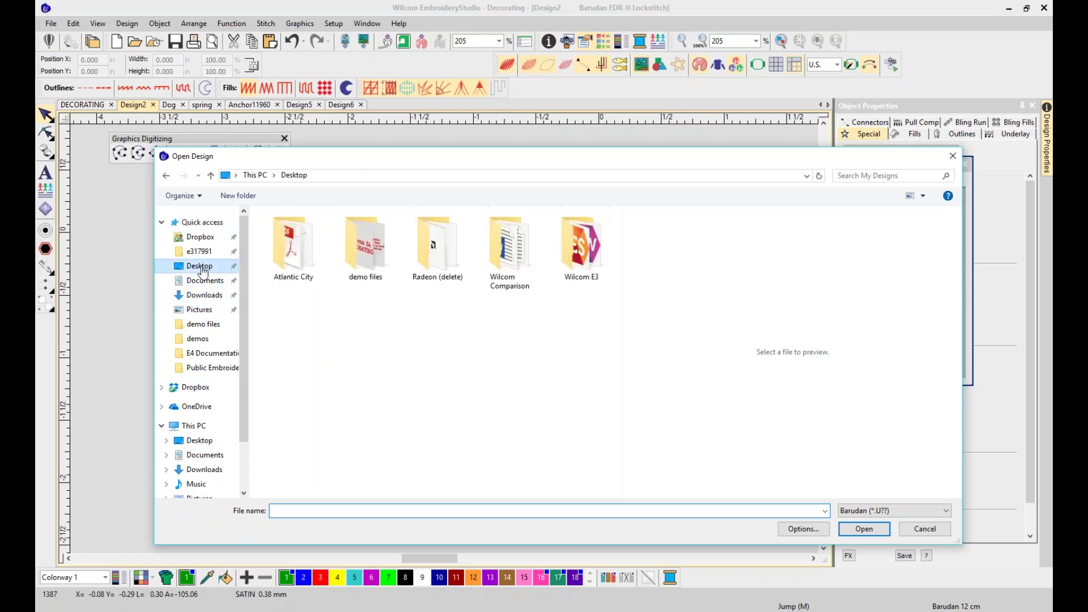
double_click(301, 265)
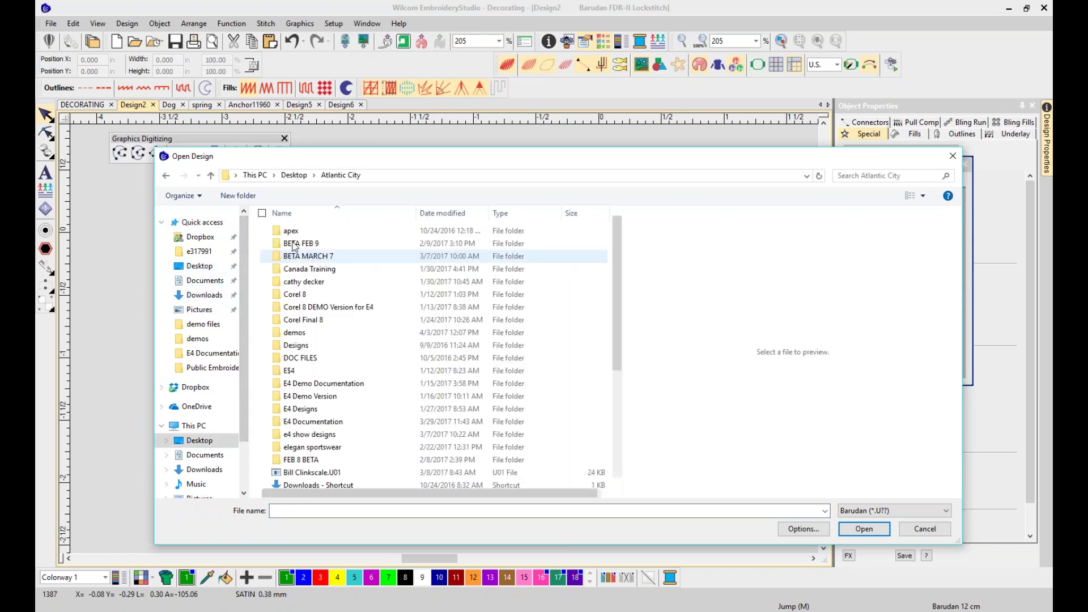
left_click(287, 177)
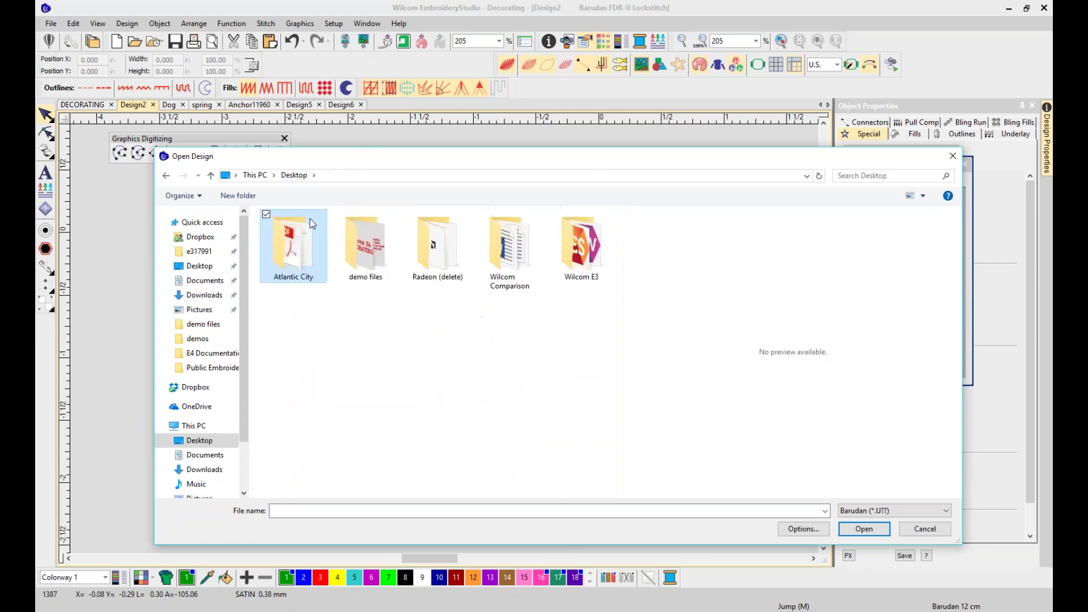
double_click(310, 252)
double_click(307, 333)
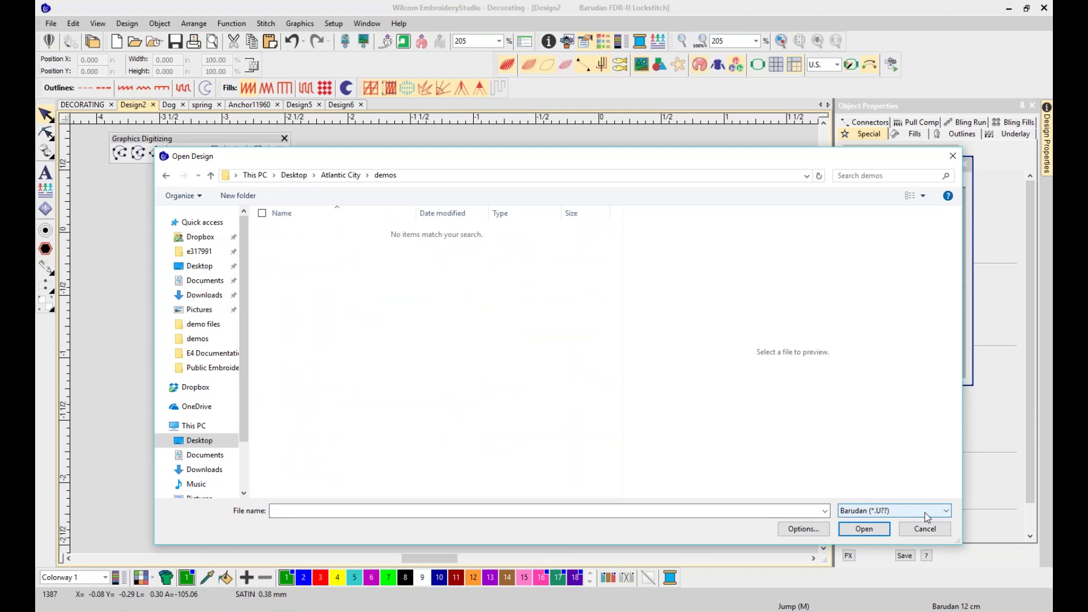
- Set the Open dialog's file type to Tajima (*.DST)
left_click(856, 511)
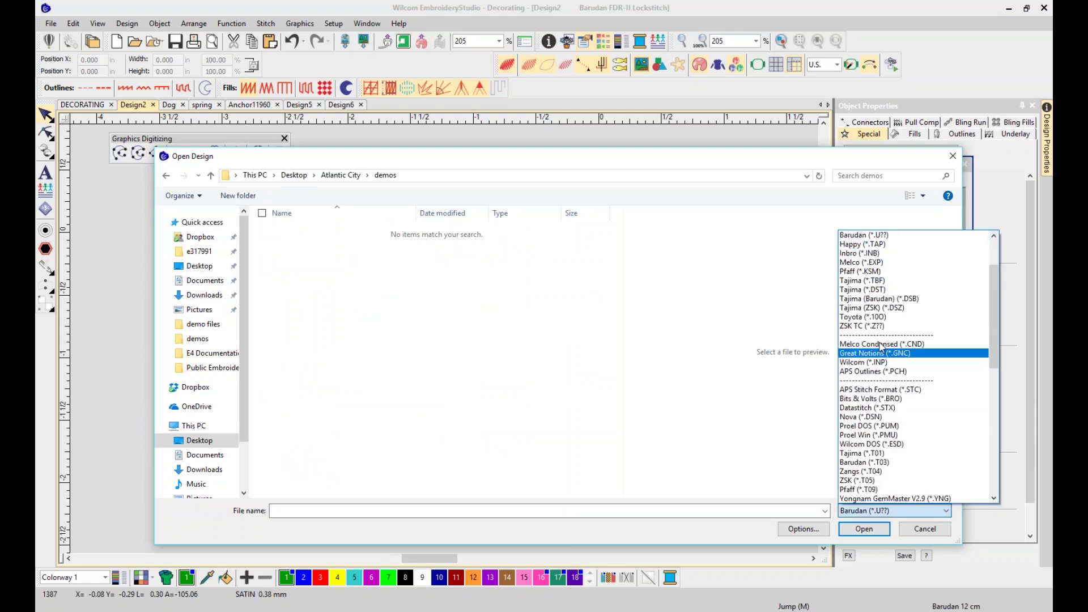
scroll(878, 311, "up", 3)
scroll(877, 311, "down", 3)
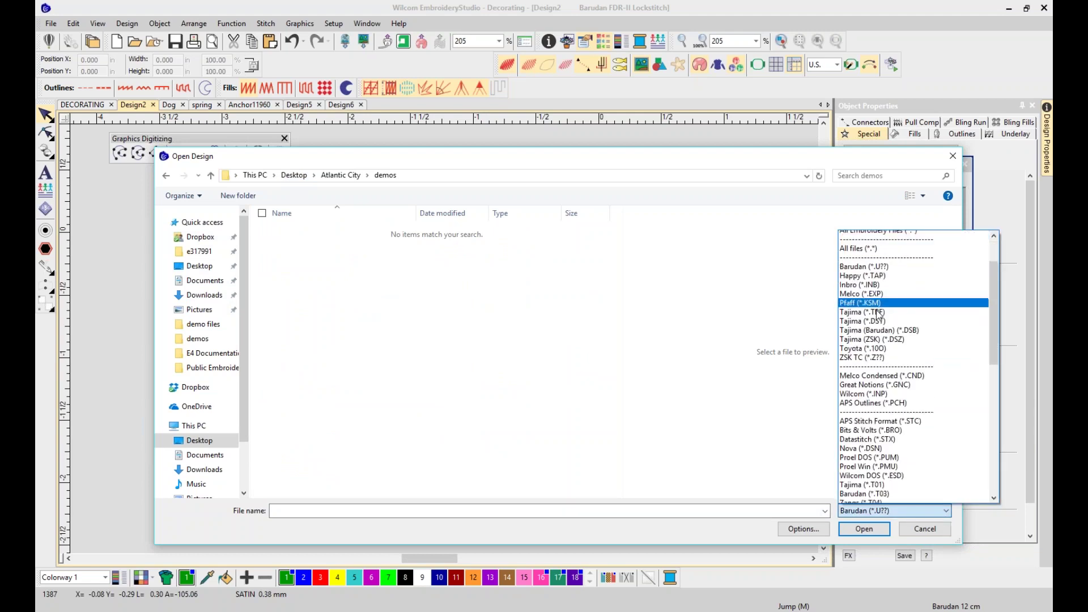
scroll(878, 313, "up", 3)
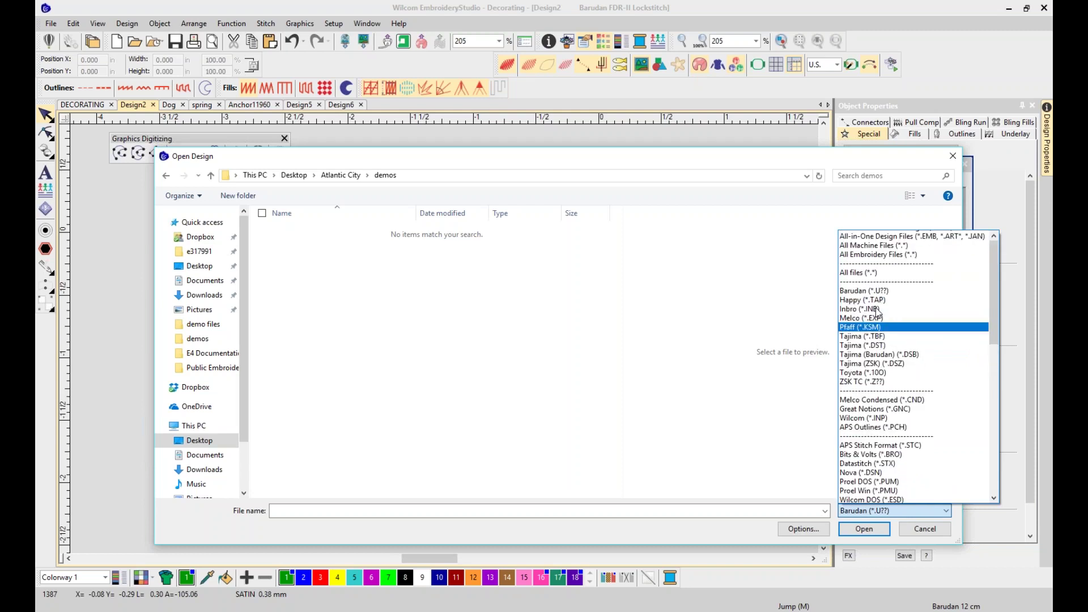
left_click(883, 355)
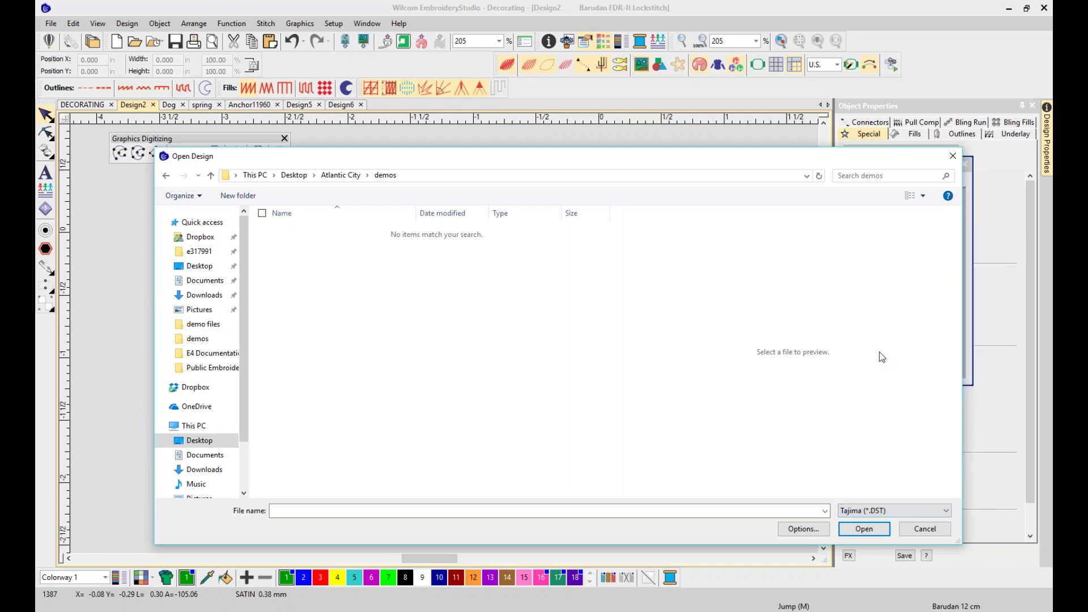
- Browse through Public Embroidery and the EmbroideryStudio e4 folder, ending in Dropbox
left_click(342, 179)
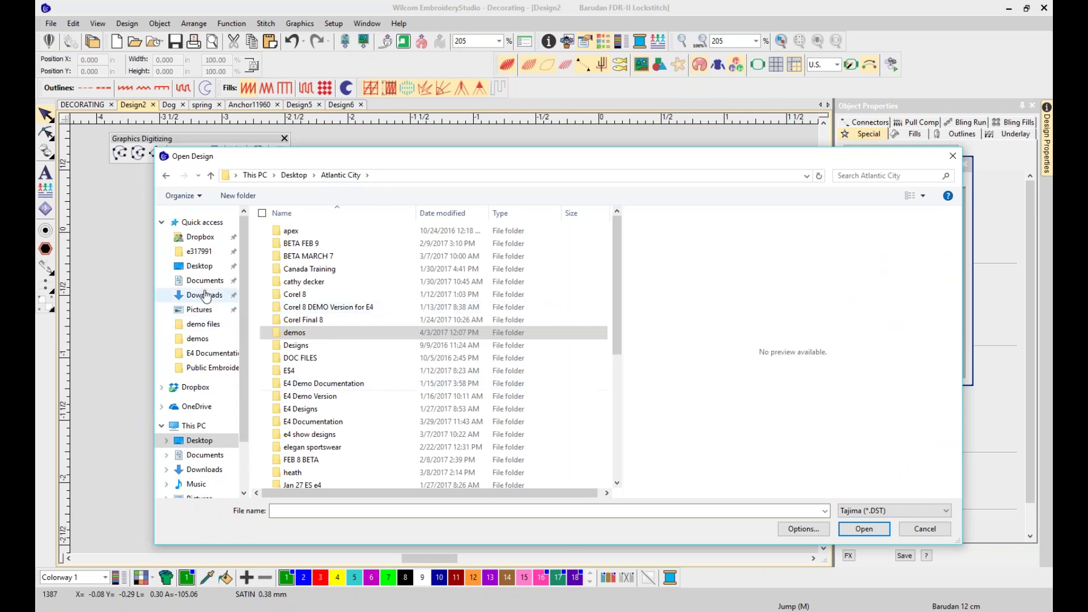
left_click(213, 368)
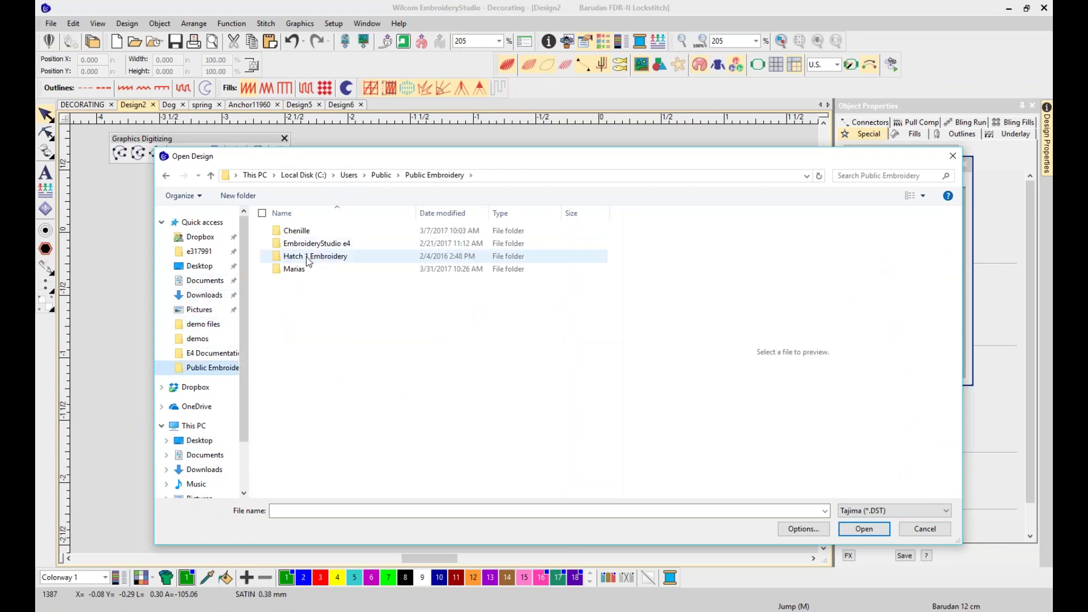
left_click(312, 247)
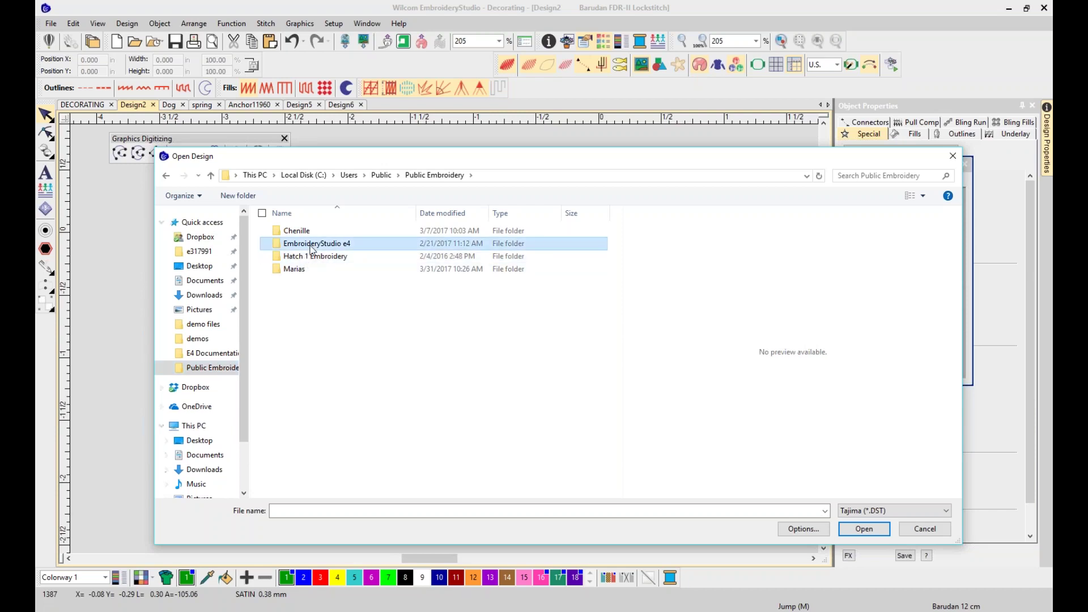
double_click(311, 245)
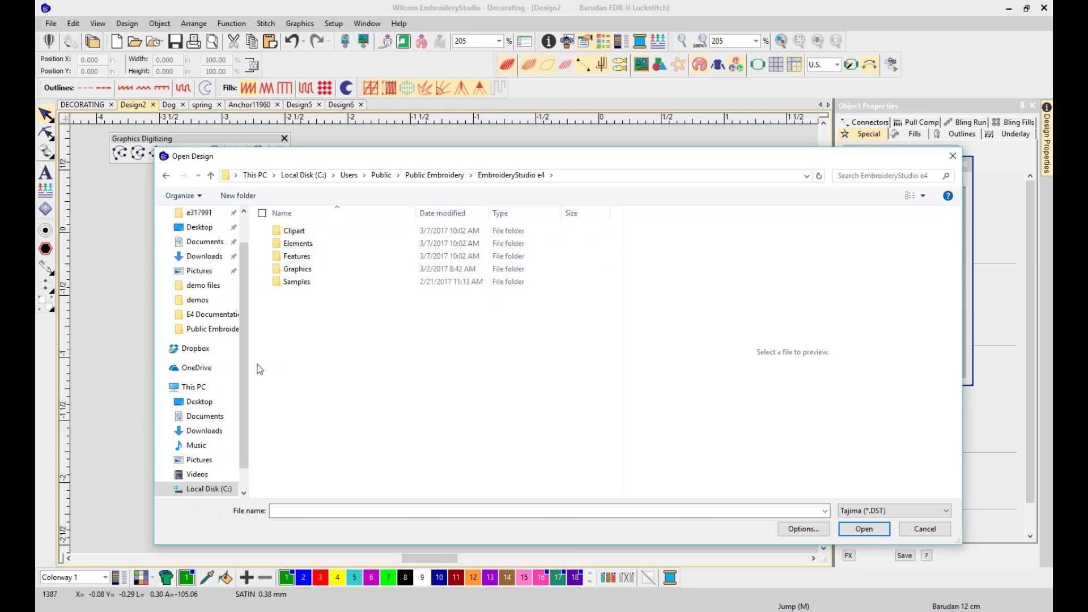
scroll(240, 359, "up", 2)
left_click(200, 237)
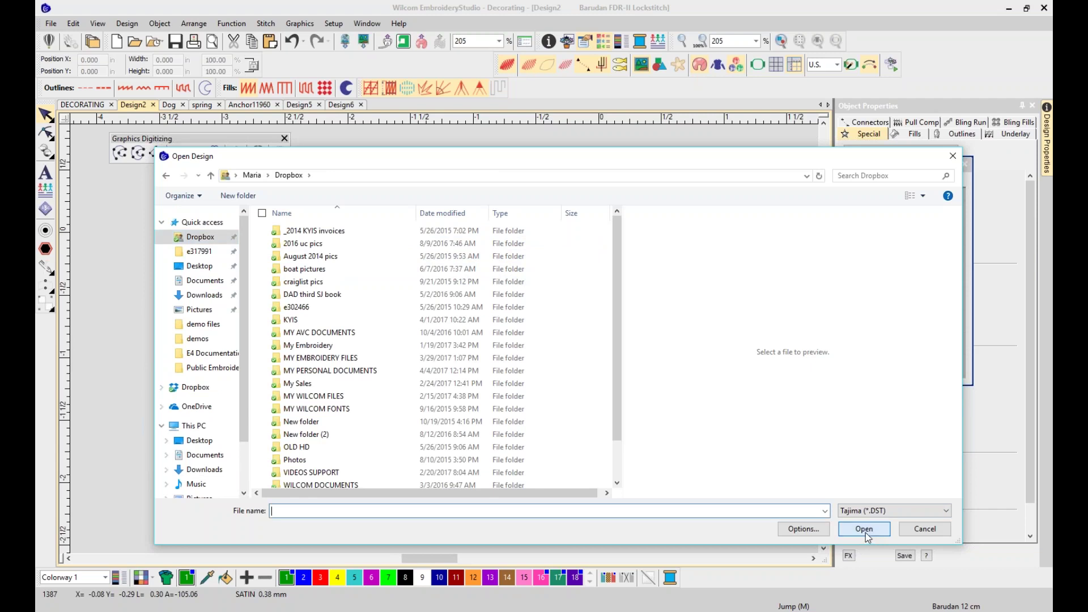
- Cancel the Open dialog and return to the Anchor11960 design tab
left_click(919, 530)
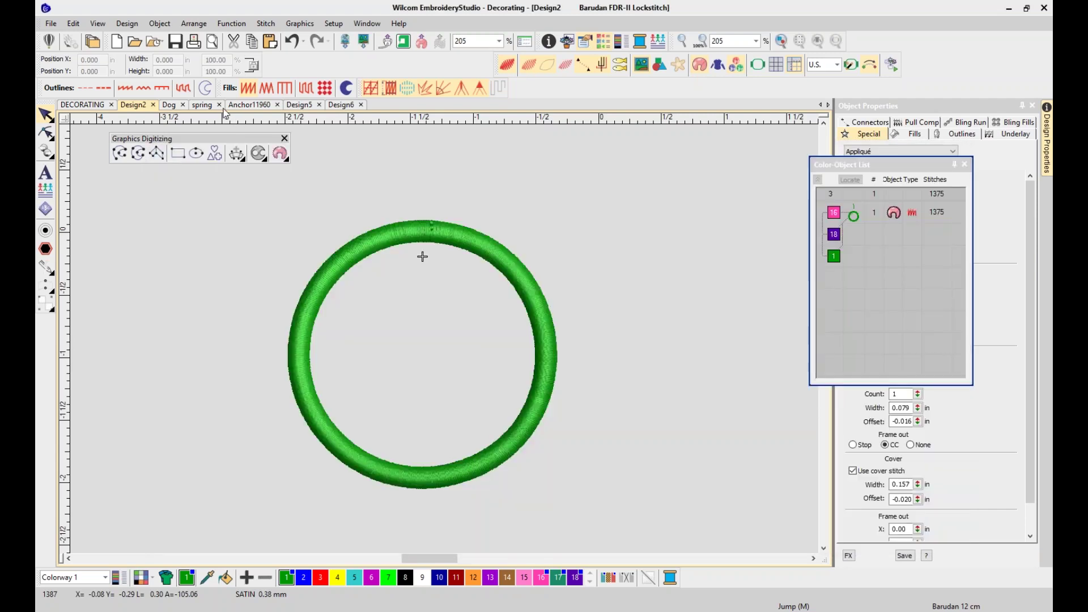
left_click(256, 107)
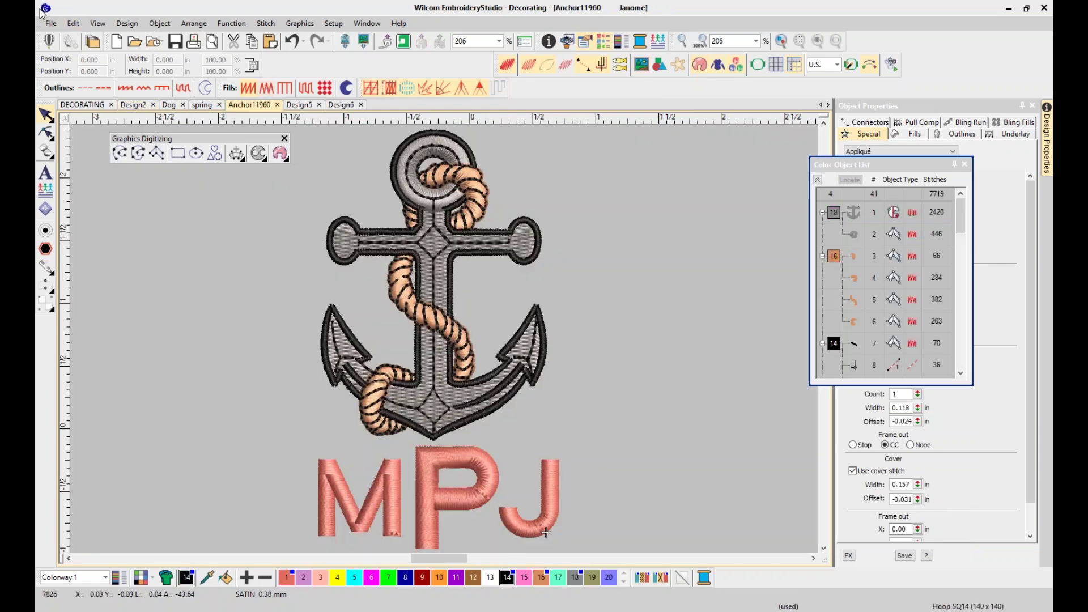
left_click(50, 23)
left_click(54, 37)
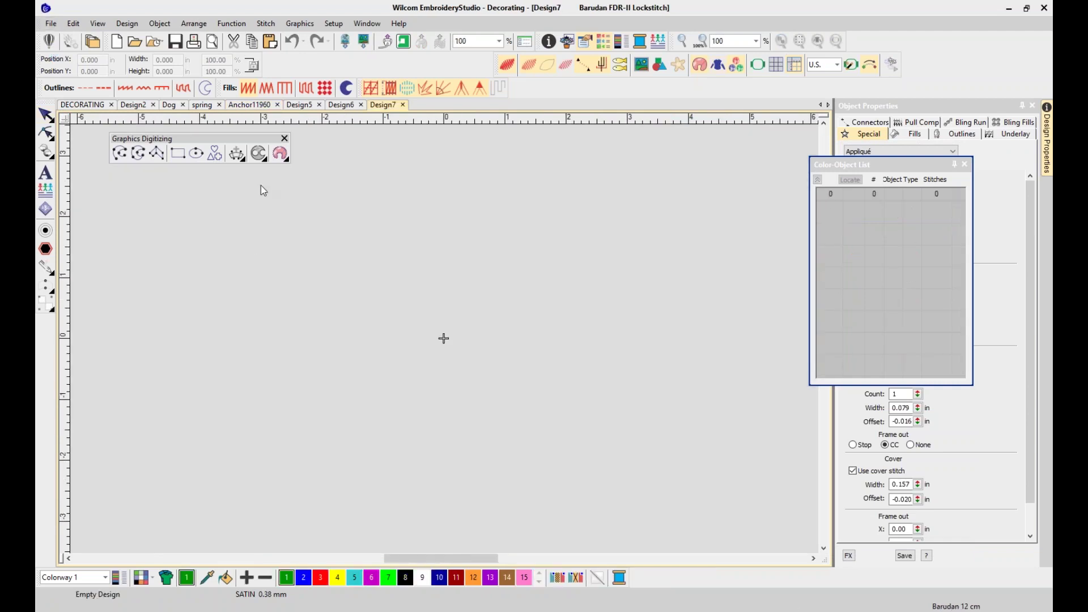
left_click(260, 107)
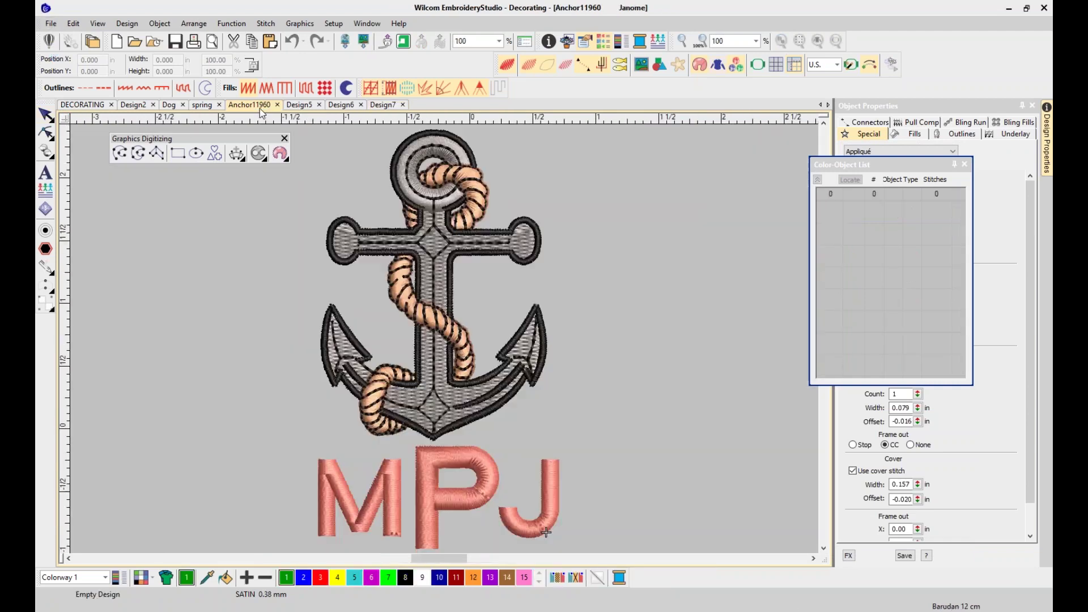
- Export Anchor11960 as a Tajima (*.DST) machine file to the Desktop, then close the design
left_click(50, 23)
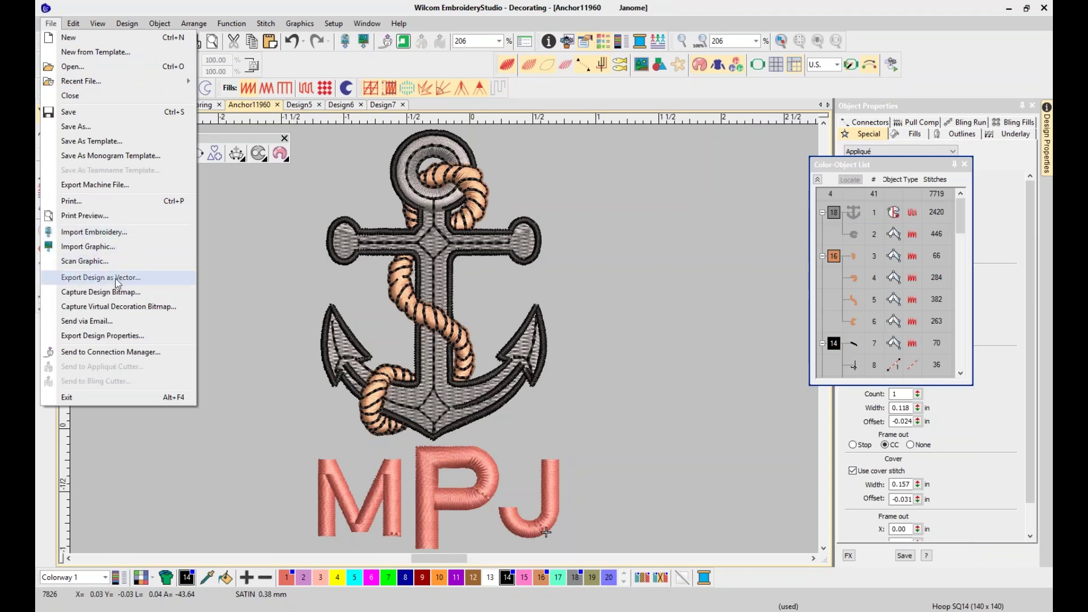
left_click(112, 185)
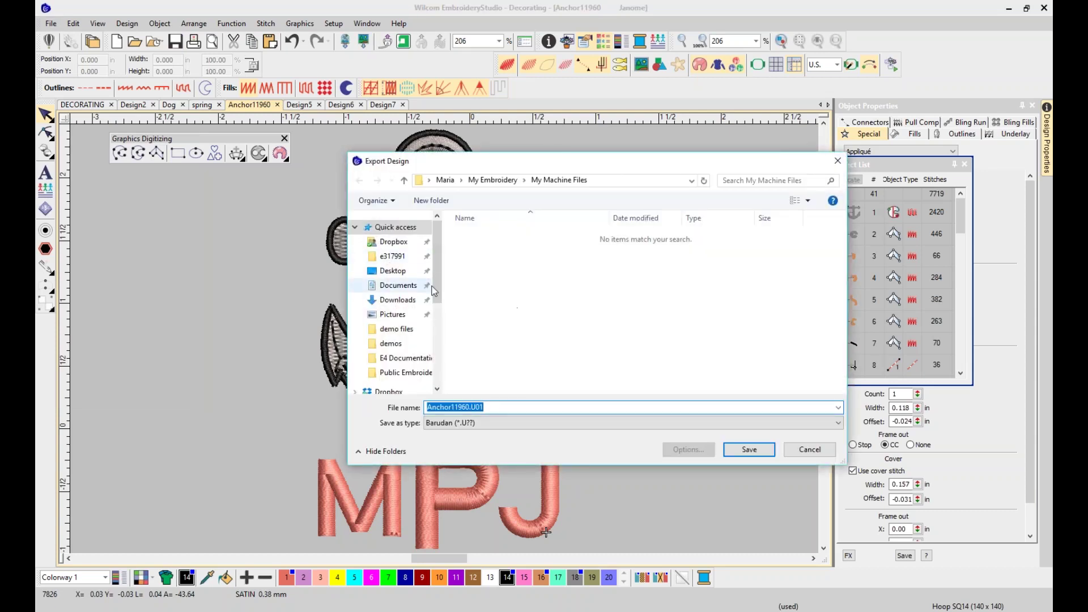
left_click(400, 272)
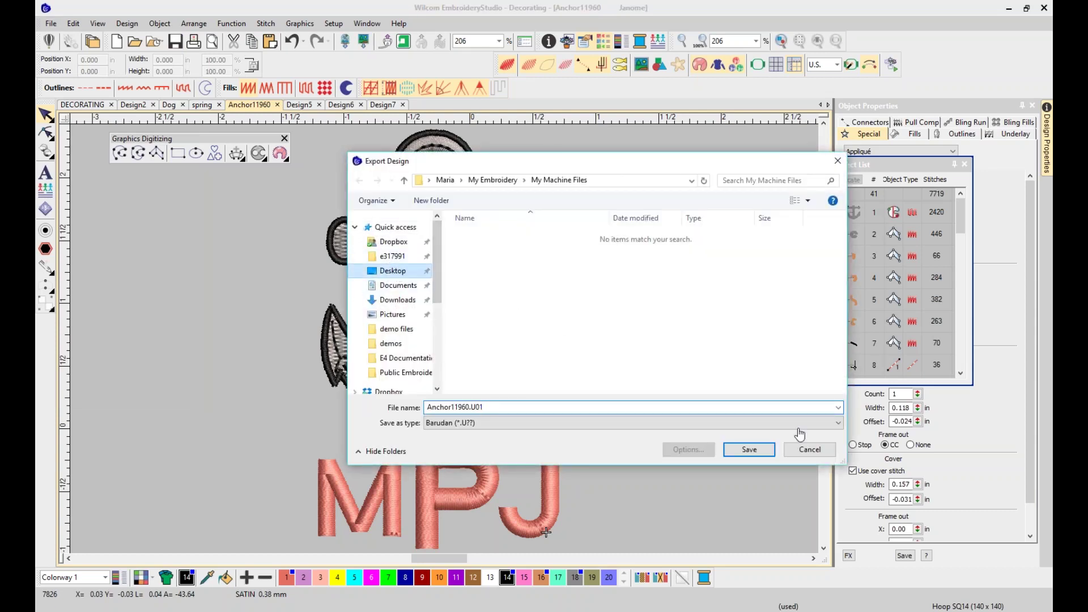
left_click(838, 424)
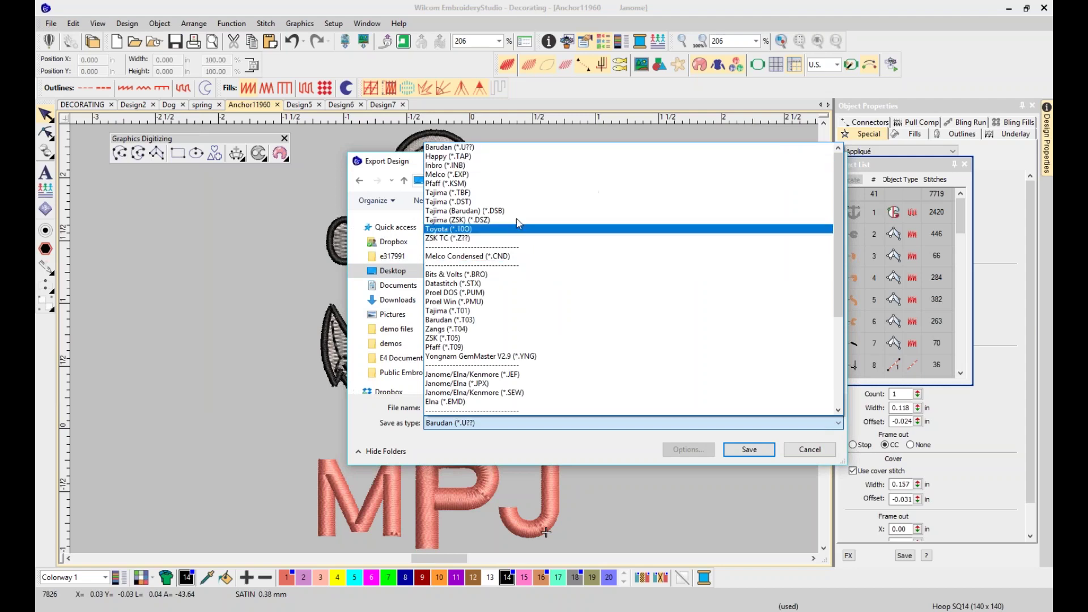
left_click(508, 202)
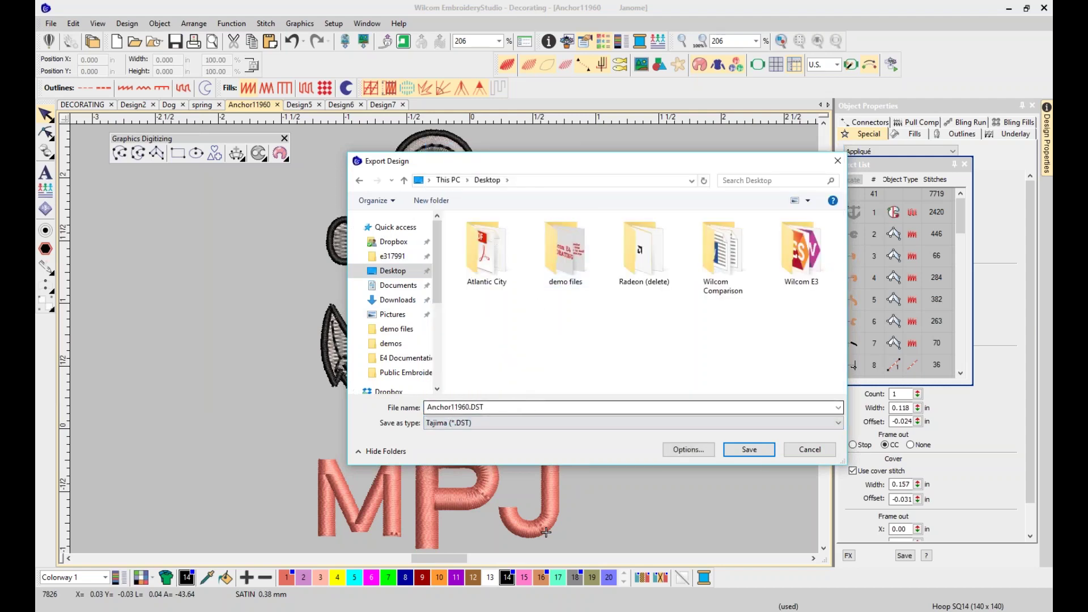
left_click(760, 456)
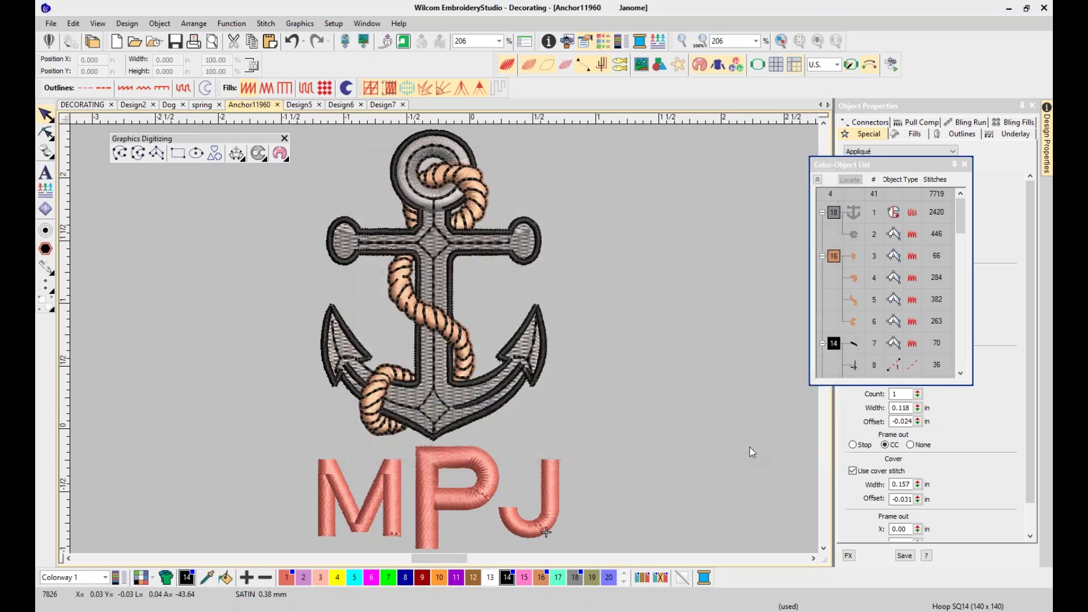
left_click(277, 105)
- Open Anchor11960.DST from the Desktop with the file list filtered to Tajima (*.DST)
left_click(50, 23)
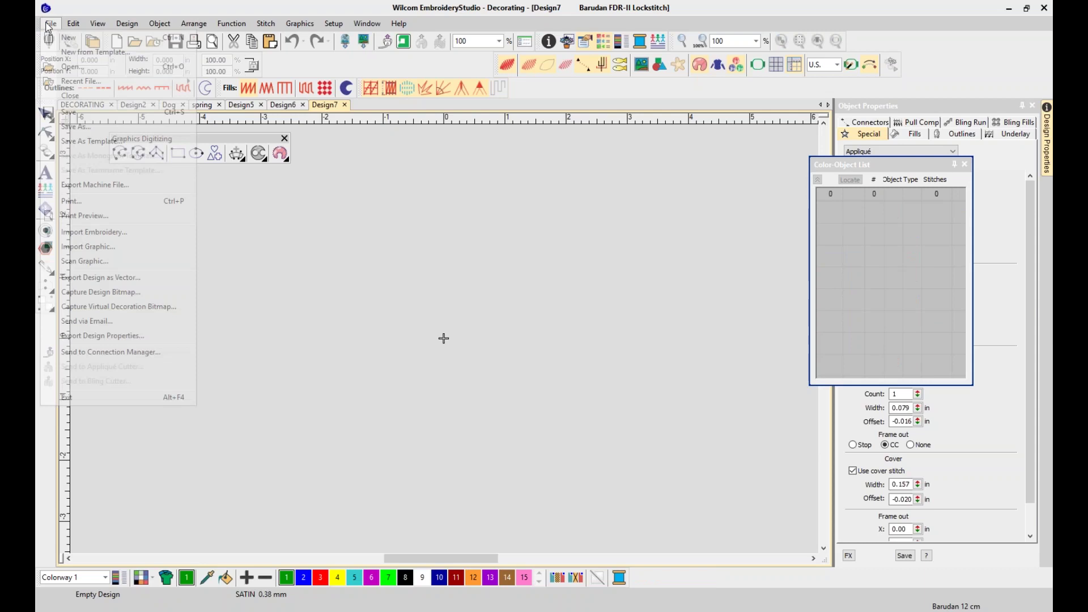
left_click(72, 67)
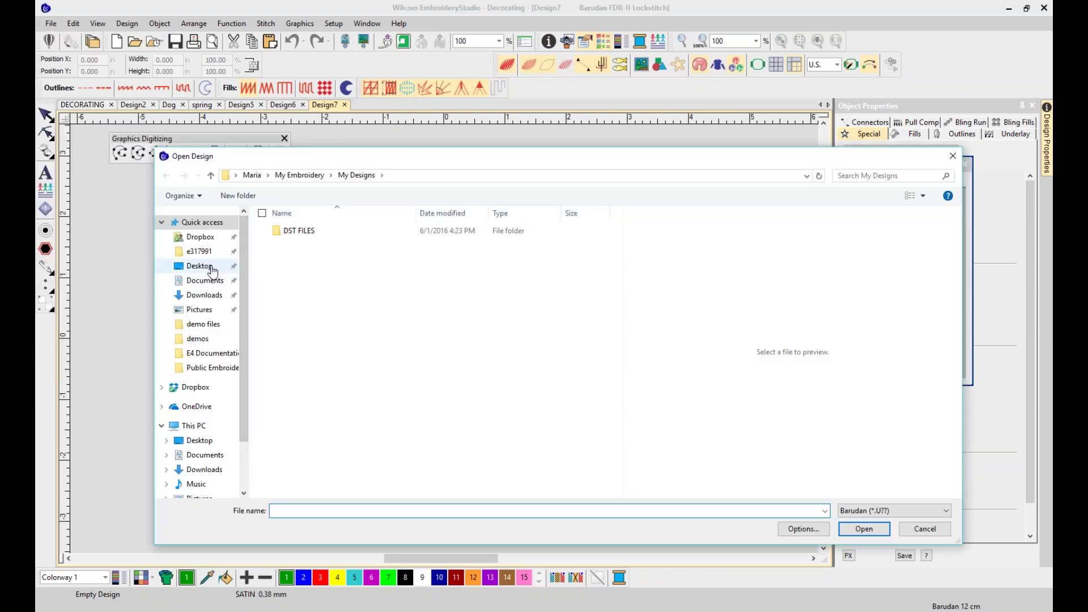
left_click(209, 266)
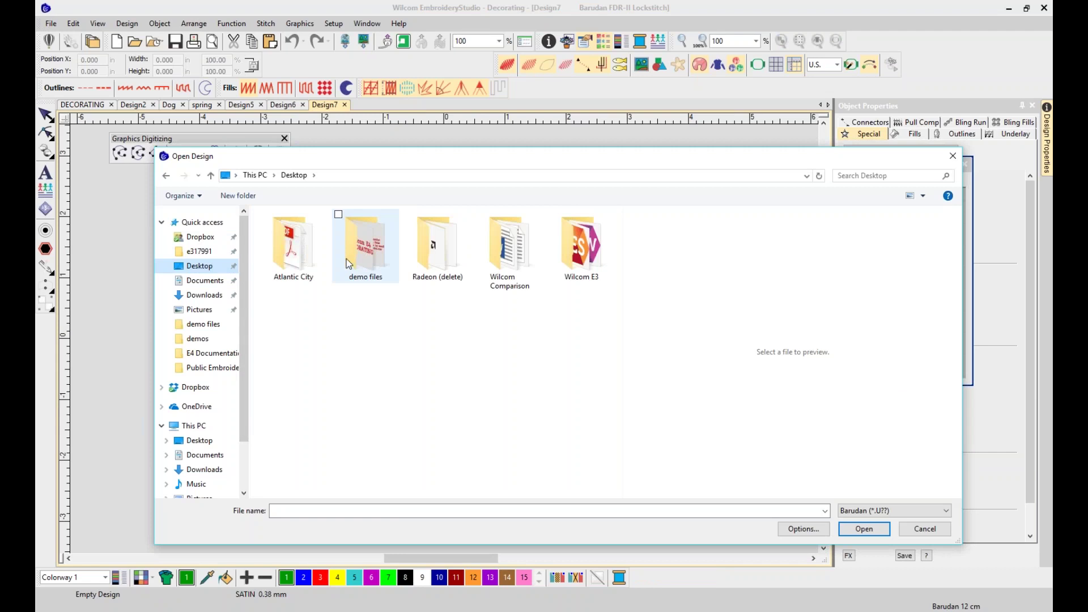
left_click(936, 512)
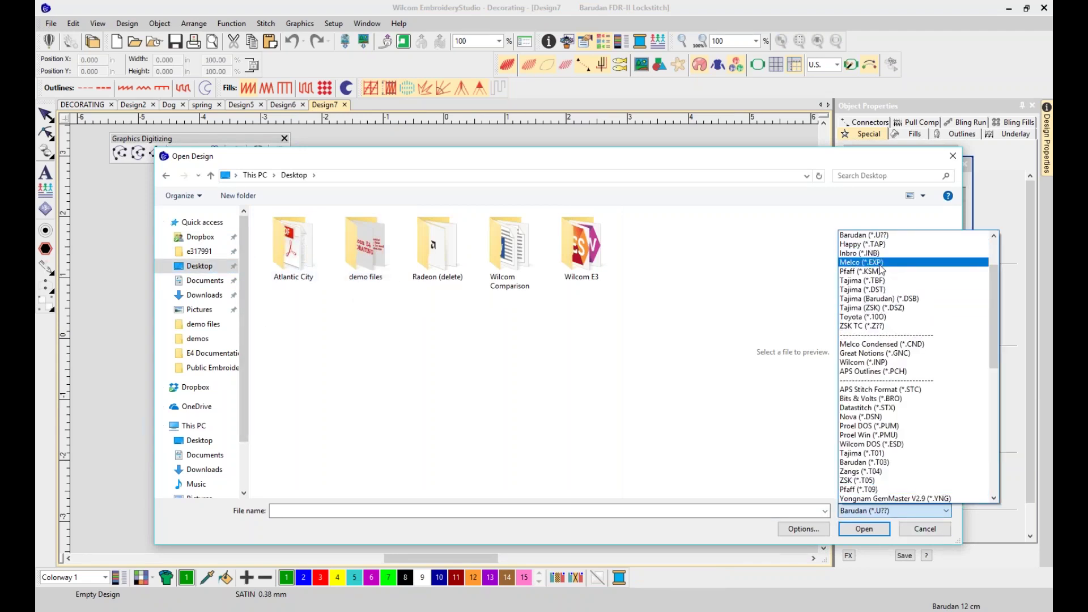
scroll(907, 283, "up", 2)
left_click(892, 344)
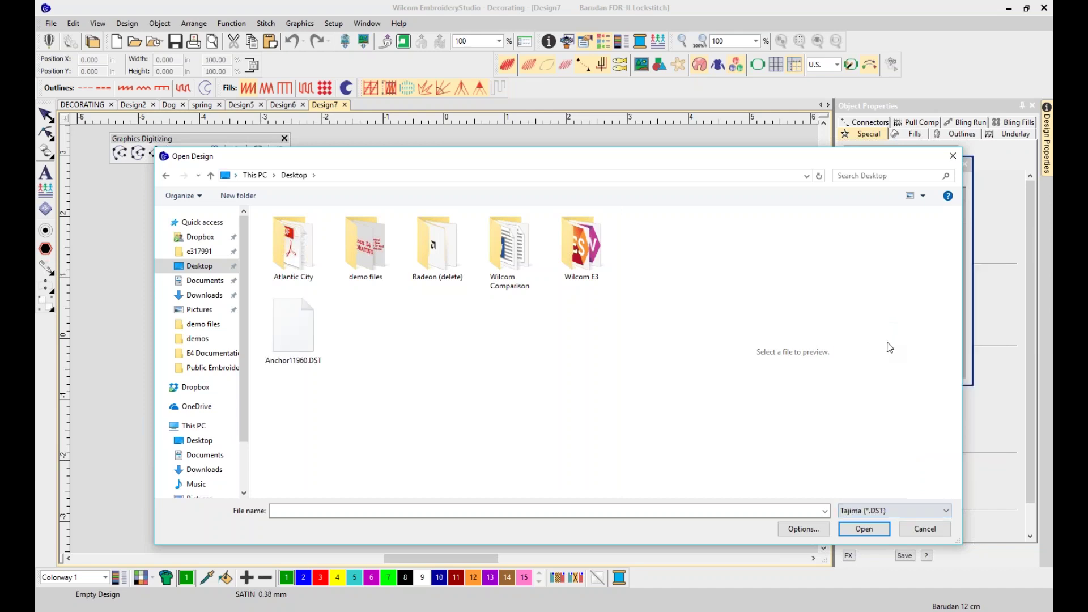
left_click(293, 329)
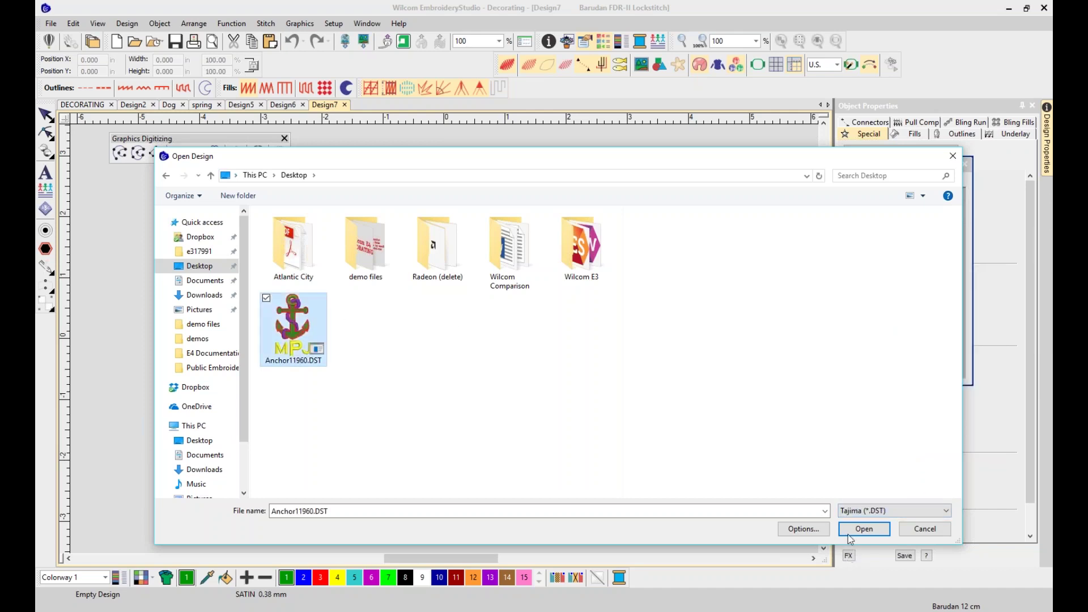
left_click(865, 529)
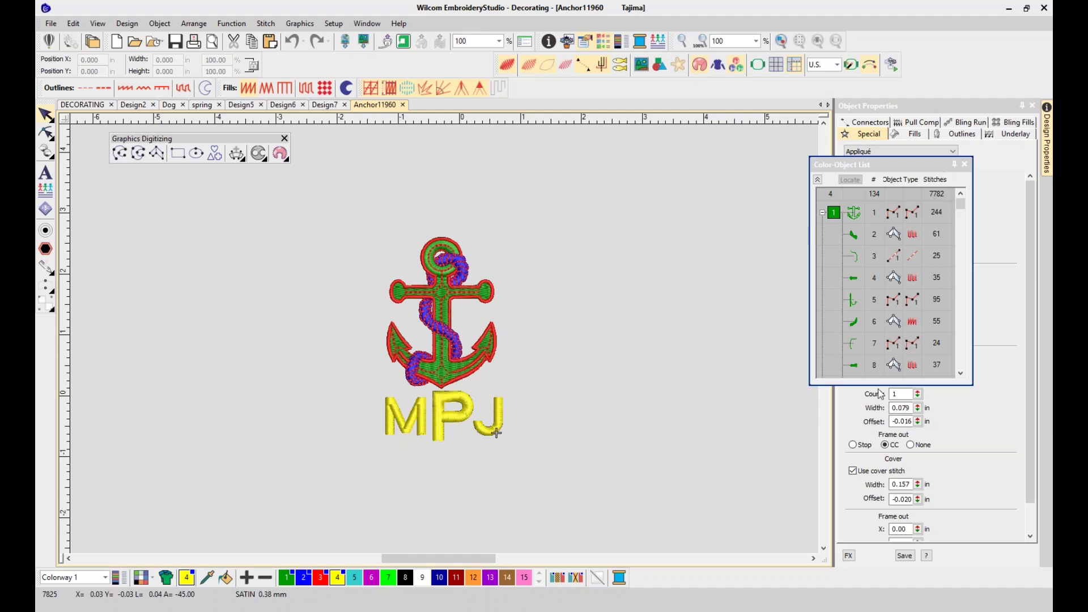
- Dock and lengthen the object list, select green leaf object 2, zoom in and hide all other objects
left_click_drag(883, 389, 887, 610)
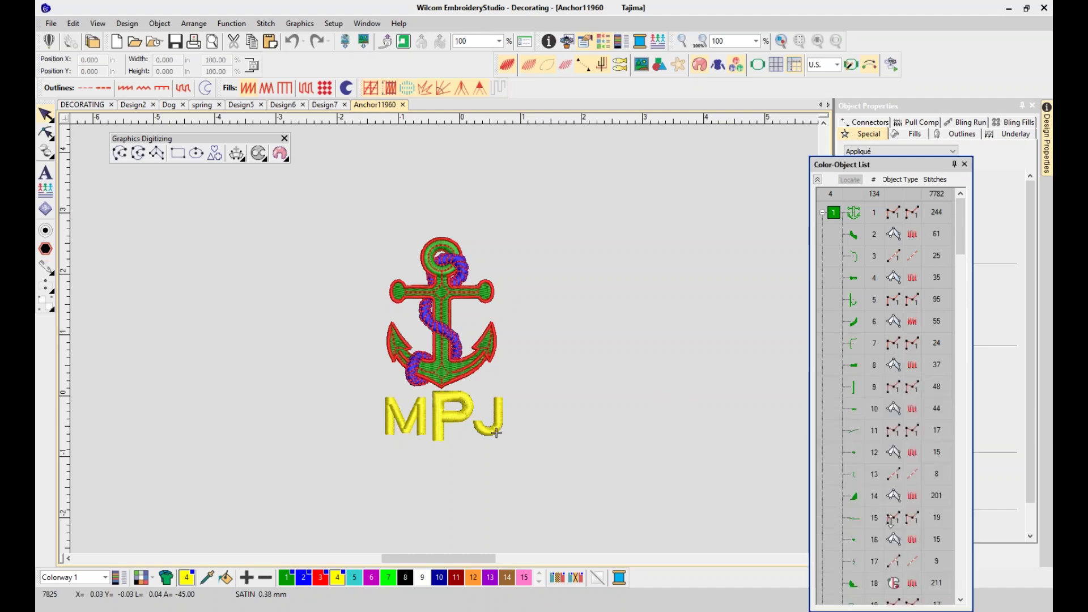
left_click_drag(895, 162, 887, 125)
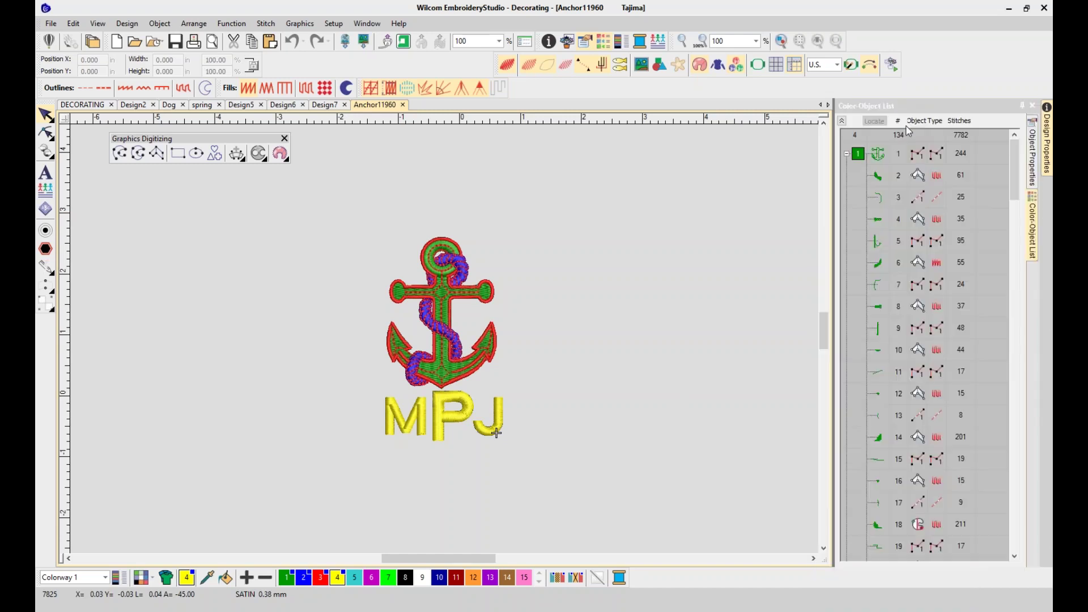
left_click(879, 179)
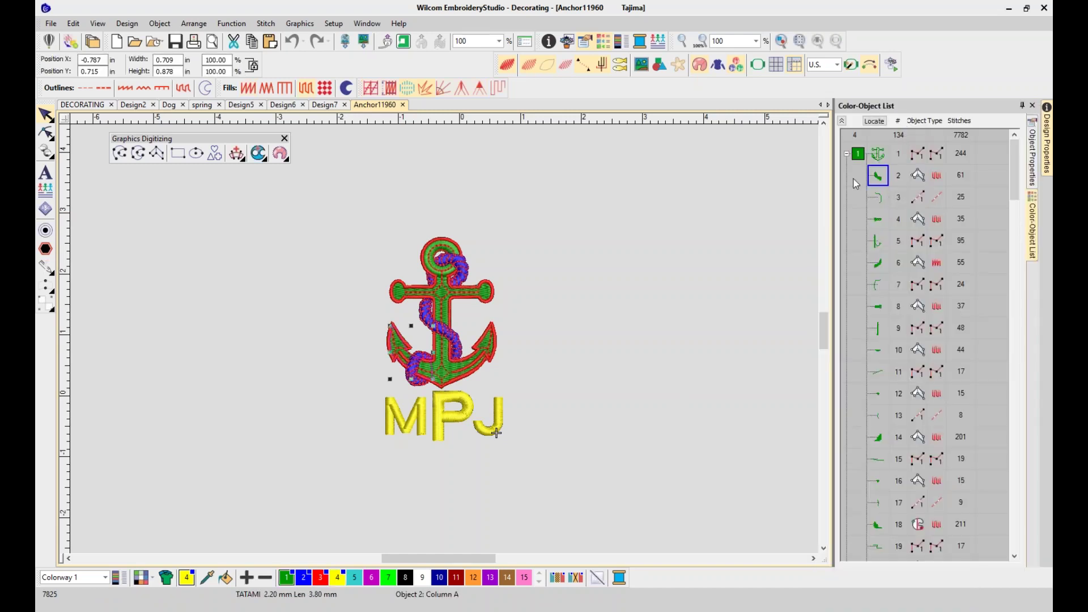
key("b")
left_click_drag(350, 309, 489, 410)
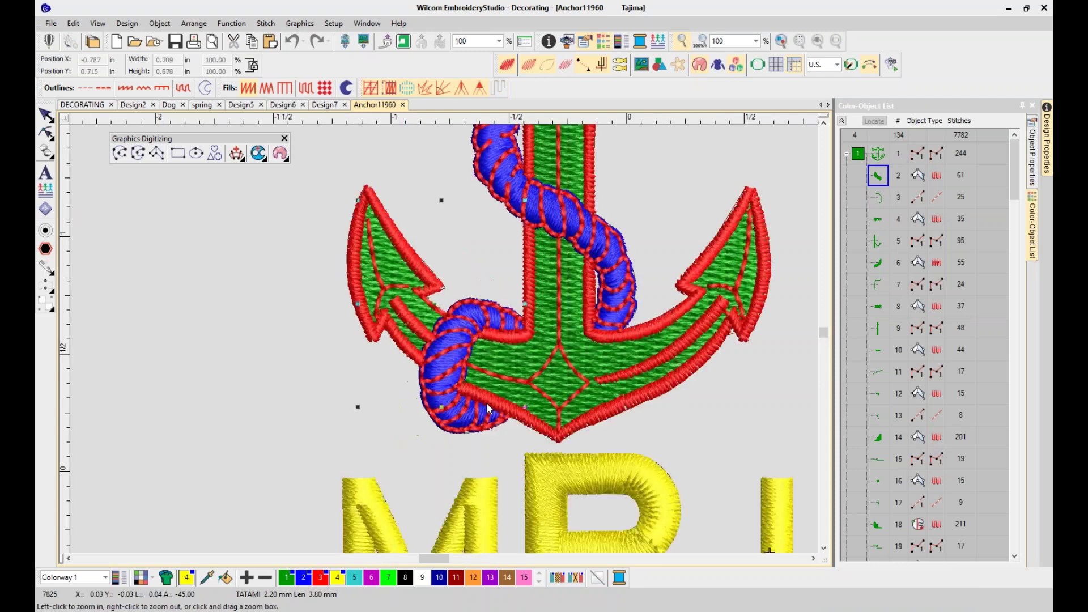
right_click(877, 182)
left_click(913, 385)
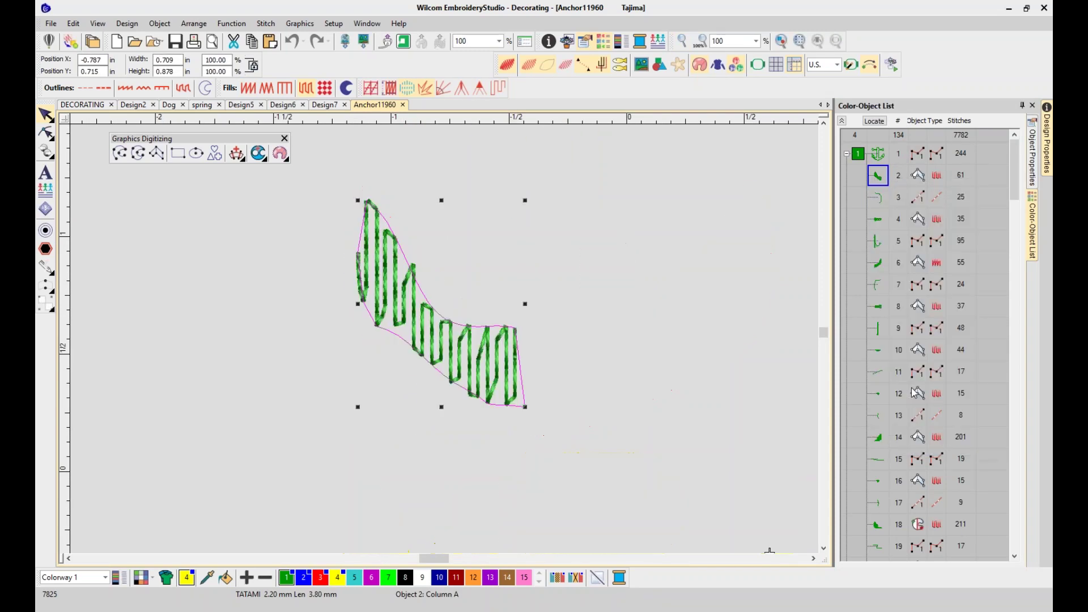
- Reshape the leaf by moving three outline points upward and refill it with dense stitching
left_click(46, 133)
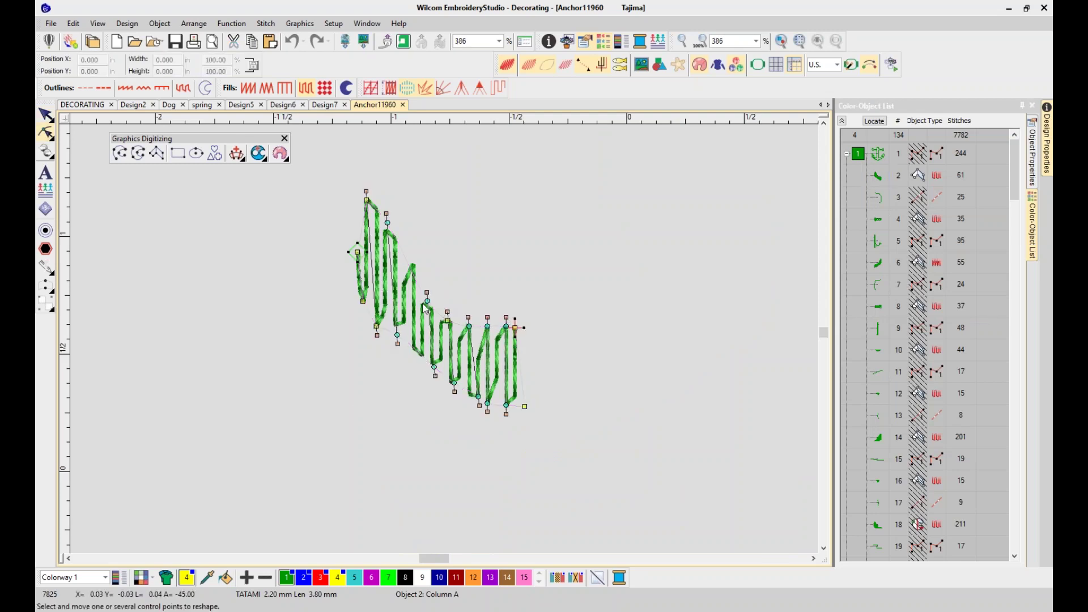
left_click_drag(428, 301, 439, 251)
left_click_drag(473, 328, 482, 281)
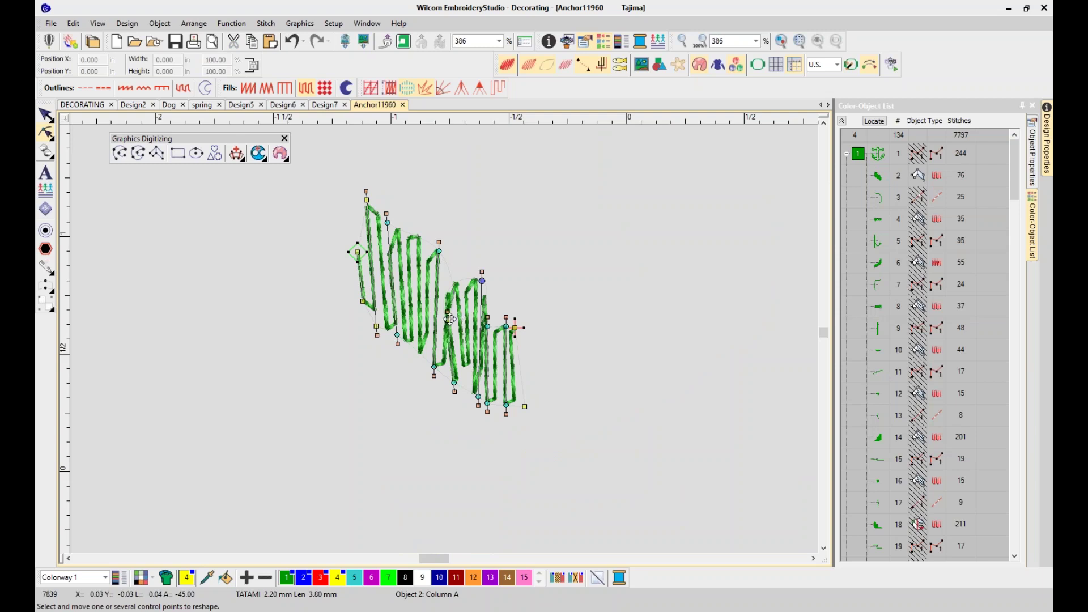
left_click_drag(447, 319, 458, 273)
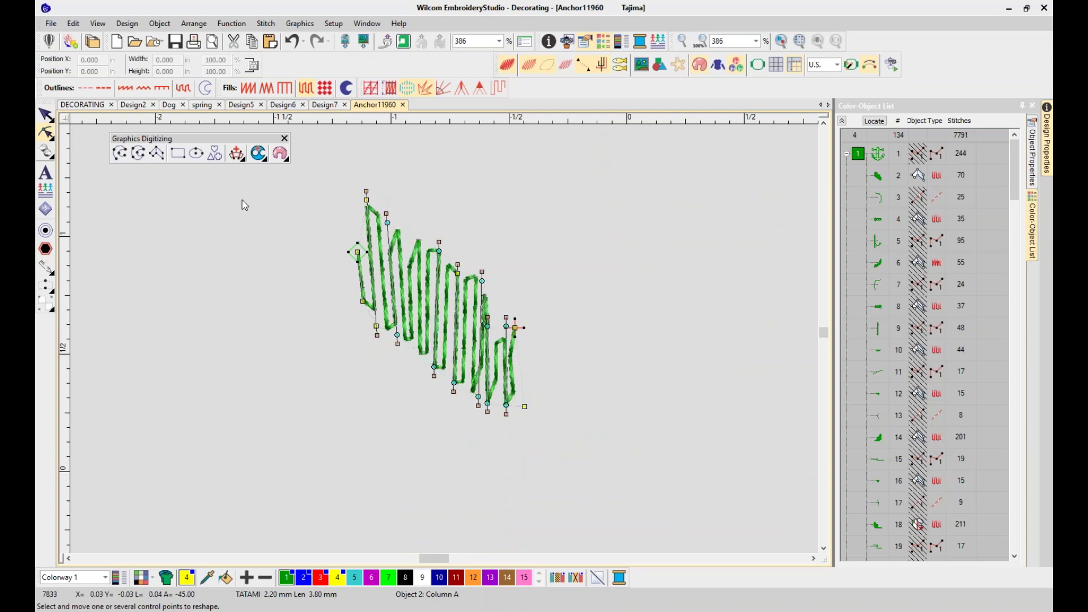
left_click(45, 119)
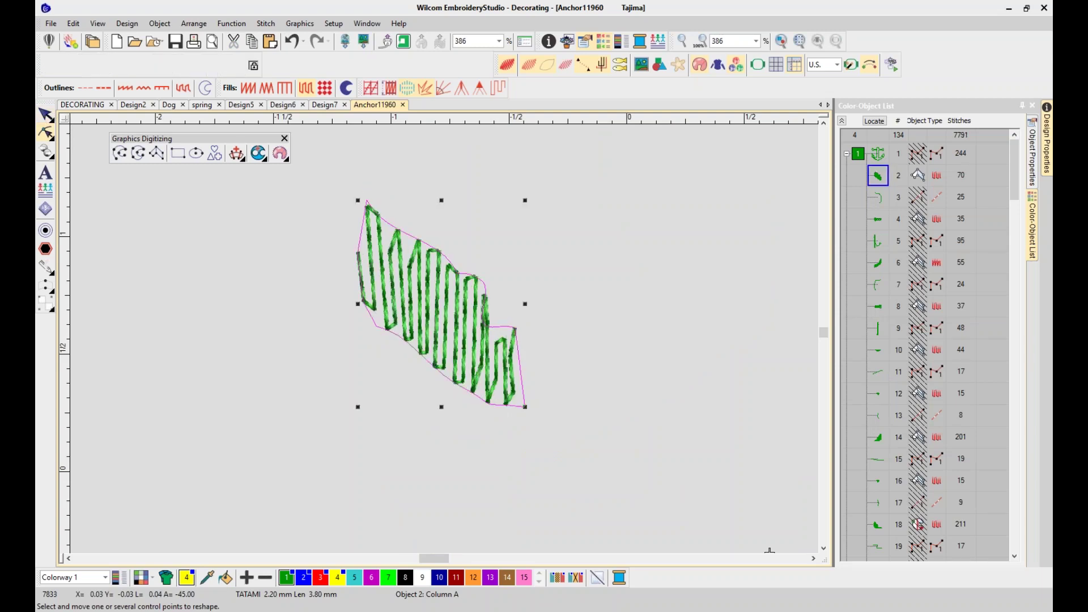
left_click(253, 90)
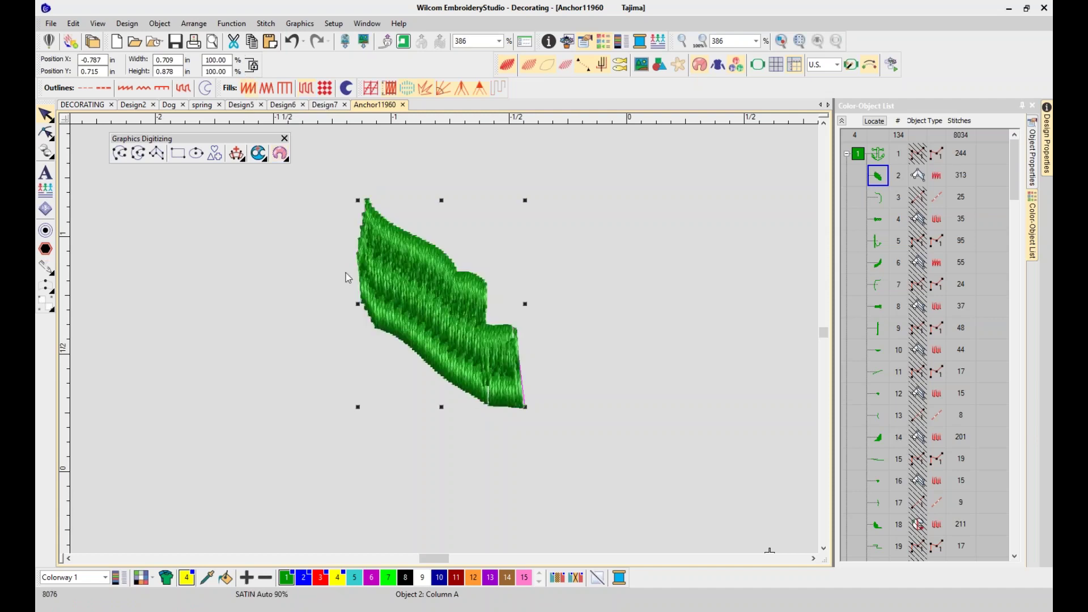
left_click(549, 236)
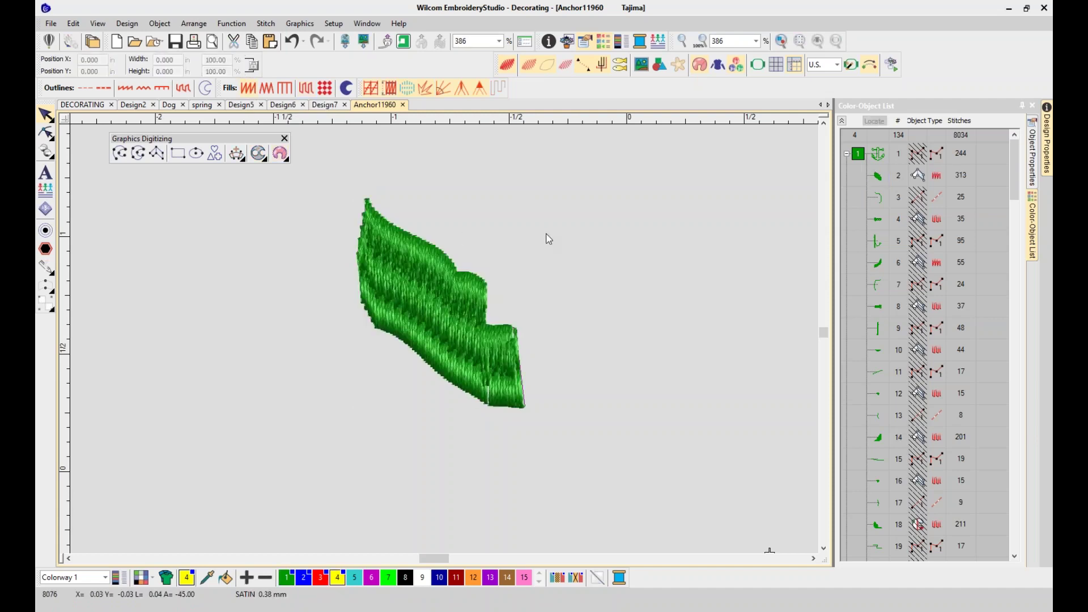
key("z")
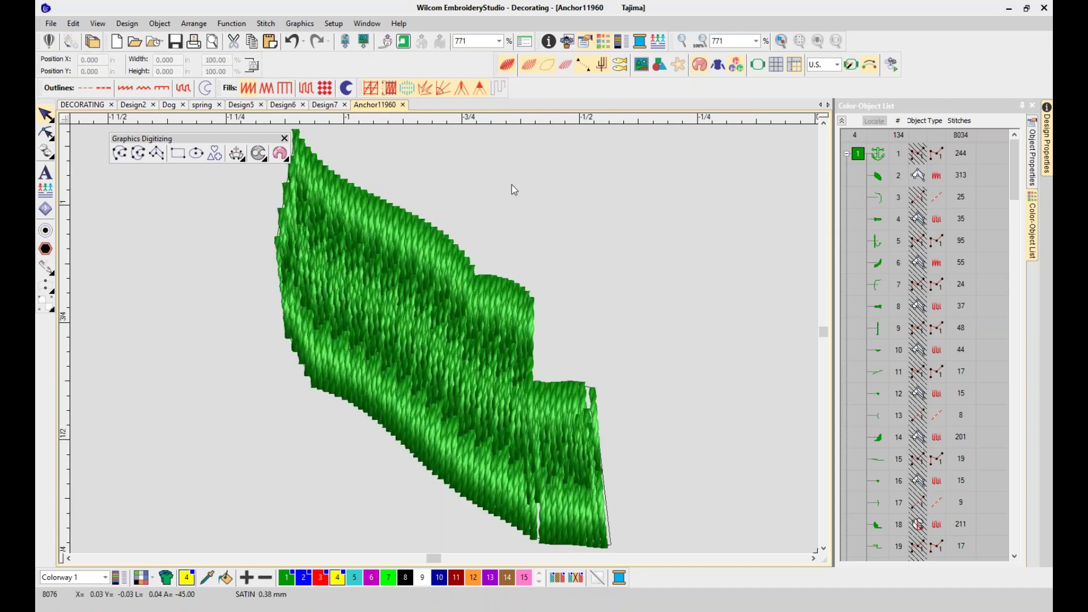
key("shift+z")
key("z")
- Unhide all objects and delete the 244-stitch manual object
right_click(879, 160)
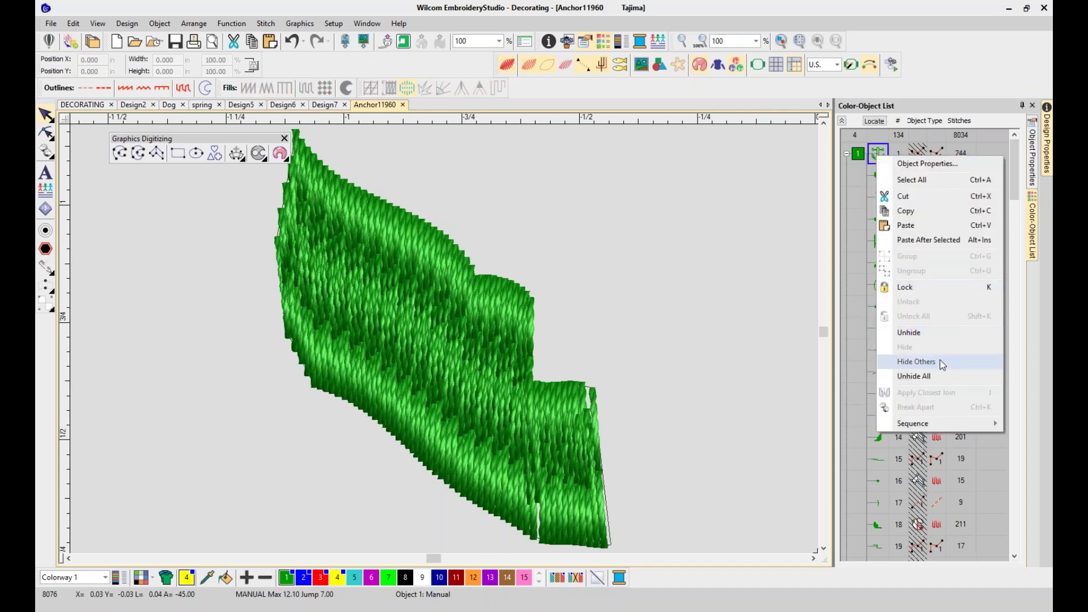
left_click(939, 376)
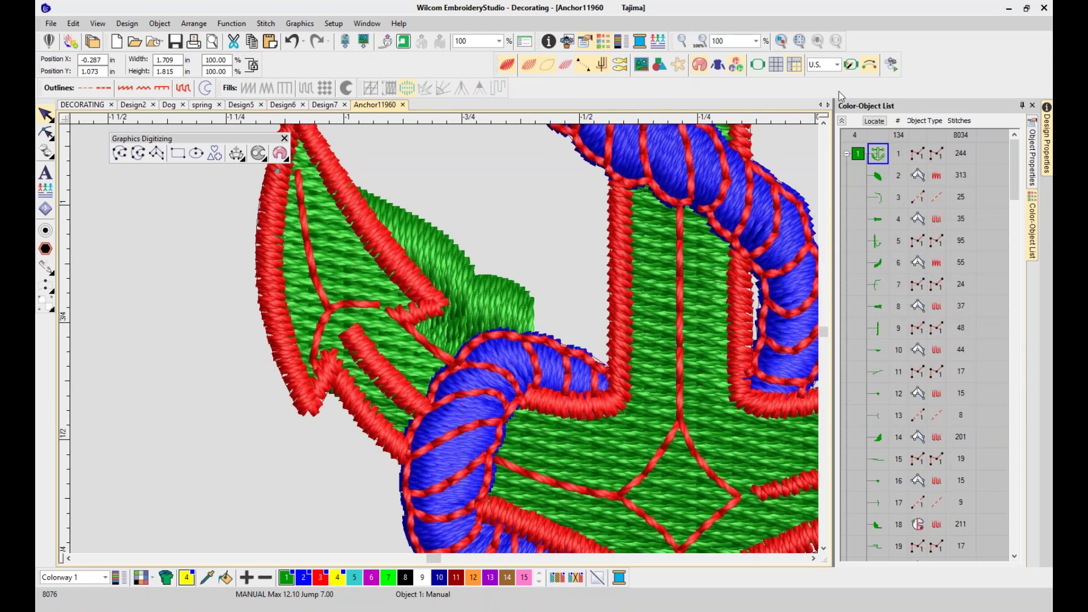
left_click(878, 175)
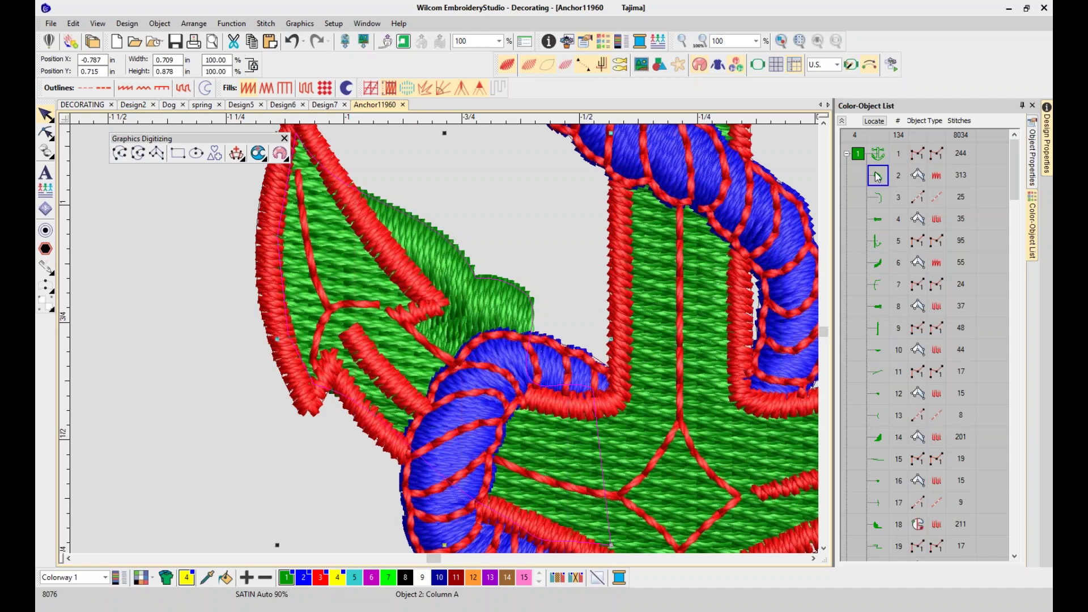
left_click(886, 161)
left_click(888, 180)
left_click(885, 157)
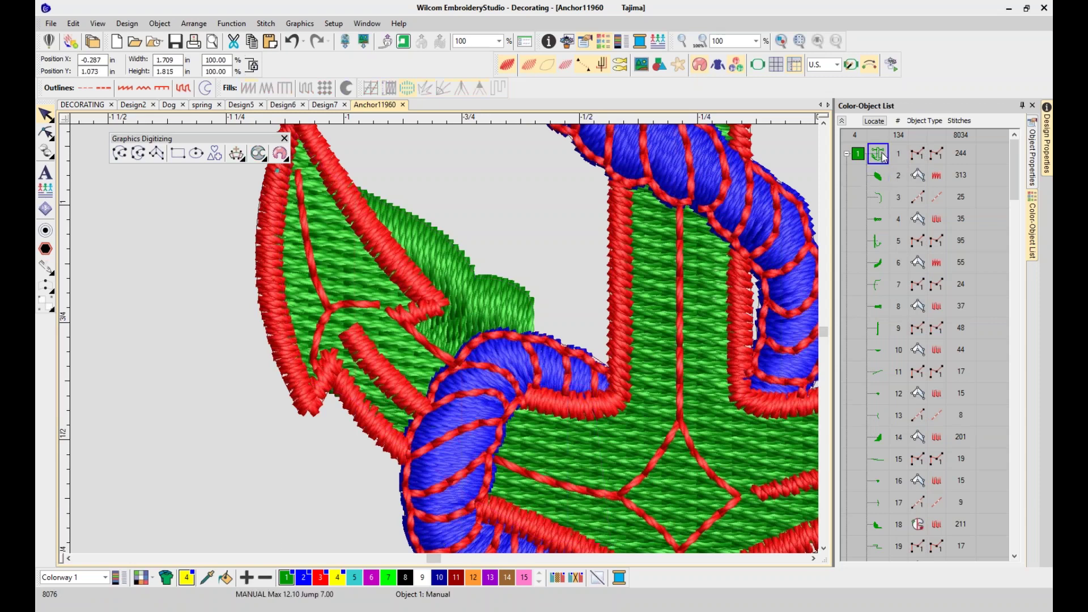
key("Delete")
- Select the leaf, now object 1, and hide every other object
left_click(878, 158)
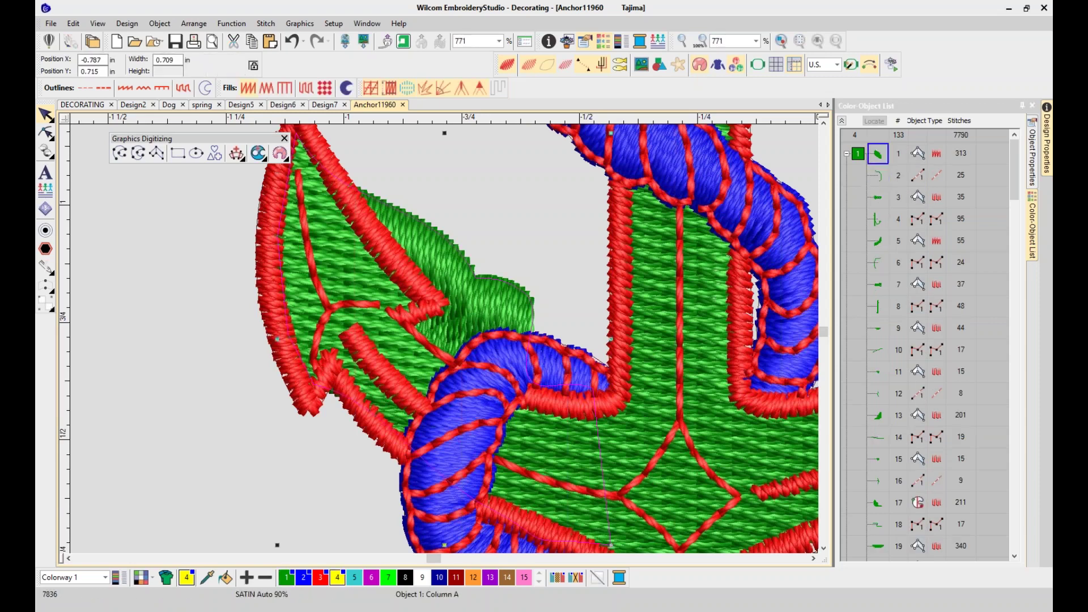
left_click(882, 158)
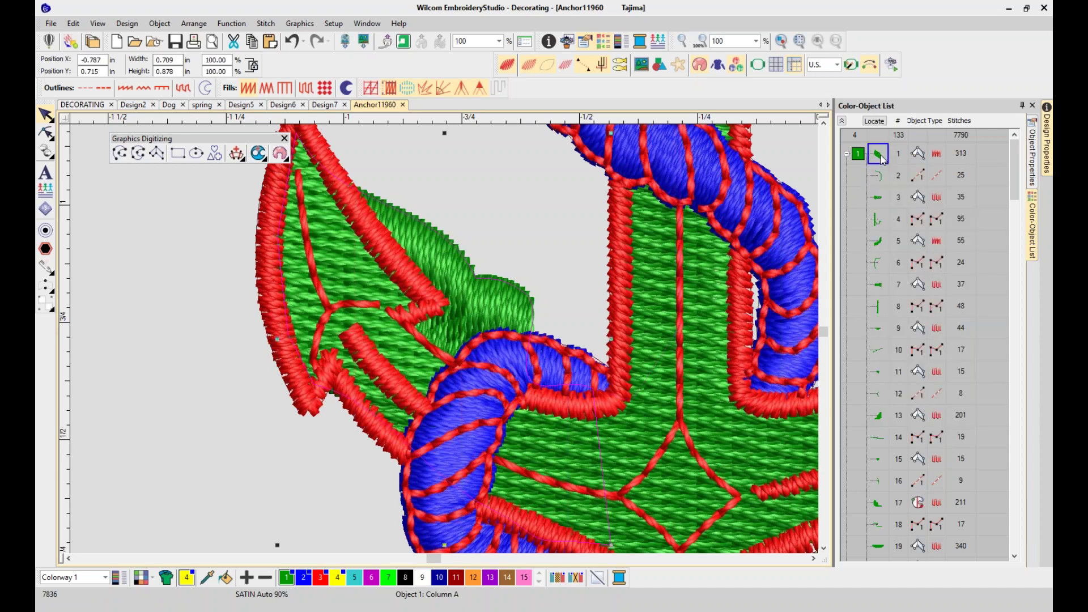
right_click(883, 161)
left_click(926, 363)
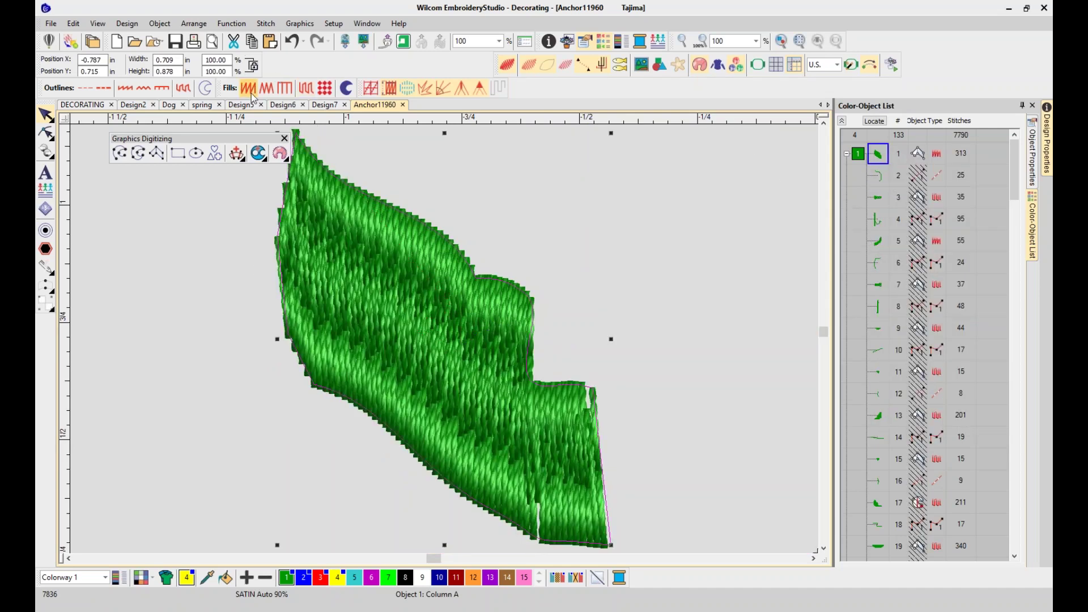
- Close the design properties panel and object list to widen the canvas
mouse_move(1048, 150)
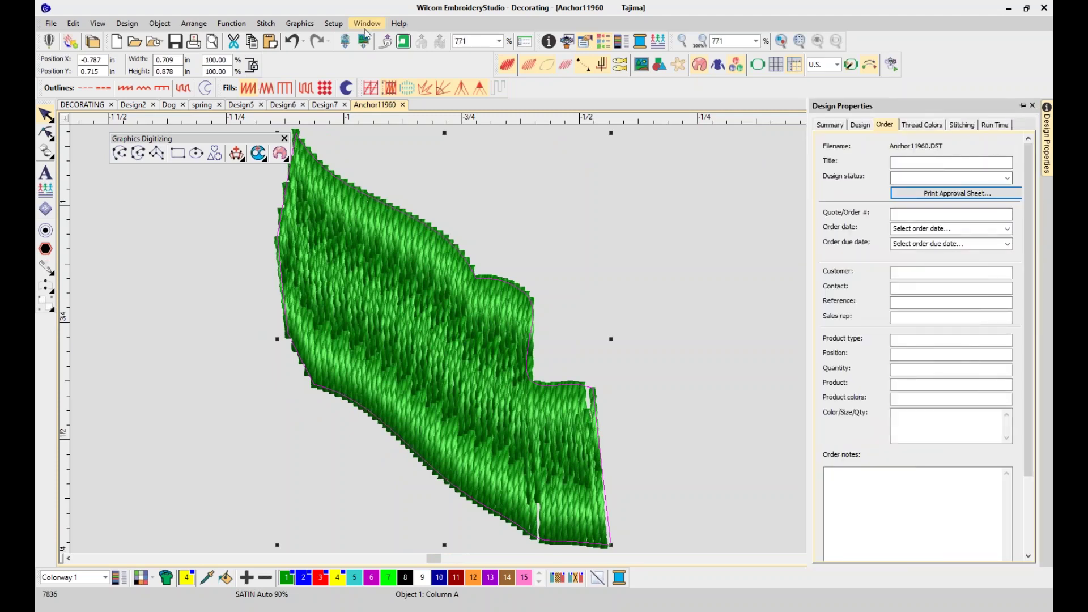
left_click(366, 24)
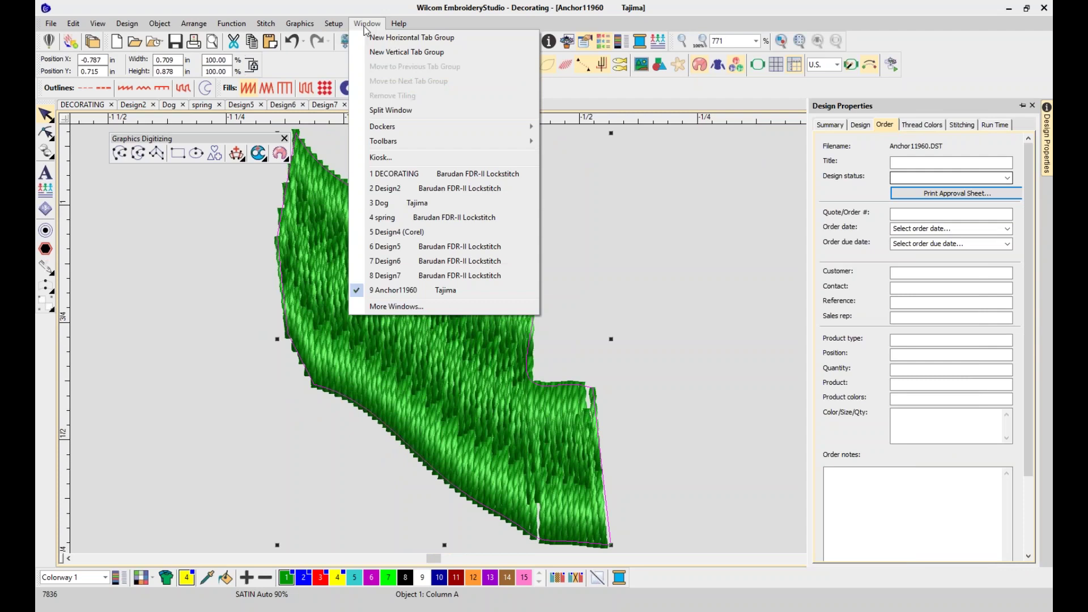
mouse_move(484, 126)
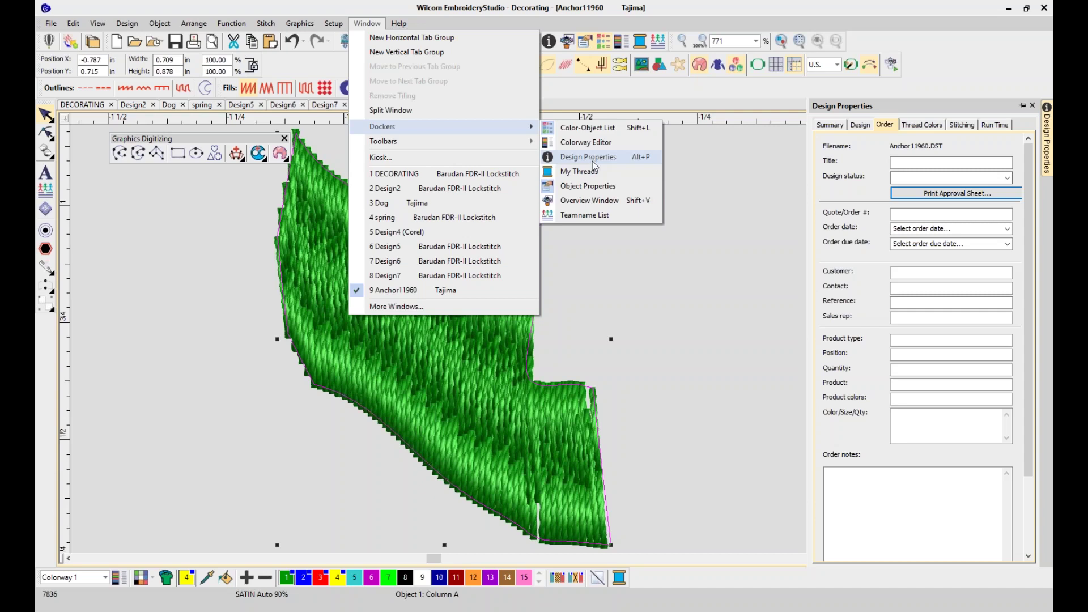
key("Escape")
key("Escape")
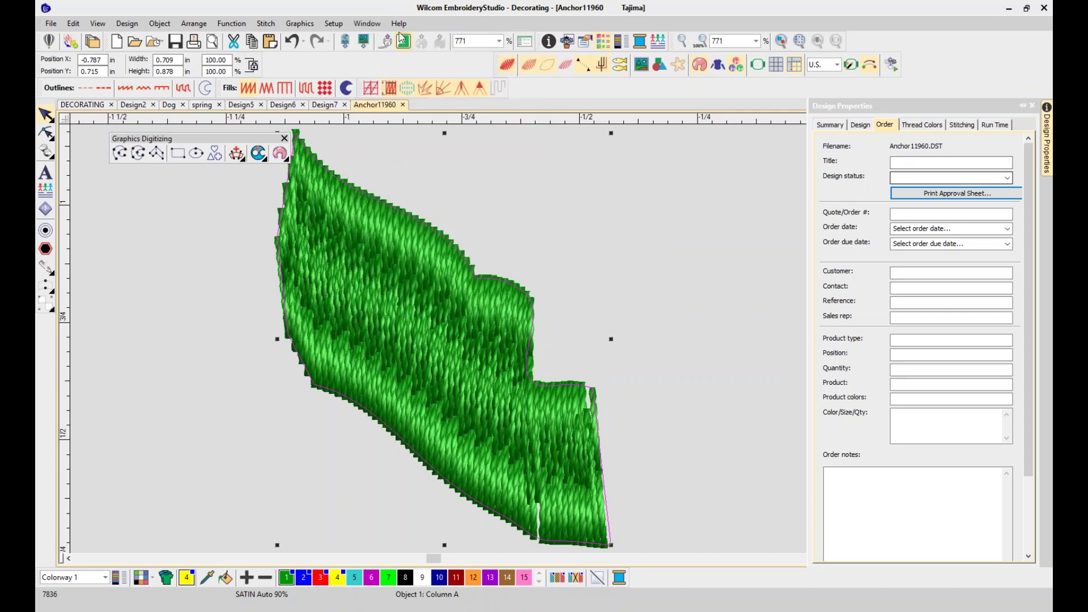
left_click(334, 23)
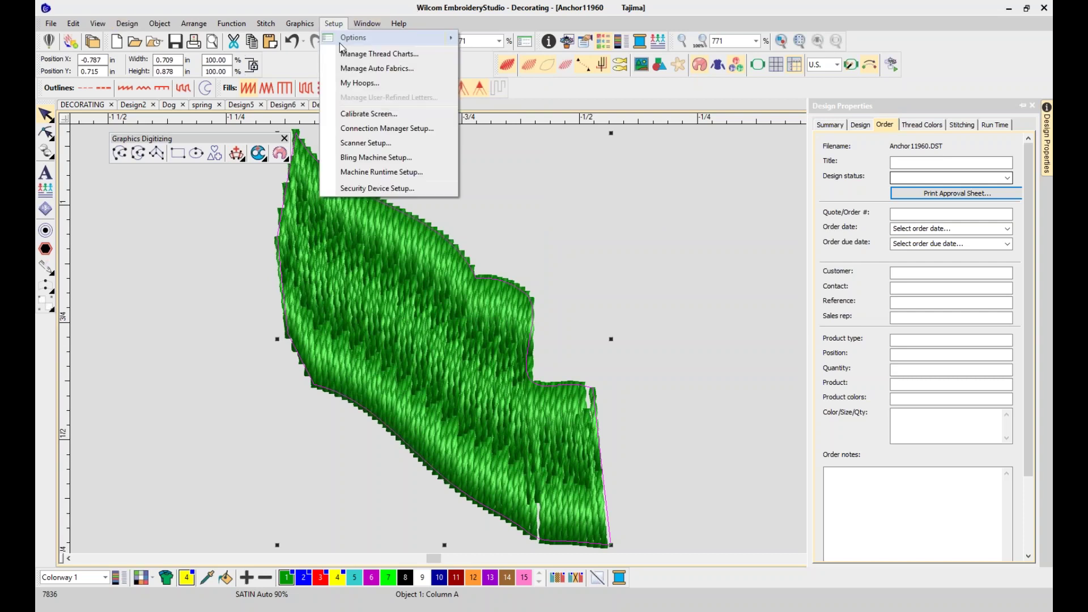
left_click(1037, 109)
left_click(1034, 106)
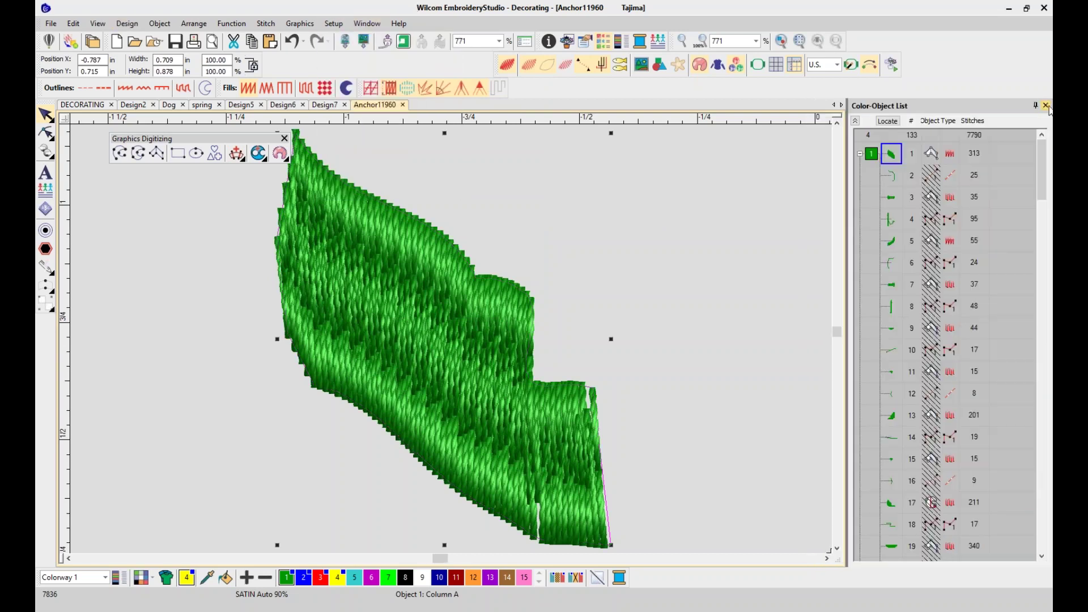
left_click(1046, 107)
- In the leaf's Object Properties Underlay settings, turn on first underlay, trying Tatami then Double Zigzag
right_click(434, 277)
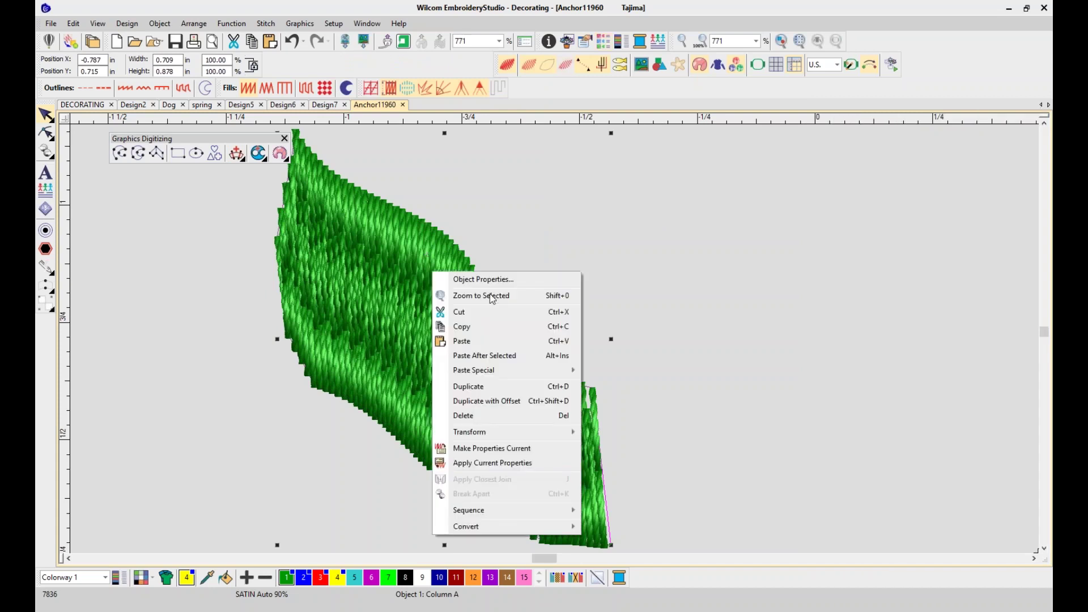
left_click(481, 279)
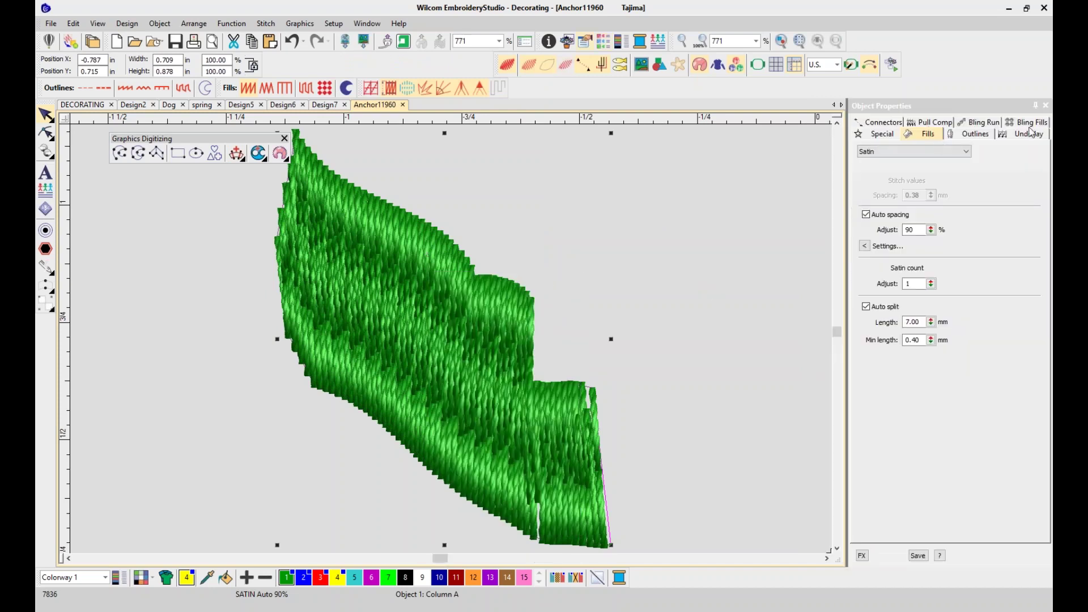
left_click(1029, 135)
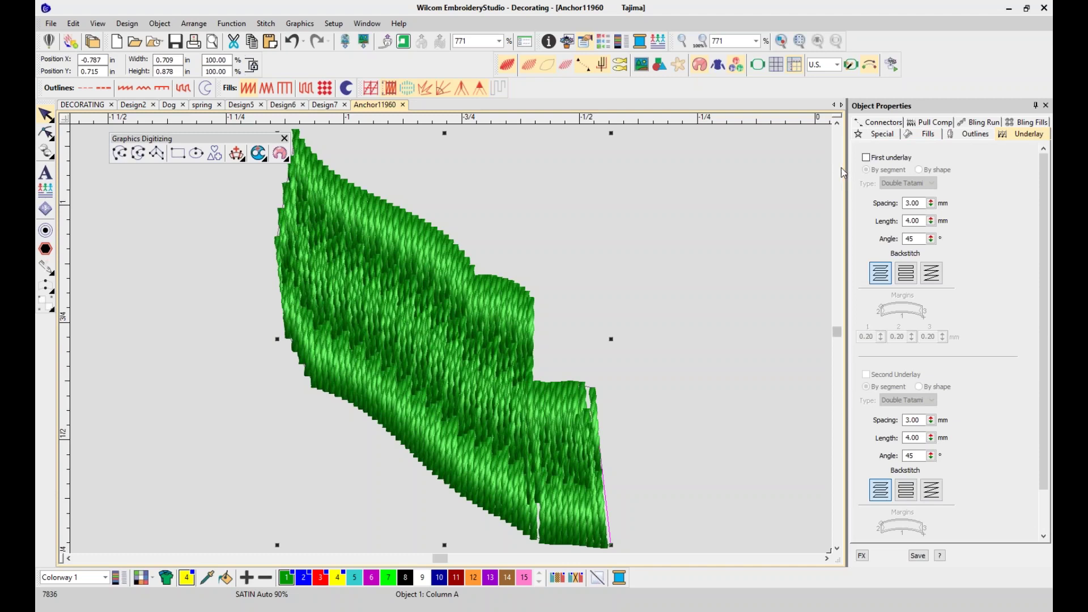
left_click(866, 158)
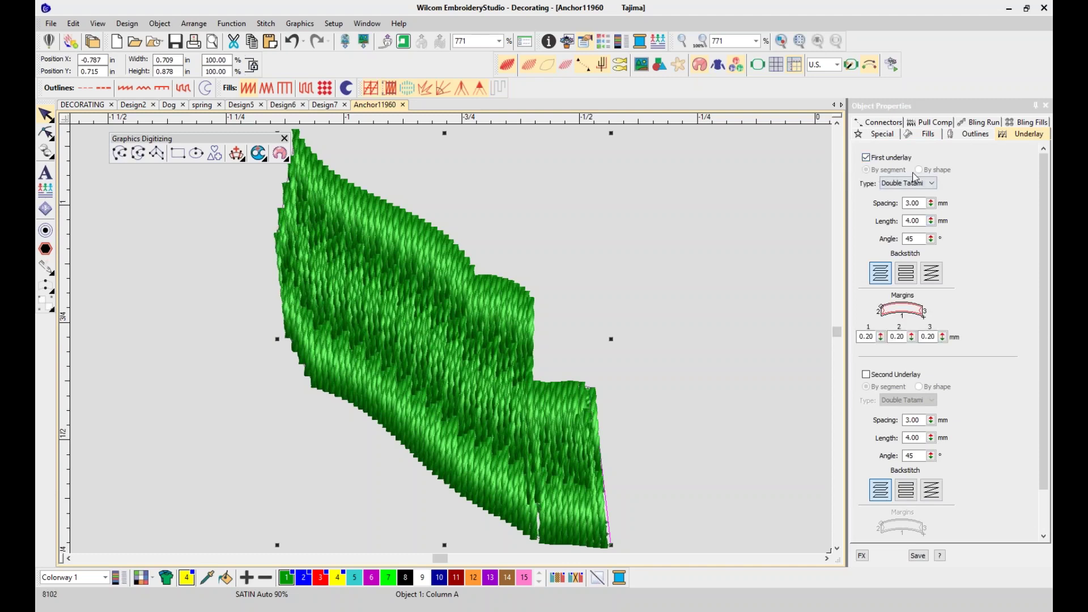
left_click(932, 183)
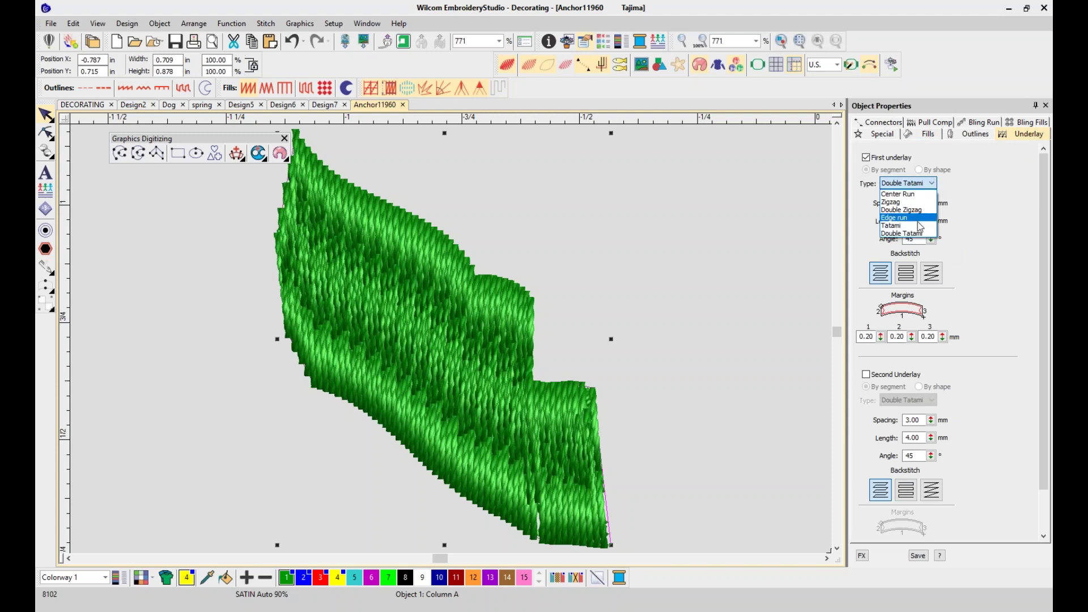
left_click(914, 225)
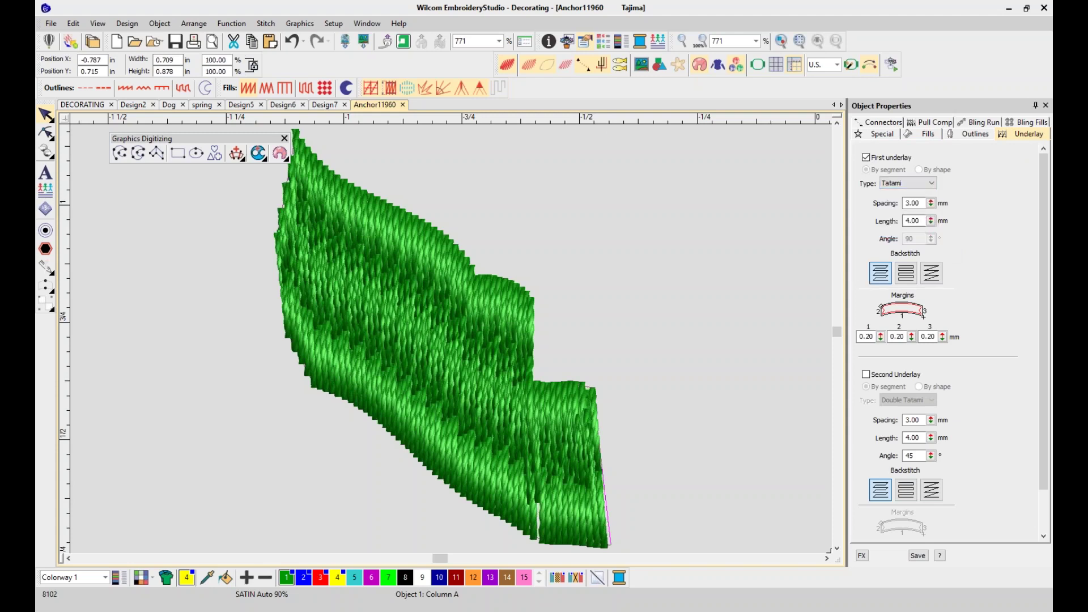
left_click(927, 185)
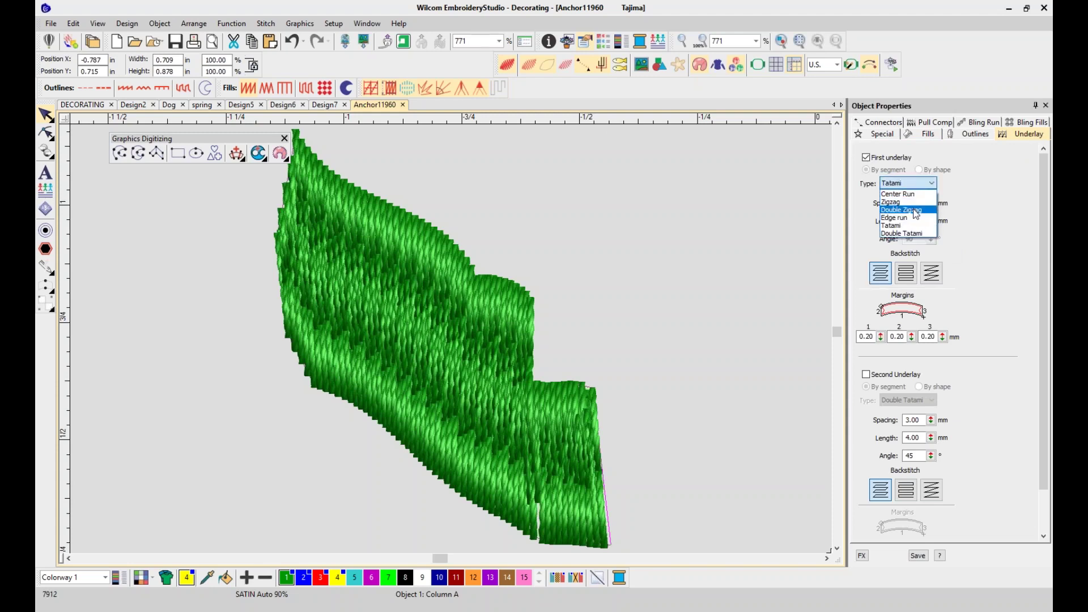
left_click(917, 211)
- Set the first underlay to Double Tatami, deselect the leaf and play back the stitching
left_click(518, 318)
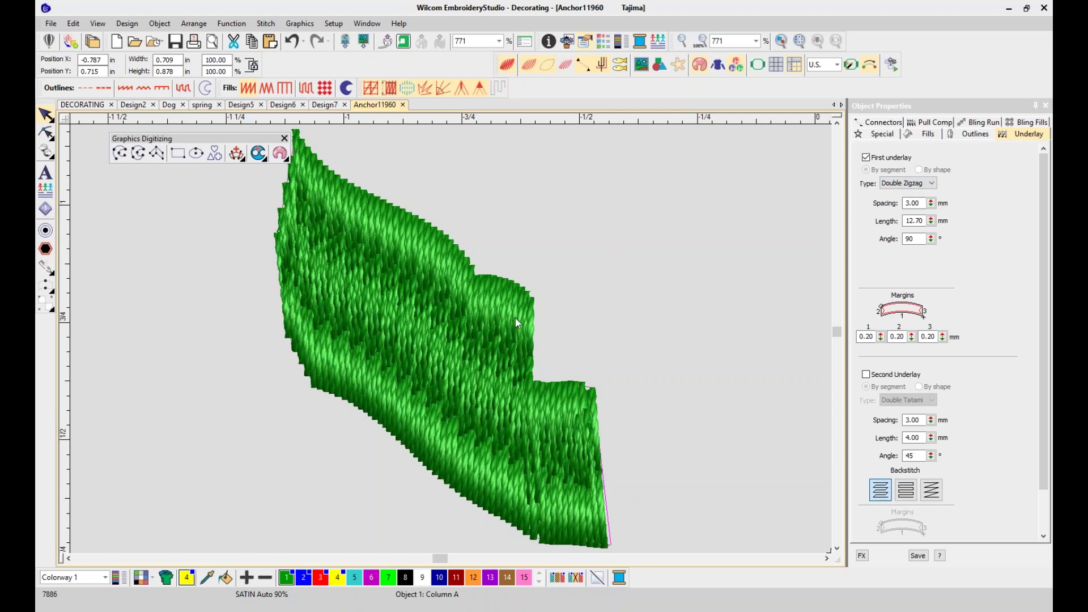
left_click(935, 186)
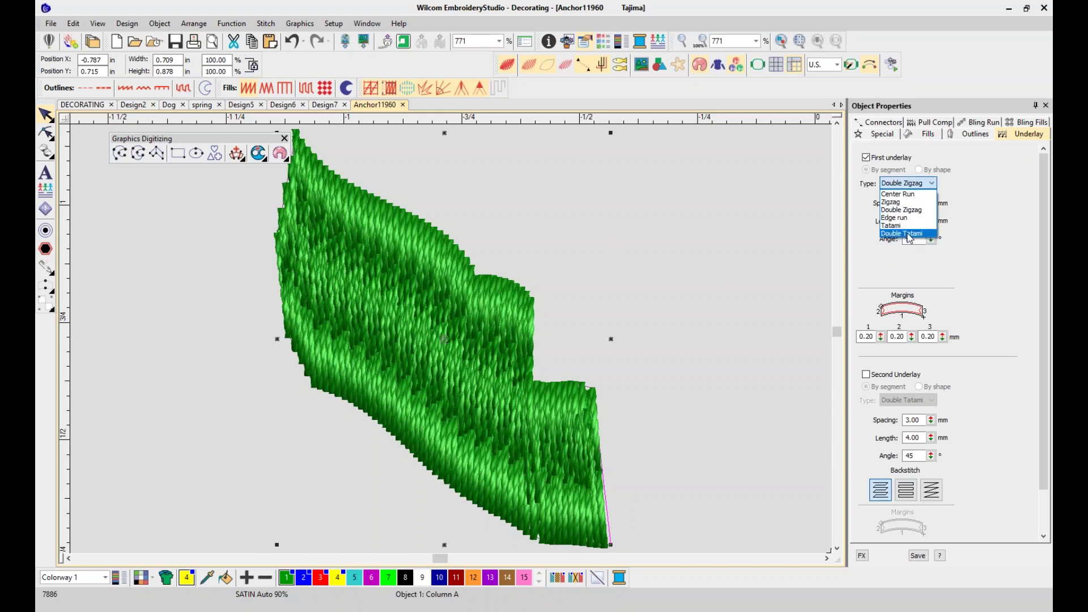
left_click(907, 234)
left_click(731, 236)
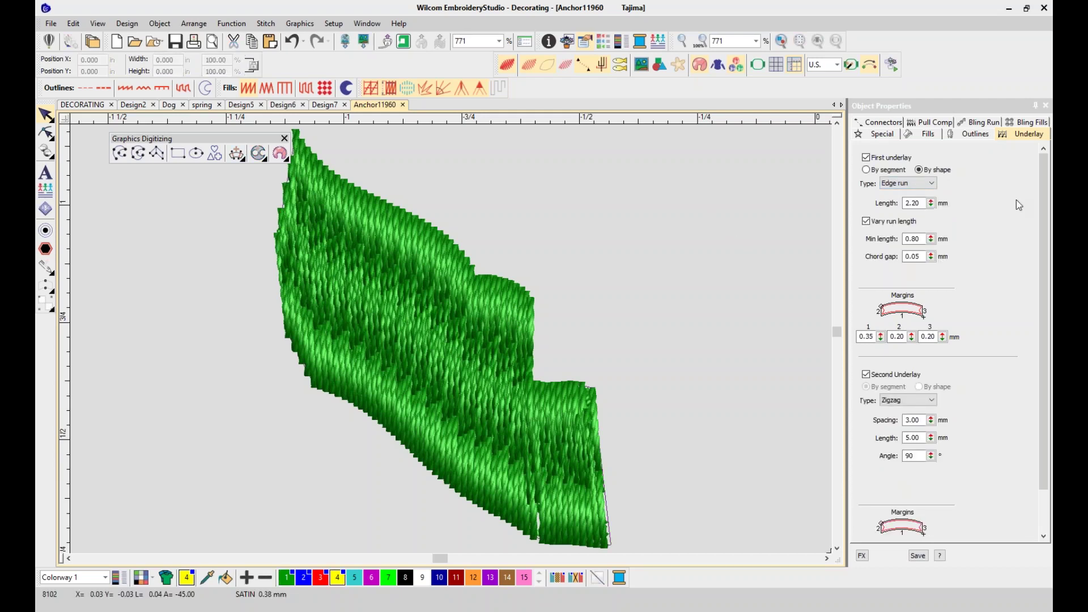
key("ctrl+shift+r")
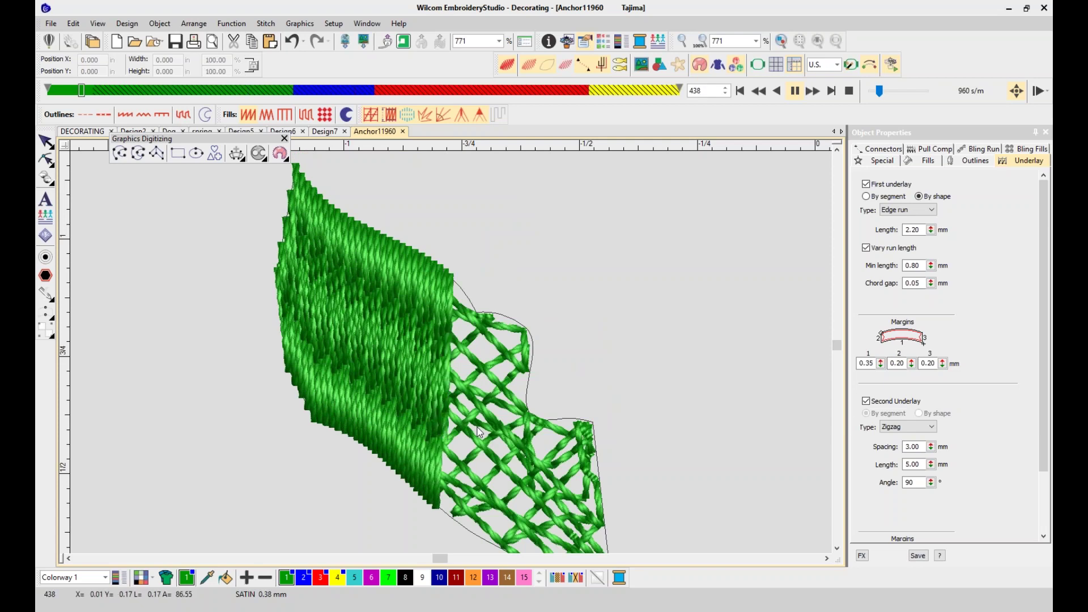
- Stop playback and show the Color-Object List docker, collapsed into colour groups
left_click(848, 92)
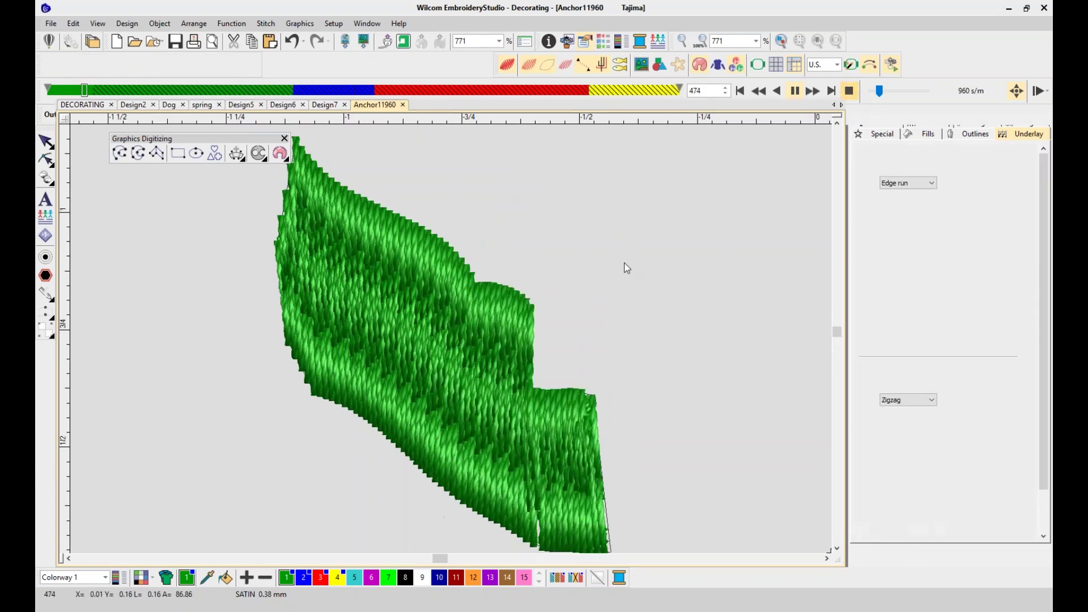
left_click(368, 24)
mouse_move(373, 132)
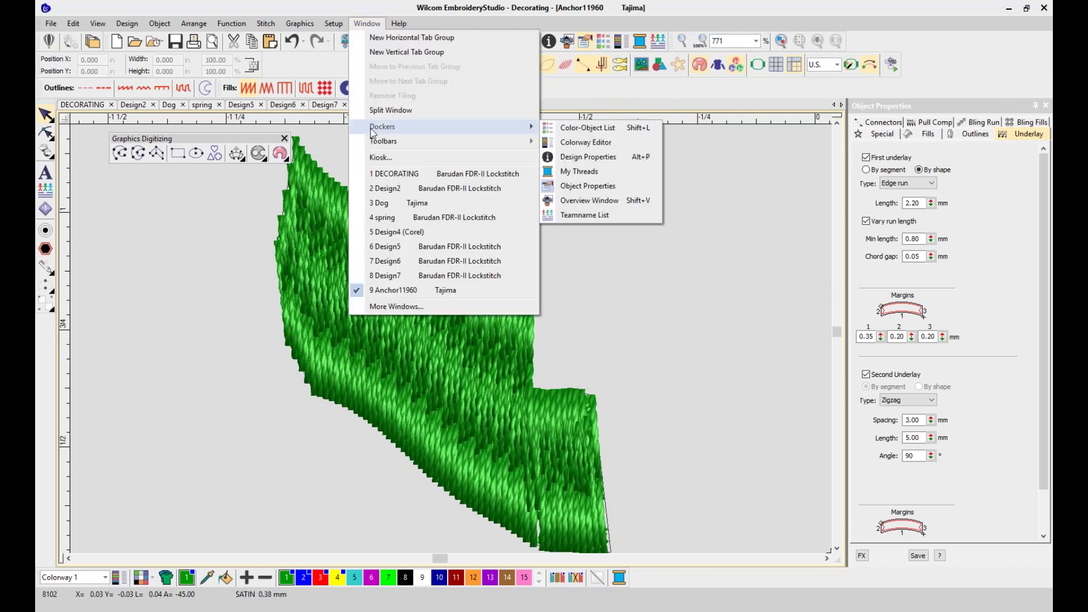
left_click(594, 130)
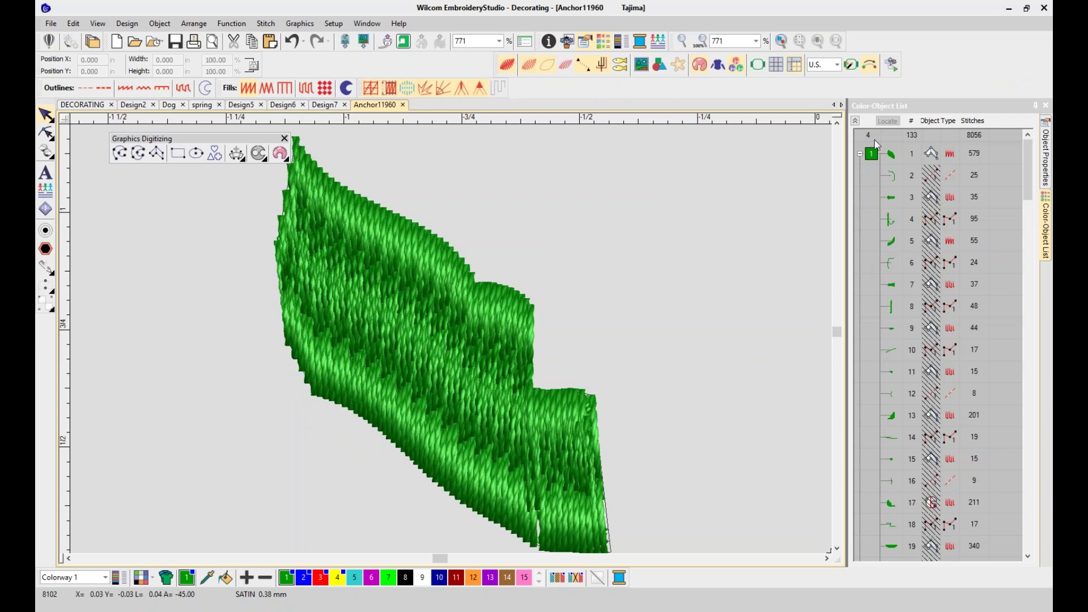
left_click(855, 121)
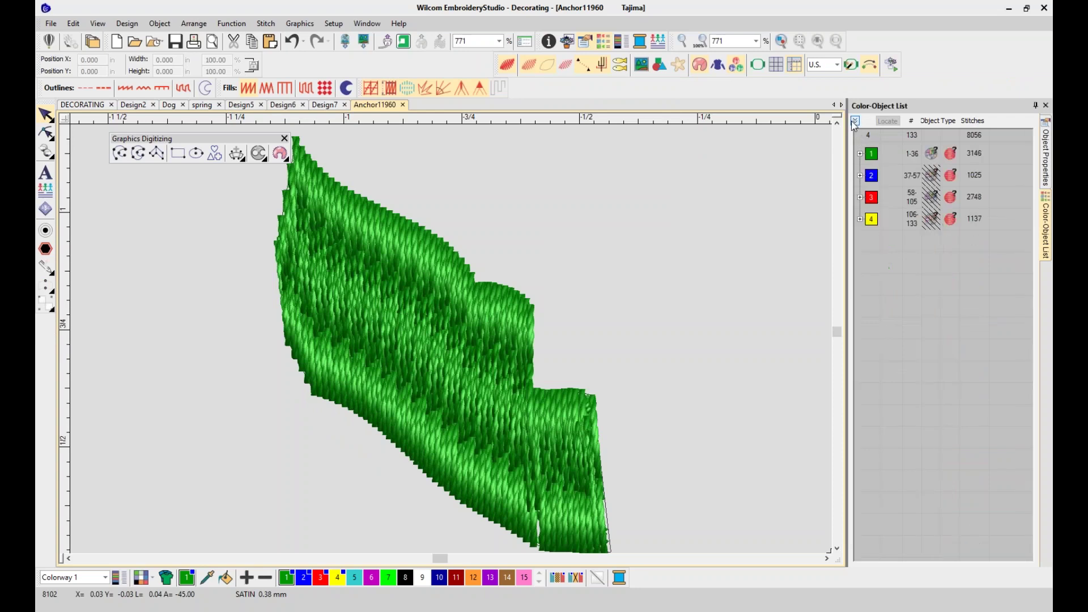
- Unhide all objects via the green colour group, fit the full design in view and replay its stitching
left_click(871, 151)
right_click(871, 151)
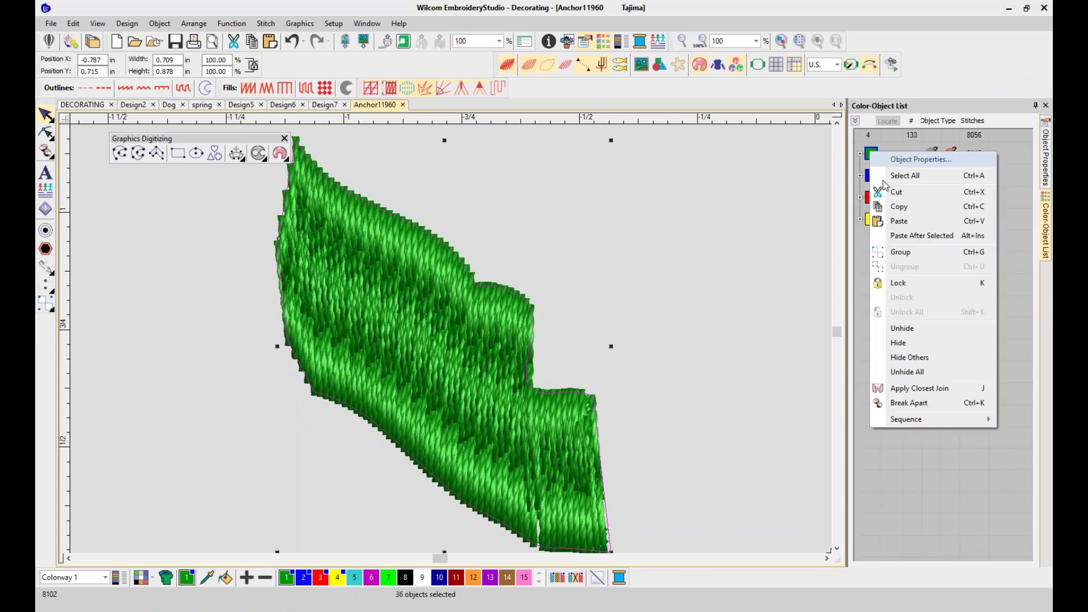
left_click(901, 369)
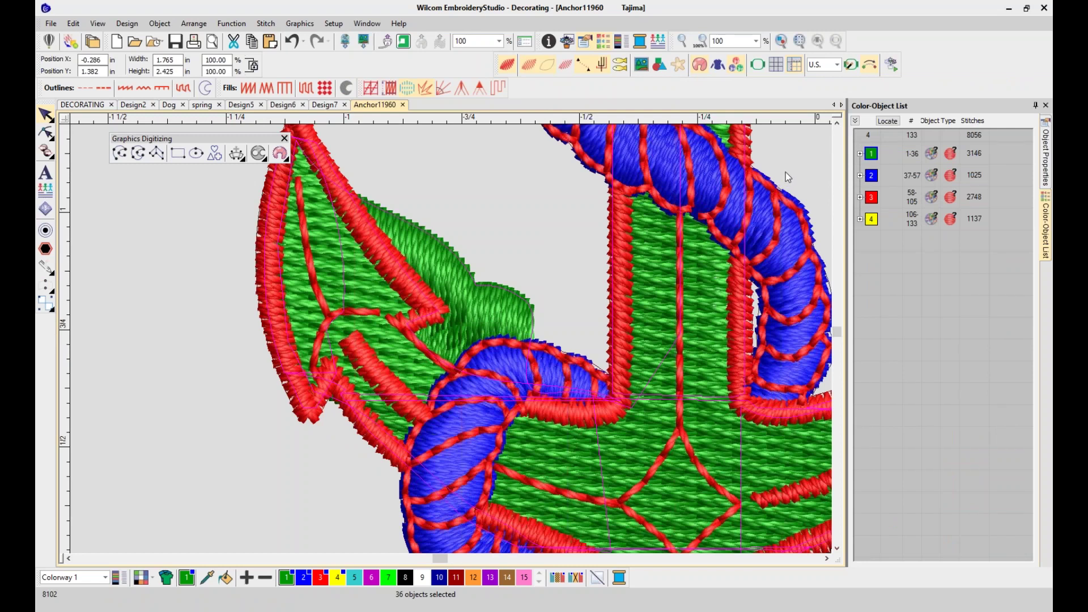
key("0")
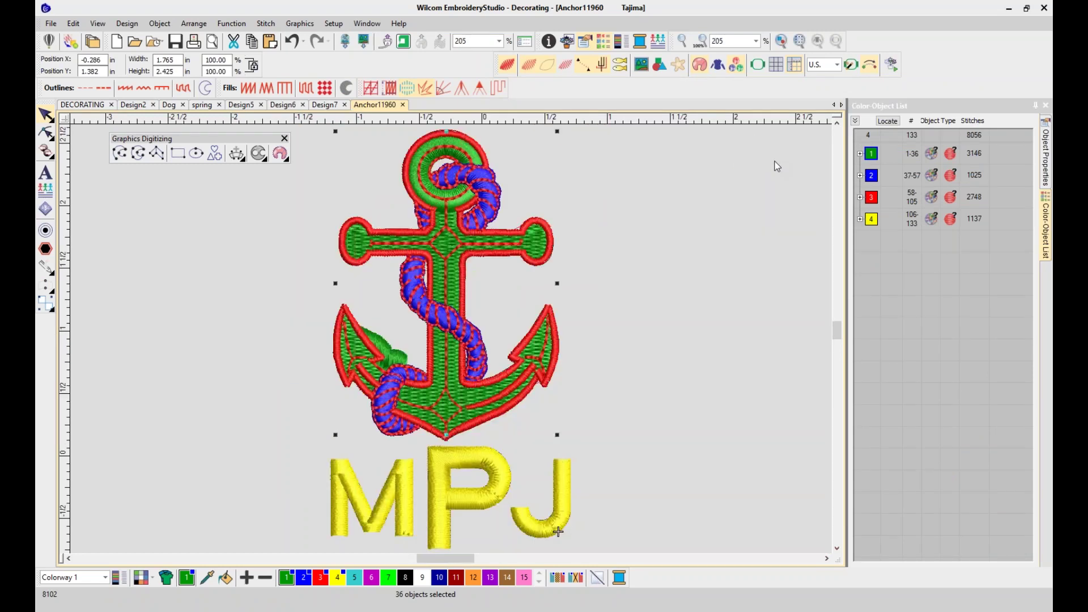
key("shift+r")
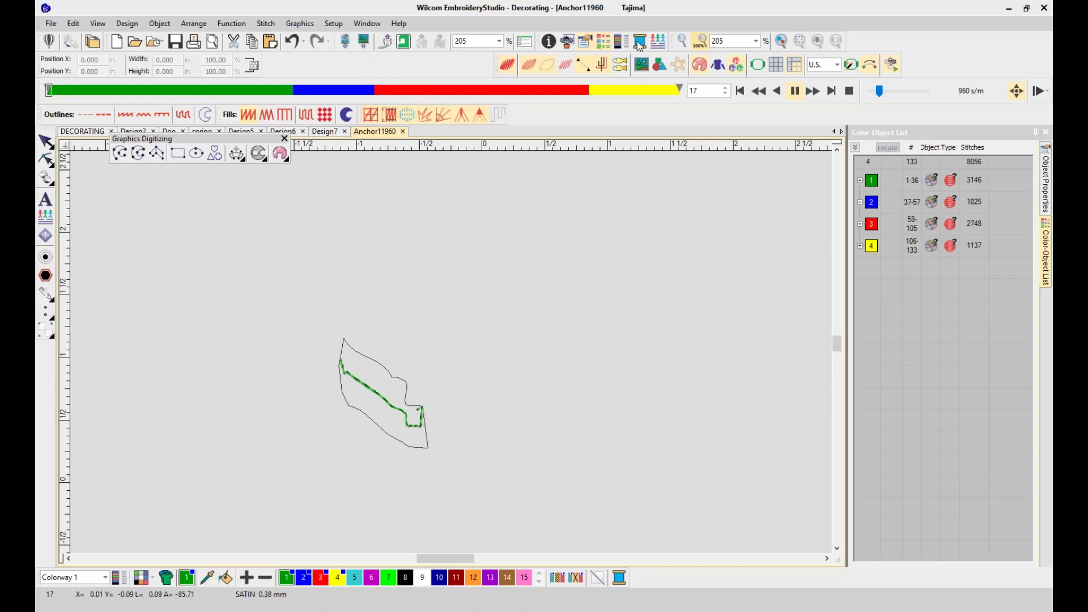
left_click(850, 91)
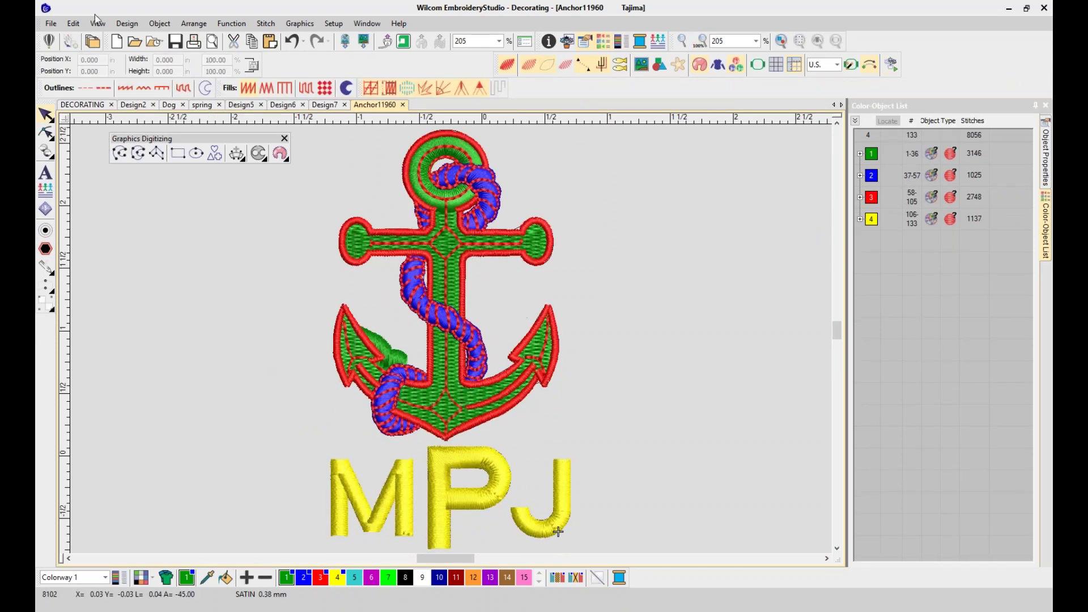
left_click(52, 24)
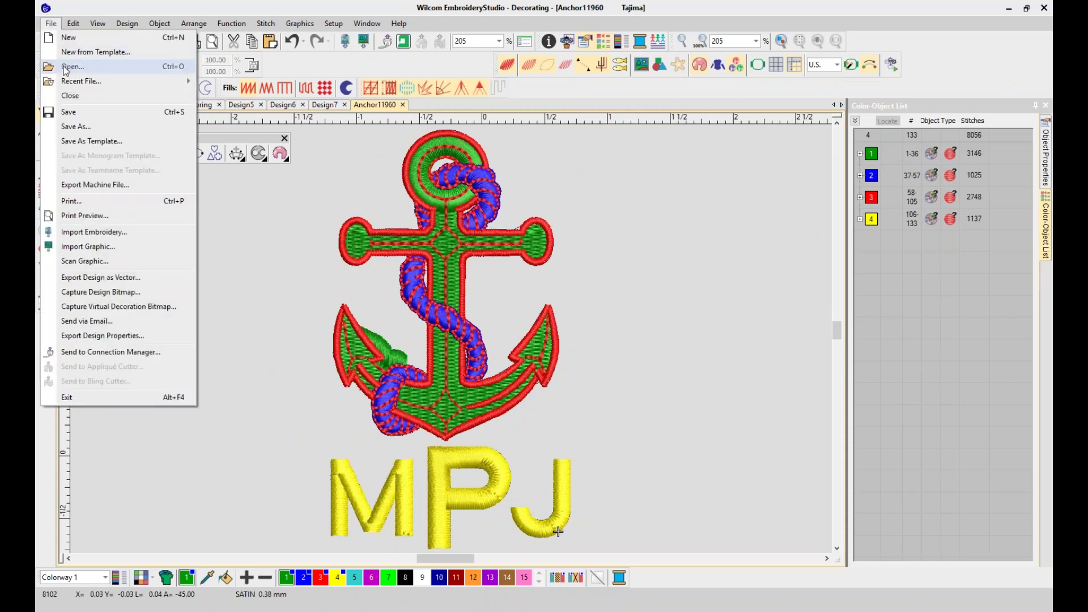
- Open contact info.EMB from the Desktop's demo files folder, filtering by Wilcom All-in-One Designs (*.EMB)
left_click(66, 67)
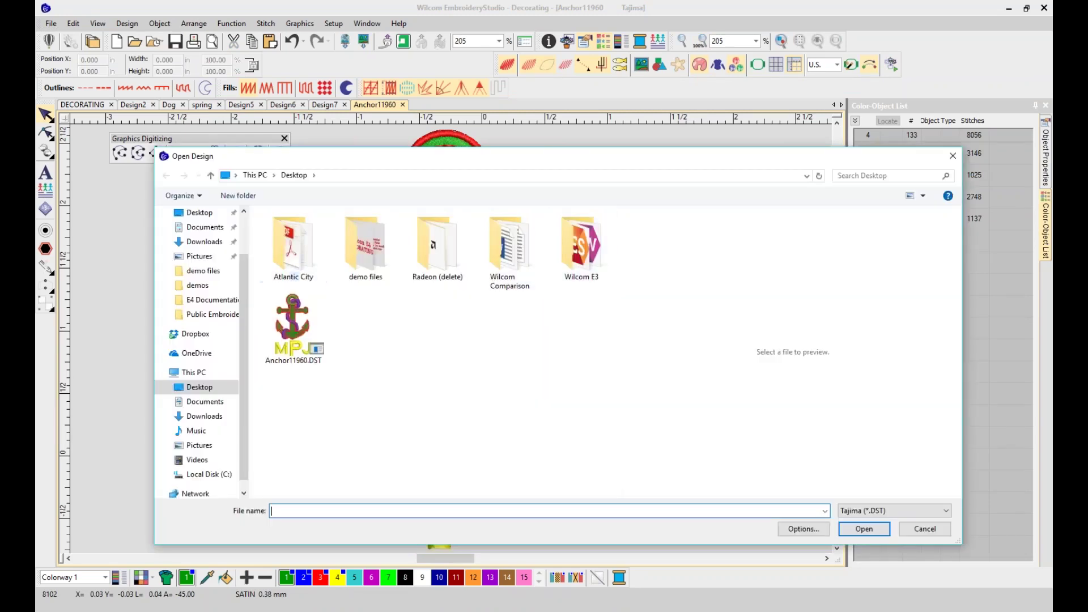
scroll(249, 238, "up", 1)
scroll(248, 238, "up", 1)
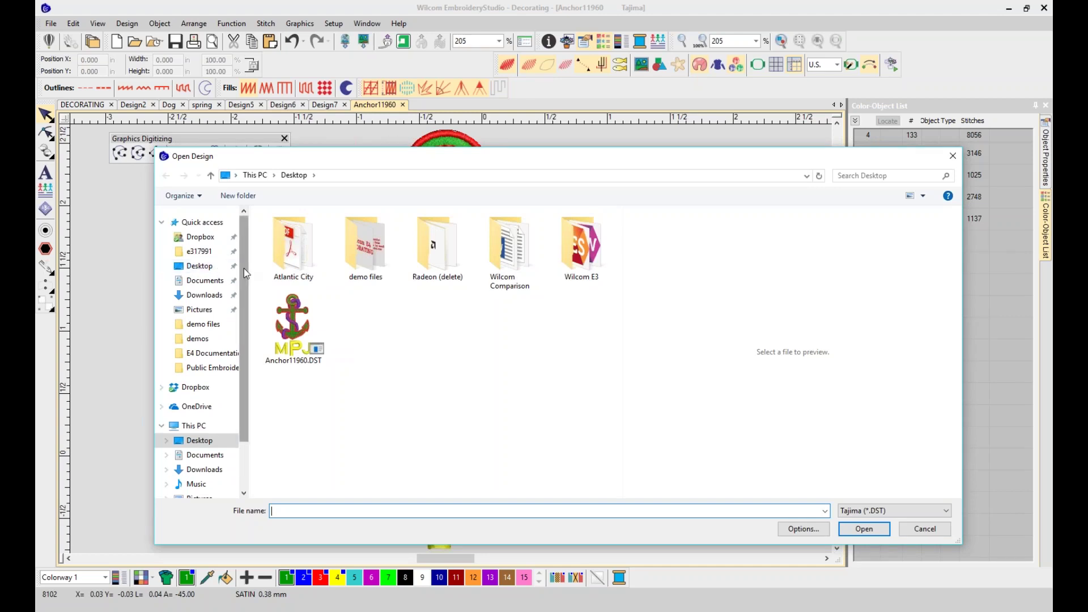
left_click(347, 275)
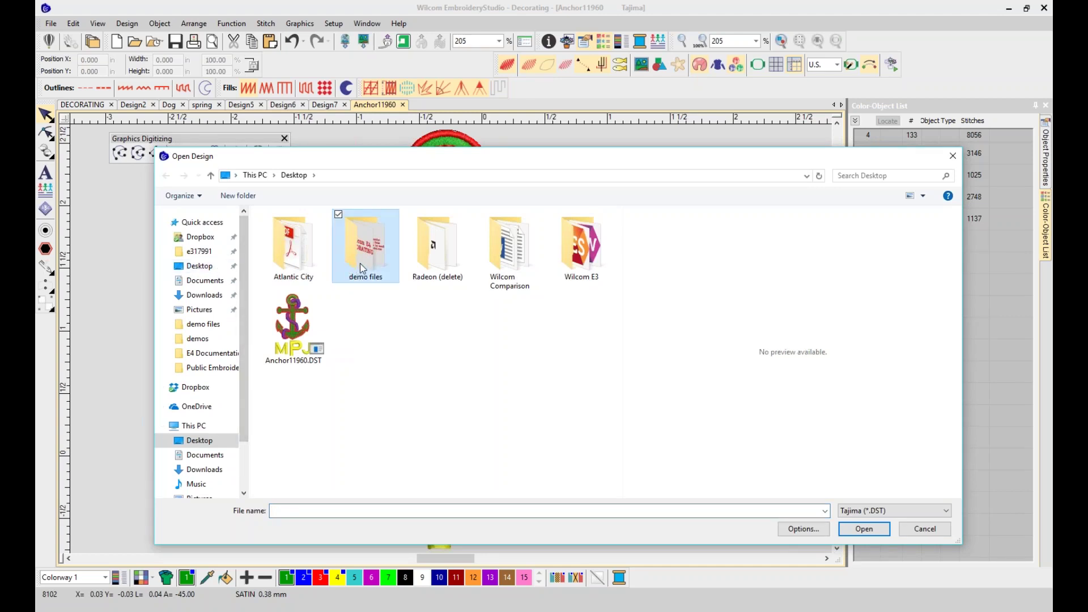
double_click(363, 268)
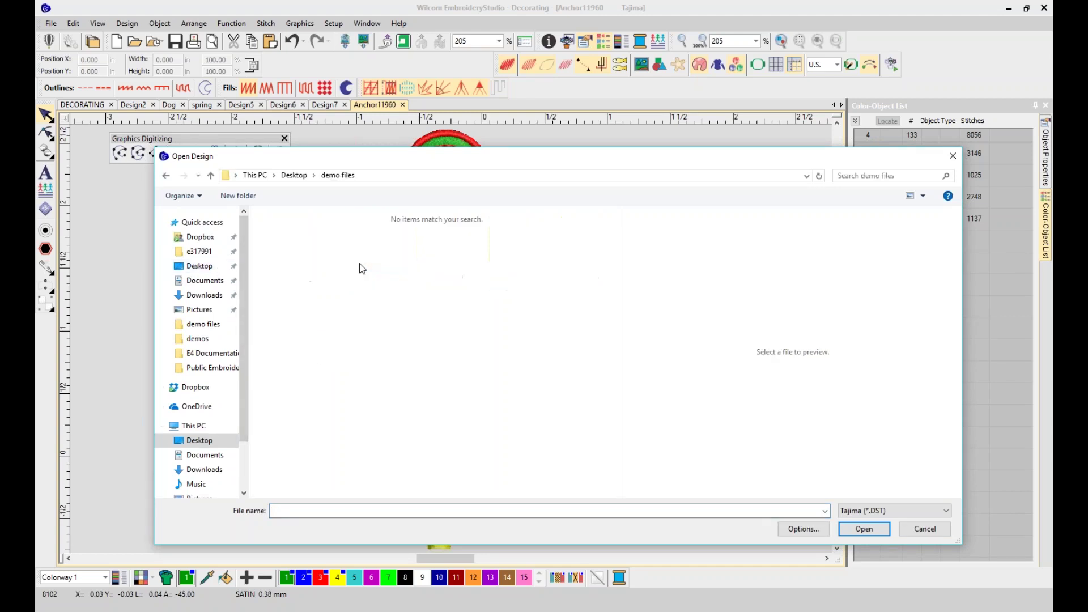
left_click(946, 512)
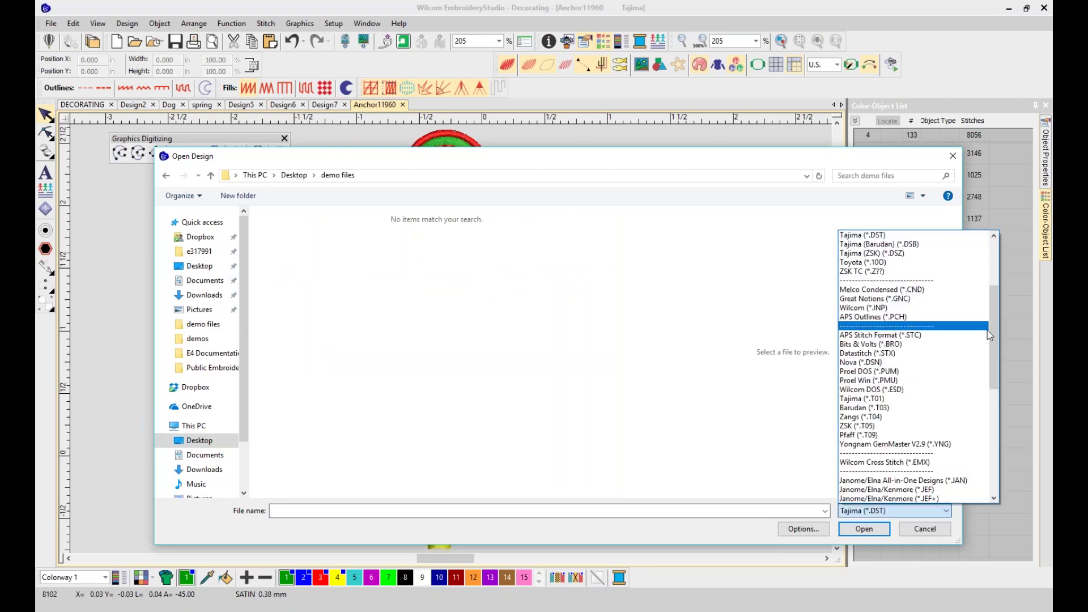
left_click_drag(993, 329, 999, 249)
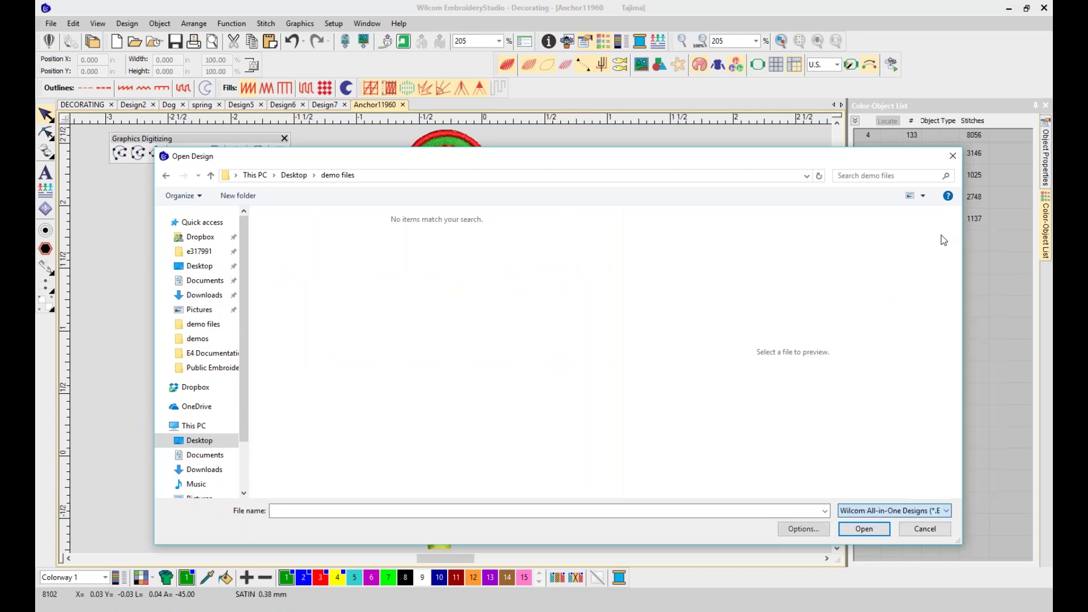
left_click(942, 235)
left_click(312, 247)
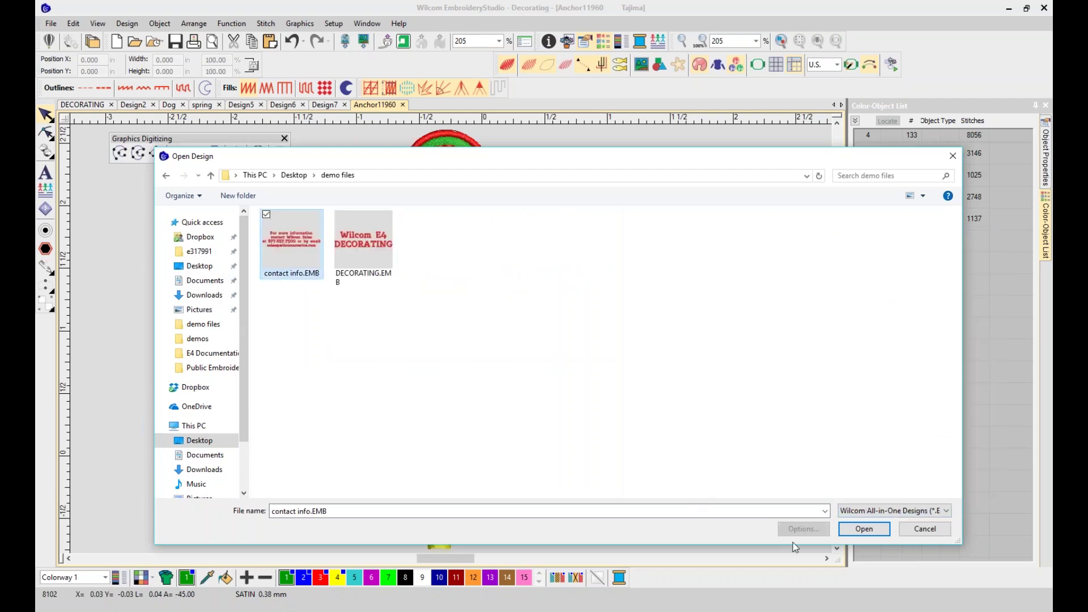
left_click(874, 529)
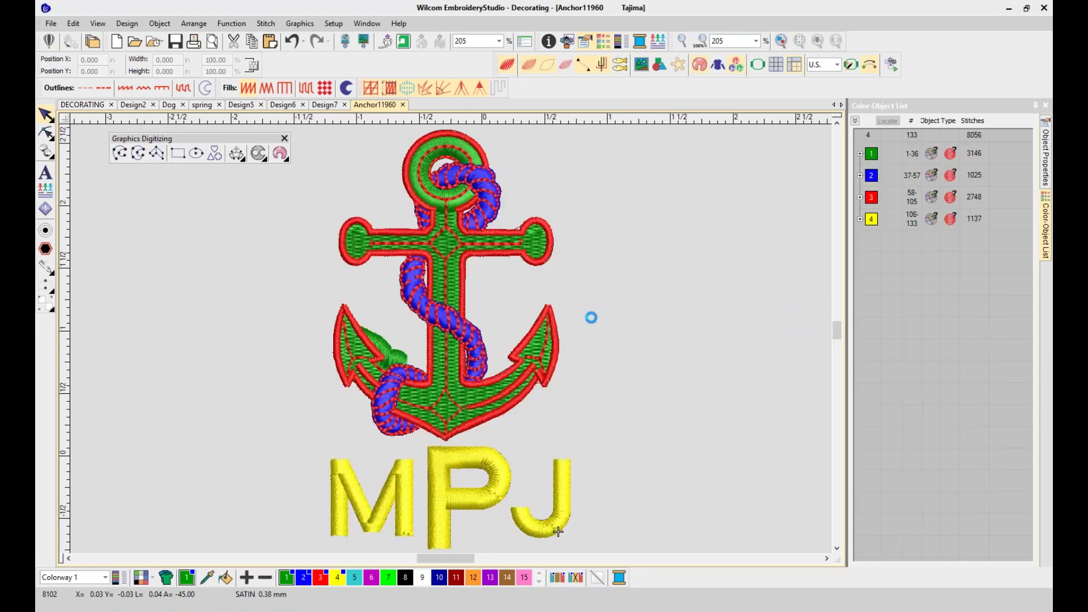